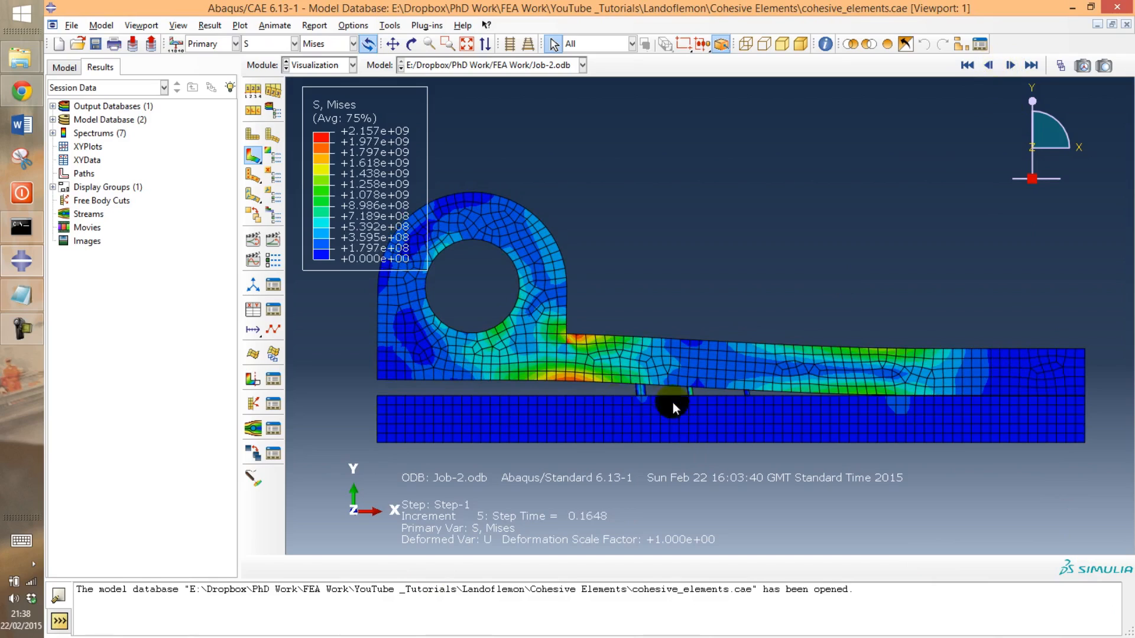
Step: Step back and forth through the Job-2 stress result increments, back to the undeformed start, to examine how the bonded parts separate
click(984, 66)
click(984, 67)
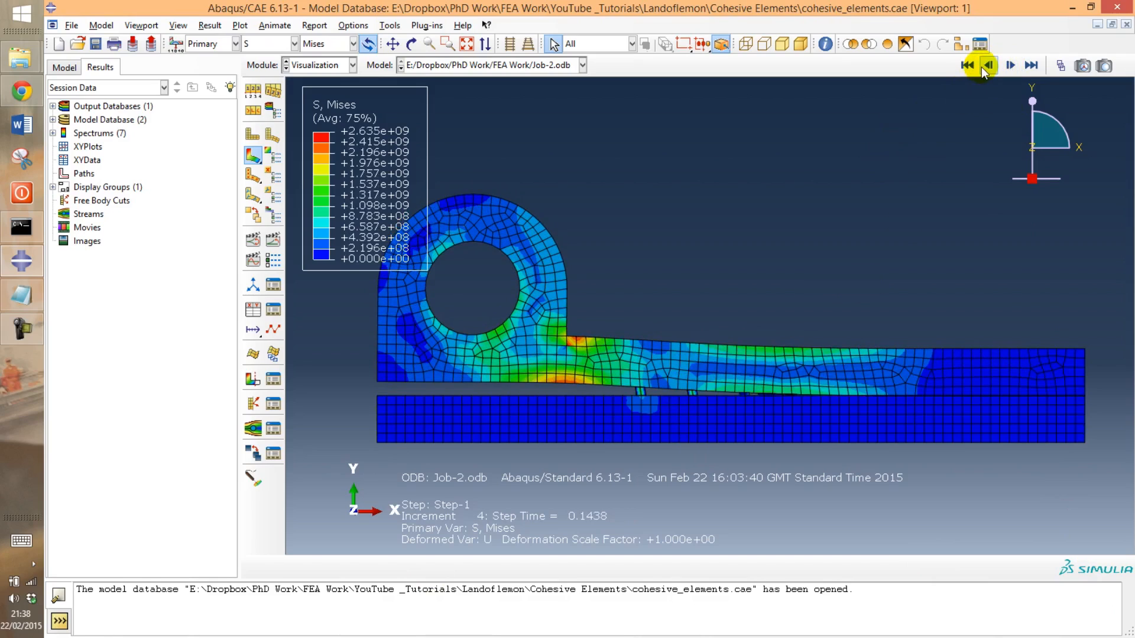
click(984, 66)
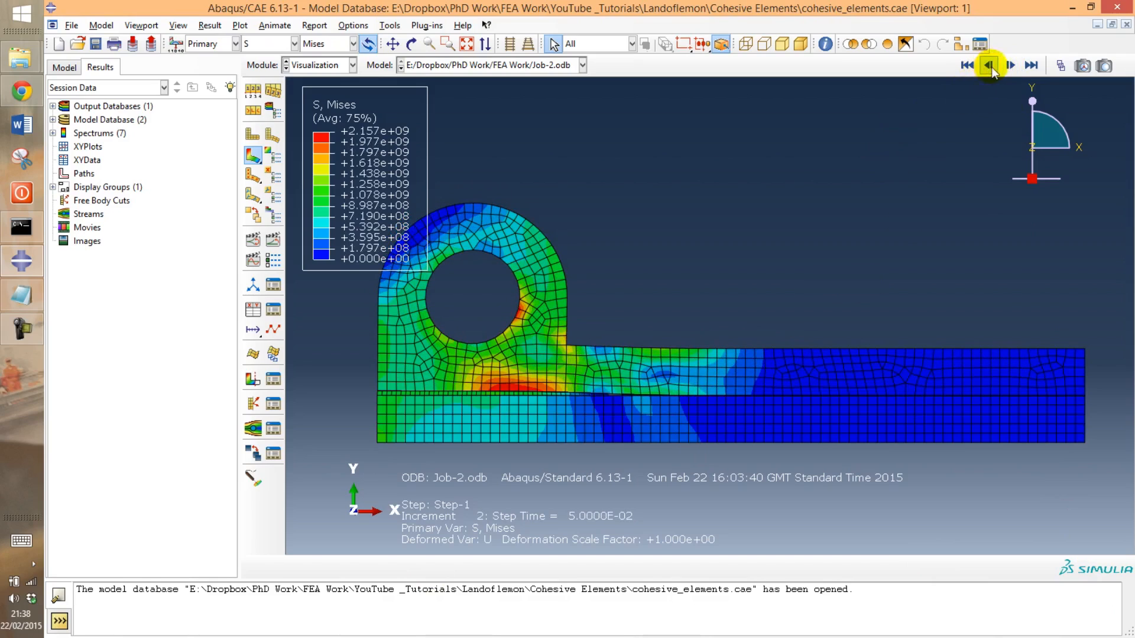
click(1005, 70)
click(1005, 70)
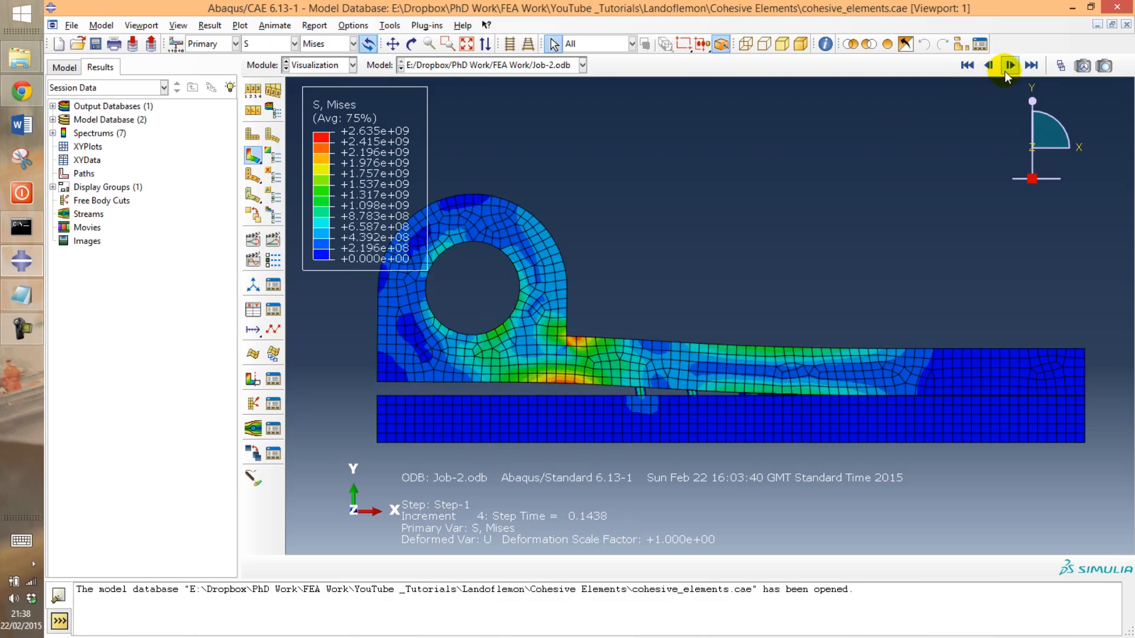
click(1005, 70)
click(990, 66)
click(991, 66)
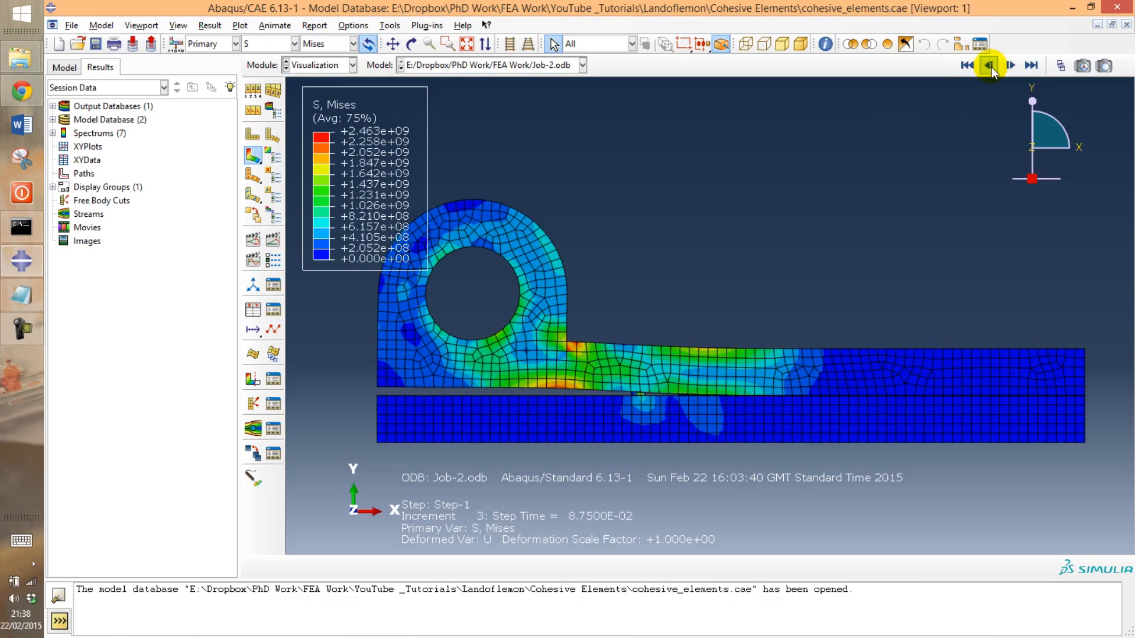
click(991, 66)
click(991, 66)
click(990, 66)
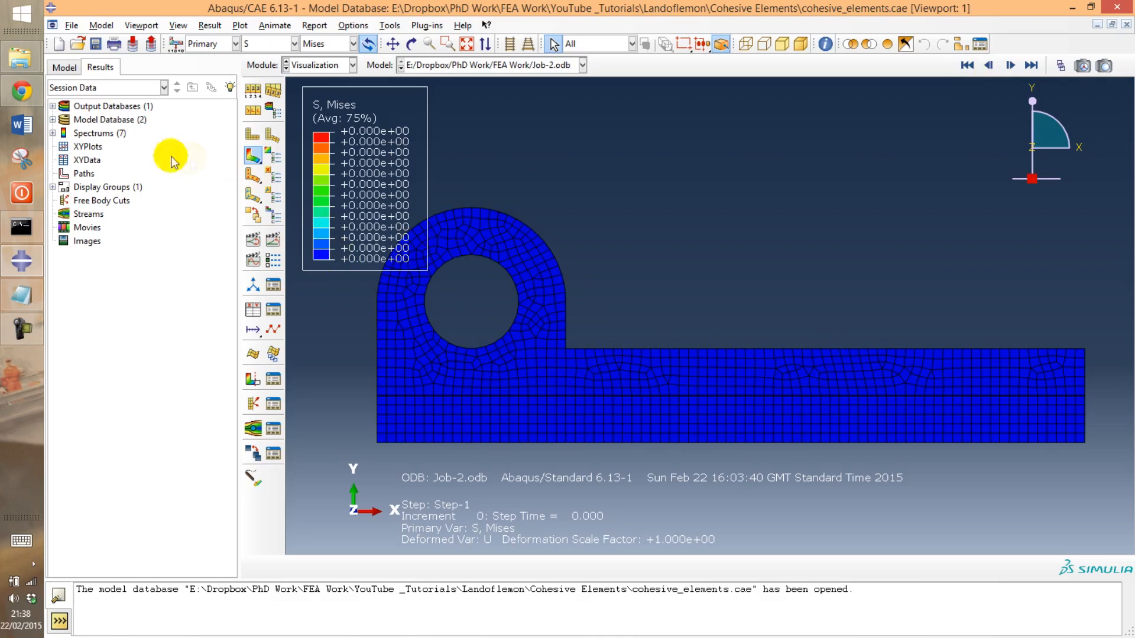
Step: Create a new Standard & Explicit model in the model database, keeping the default attributes
click(64, 67)
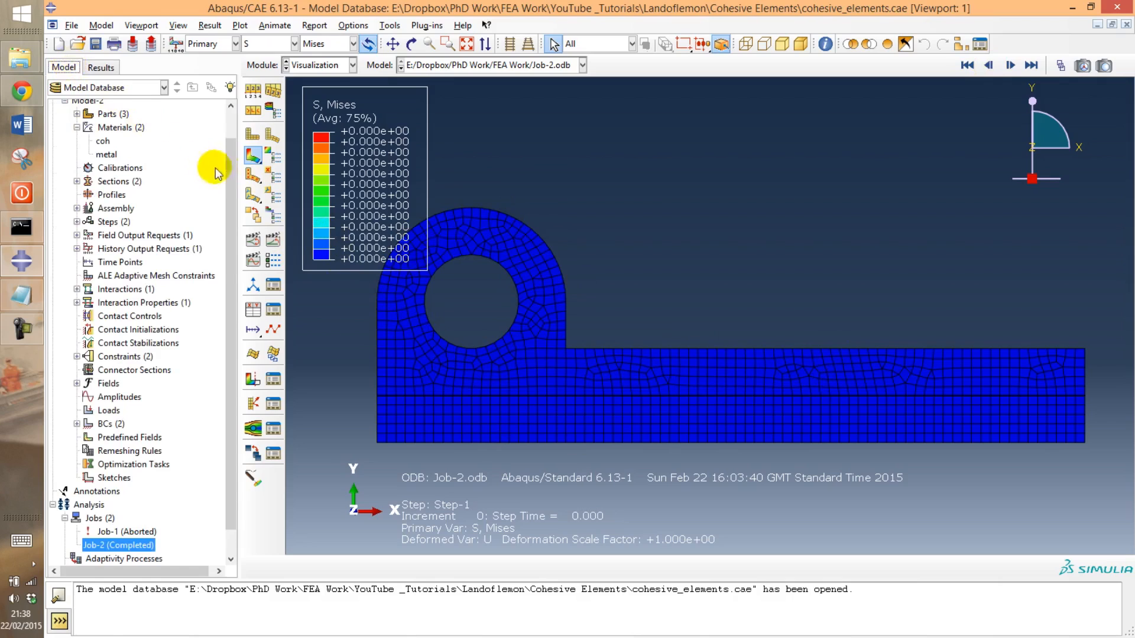
scroll(229, 142, up, 1)
click(65, 133)
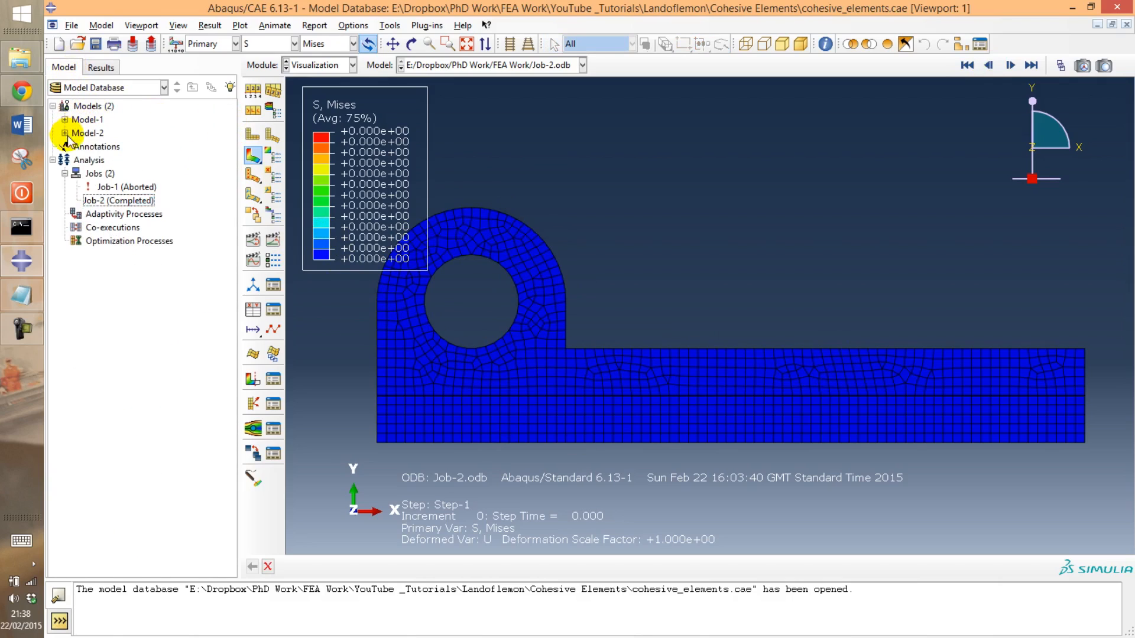
double_click(92, 106)
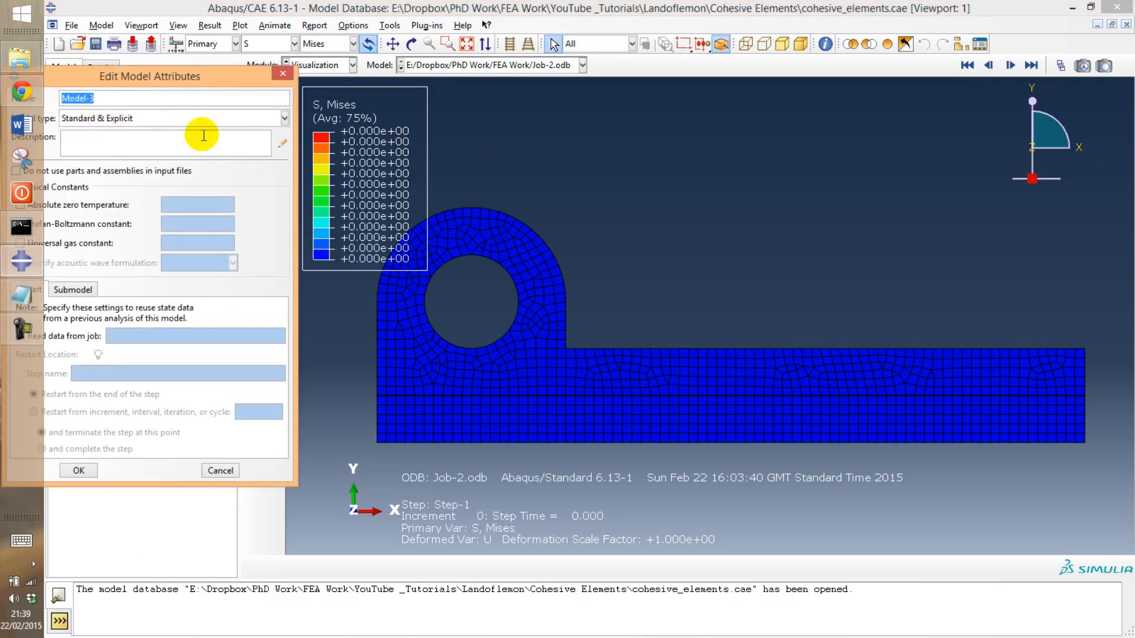
drag(193, 79, 360, 76)
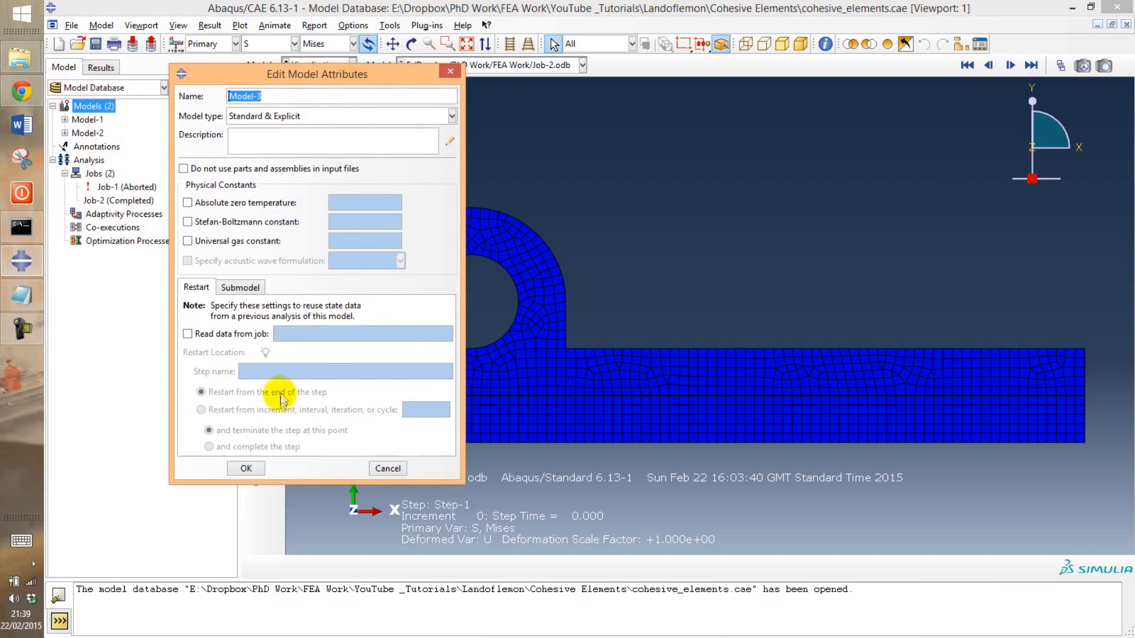
click(246, 468)
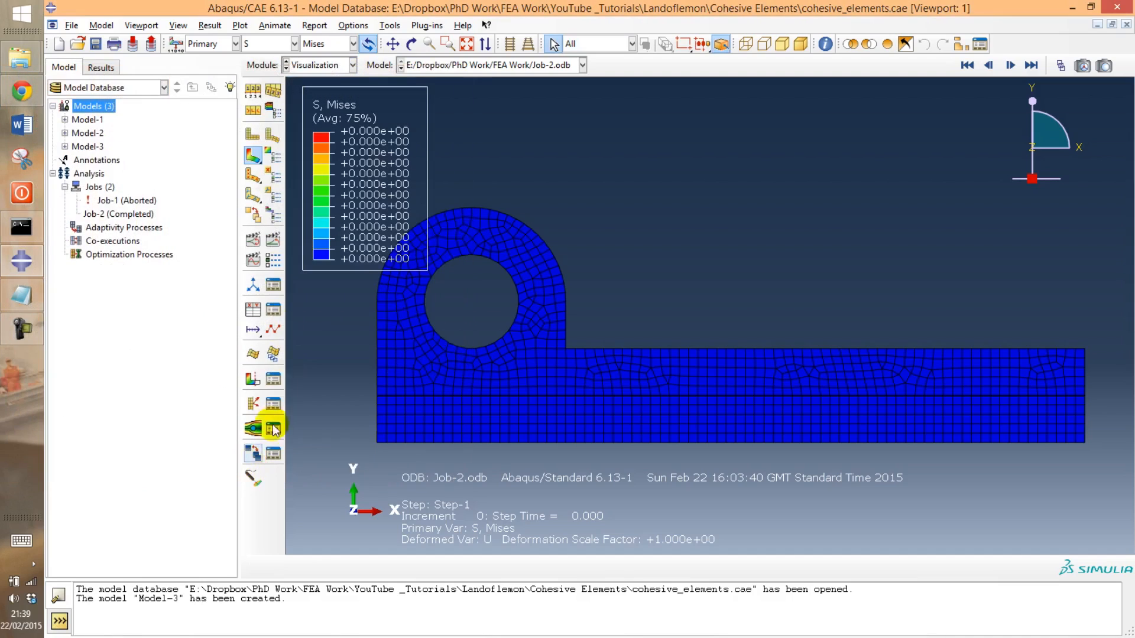
double_click(86, 147)
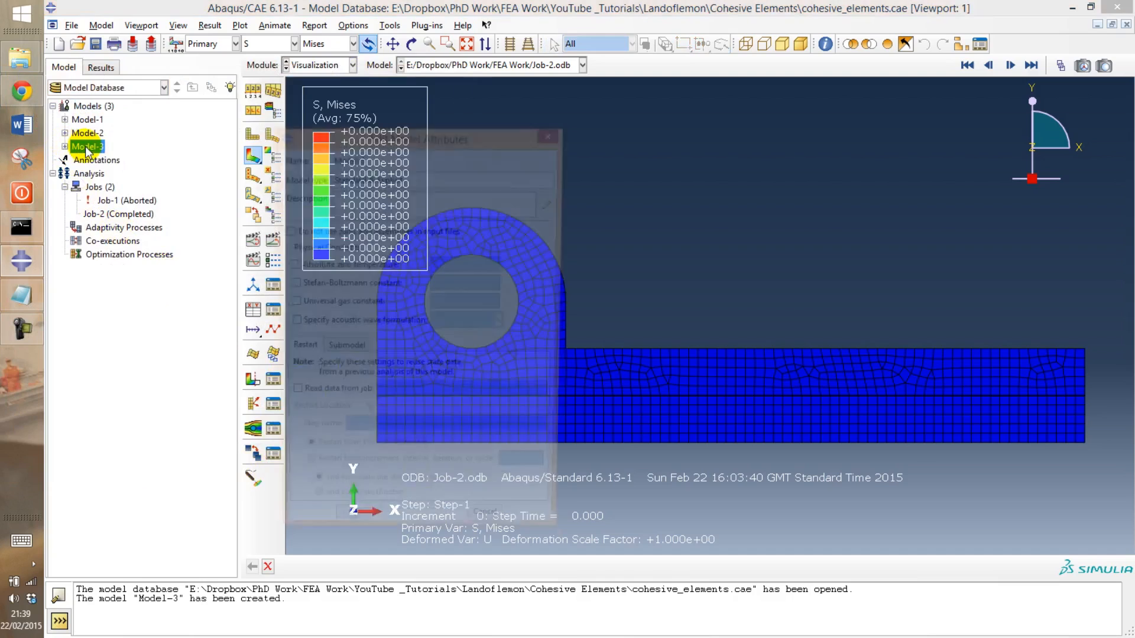
click(343, 529)
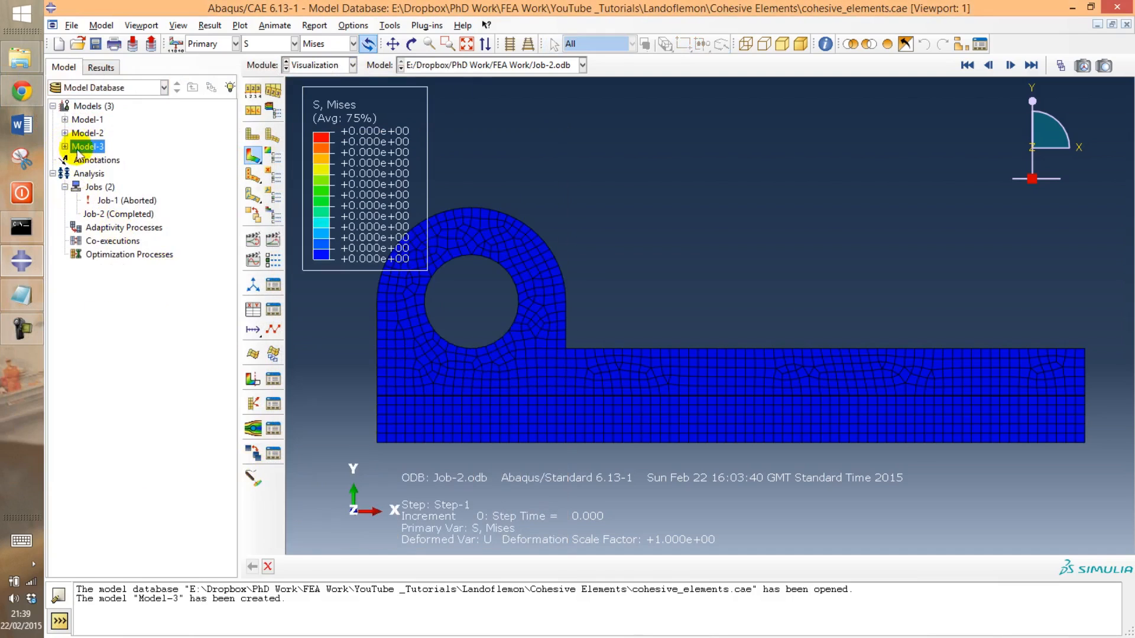
Step: Create a 2D planar deformable shell part named top in Model-3, with an approximate size of 200
click(65, 147)
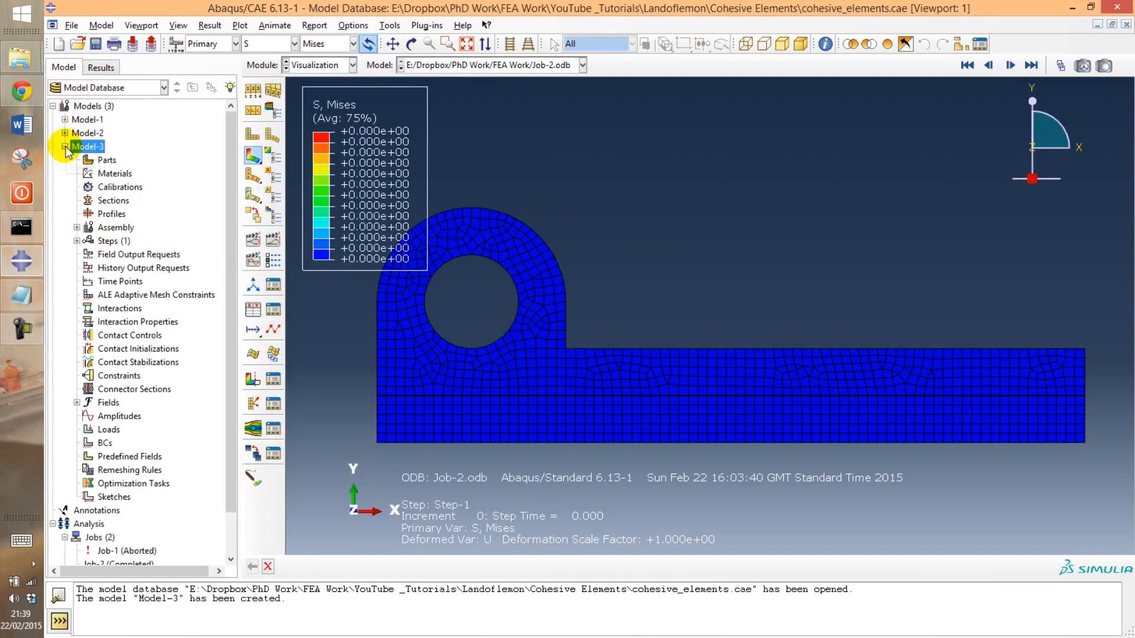
double_click(107, 160)
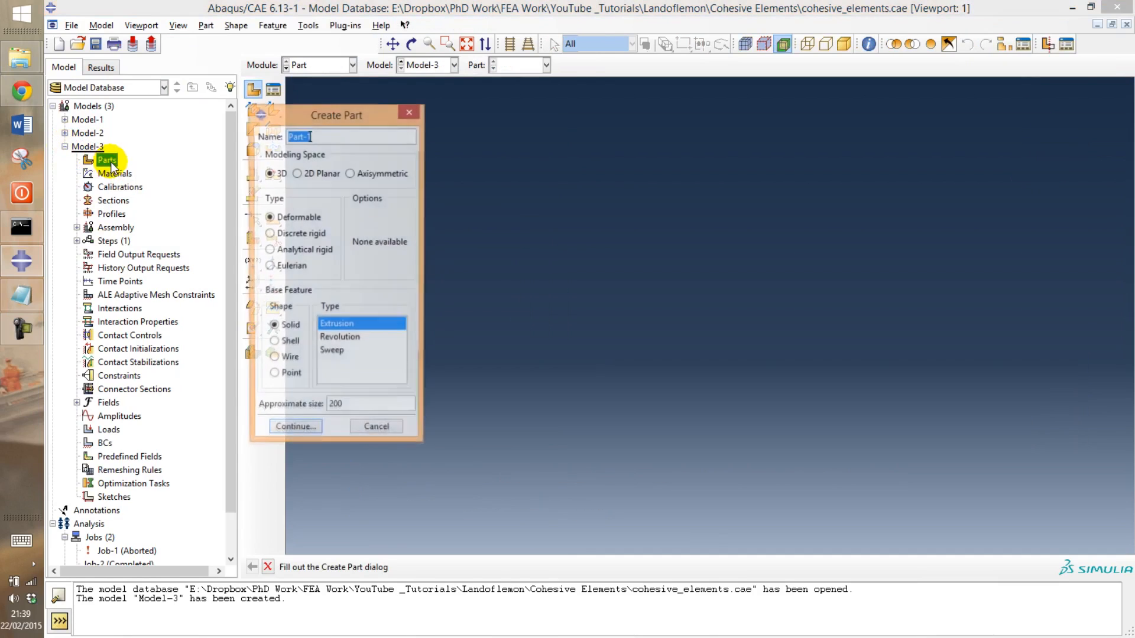
text(top)
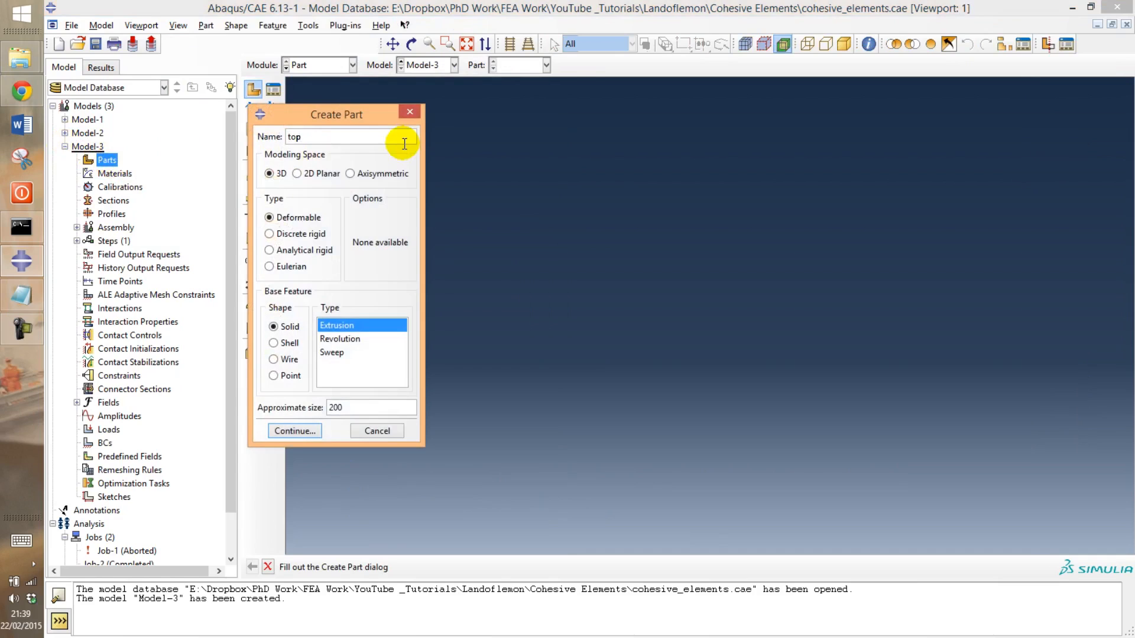
drag(354, 112, 446, 121)
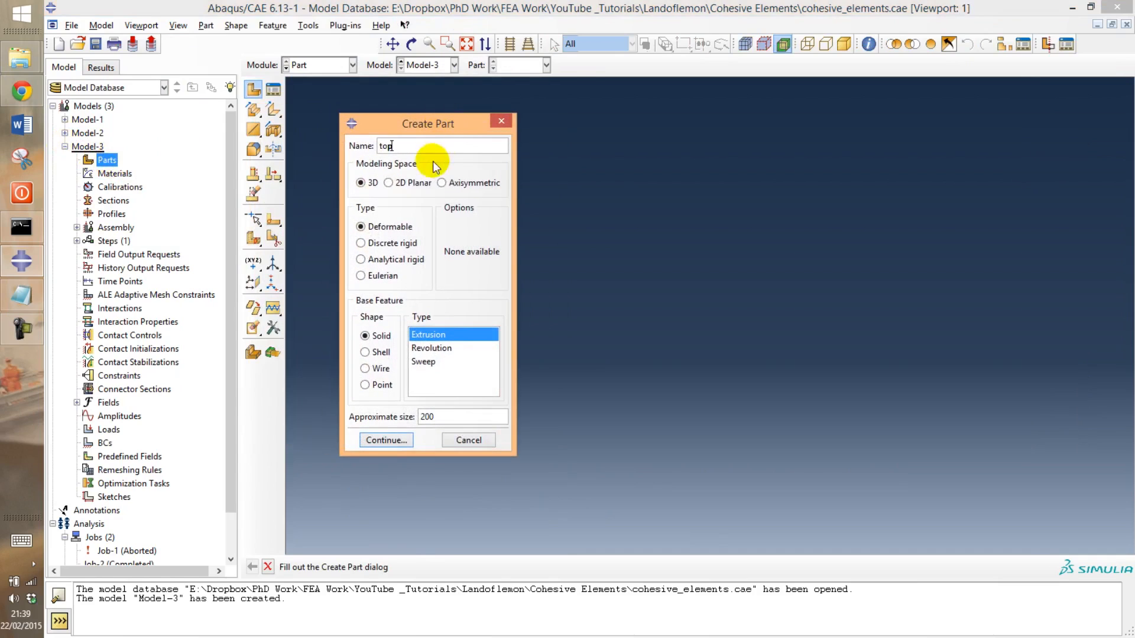
click(415, 186)
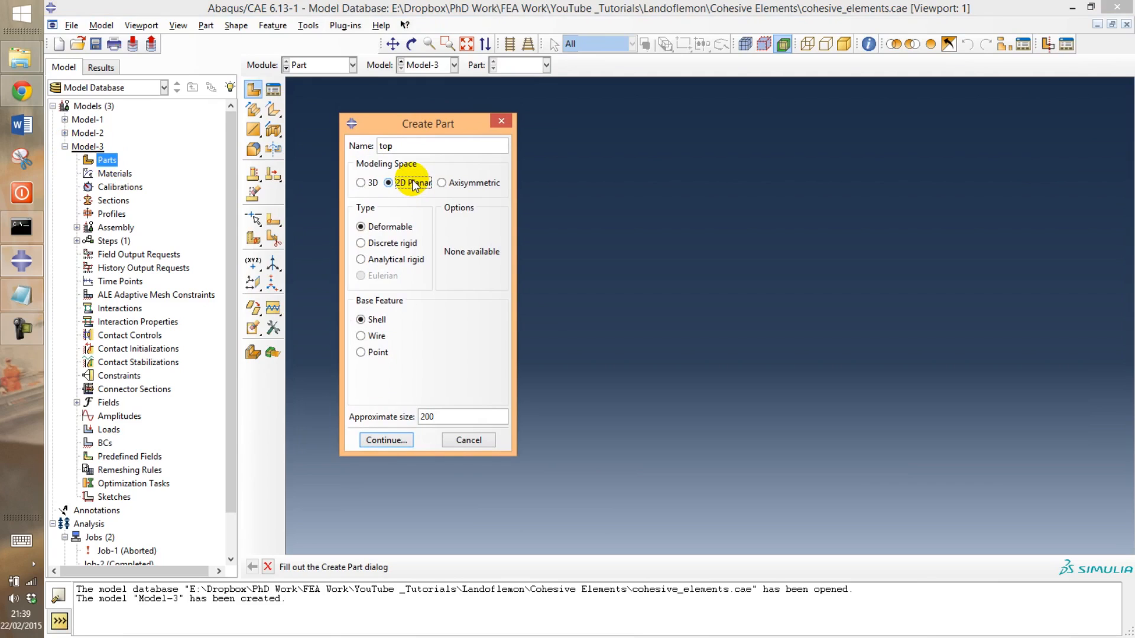
click(386, 440)
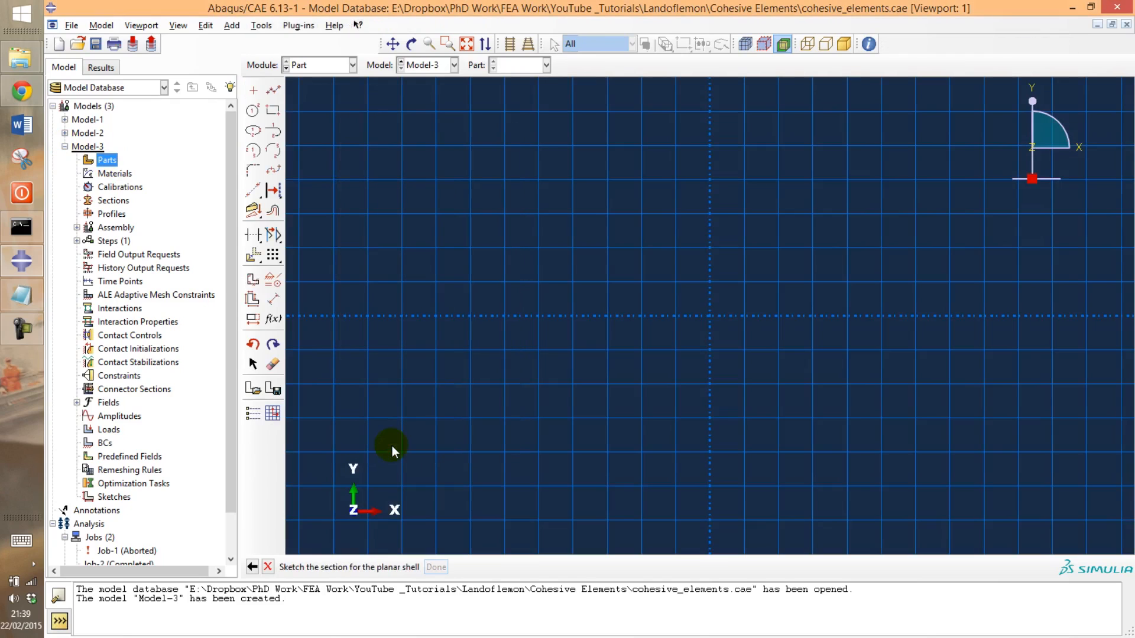
Step: Sketch a rectangle about 45 wide and 5 high, resting on the horizontal axis and ending at the vertical axis
click(274, 113)
click(401, 316)
click(710, 281)
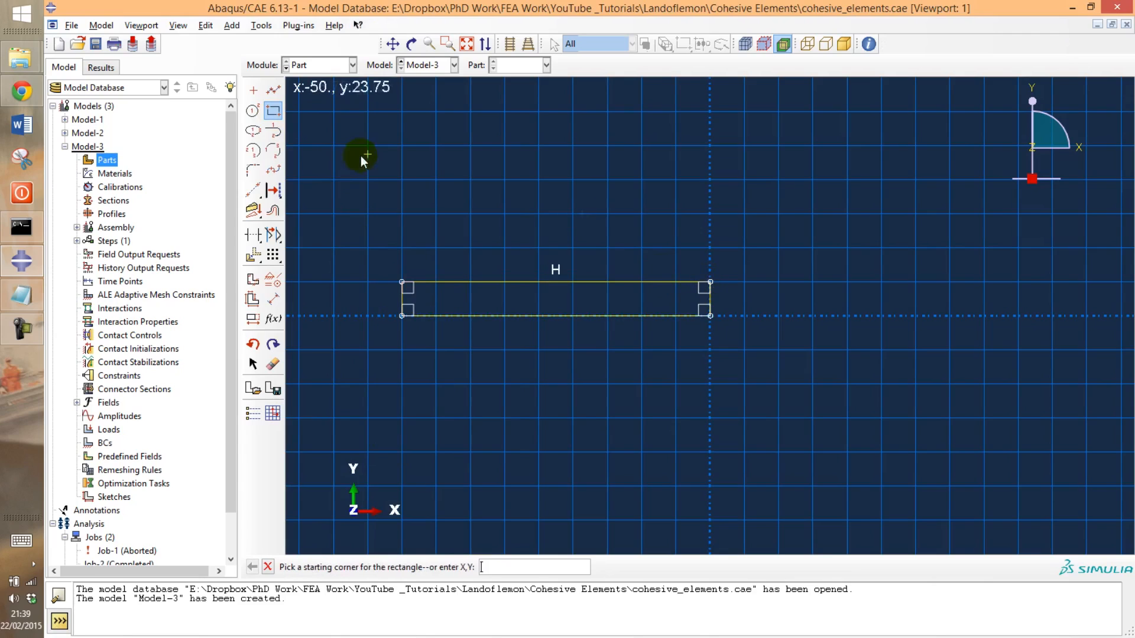
Step: Dimension the rectangle with a height of 5 and a length of 75
click(273, 300)
click(406, 298)
click(359, 297)
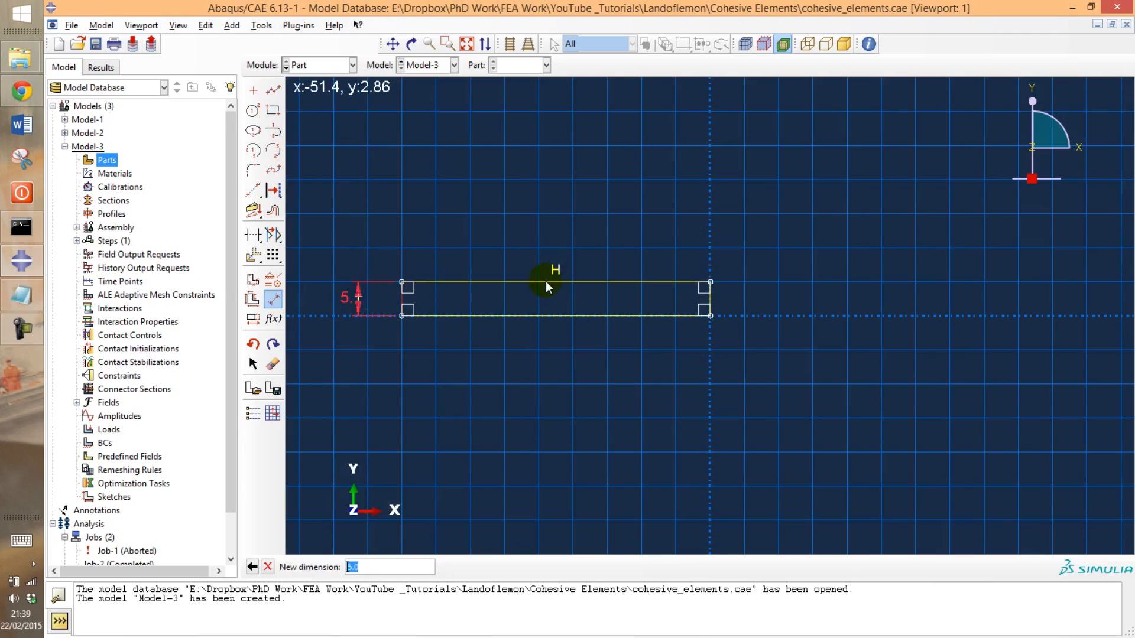
key(Return)
click(517, 280)
click(505, 217)
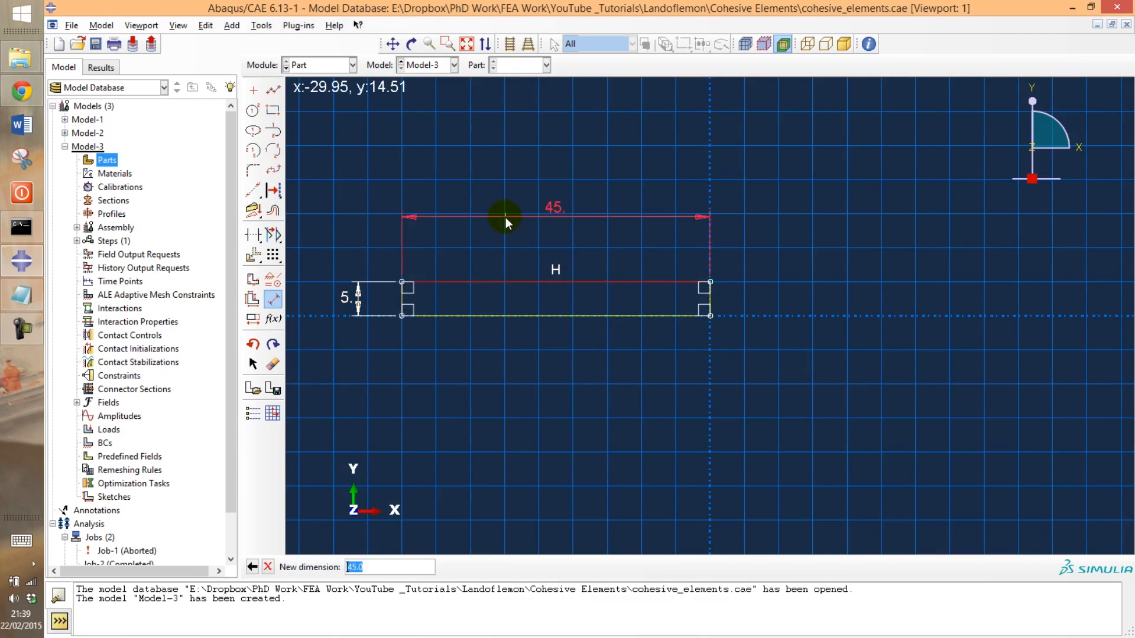
text(75)
key(Return)
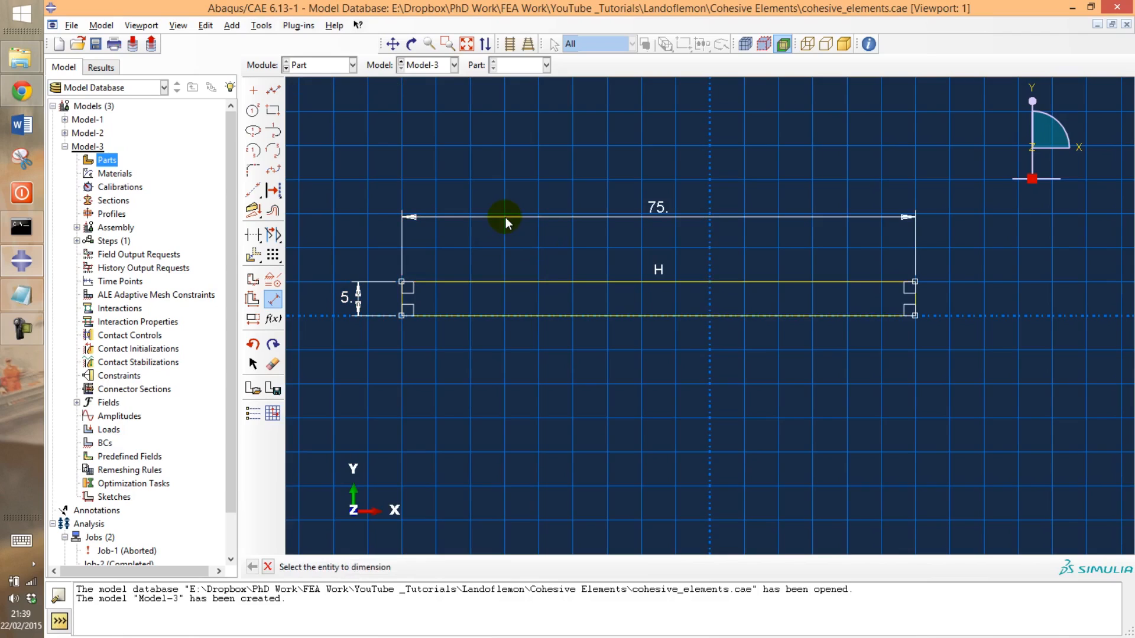
Step: Sketch a circle of about 10 radius centred at about (-35, 10), over the rectangle's left end
click(253, 111)
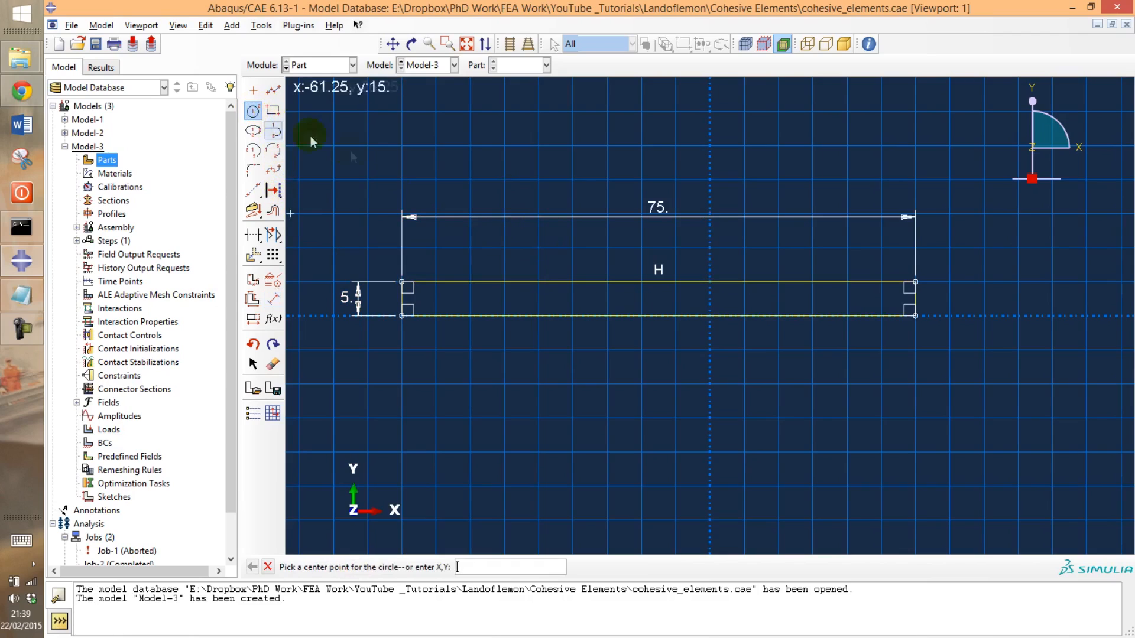
click(470, 247)
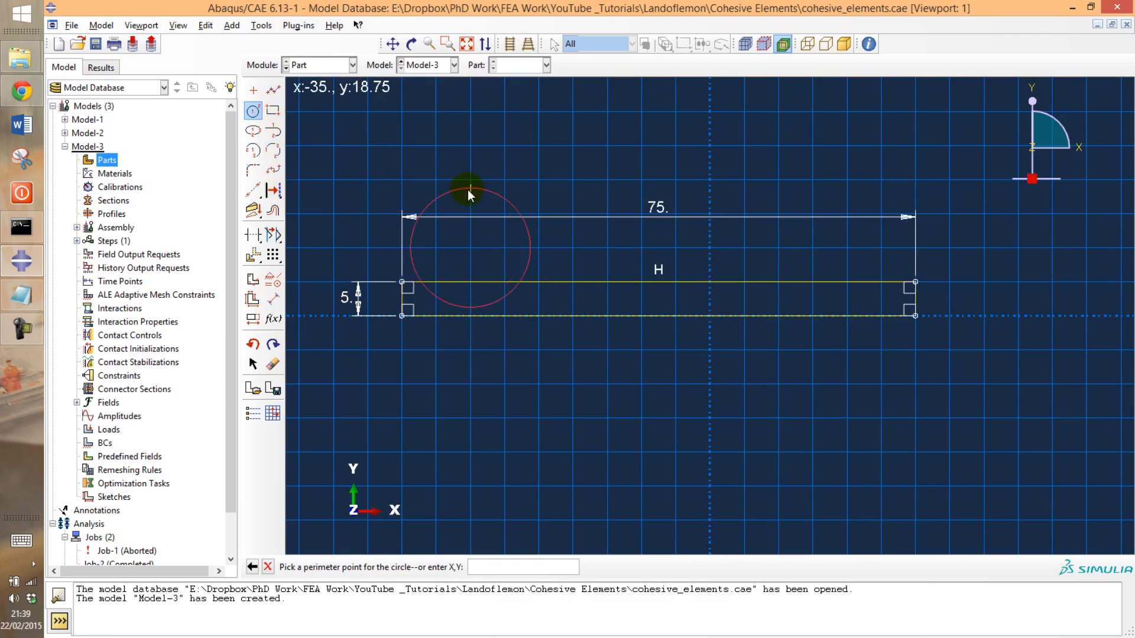
click(468, 180)
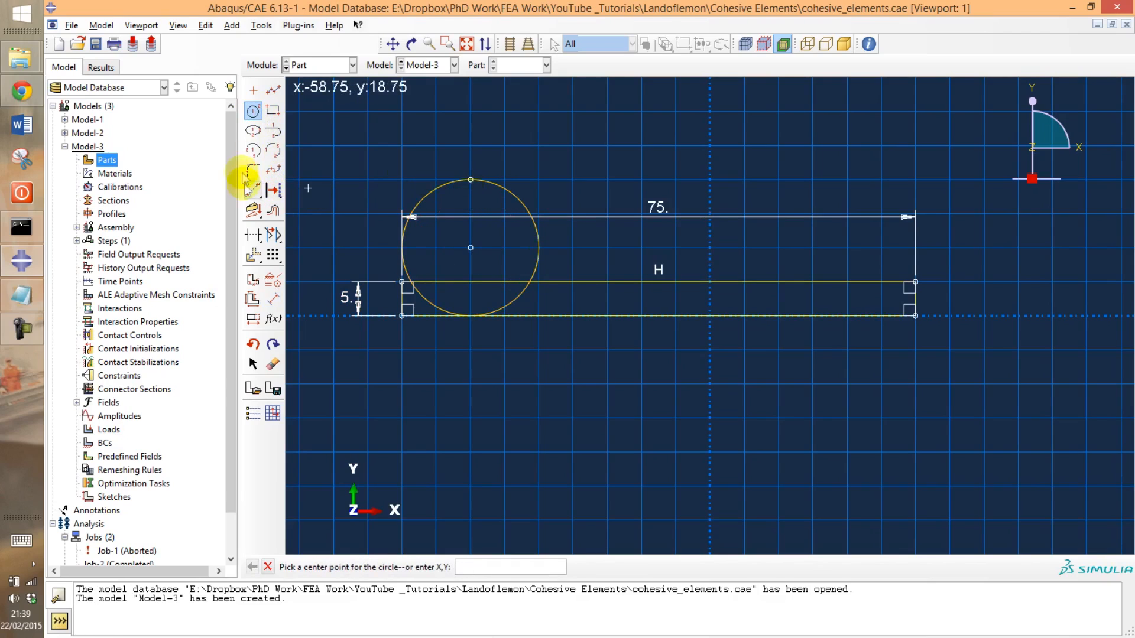
Step: Draw two vertical lines from the circle's left and right extremes down to the rectangle's top edge
click(273, 90)
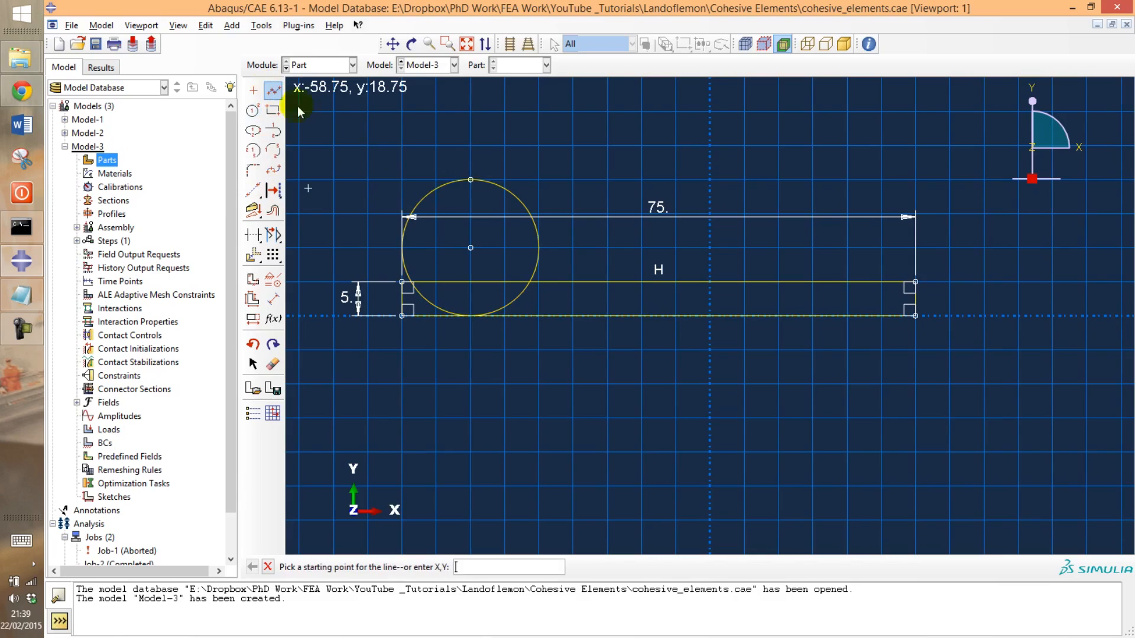
click(399, 248)
click(399, 285)
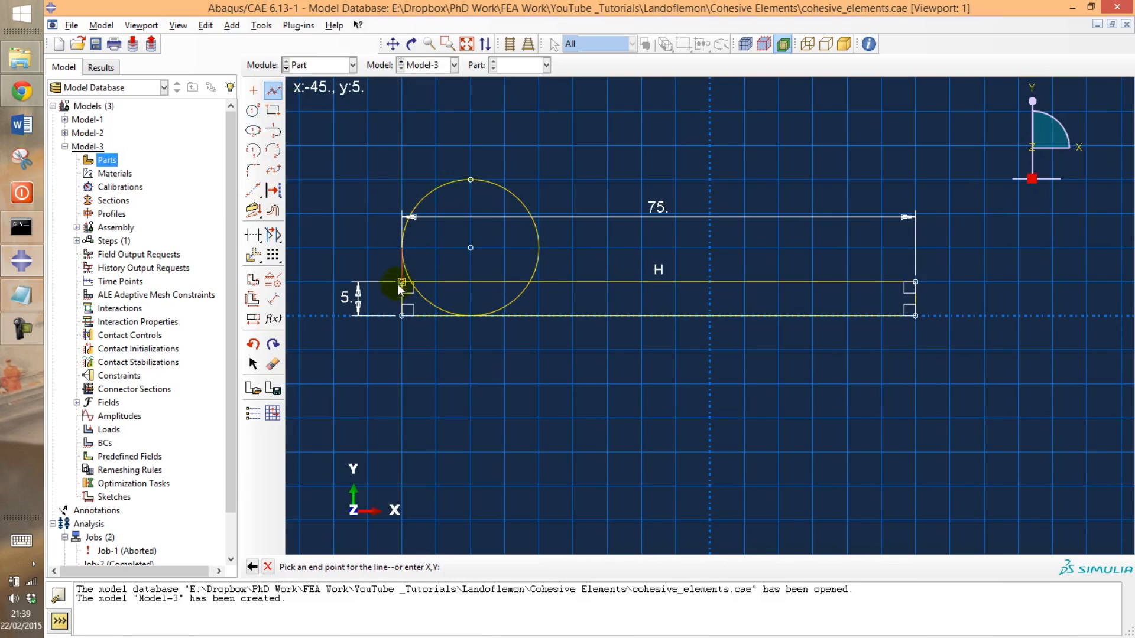
middle_click(450, 190)
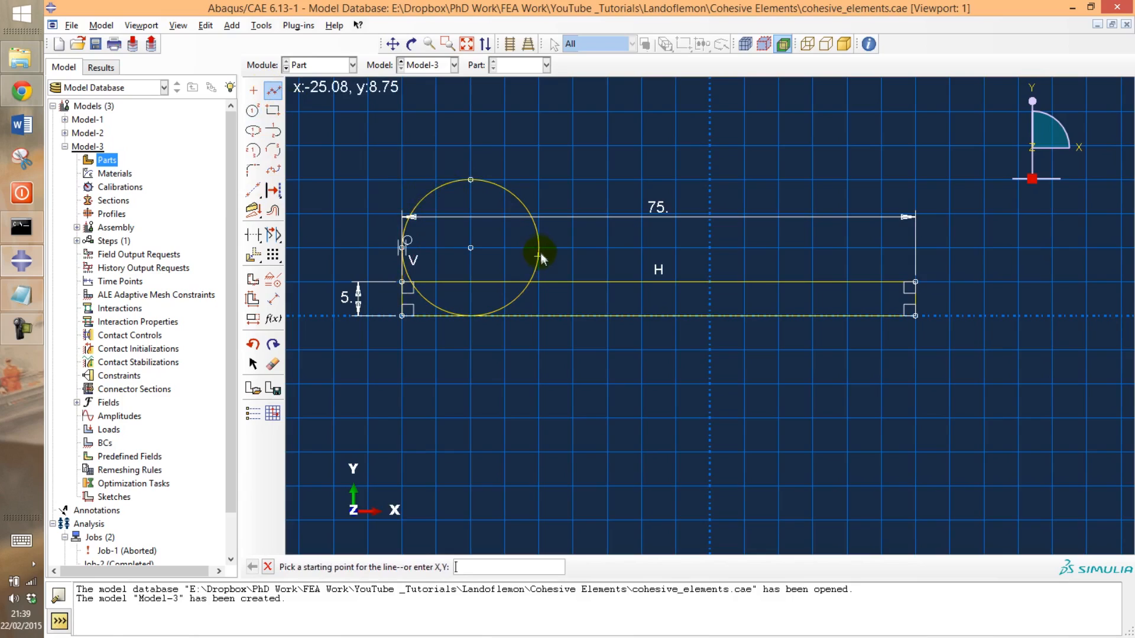
click(540, 249)
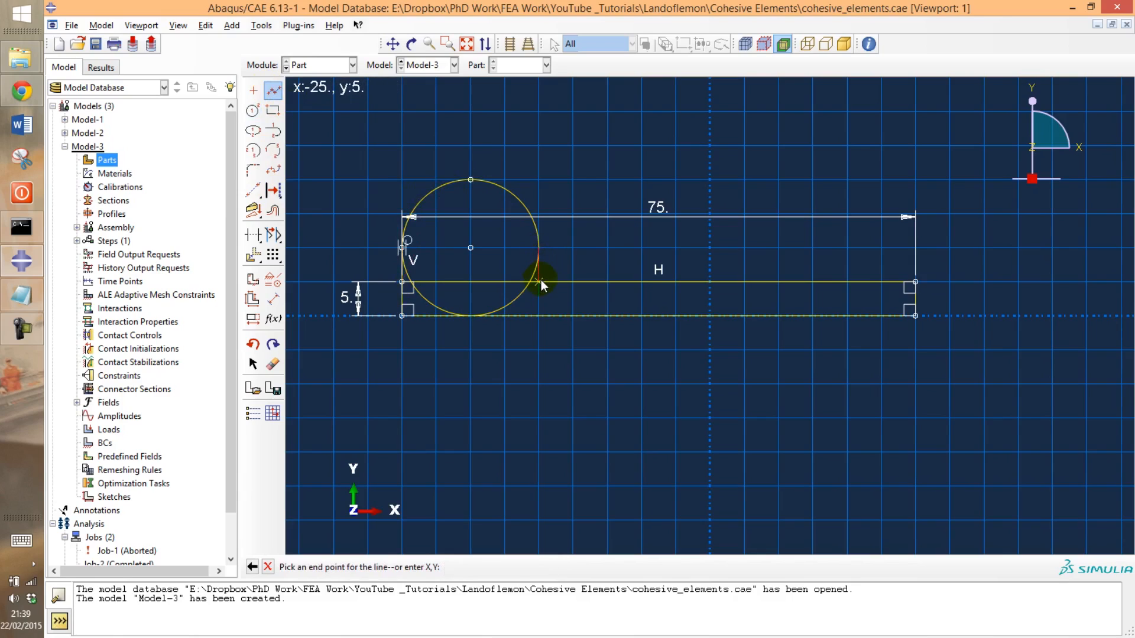
click(539, 281)
middle_click(571, 178)
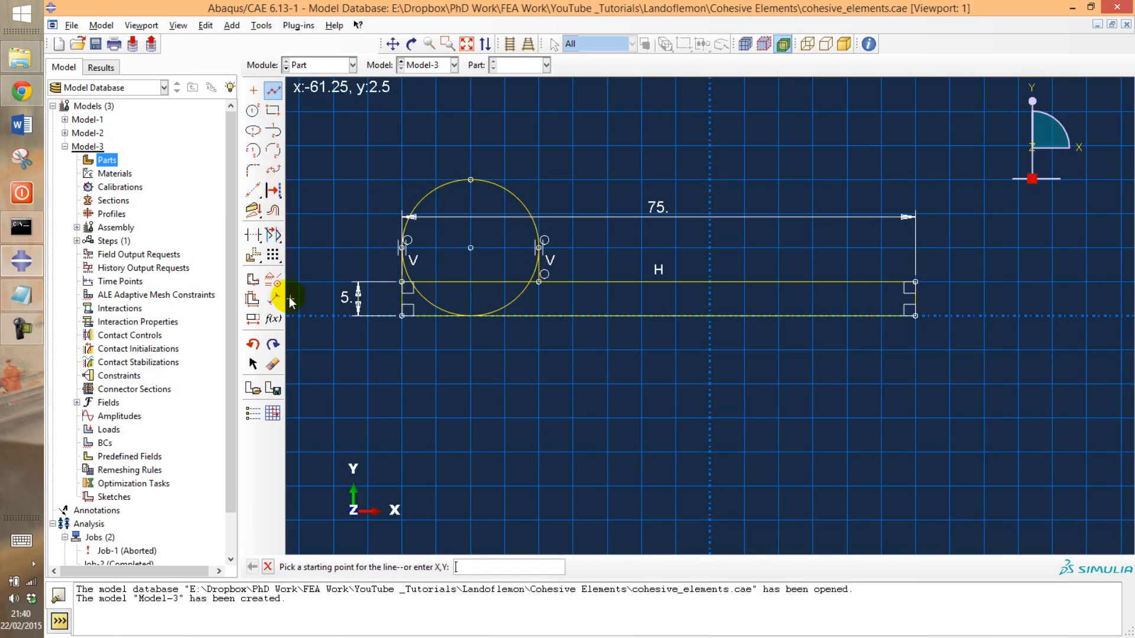
Step: Trim the circle's lower arcs and the rectangle's top edge inside the lug, leaving a rounded lug outline open to the bar
click(253, 234)
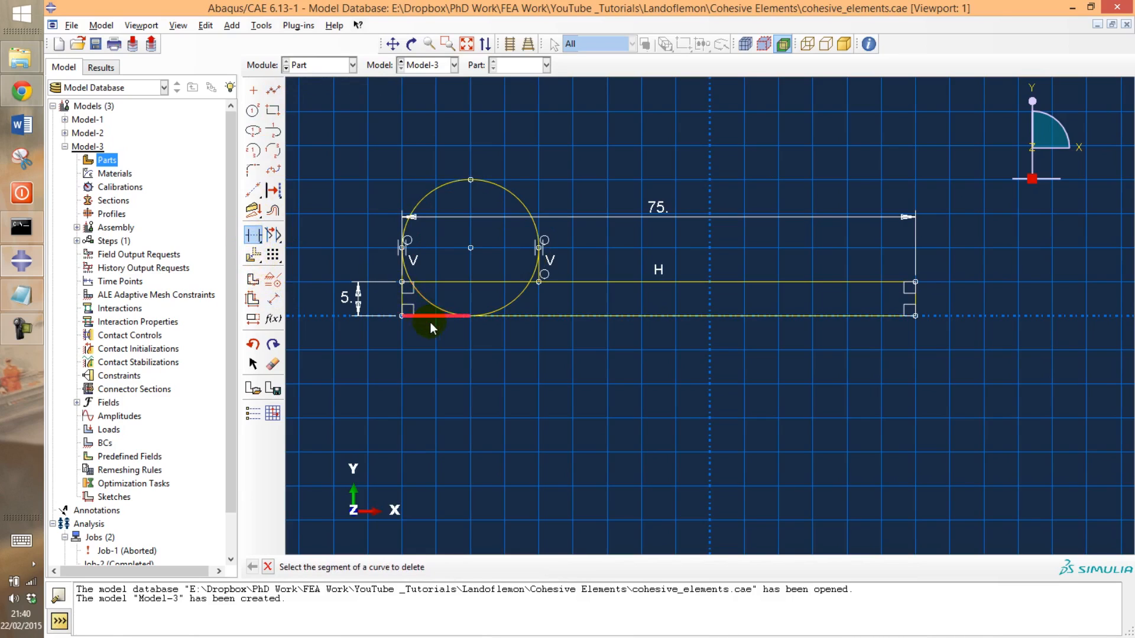
scroll(432, 323, down, 2)
click(435, 293)
scroll(464, 272, down, 3)
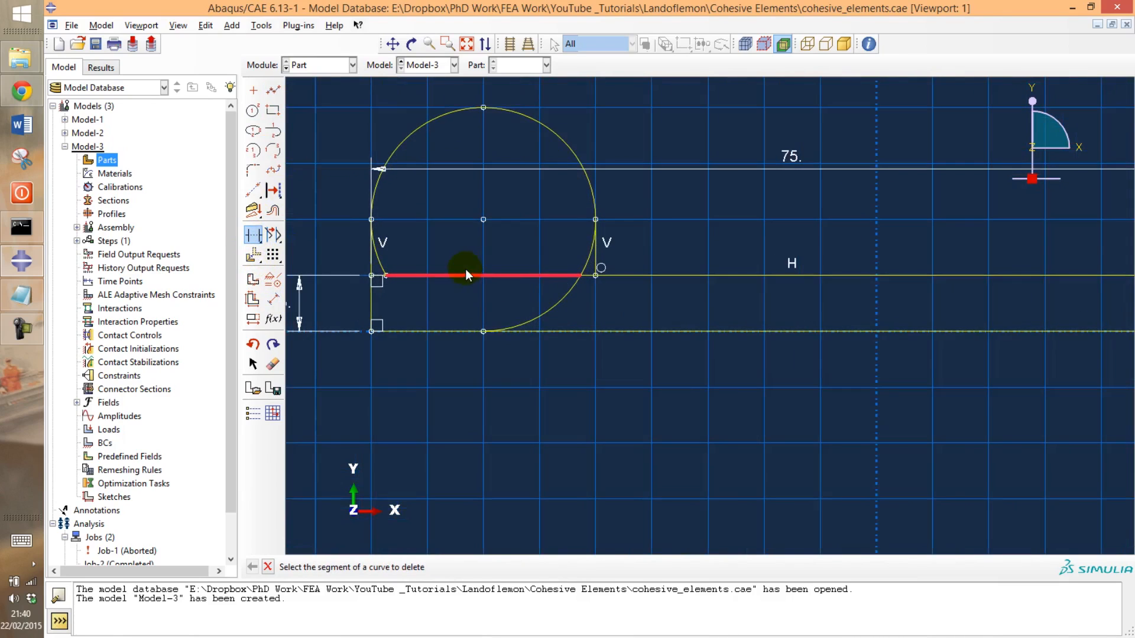
click(572, 295)
click(559, 276)
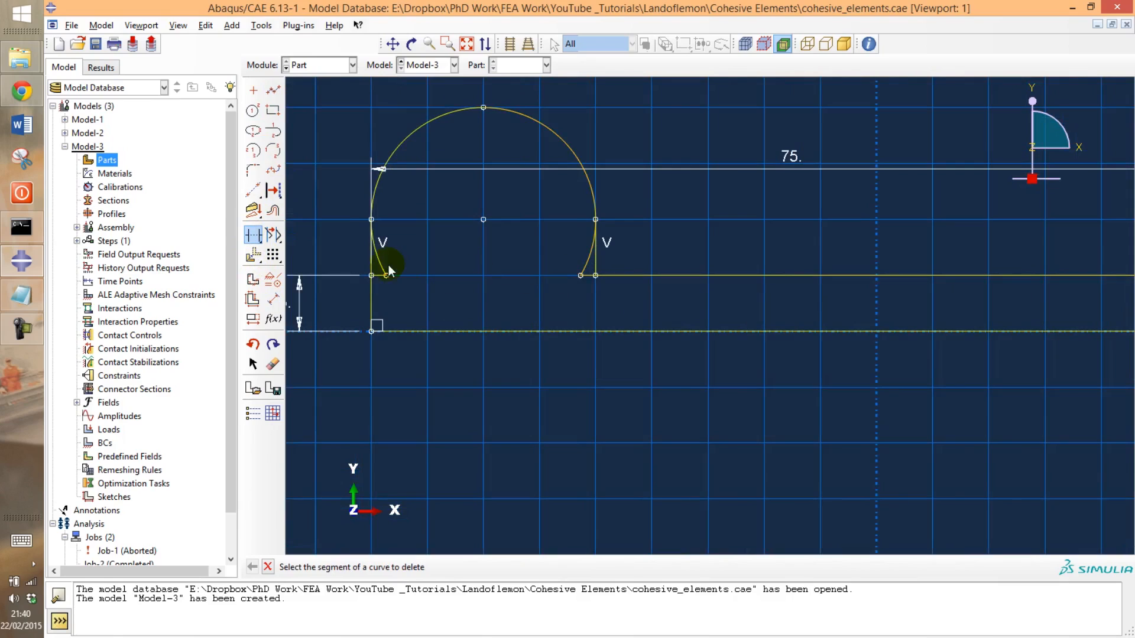
click(385, 264)
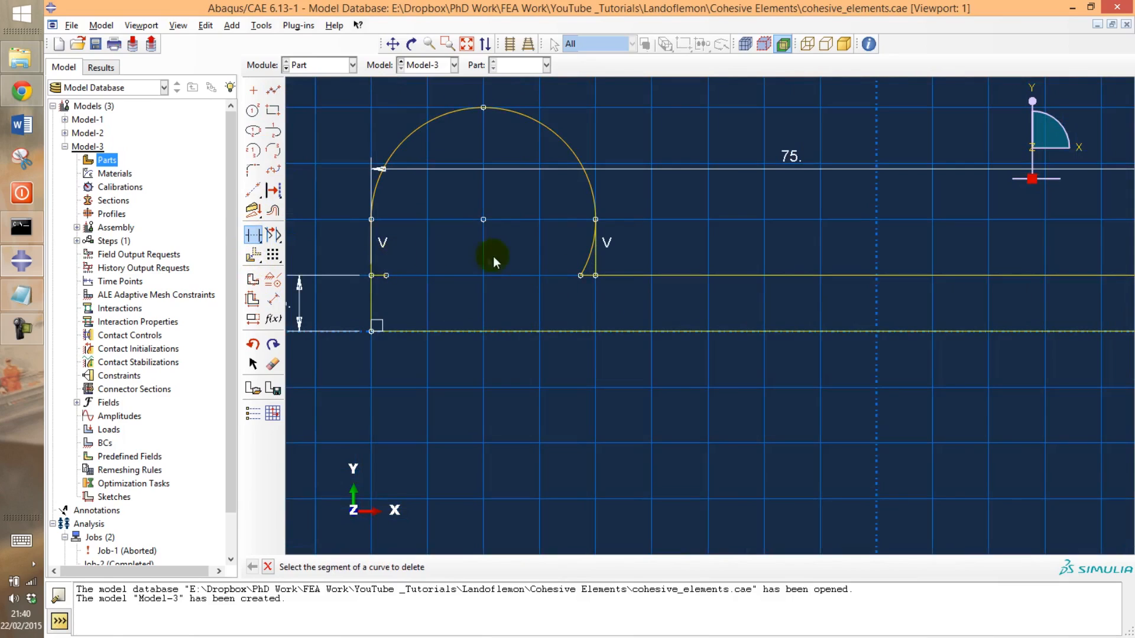
click(578, 271)
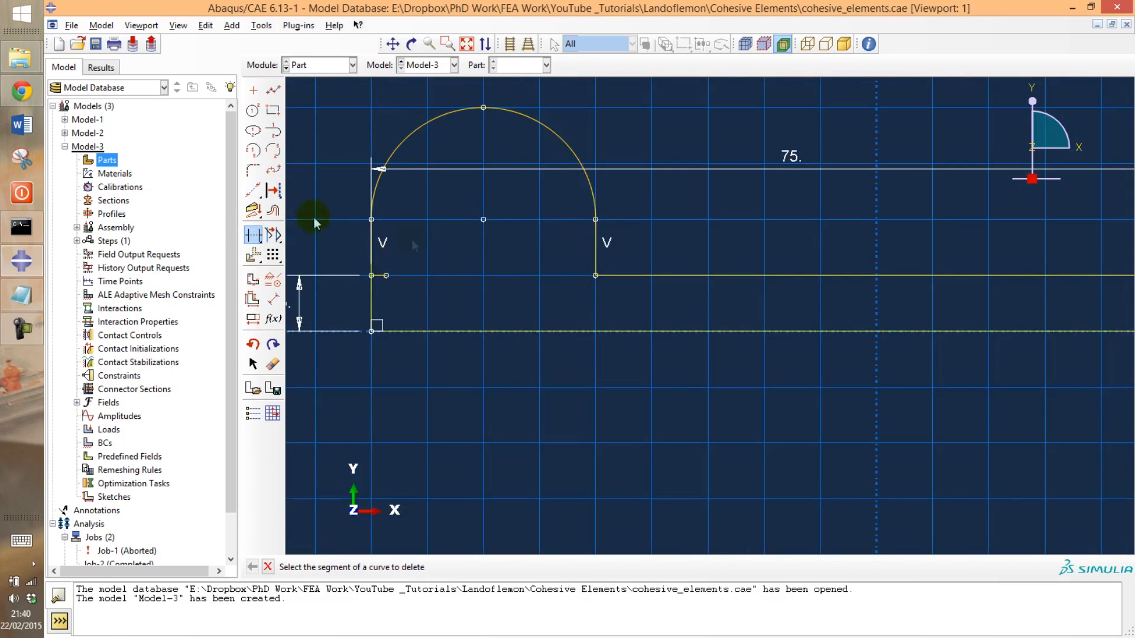
Step: Sketch a circle of about 5 radius at the lug arc's centre, about (-35, 10), as the lug's hole
click(252, 110)
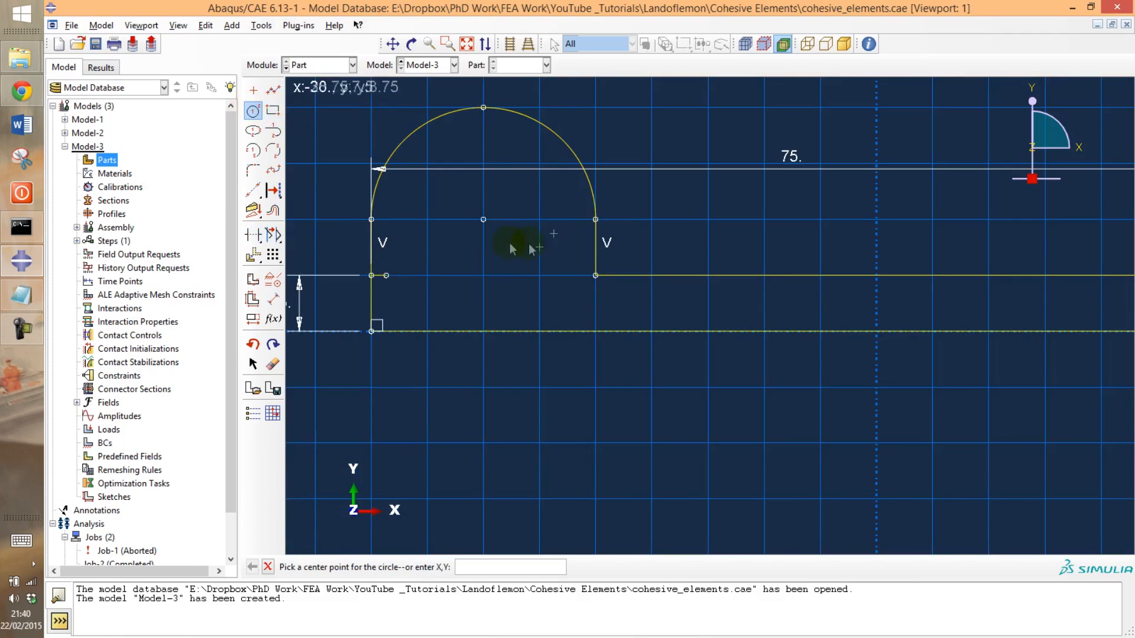
click(484, 219)
click(479, 169)
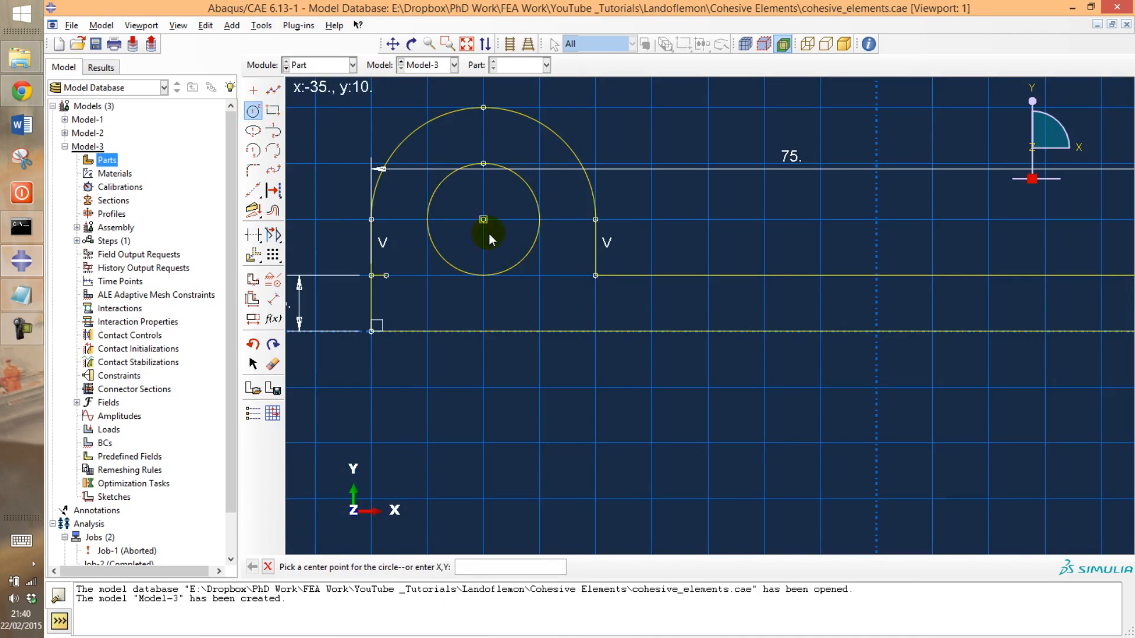
key(Escape)
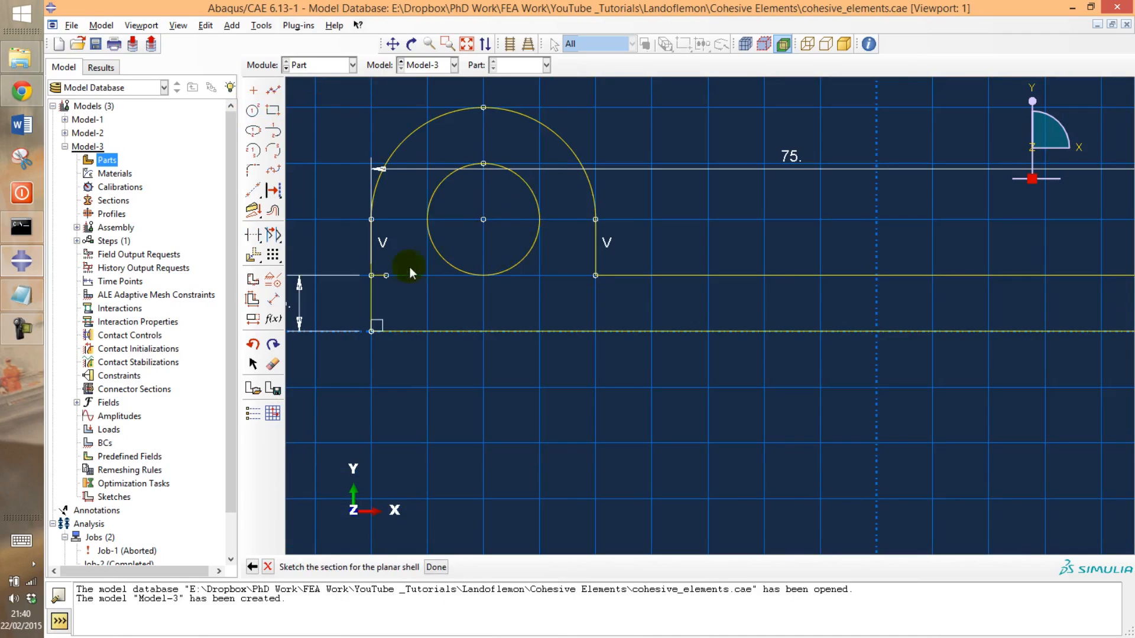
Step: Trim the leftover horizontal stub inside the lug's left side and finish the sketch to create the top part
scroll(399, 278, up, 2)
scroll(399, 278, up, 2)
click(253, 235)
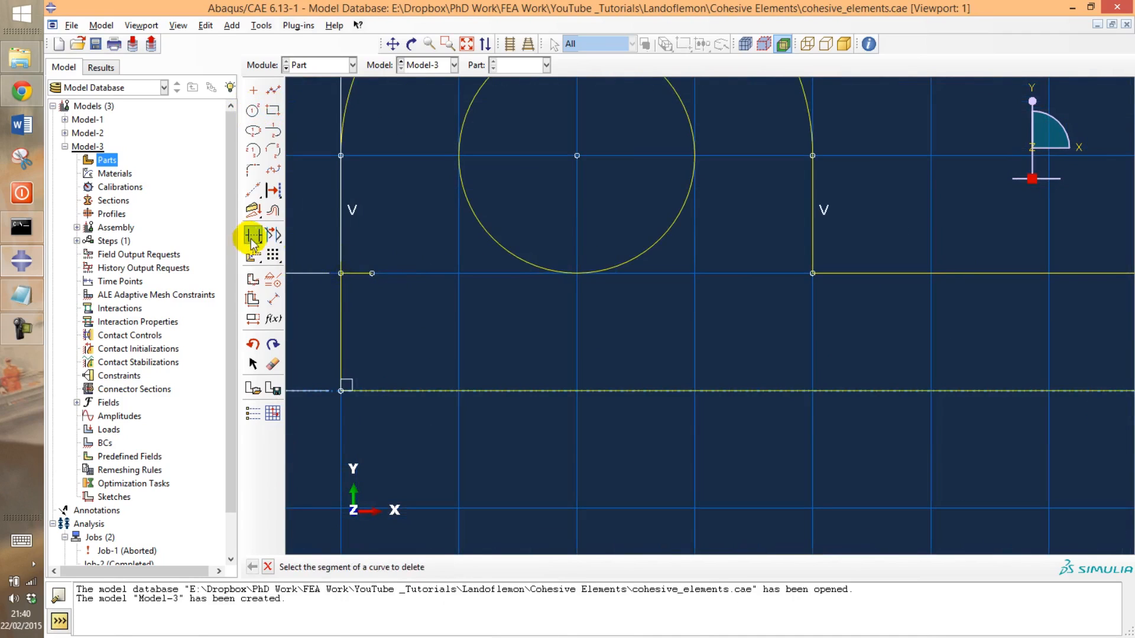
click(362, 275)
scroll(410, 284, down, 4)
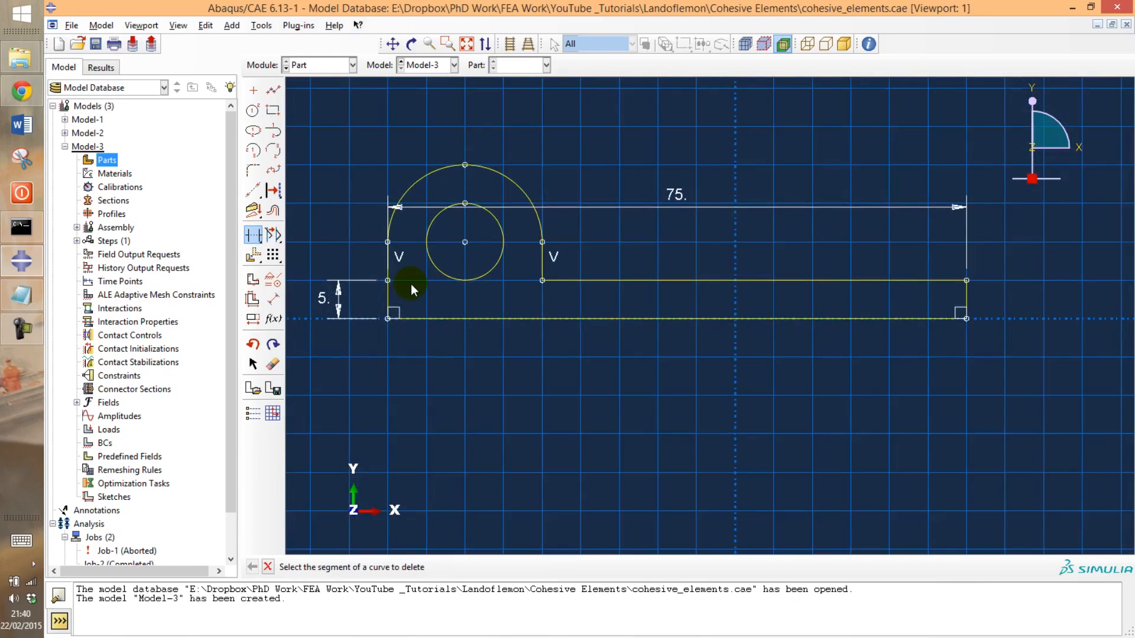
key(Escape)
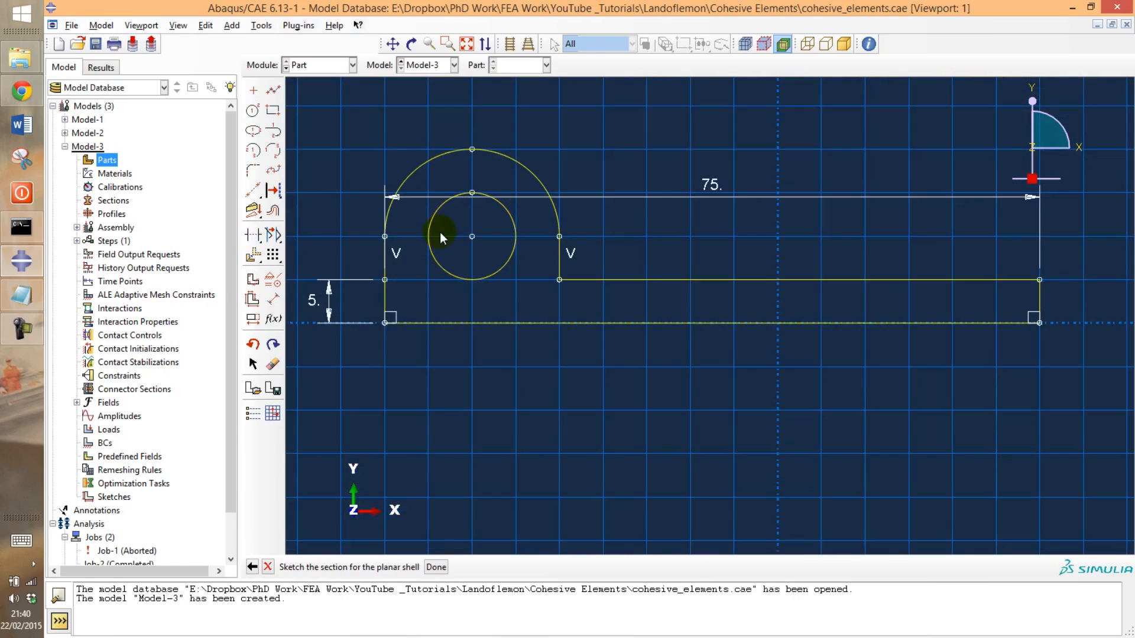
middle_click(440, 231)
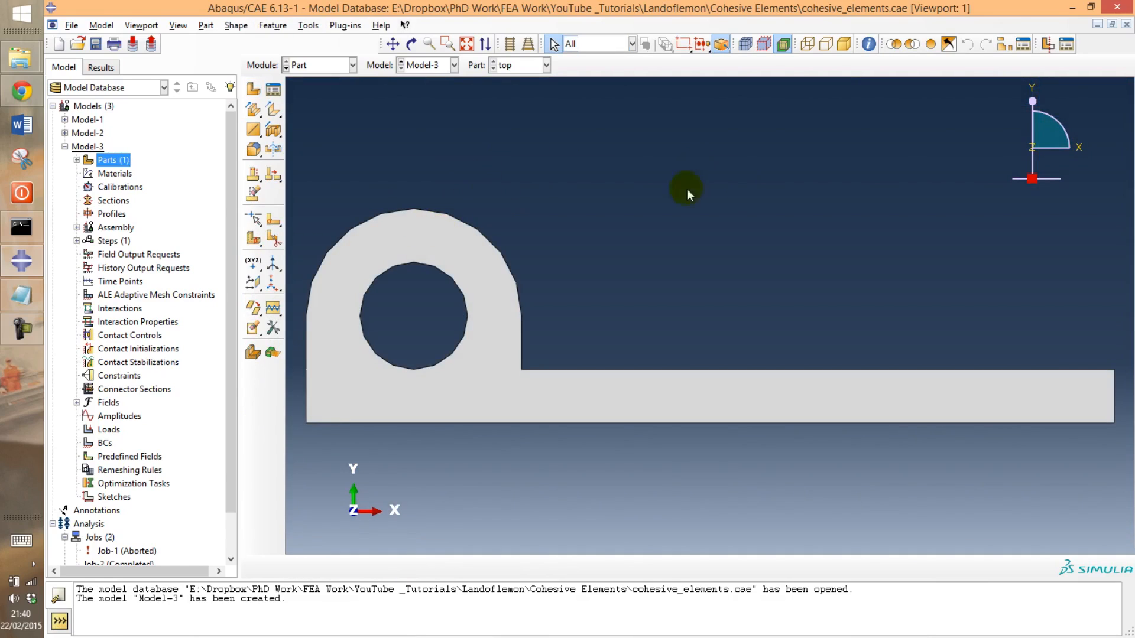
Step: Create a 2D planar deformable shell part named bottom and sketch a rectangle about 50 by 5, from (-50, 0) to the vertical axis
double_click(108, 163)
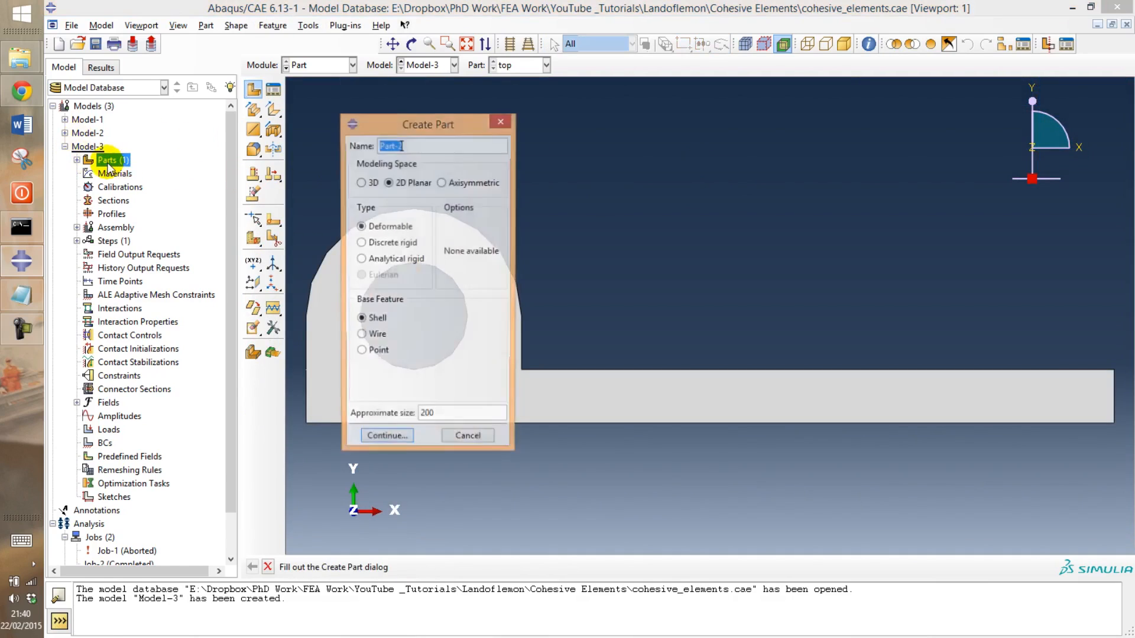
text(bottom)
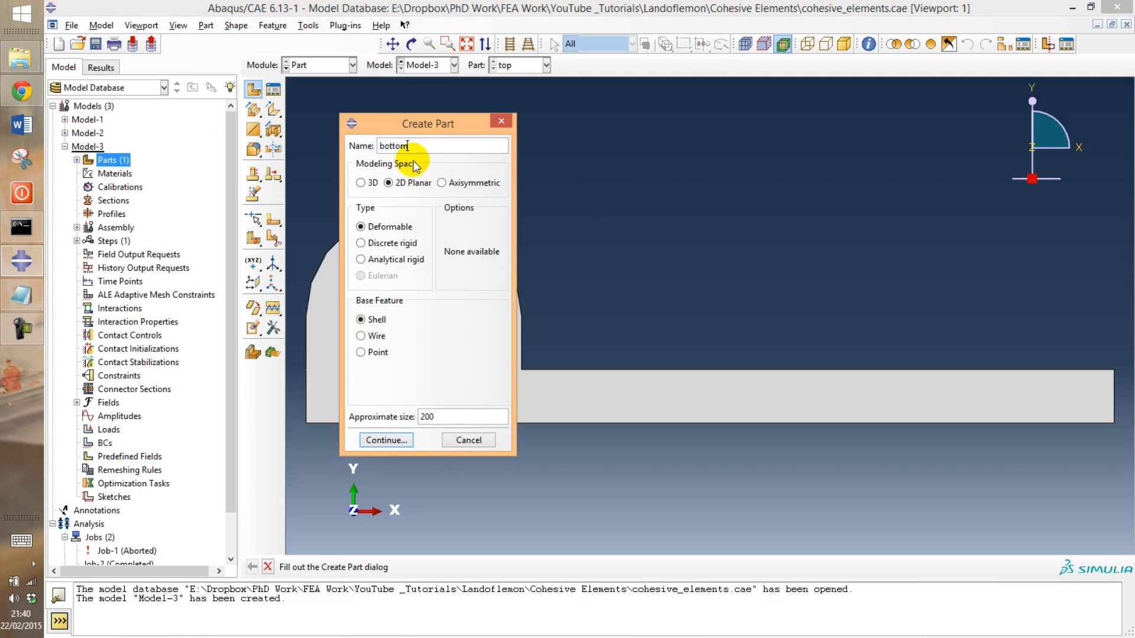
click(388, 441)
click(273, 110)
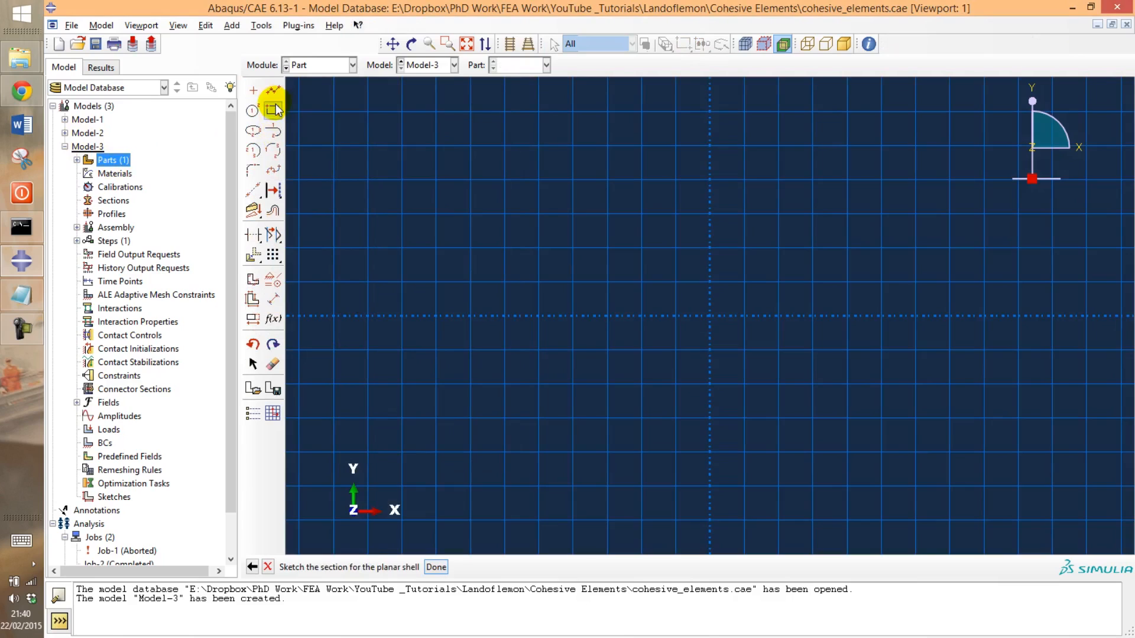
click(371, 315)
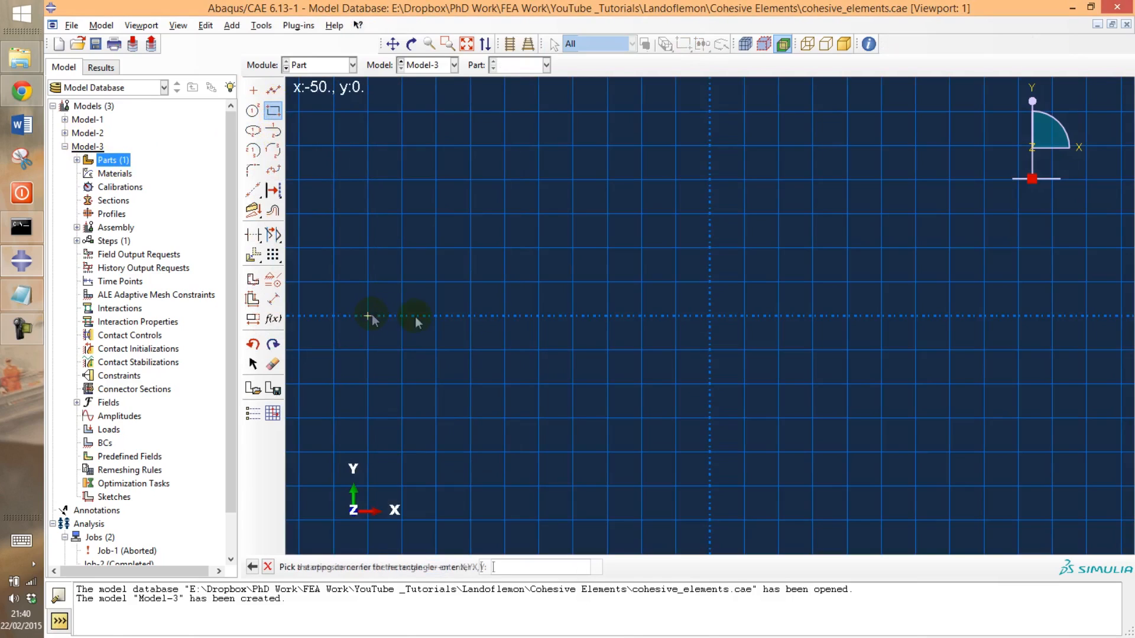
click(710, 283)
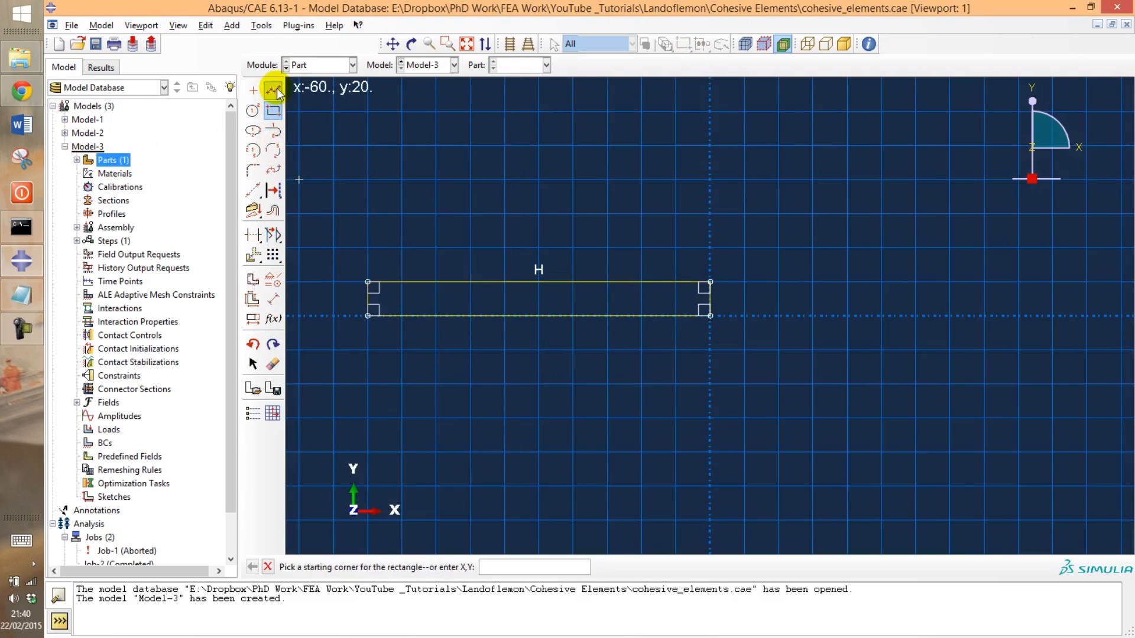
Step: Dimension the bottom part's rectangle with a length of 75 and finish the sketch
click(273, 301)
click(456, 284)
click(470, 234)
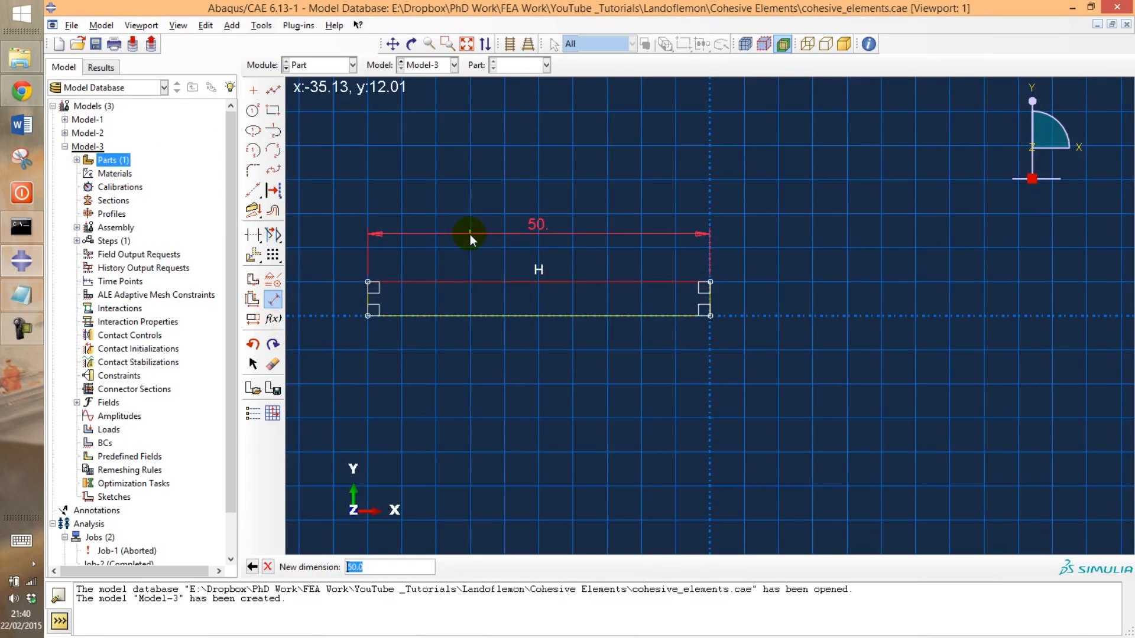
text(75)
key(Return)
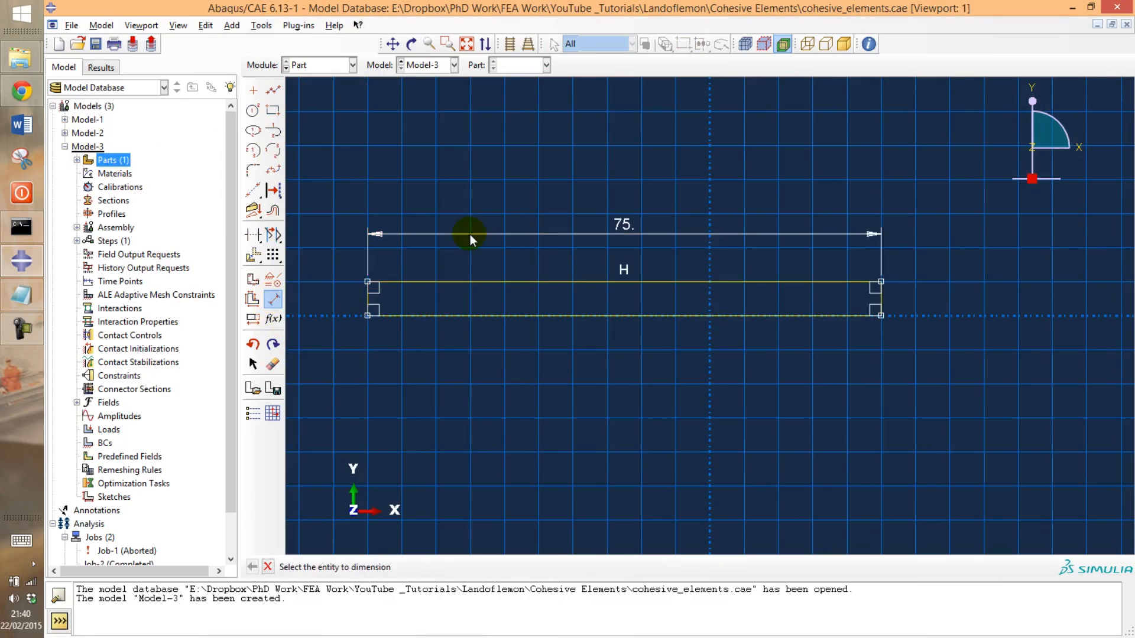
middle_click(317, 286)
middle_click(316, 286)
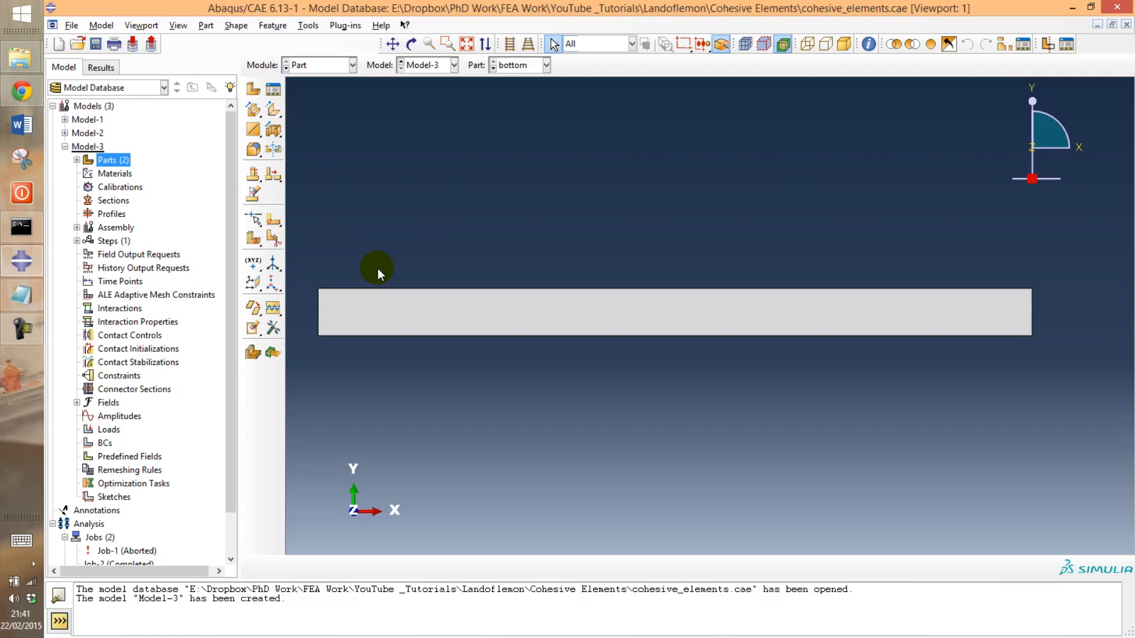
Step: Create a 2D planar deformable shell part named coh and sketch a thin rectangle about 70 by 1.25, starting at (-50, 0)
double_click(115, 164)
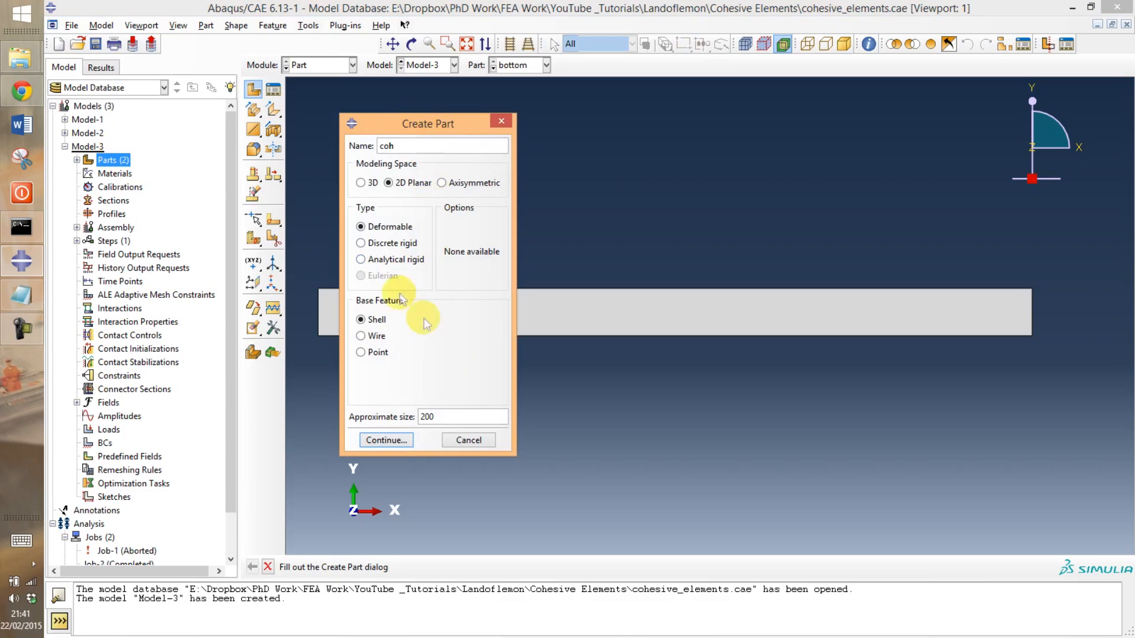
click(395, 441)
click(273, 110)
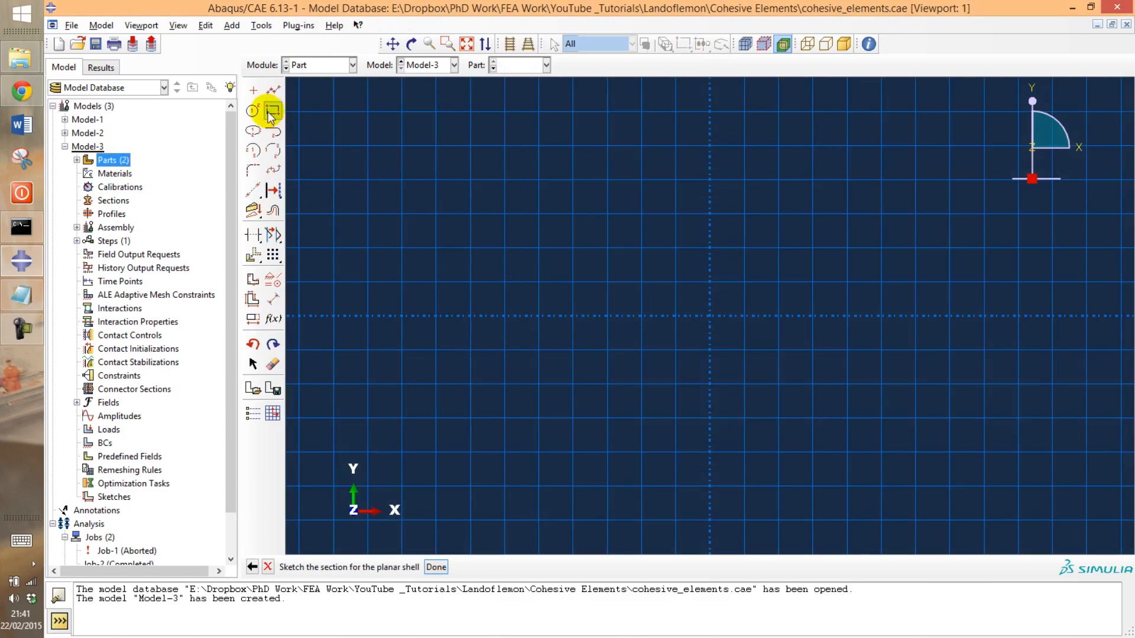
click(367, 315)
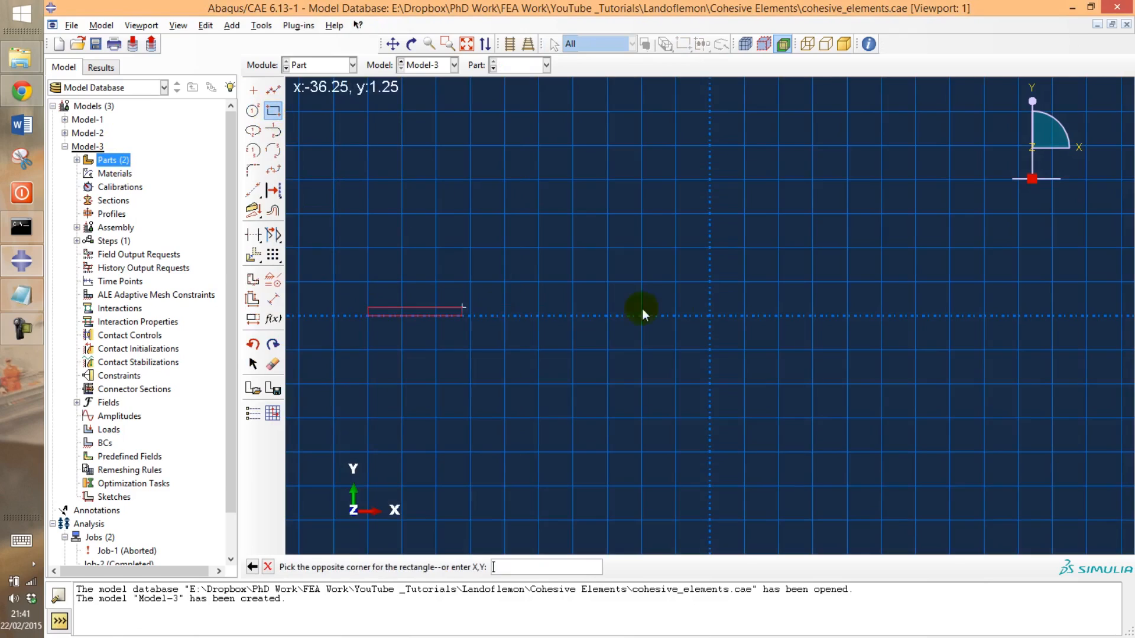
click(846, 307)
Step: Dimension the thin rectangle with a length of 75
click(273, 299)
click(534, 307)
click(537, 223)
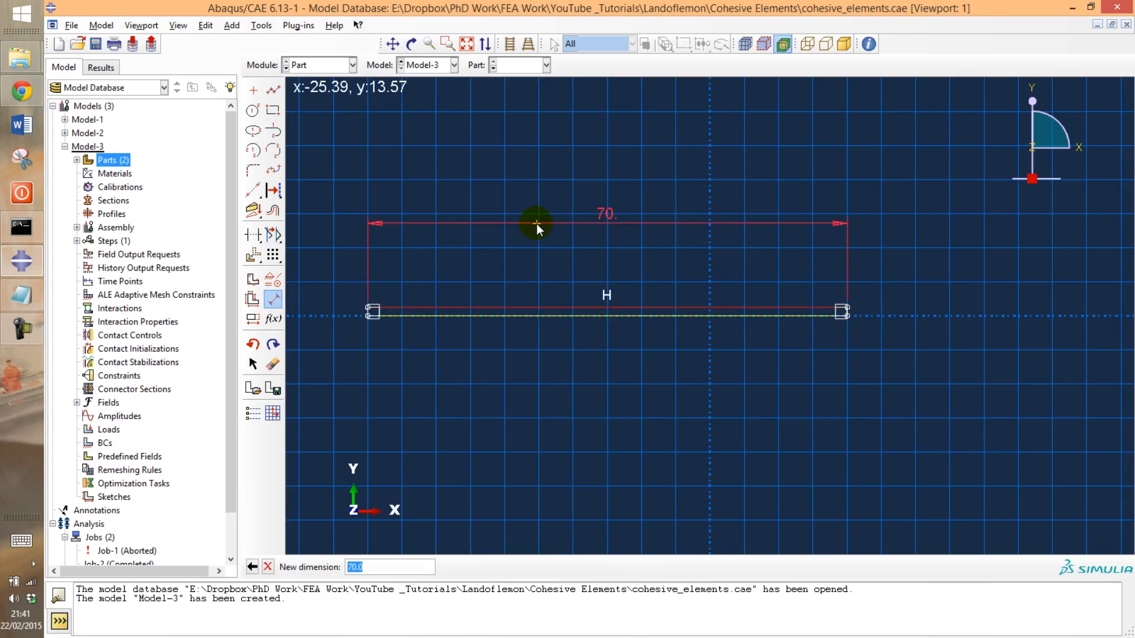
text(75)
key(Return)
Step: Dimension the thin rectangle's height as 0.001 and finish the sketch to create the coh part
scroll(349, 322, up, 5)
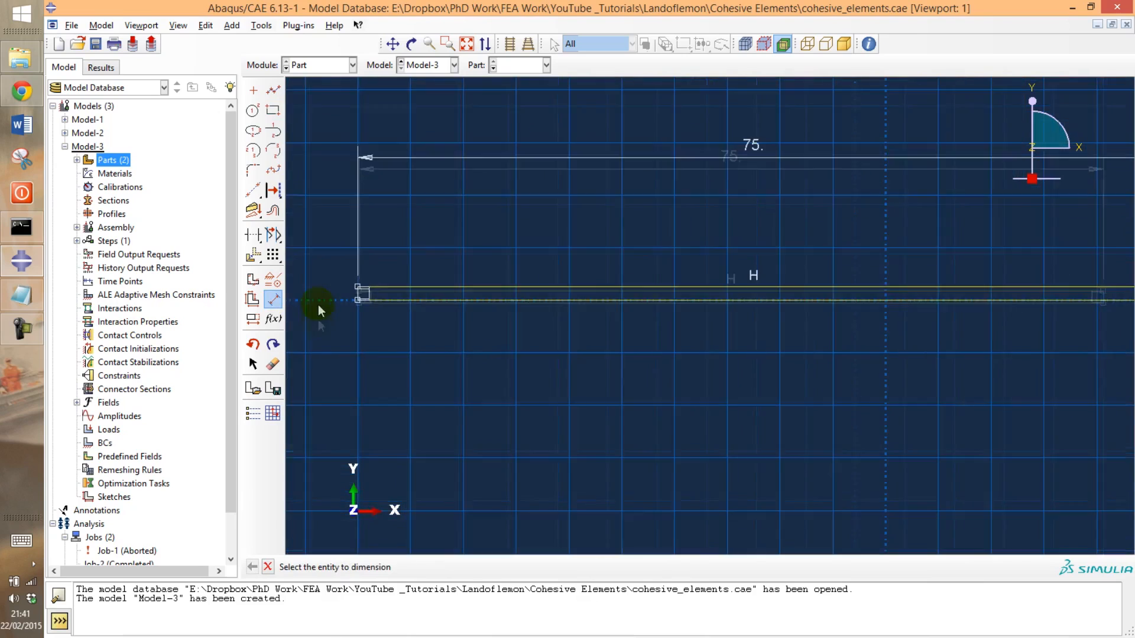
scroll(339, 268, up, 8)
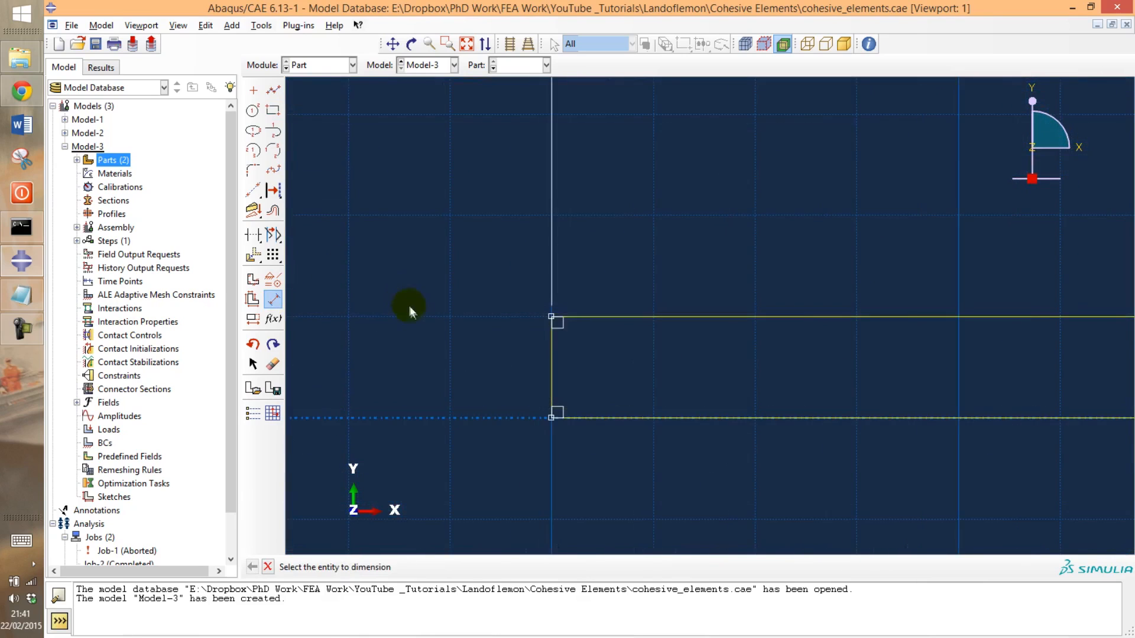
click(598, 376)
click(493, 370)
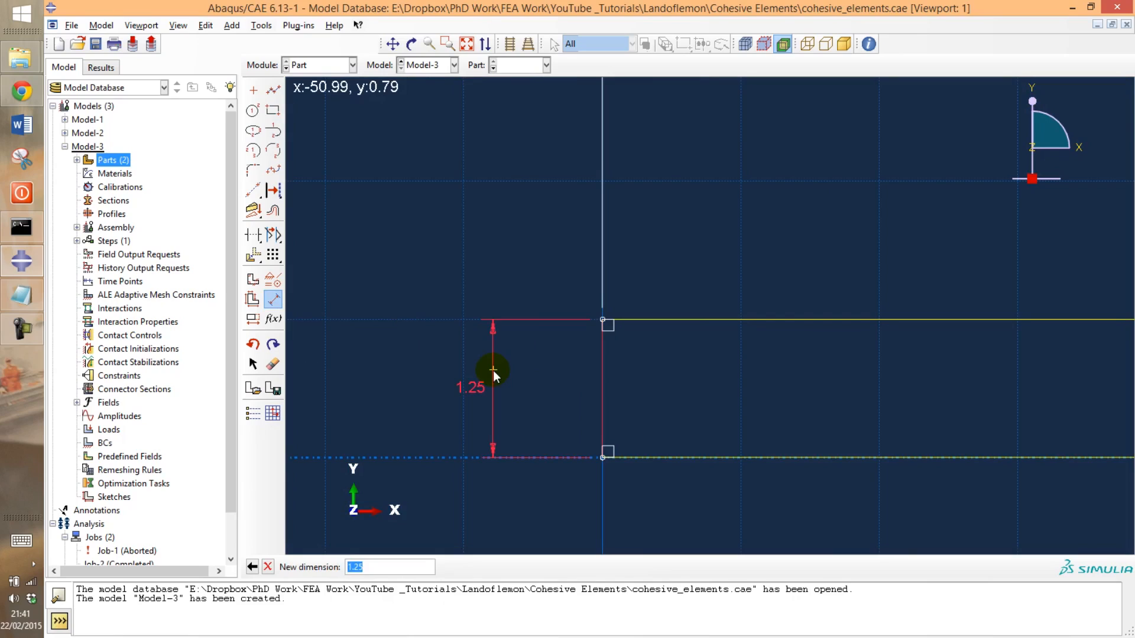
text(0.001)
key(Return)
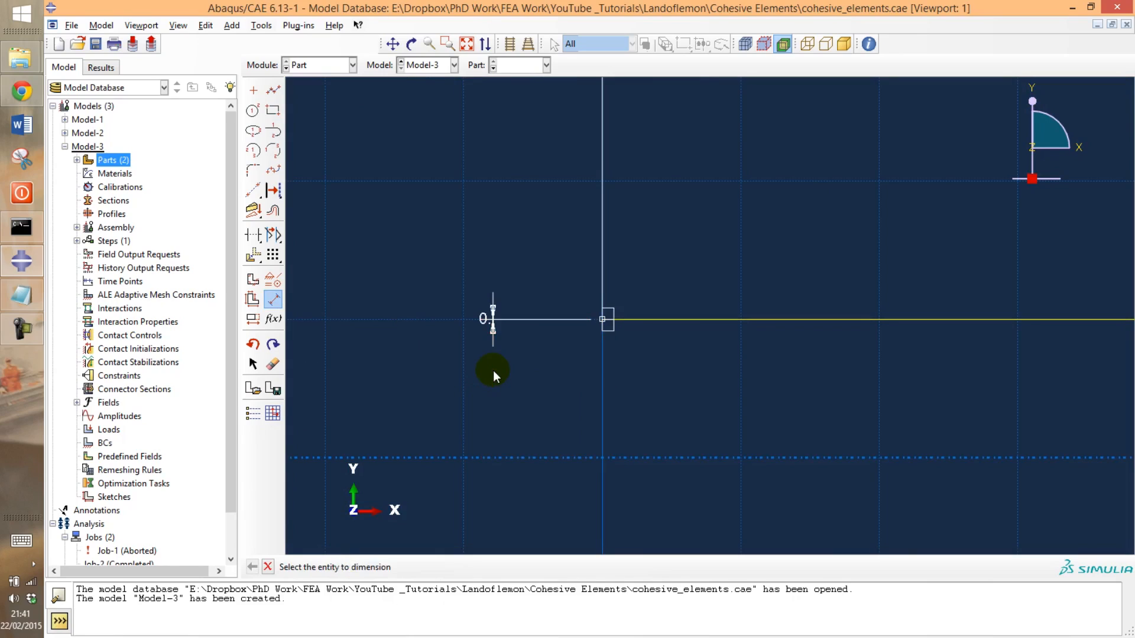
scroll(605, 322, down, 10)
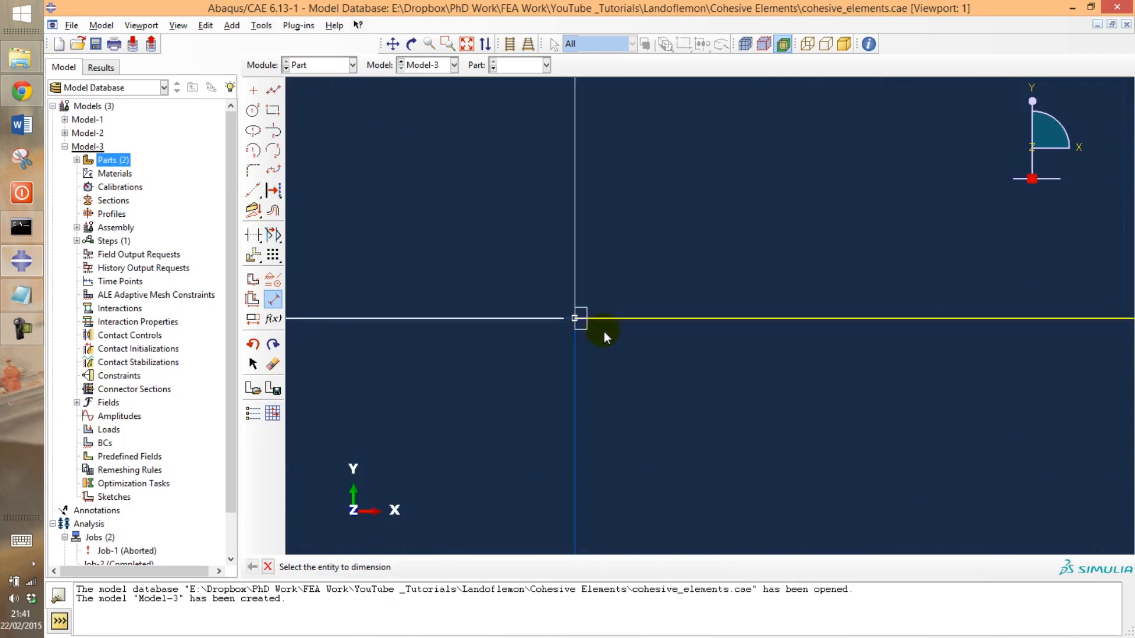
scroll(563, 313, down, 5)
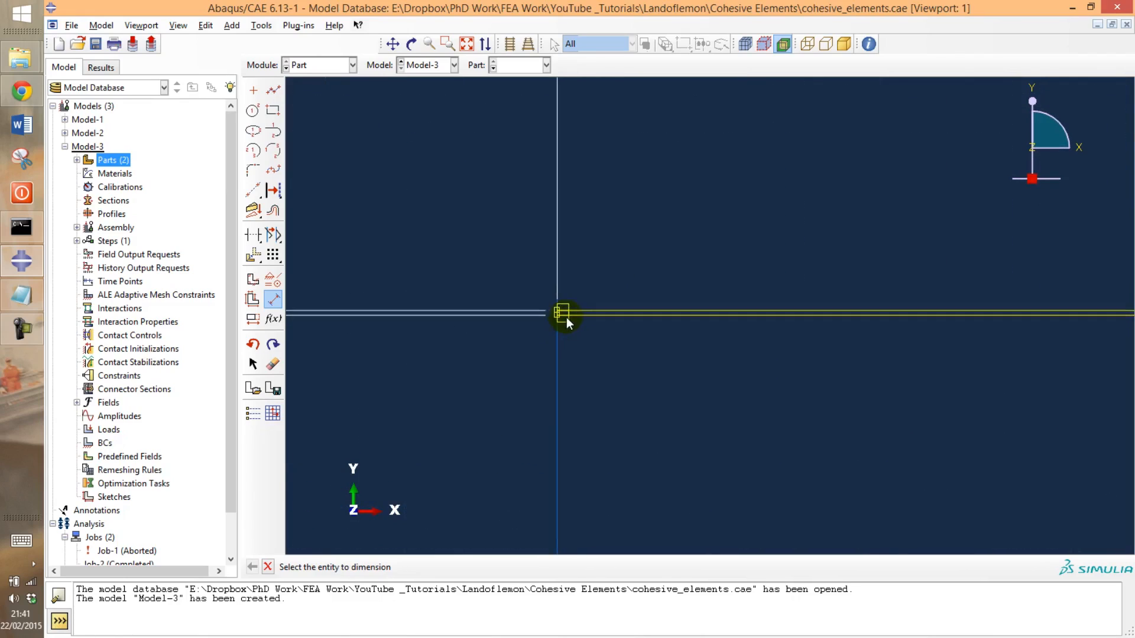
scroll(594, 318, up, 5)
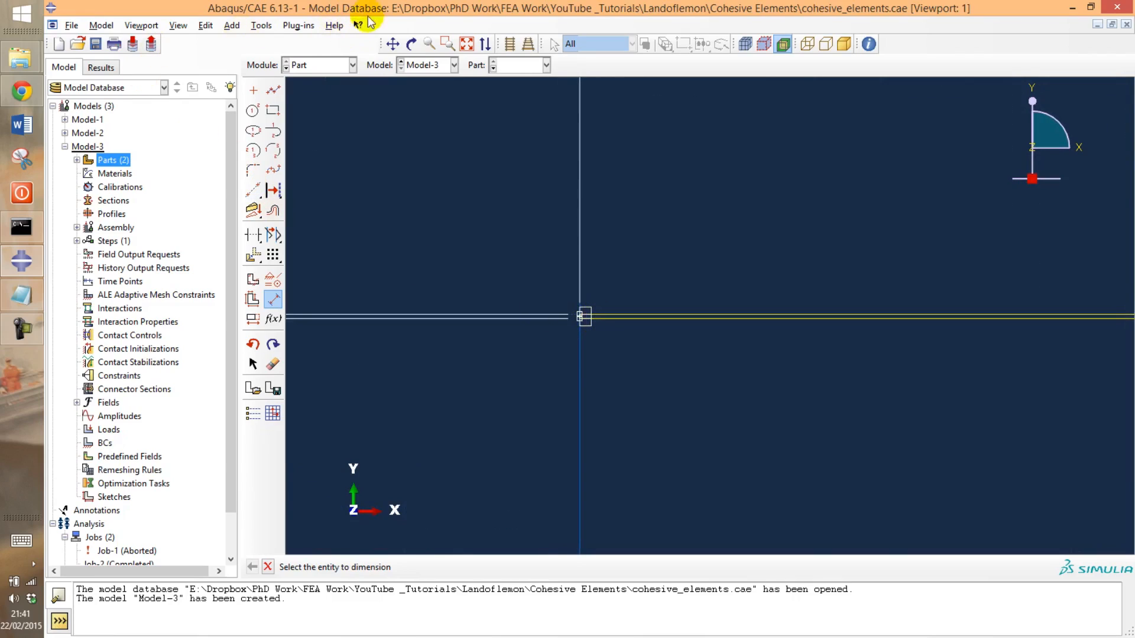
click(467, 44)
key(Escape)
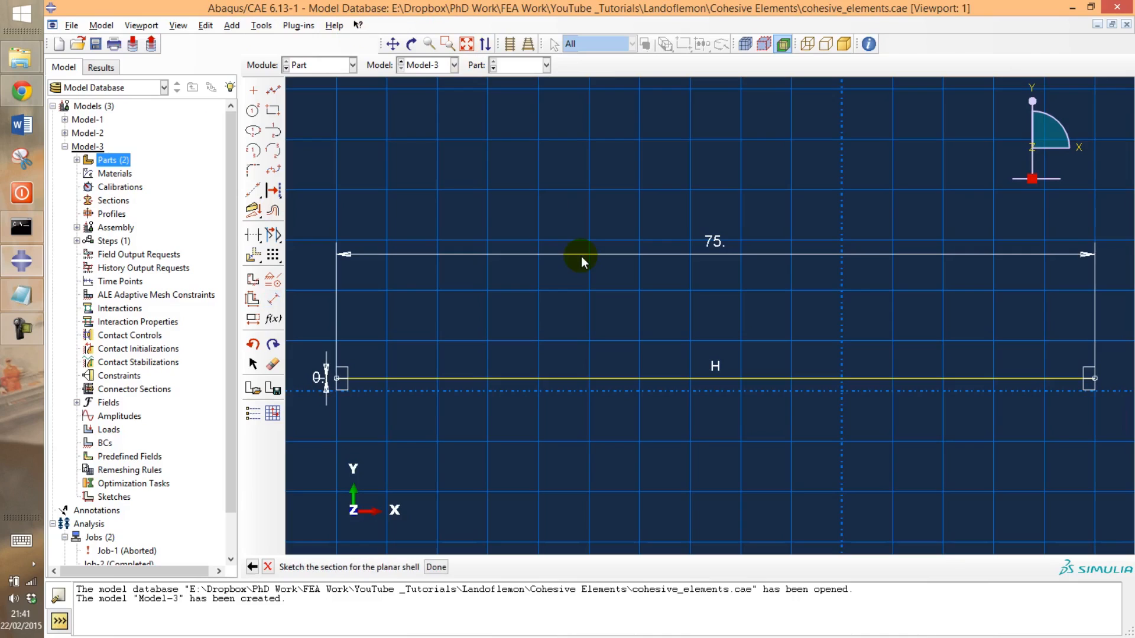
middle_click(580, 257)
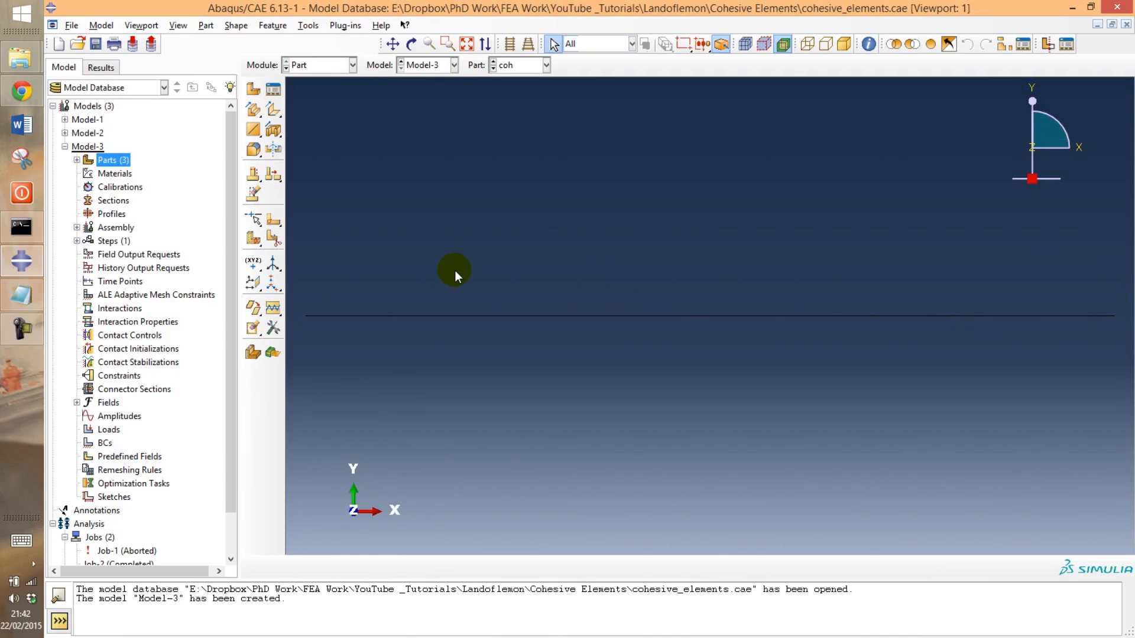
Step: Create a material named steel with isotropic elasticity, Young's modulus 210e9 and Poisson's ratio 0.3
double_click(109, 175)
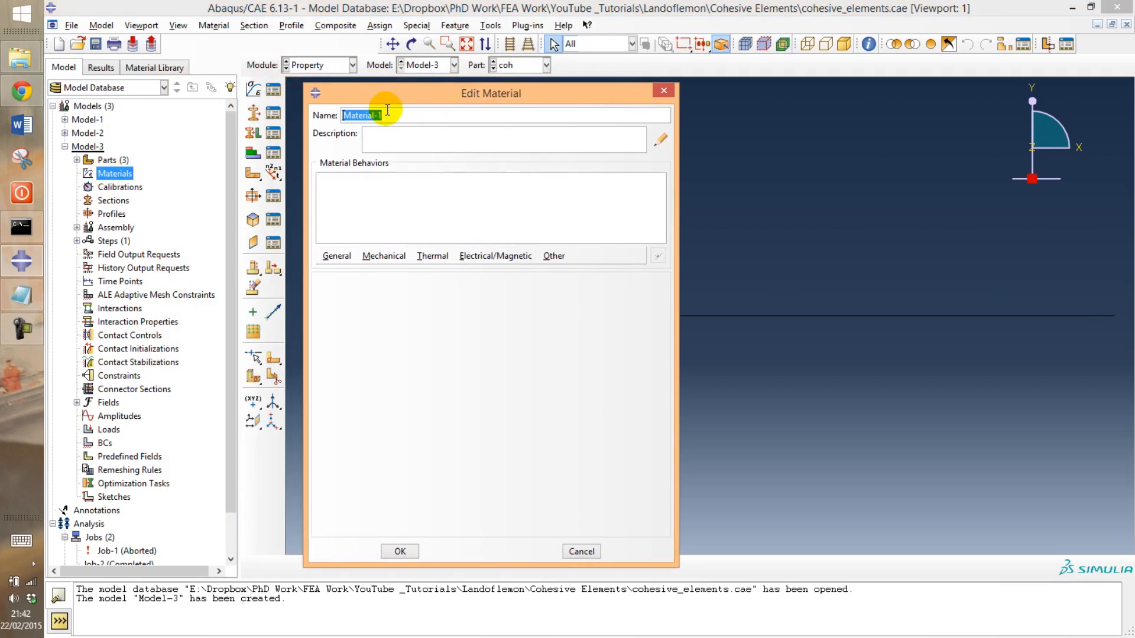
text(steel)
click(380, 255)
mouse_move(396, 273)
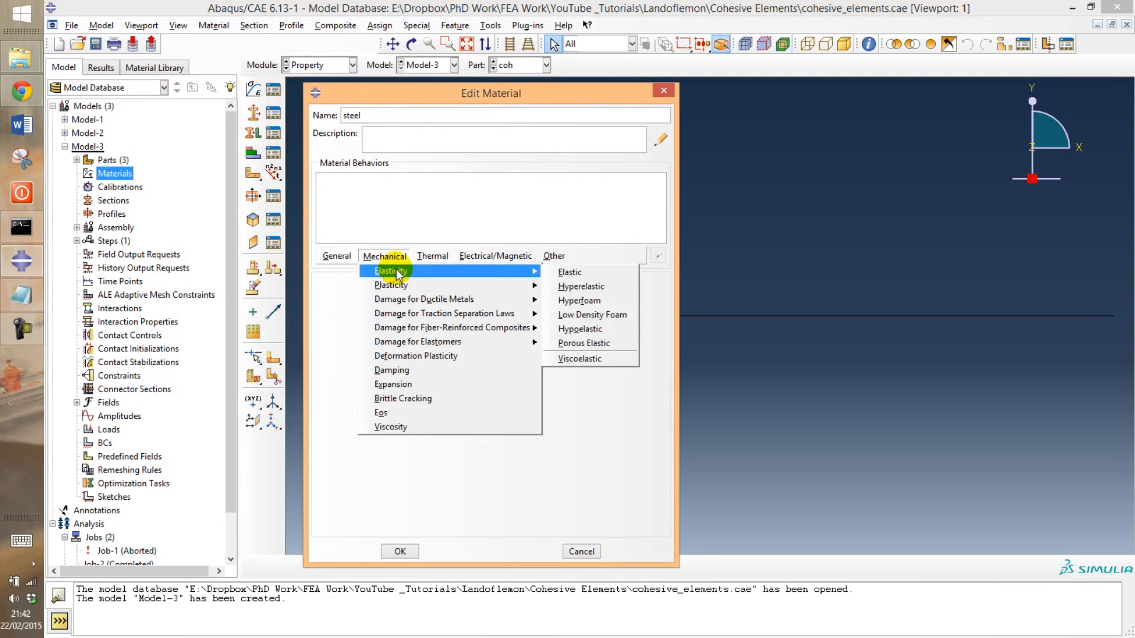
click(570, 272)
click(377, 448)
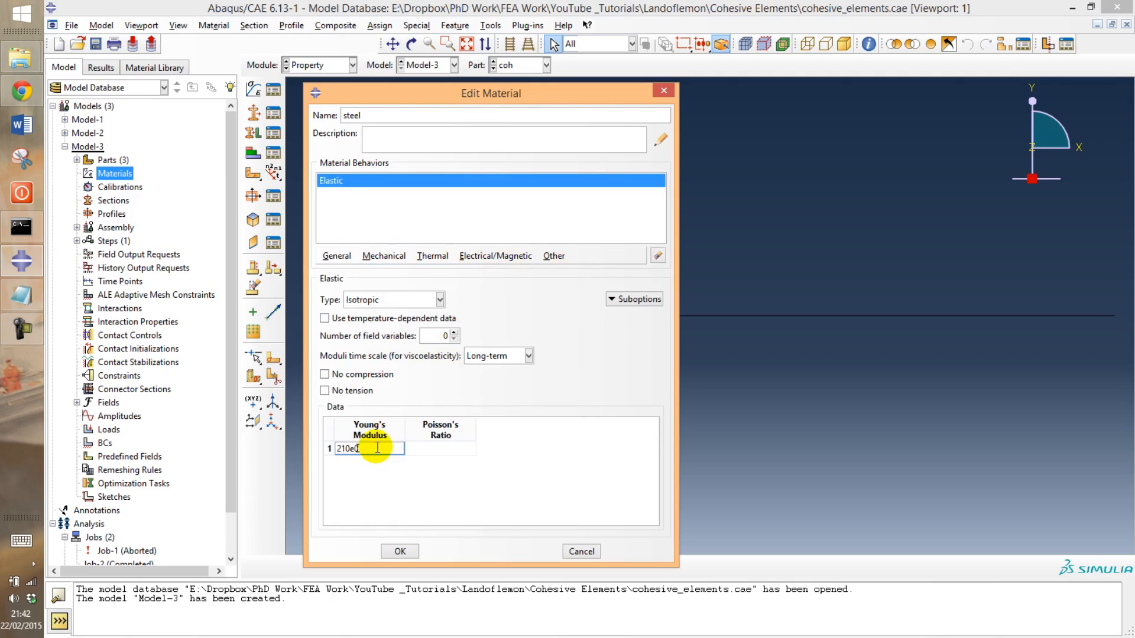
key(Tab)
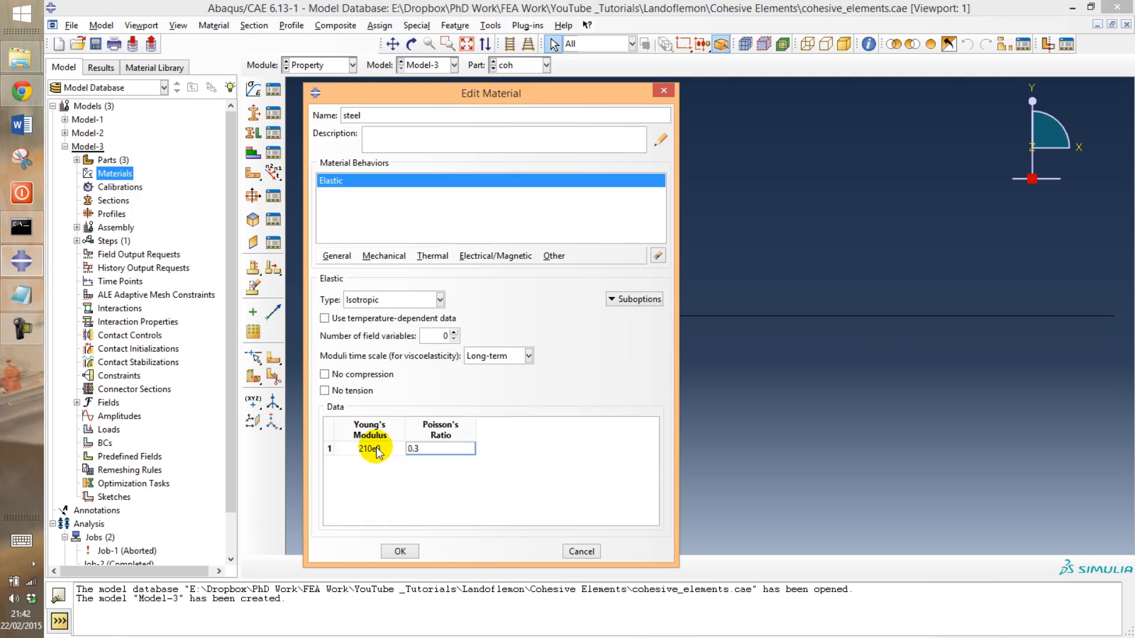
click(400, 550)
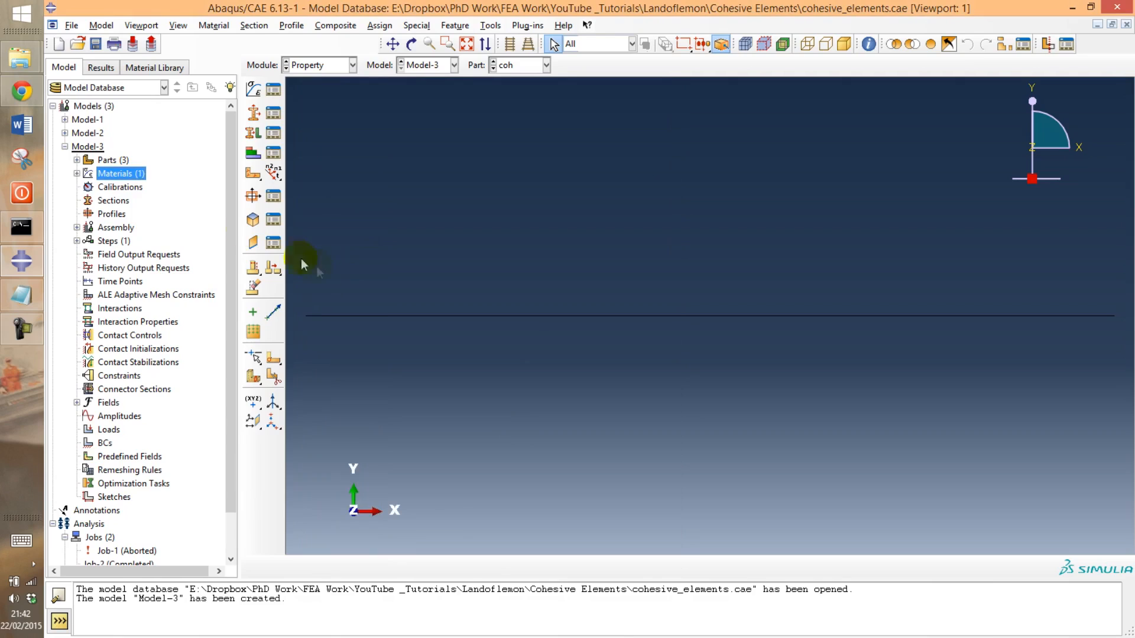
Step: Create a second material named coh and give it an elastic behavior of type Traction
click(76, 173)
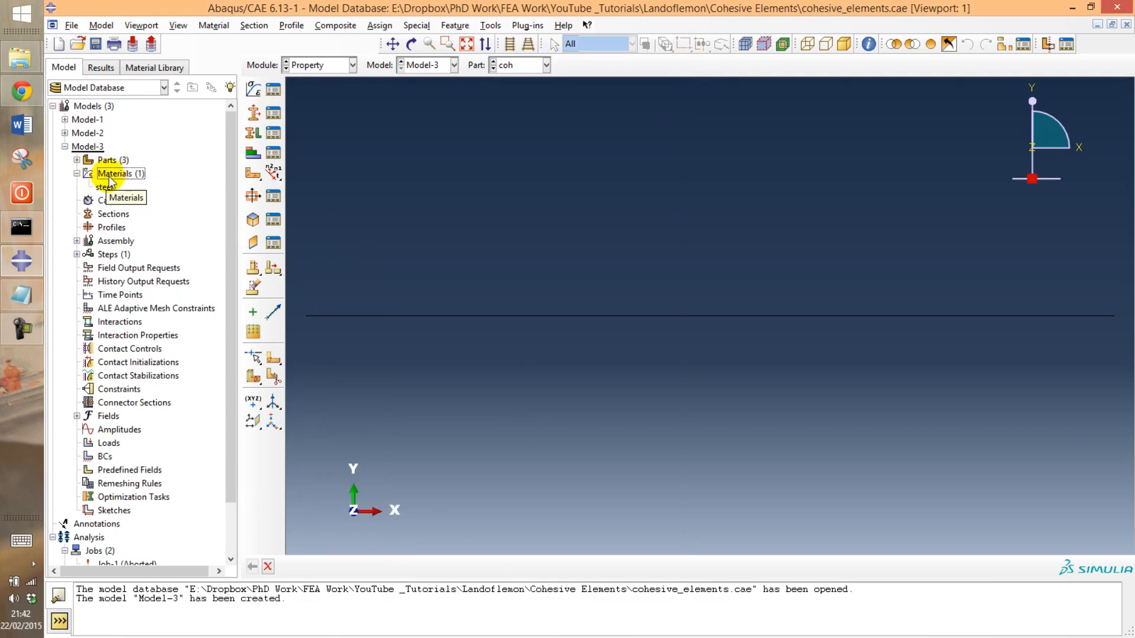
double_click(114, 174)
text(coh)
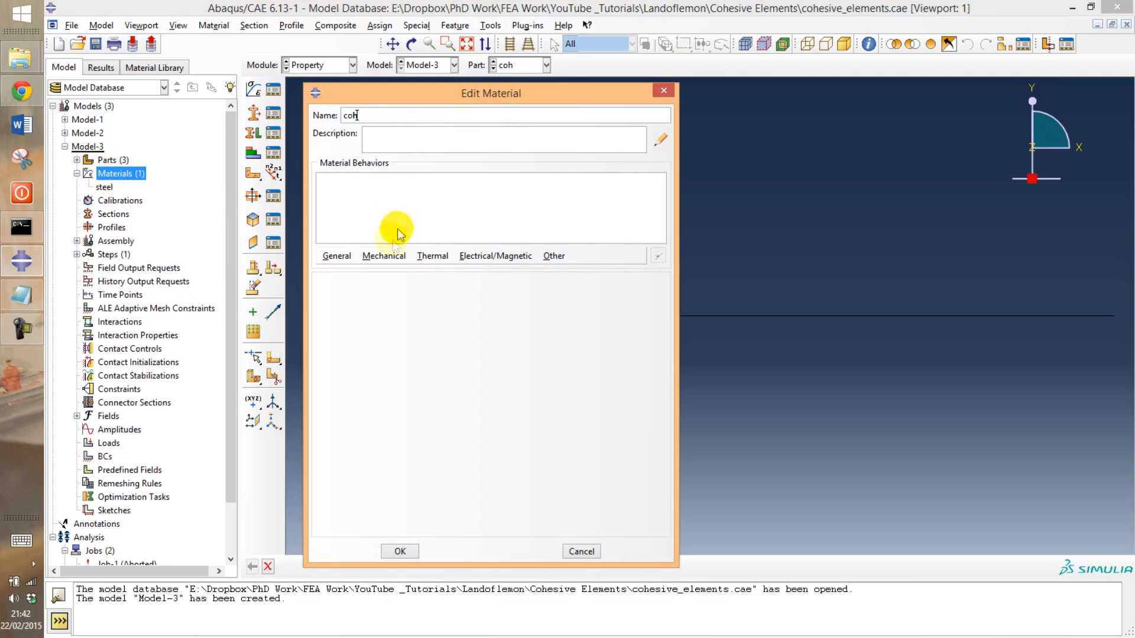
click(395, 258)
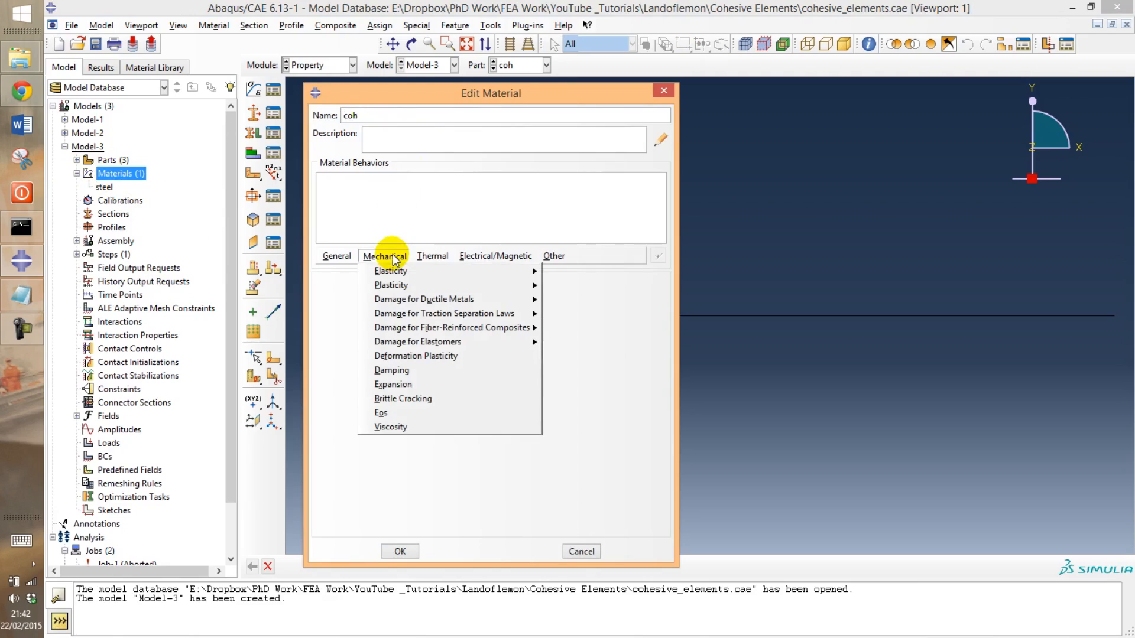
mouse_move(398, 270)
click(569, 272)
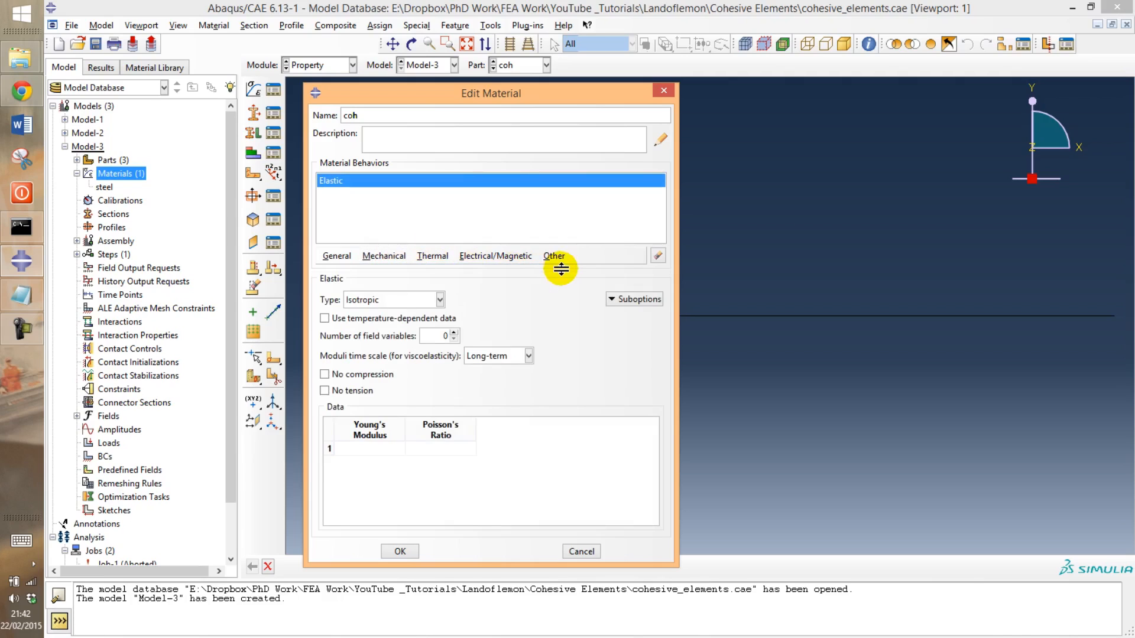
click(429, 300)
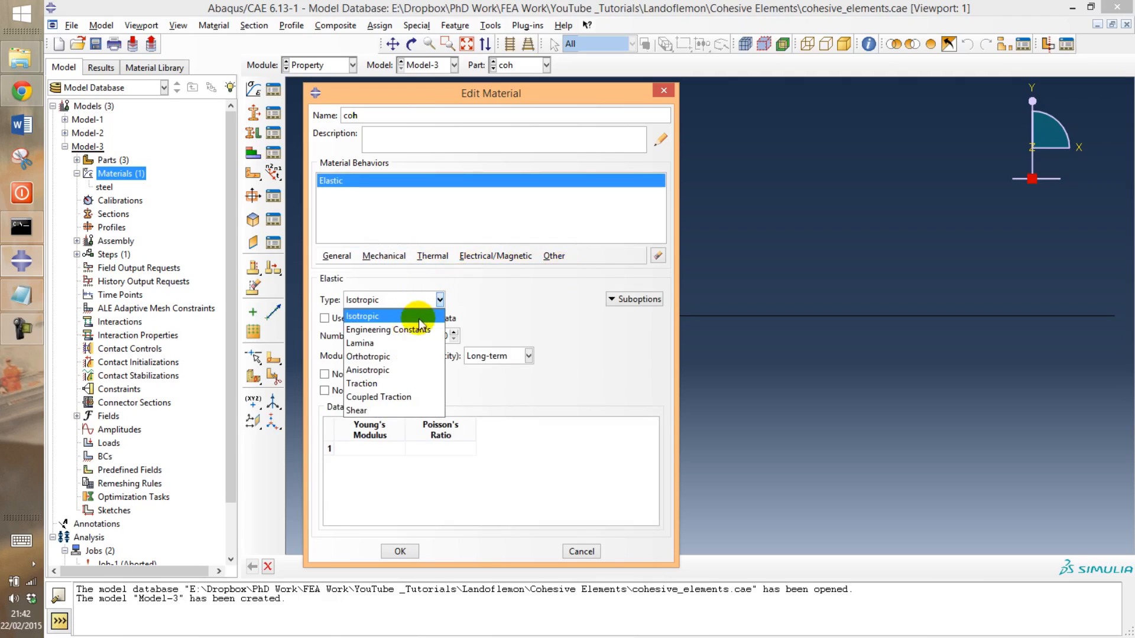
click(367, 384)
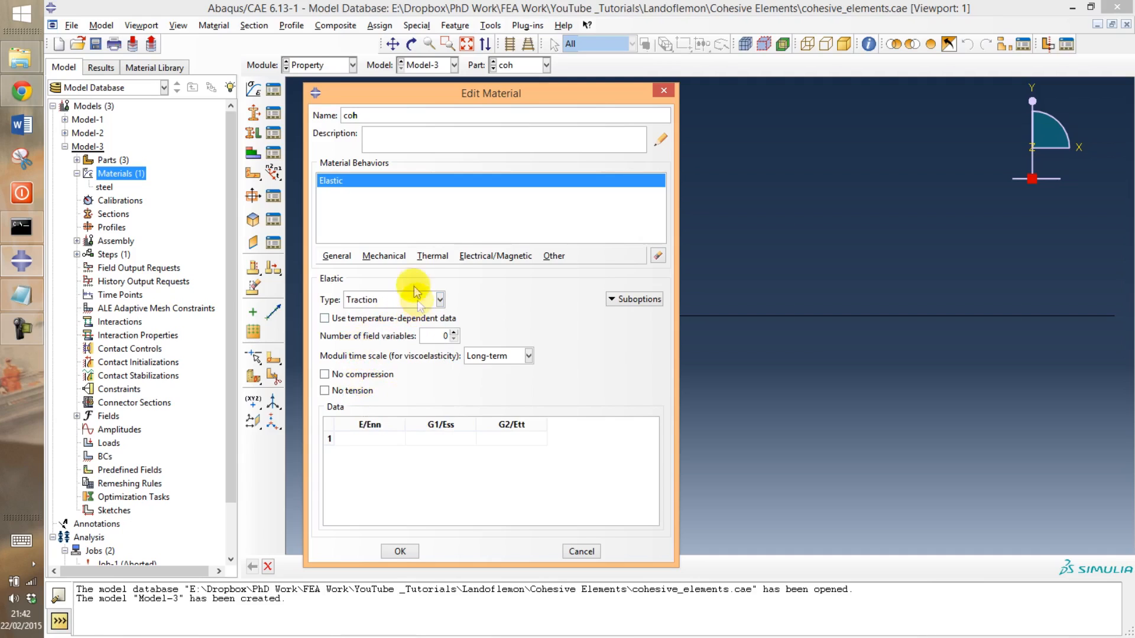
click(22, 321)
drag(753, 395, 903, 175)
drag(787, 216, 702, 210)
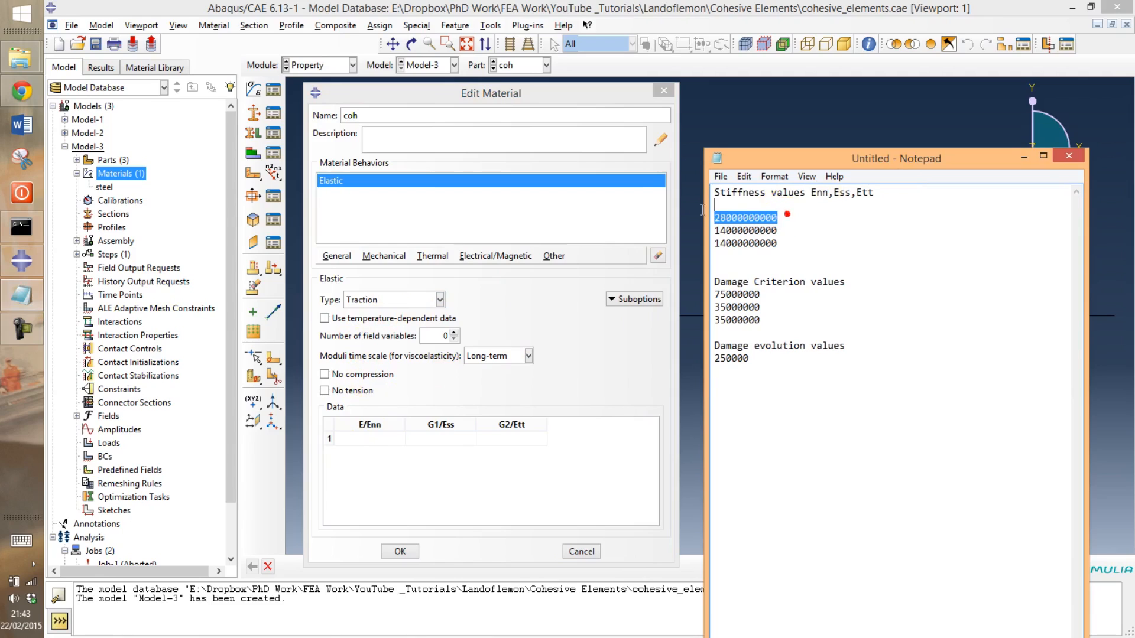
click(370, 433)
click(391, 427)
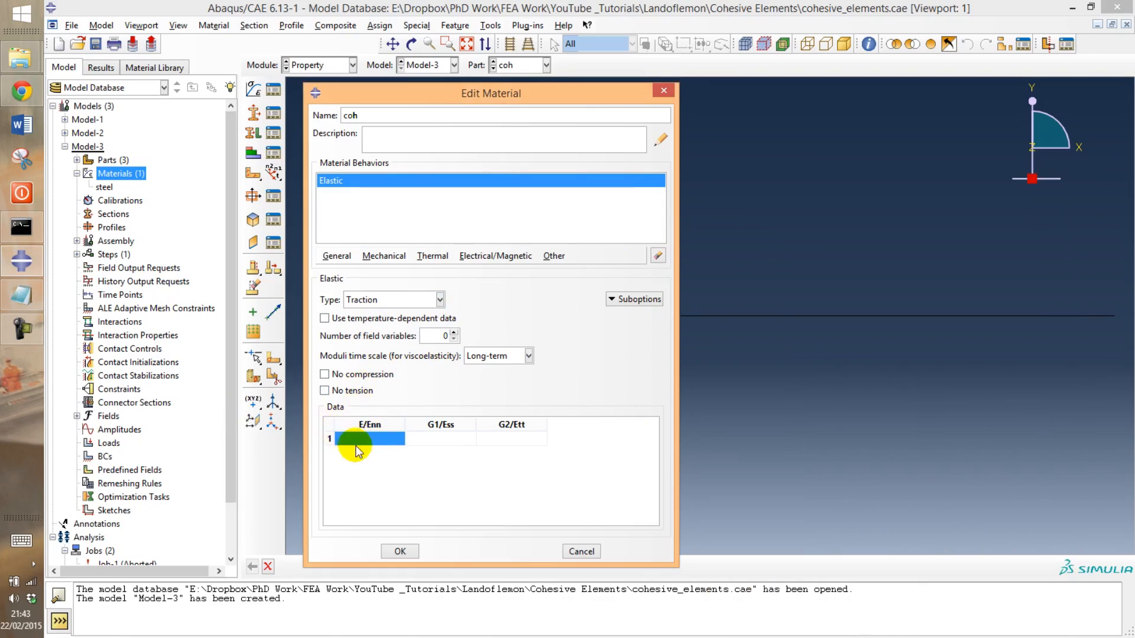
click(358, 444)
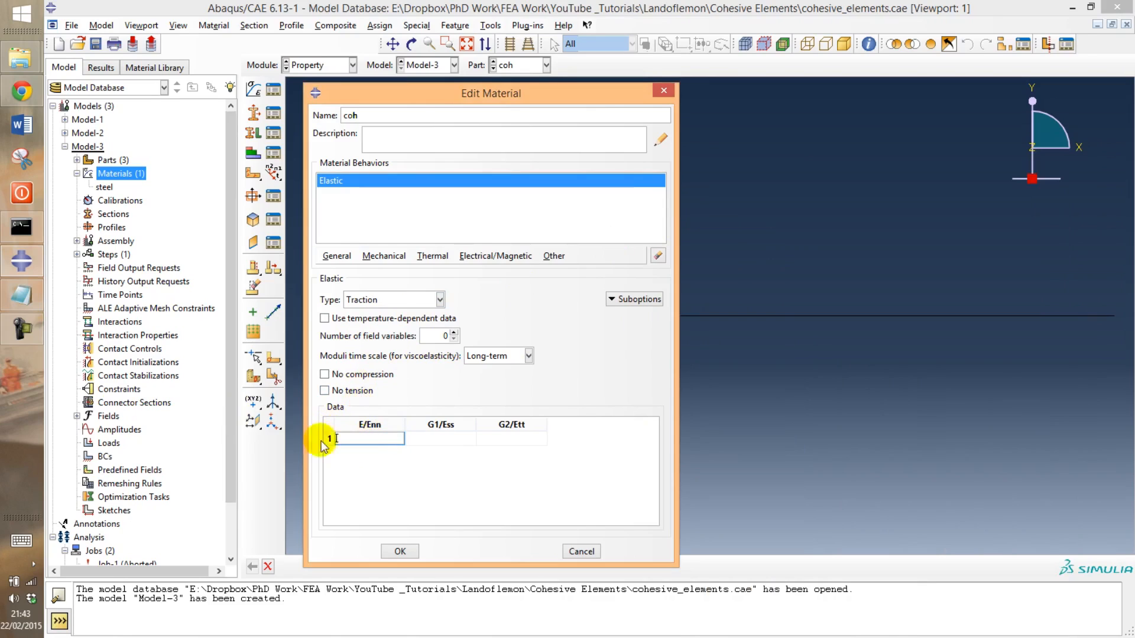
click(32, 295)
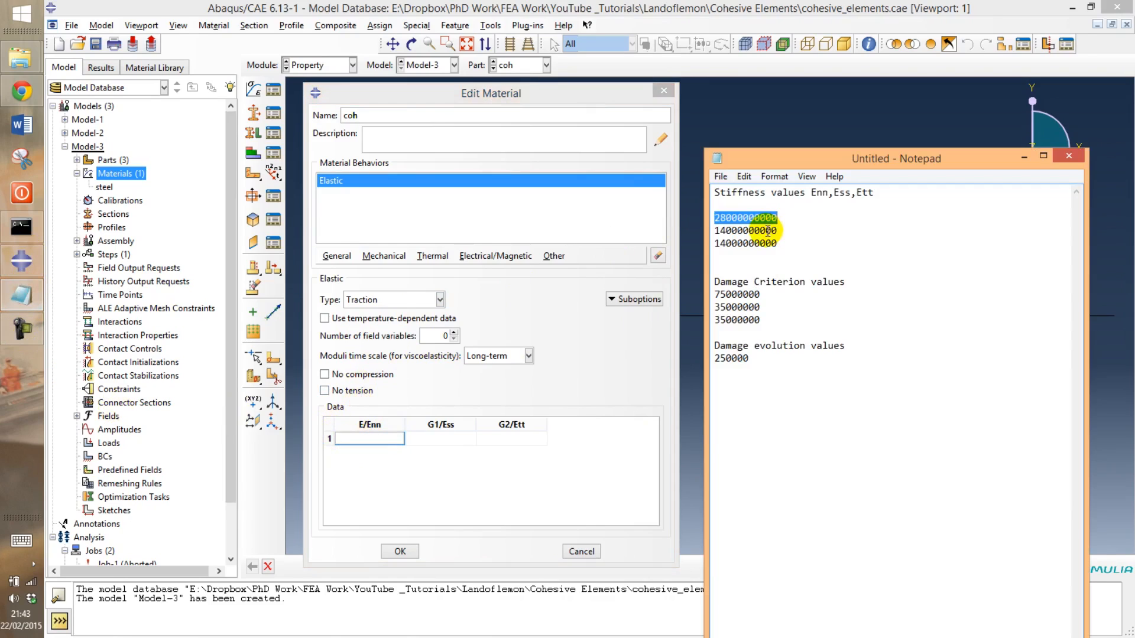
click(376, 436)
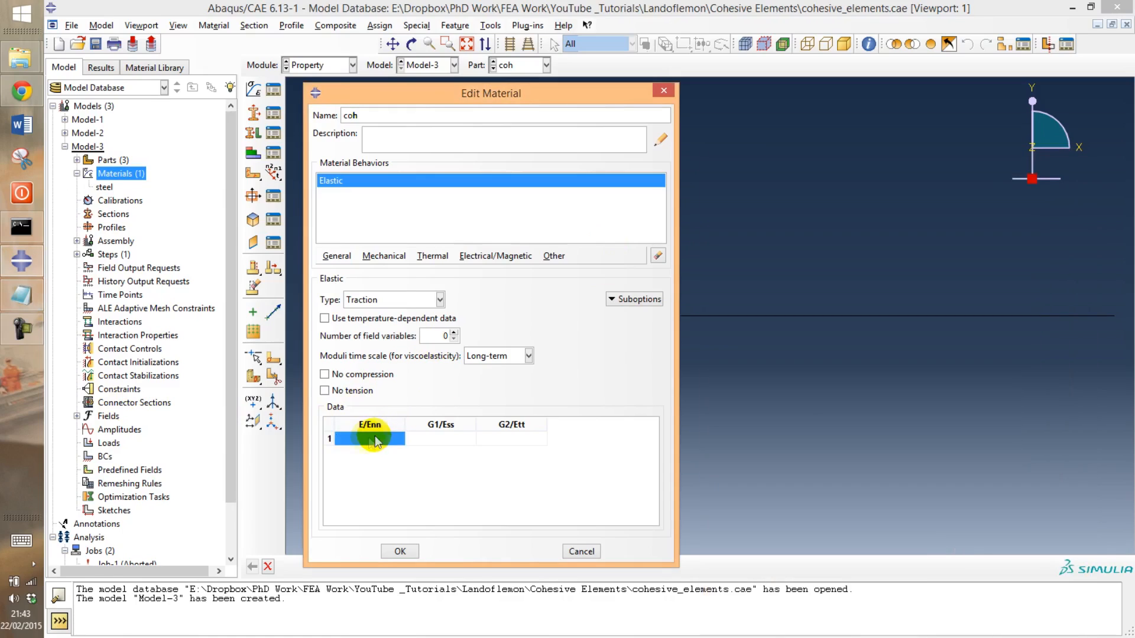
click(24, 290)
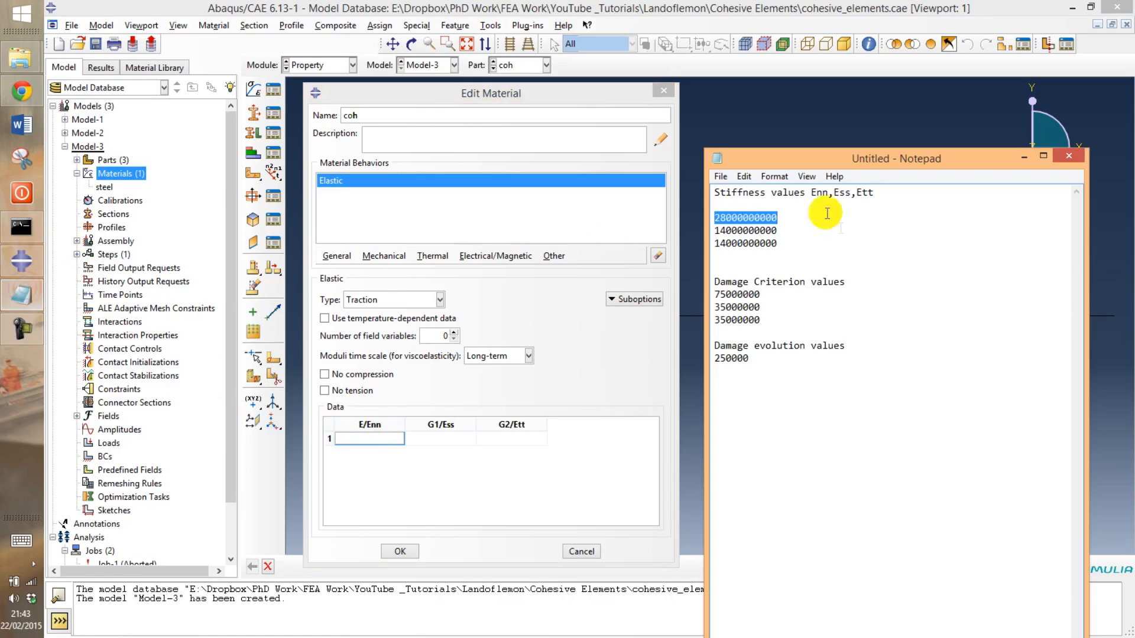
click(715, 217)
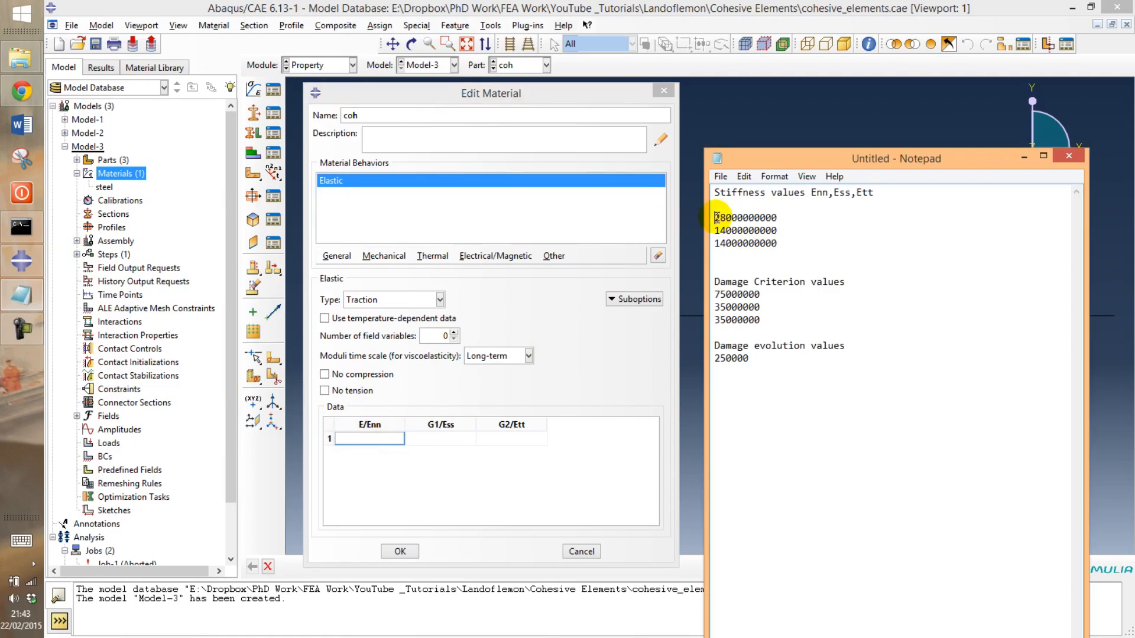
click(375, 438)
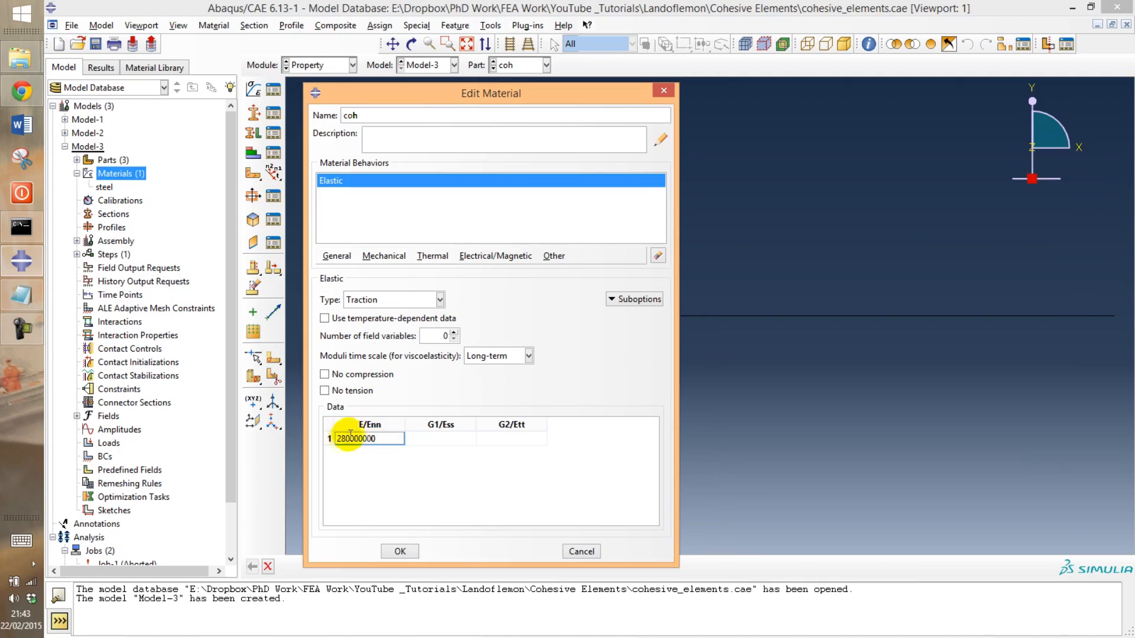
drag(346, 438, 358, 438)
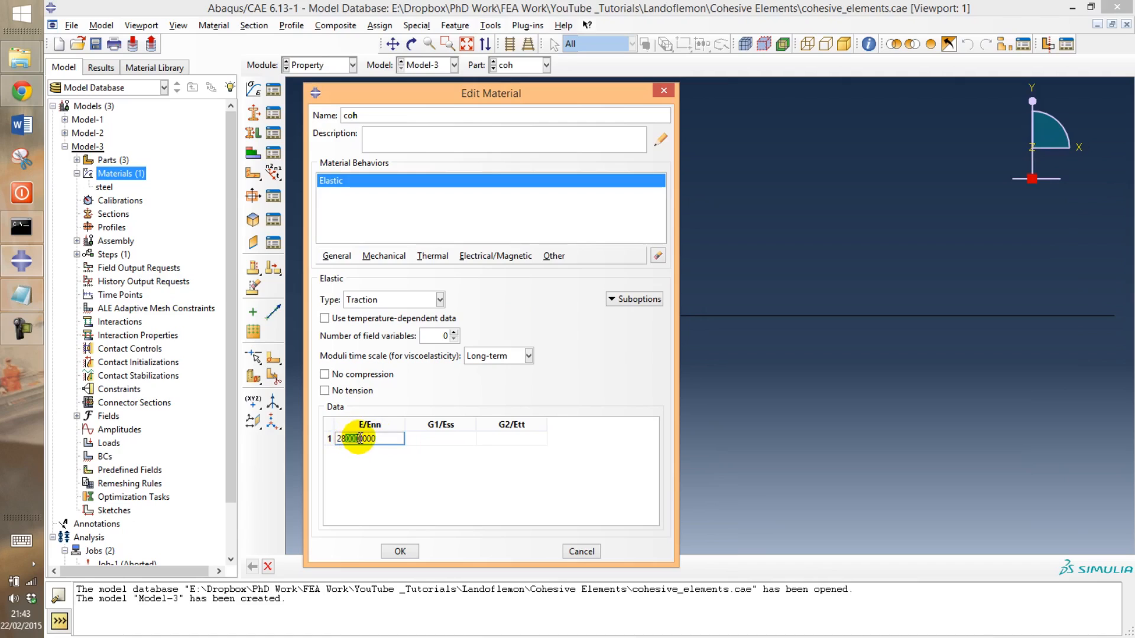
click(24, 296)
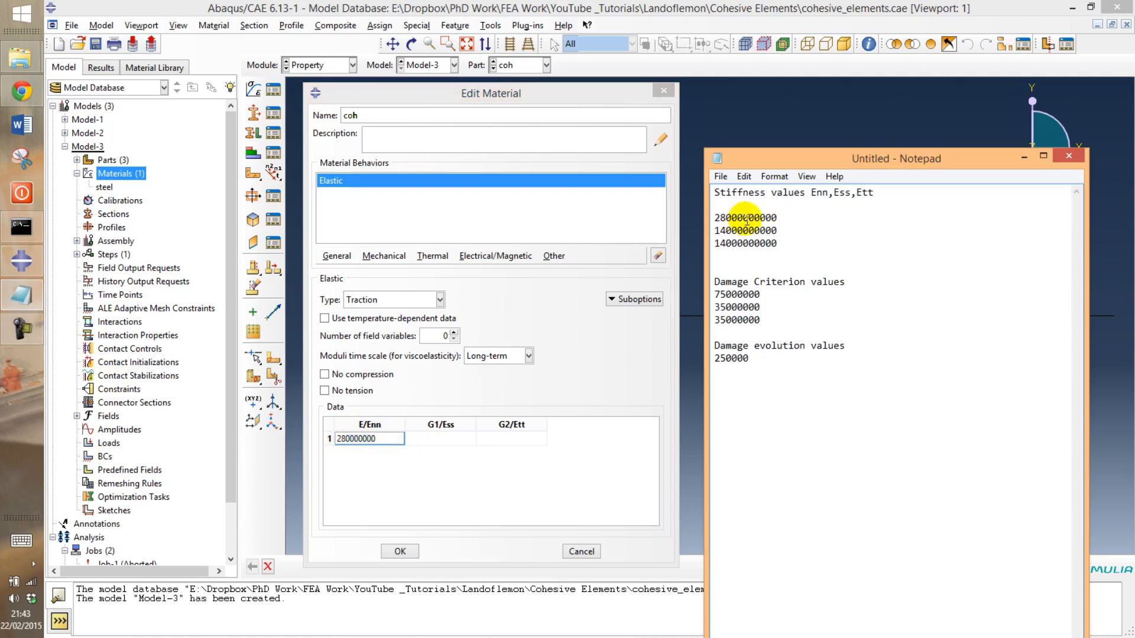
click(725, 218)
drag(723, 217, 776, 218)
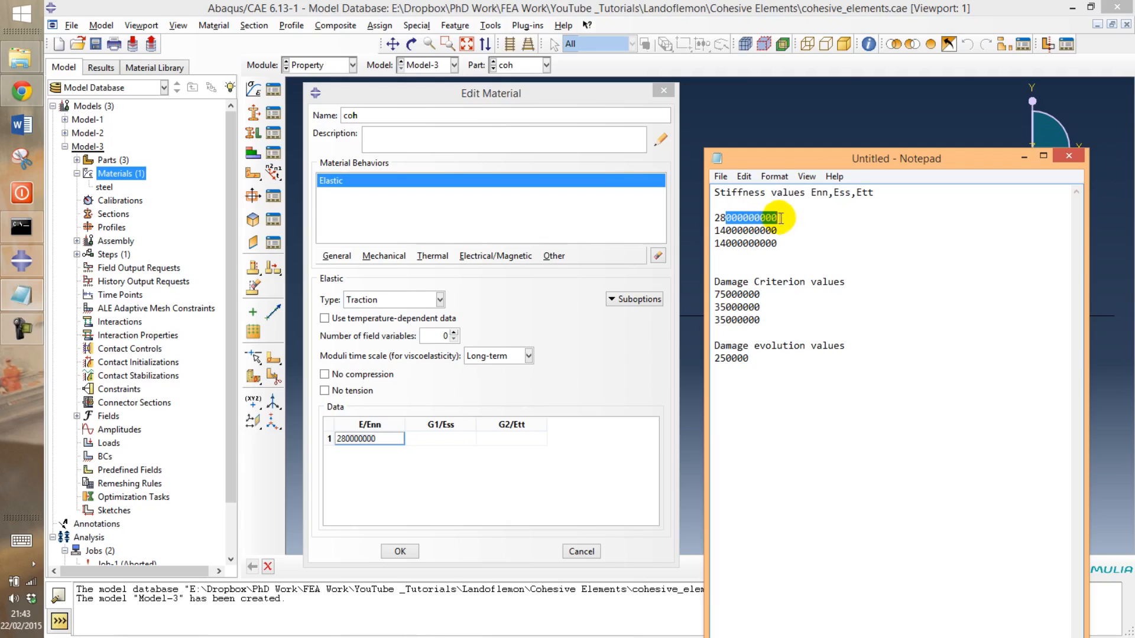
click(392, 439)
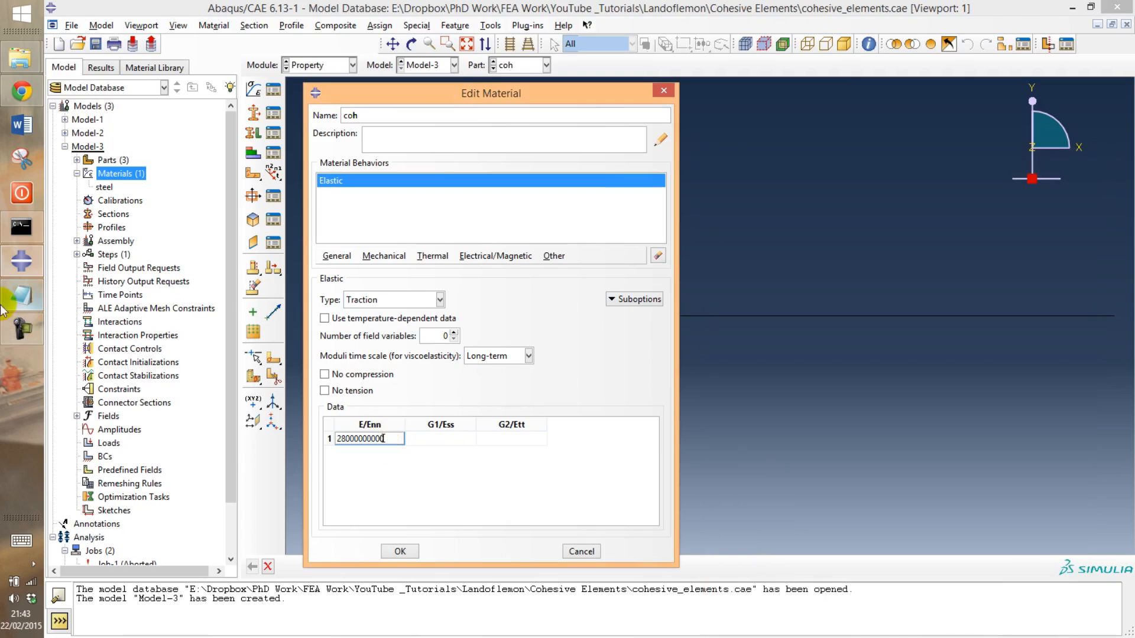
key(alt+Tab)
click(448, 439)
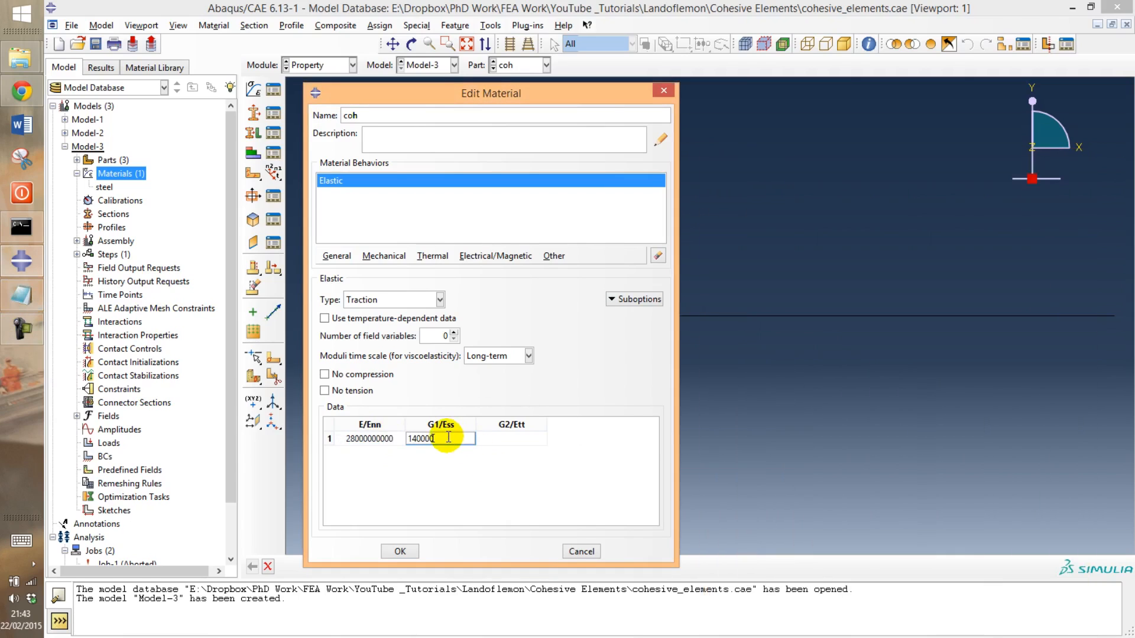
key(Tab)
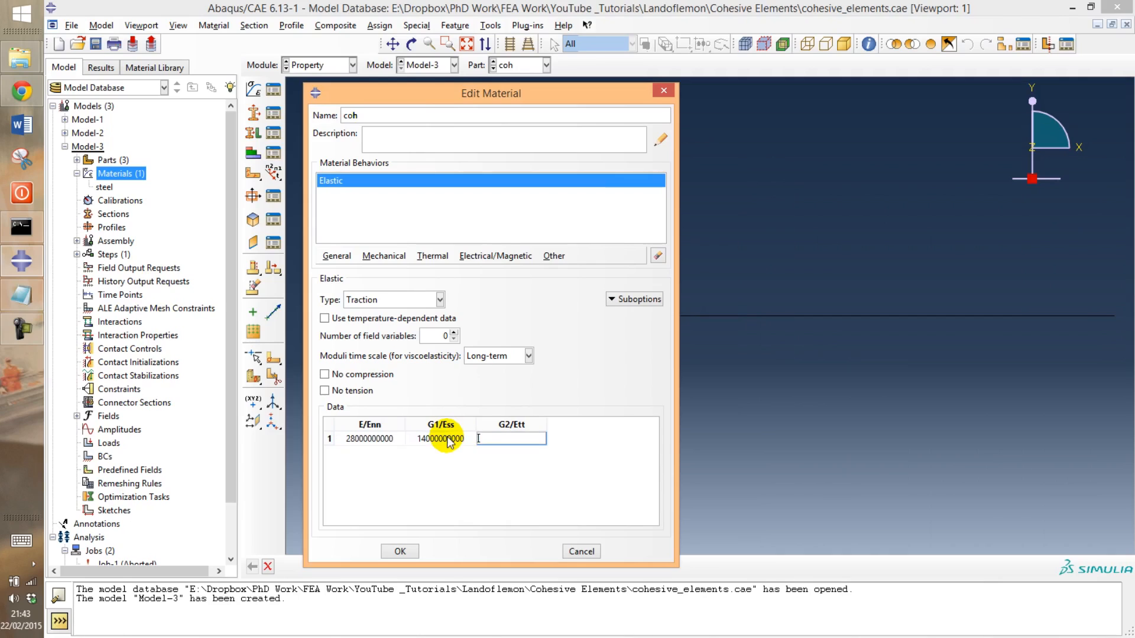
text(14000000000)
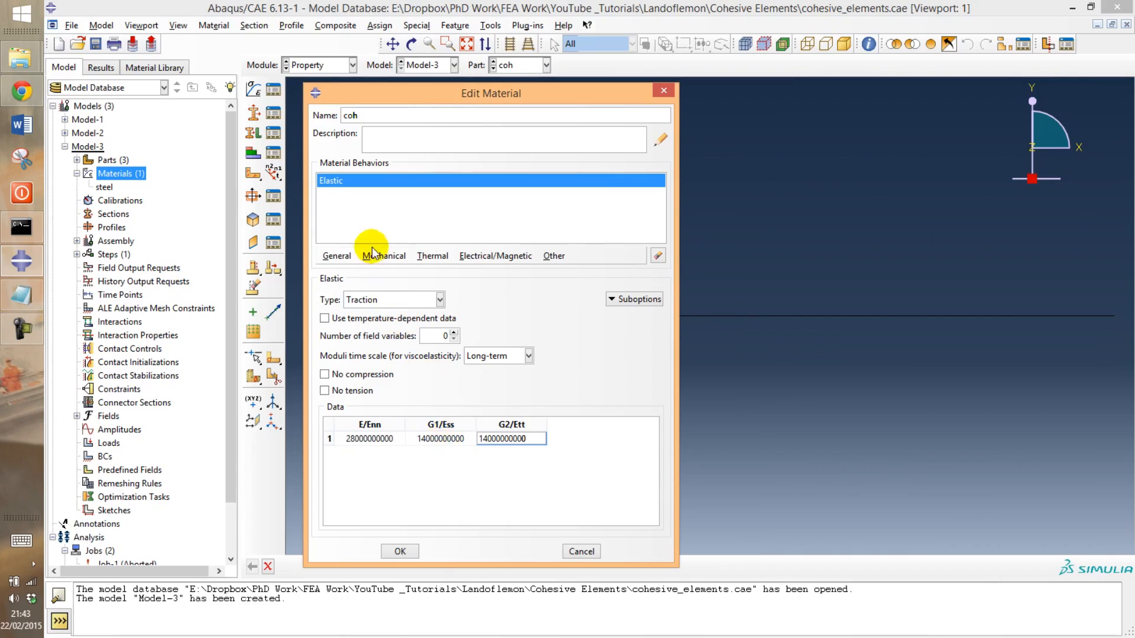
Step: Add the Maxs Damage criterion for traction separation laws to the coh material
click(401, 257)
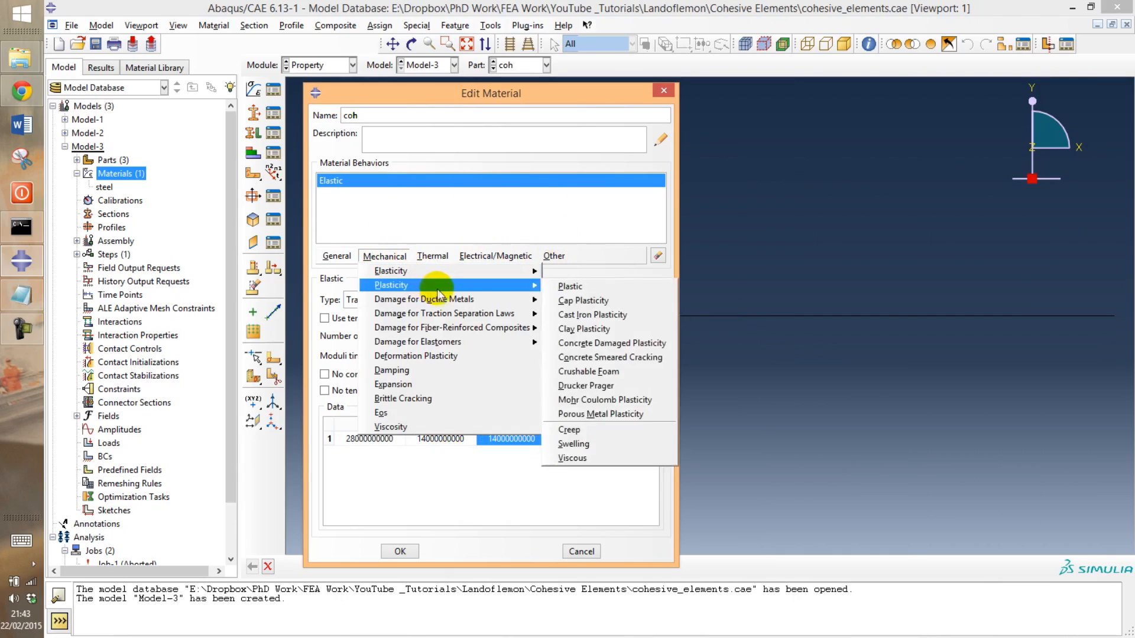
mouse_move(482, 317)
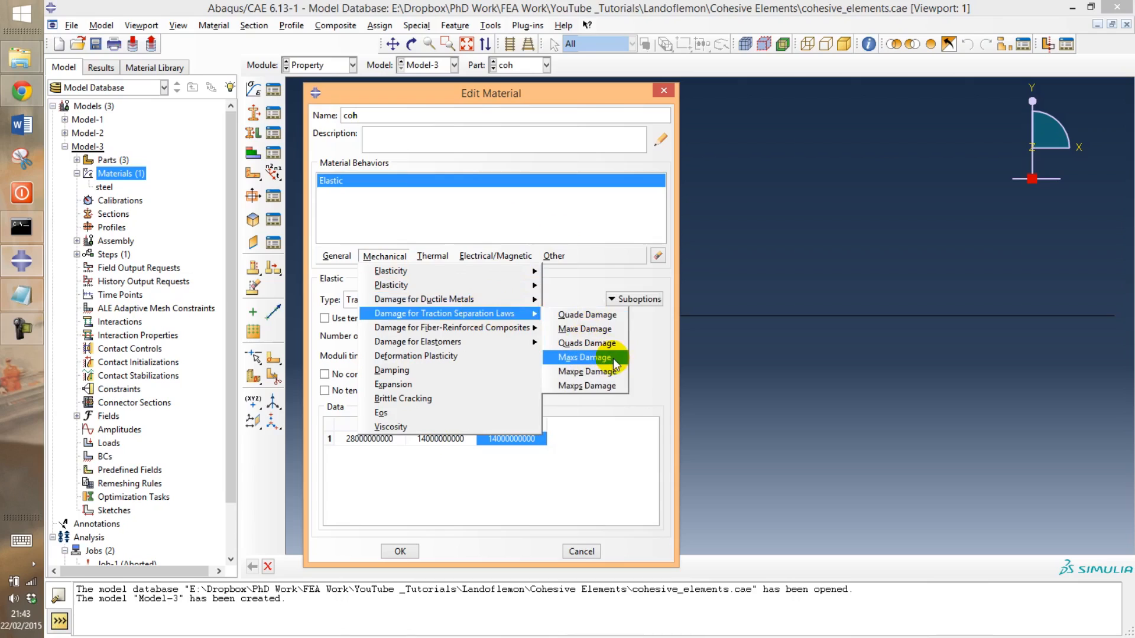
click(591, 358)
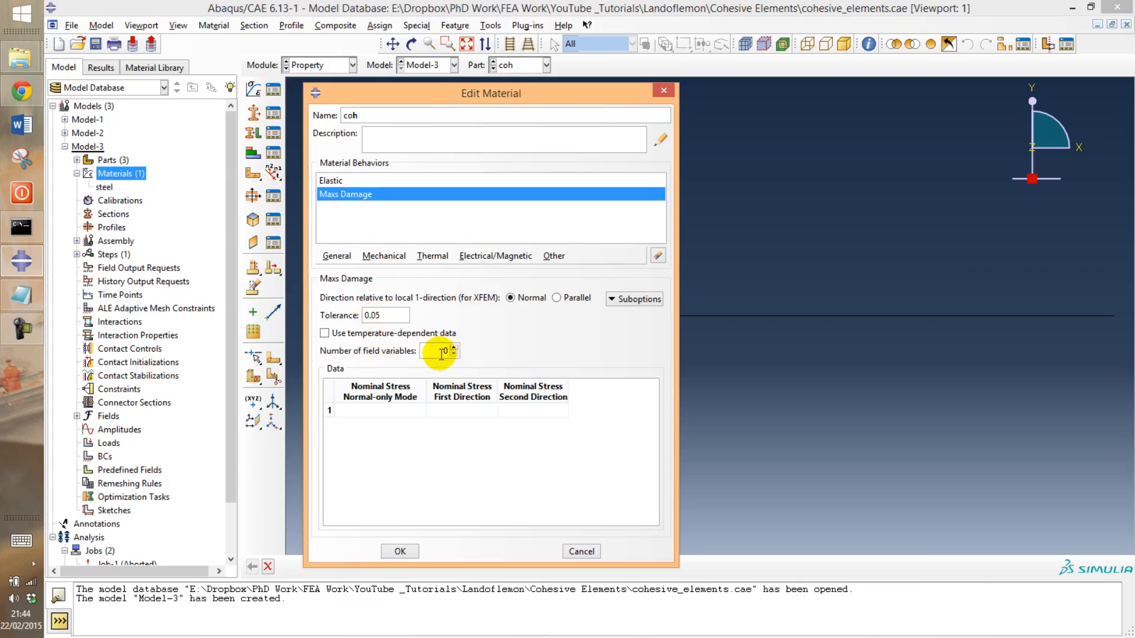
Step: Add a Damage Evolution suboption of type Energy to coh's Maxs Damage, with a fracture energy of 250000
click(636, 300)
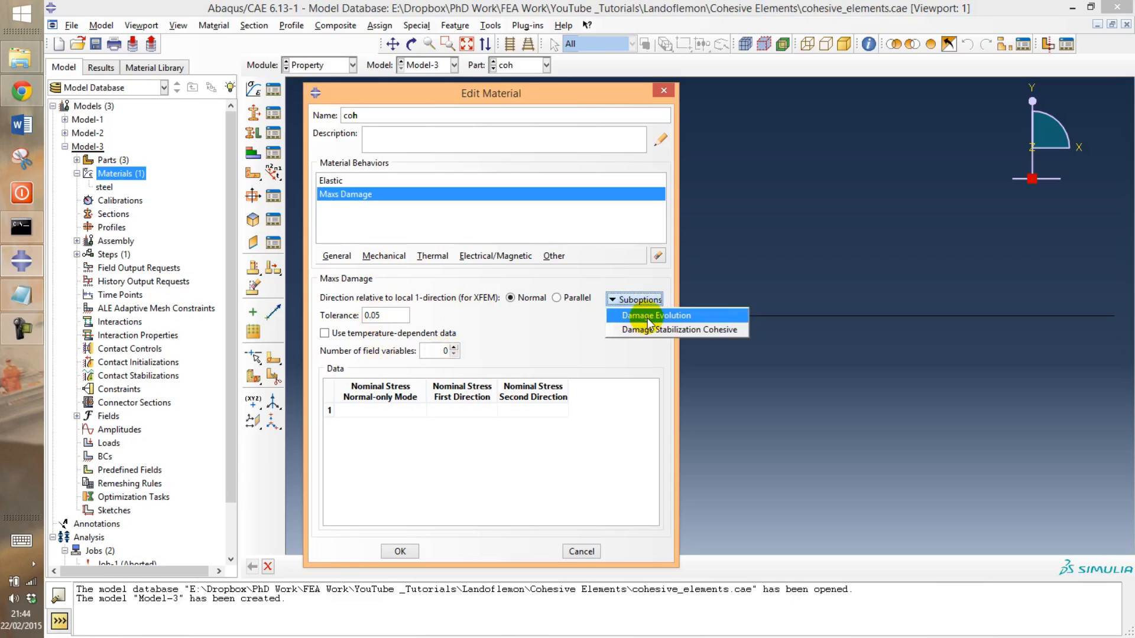
click(648, 317)
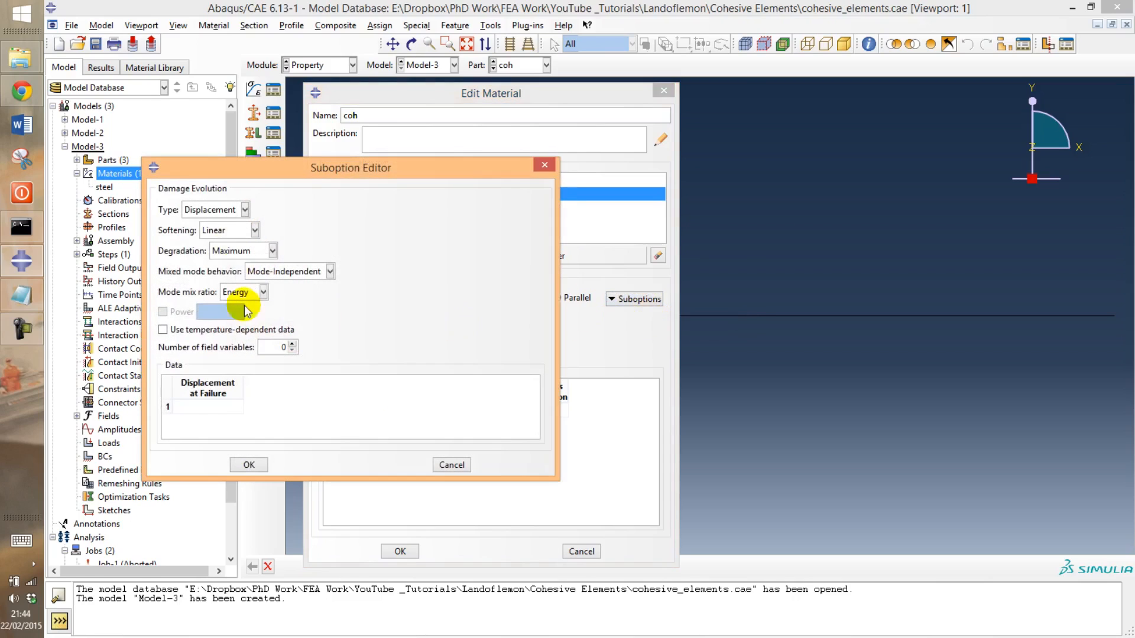
click(235, 214)
click(224, 239)
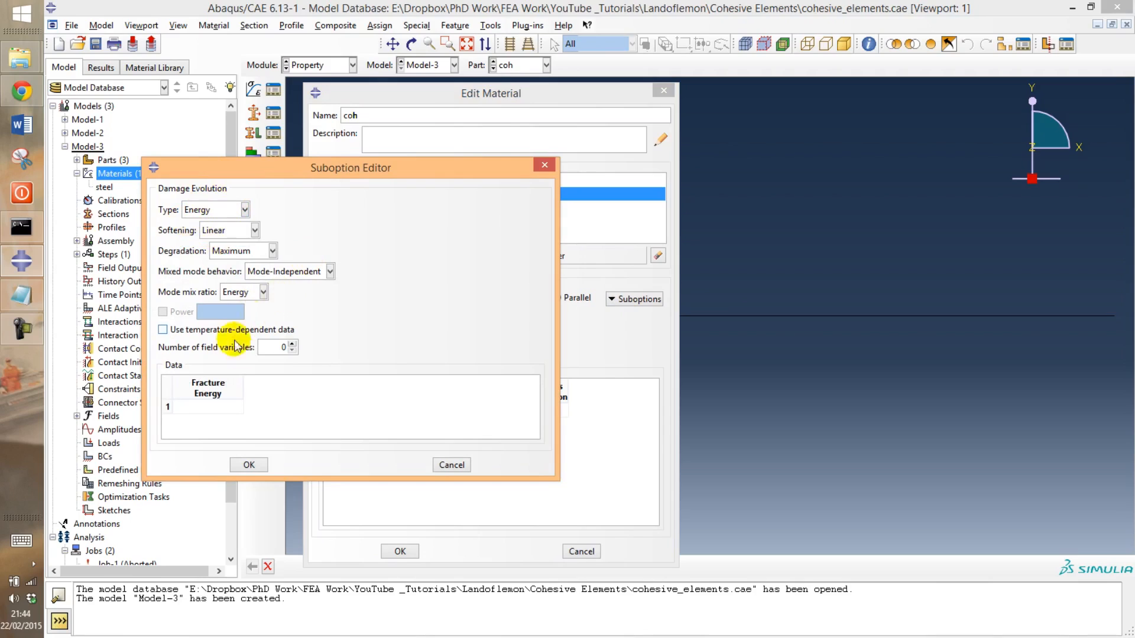
click(207, 406)
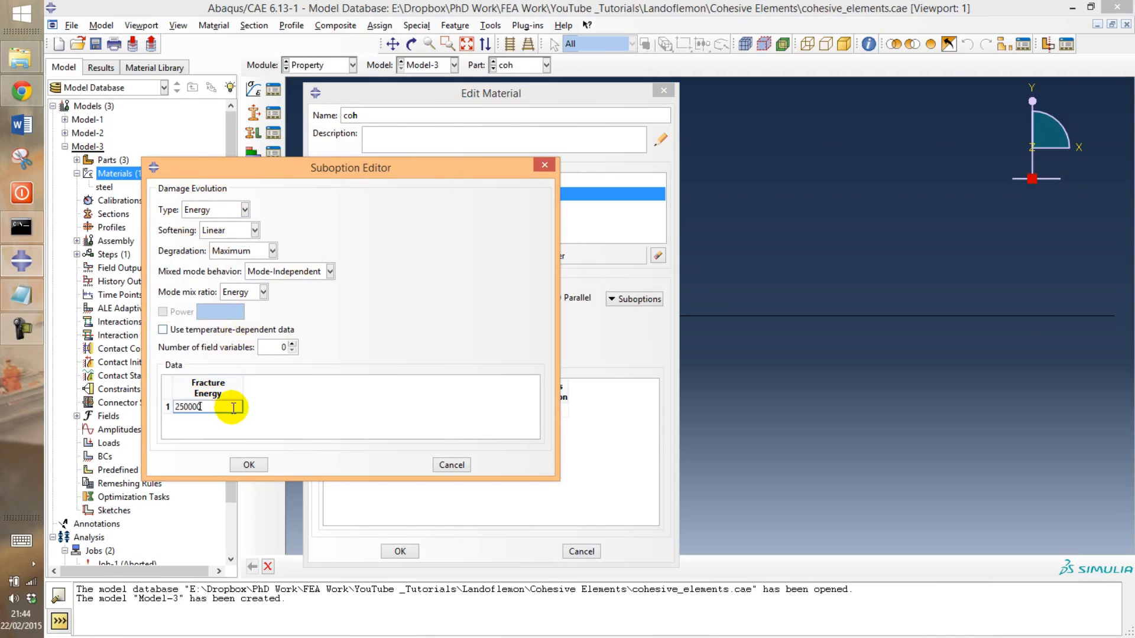
Step: Check the damage evolution and damage criterion values in the Notepad notes, and accept the damage evolution settings in Abaqus
click(21, 294)
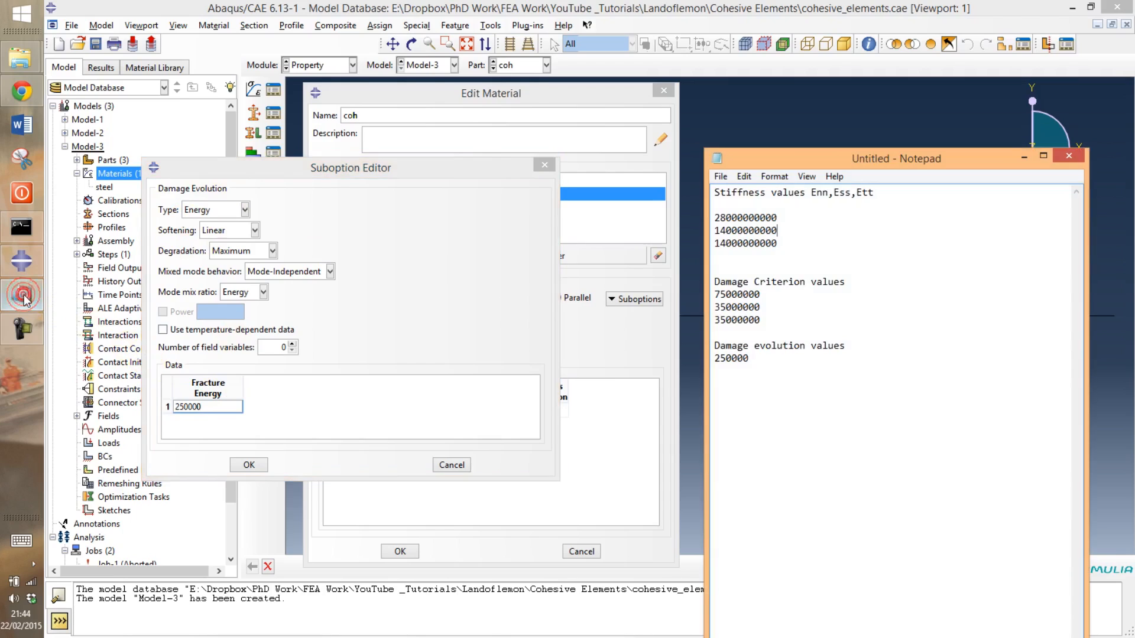
double_click(718, 361)
click(745, 319)
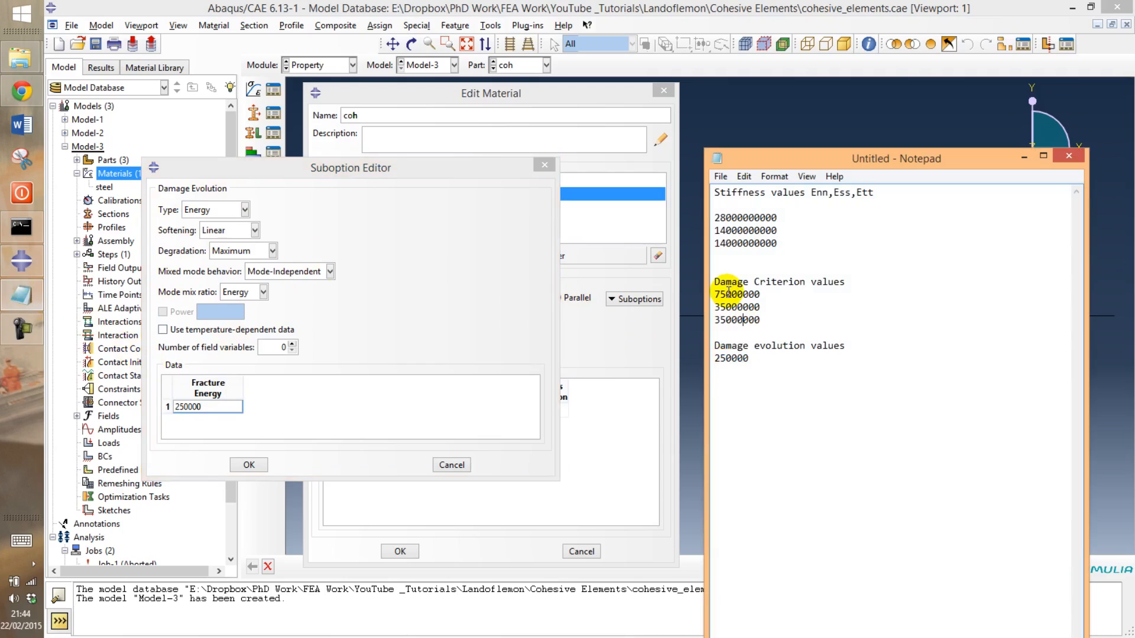
drag(726, 294, 734, 293)
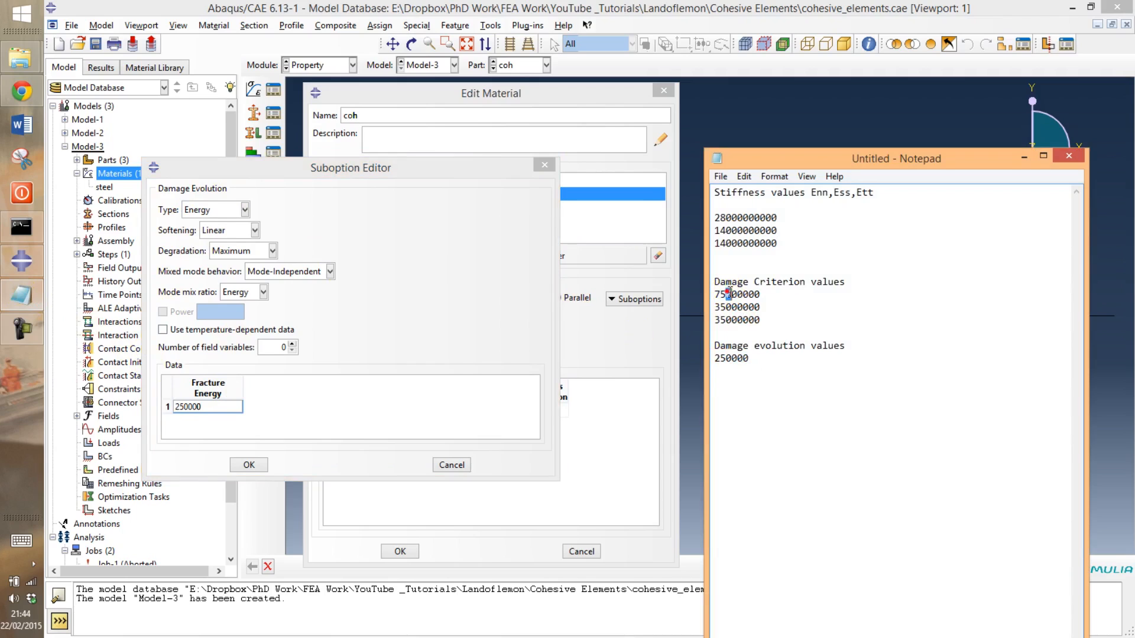
click(1023, 157)
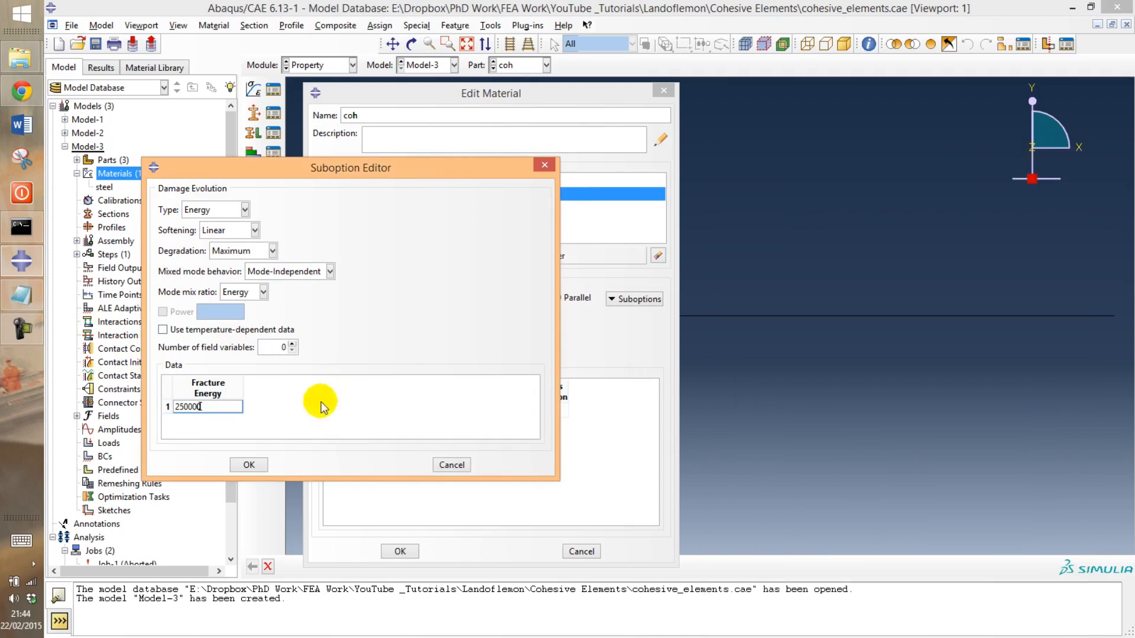
click(247, 463)
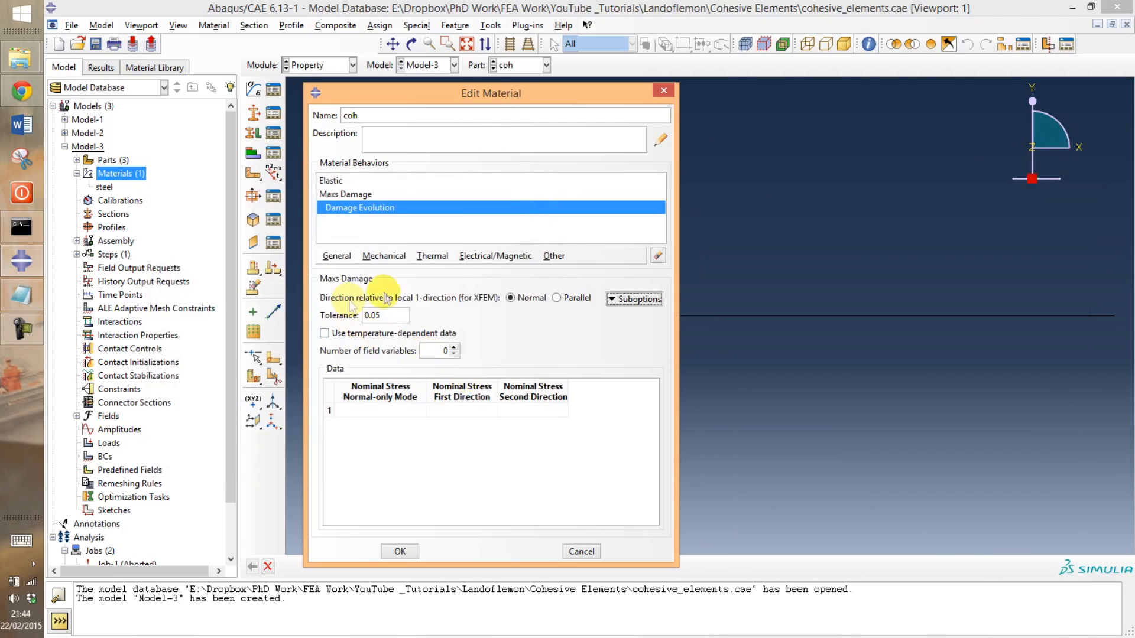
Step: Set coh's Maxs Damage nominal stresses to 75000000 normal, 35000000 first direction and 35000000 second direction, and save the material
click(392, 413)
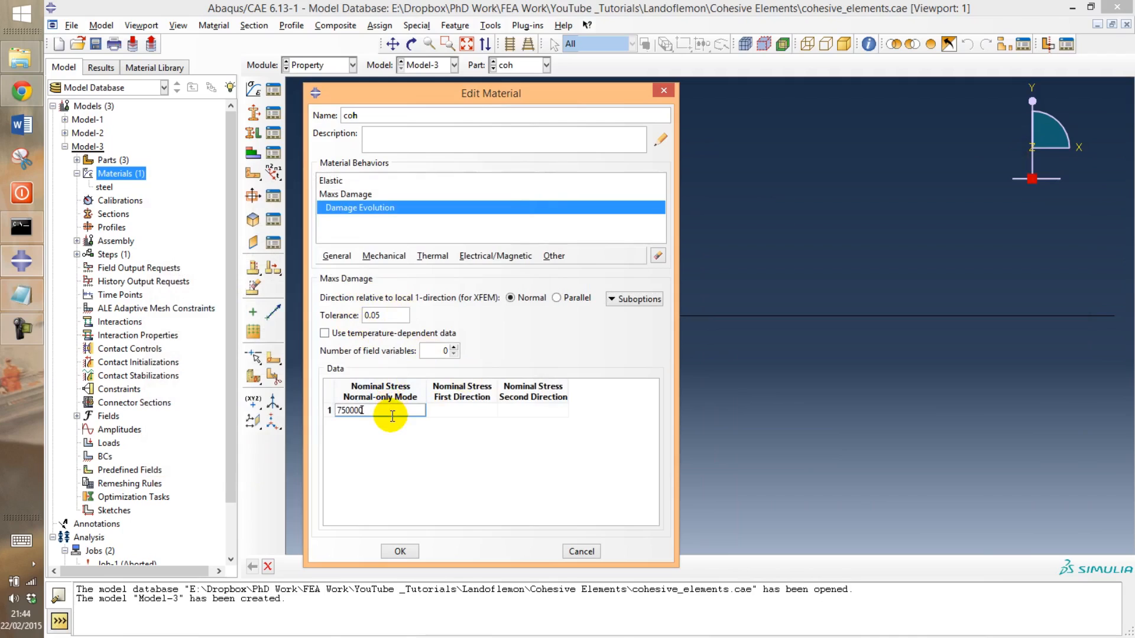
text(75000000)
key(Tab)
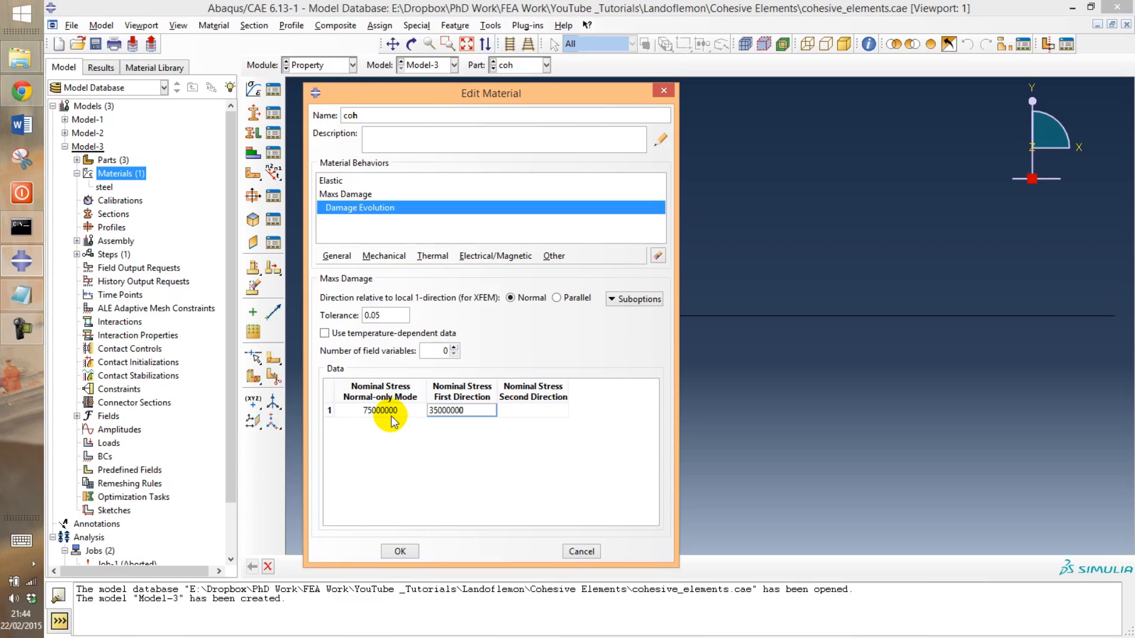
text(35000000)
key(Tab)
click(24, 295)
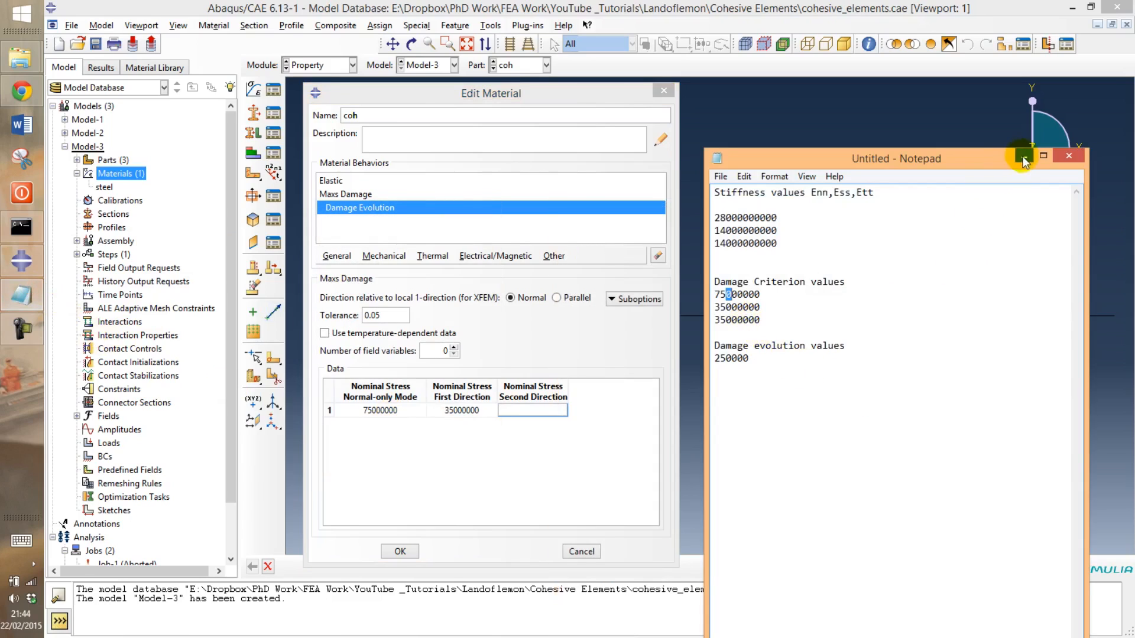
click(1025, 156)
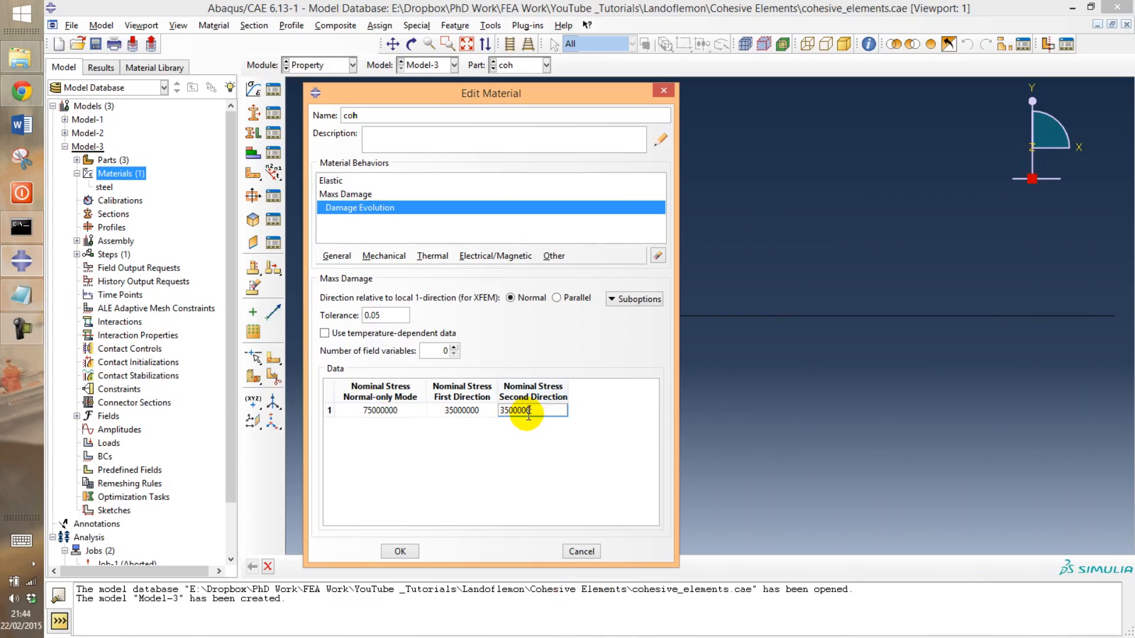
key(Return)
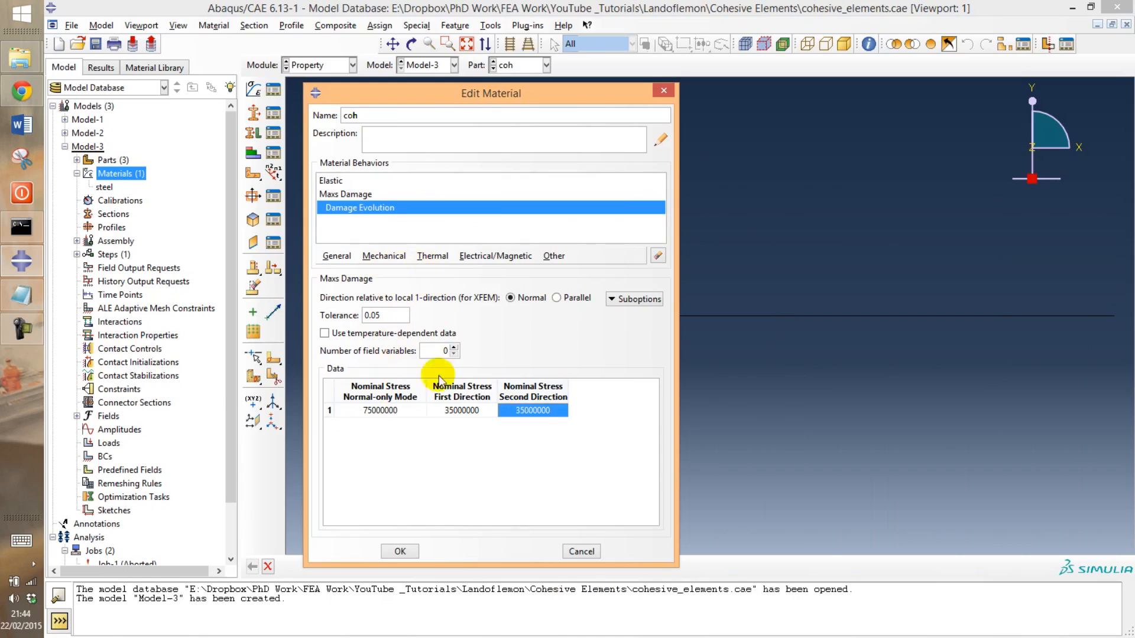
click(399, 552)
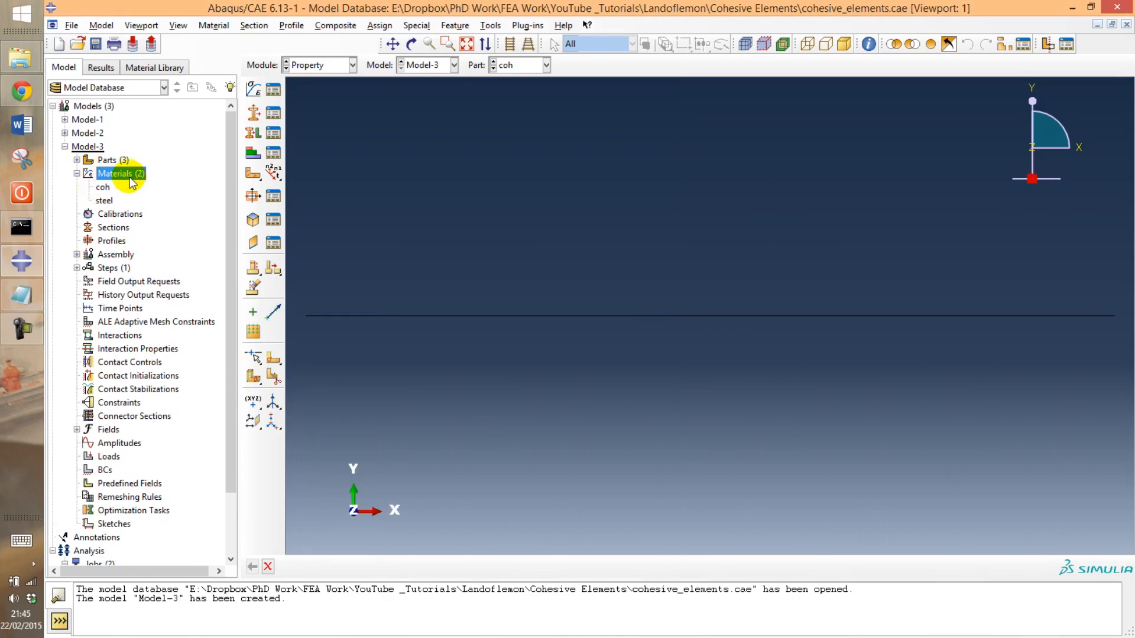
Step: Create a solid homogeneous section named steel using the steel material with a plane stress/strain thickness of 1
double_click(114, 228)
drag(232, 157, 393, 152)
text(steel)
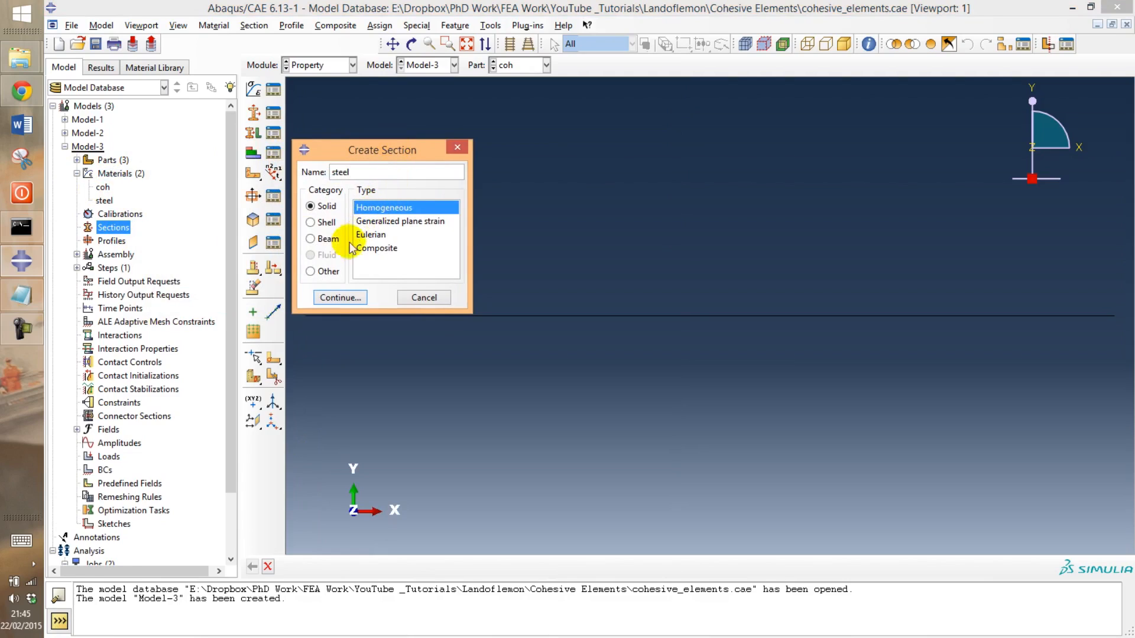
click(345, 297)
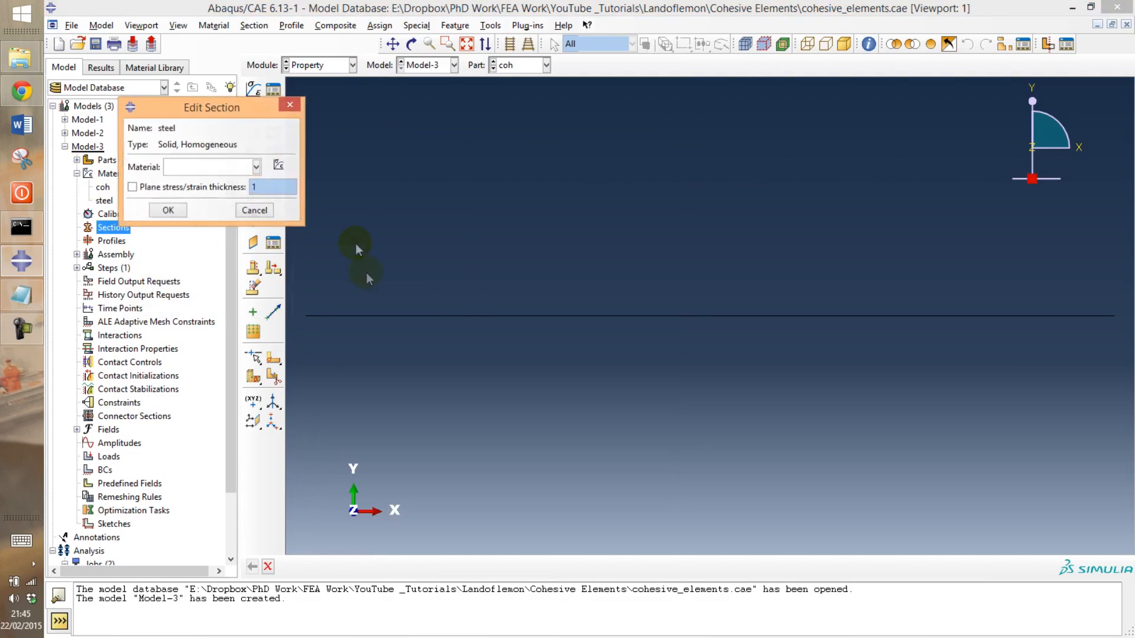
click(233, 169)
click(224, 197)
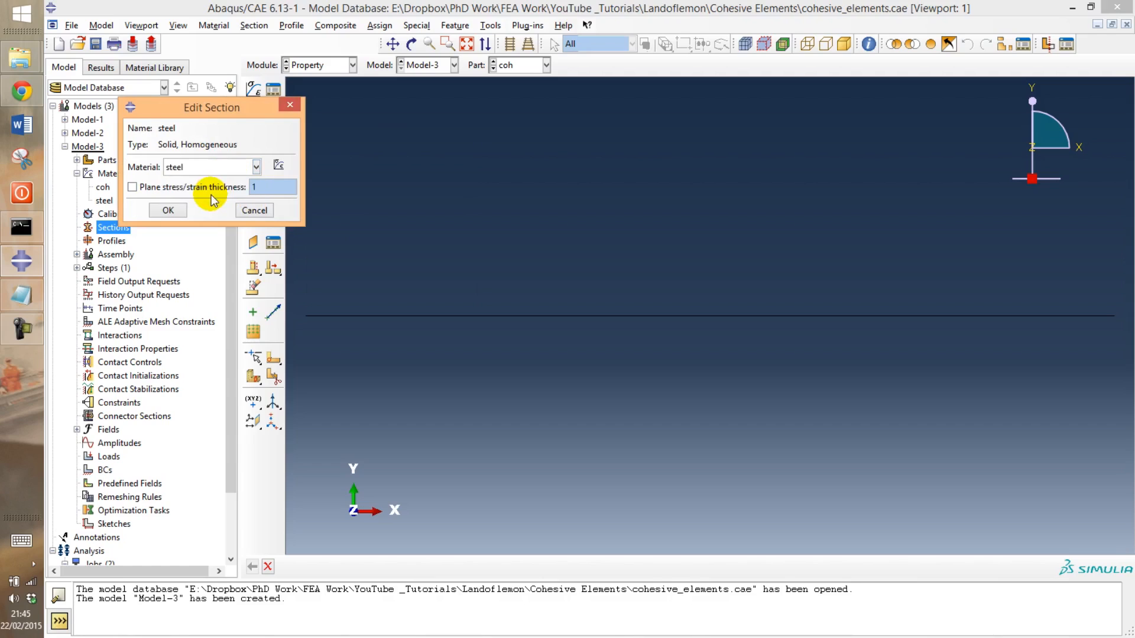
click(132, 187)
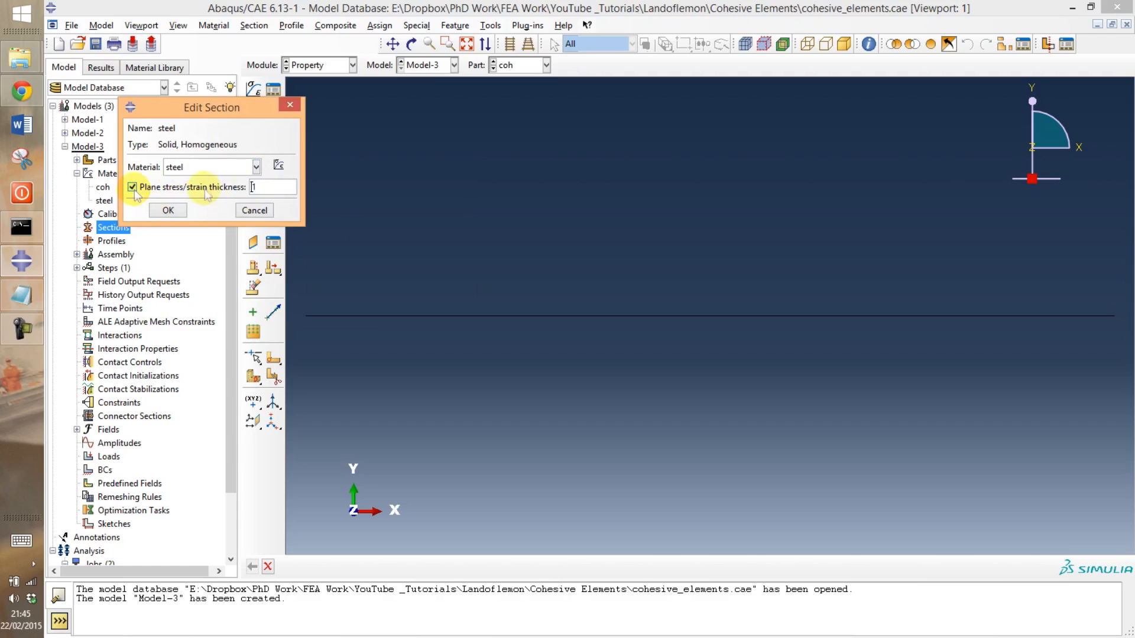
click(254, 187)
click(166, 211)
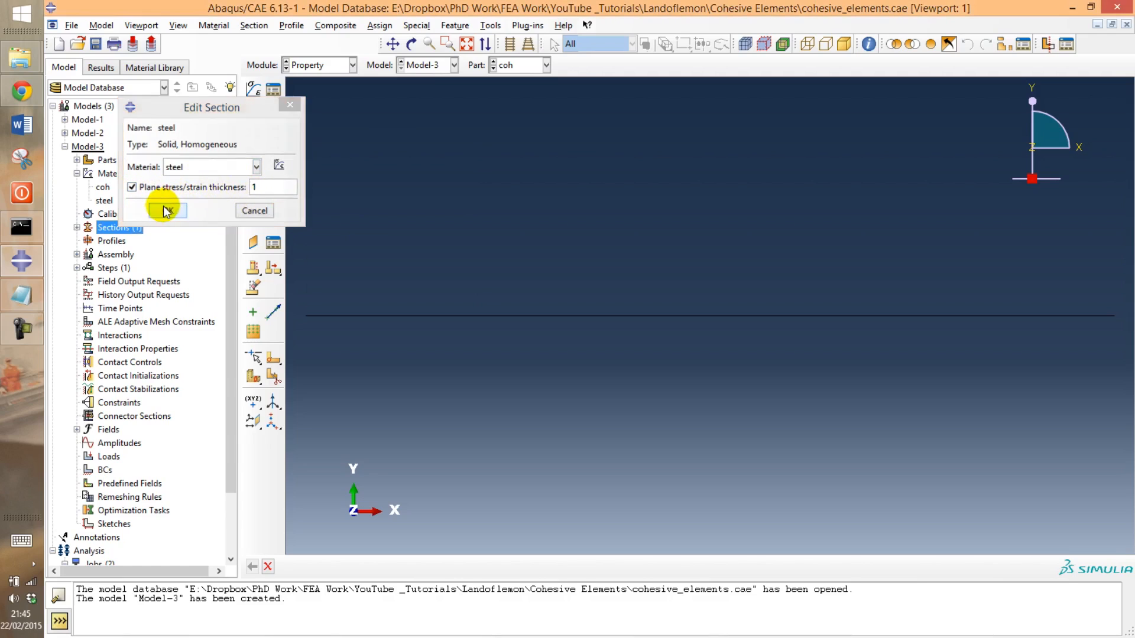
Step: Start a new section named coh with category Other and type Cohesive
click(77, 228)
double_click(115, 227)
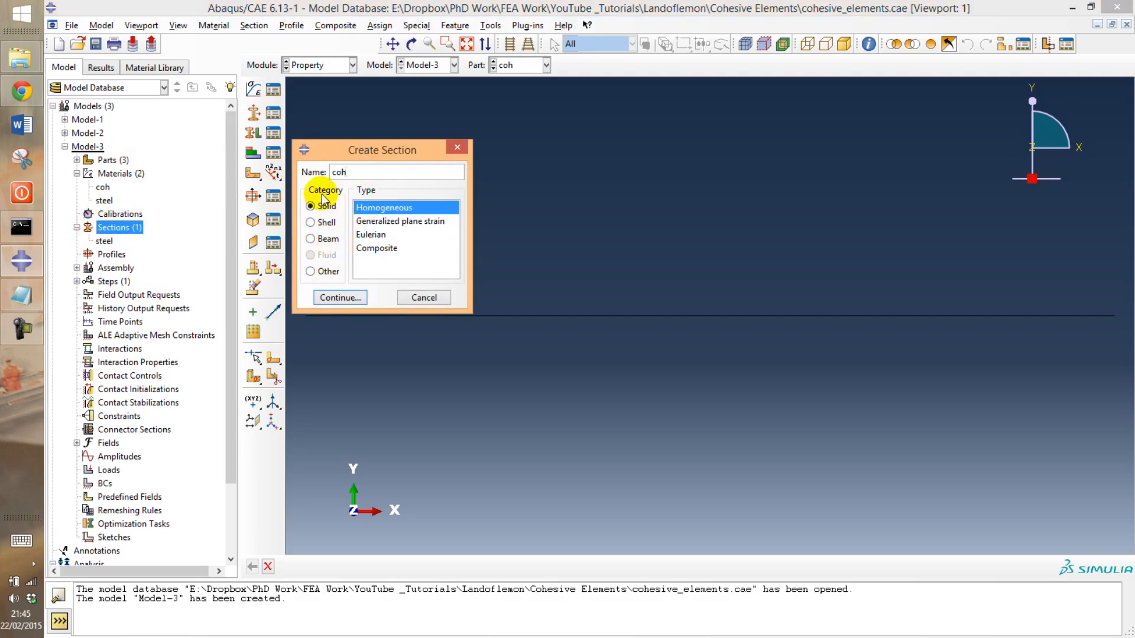
click(325, 271)
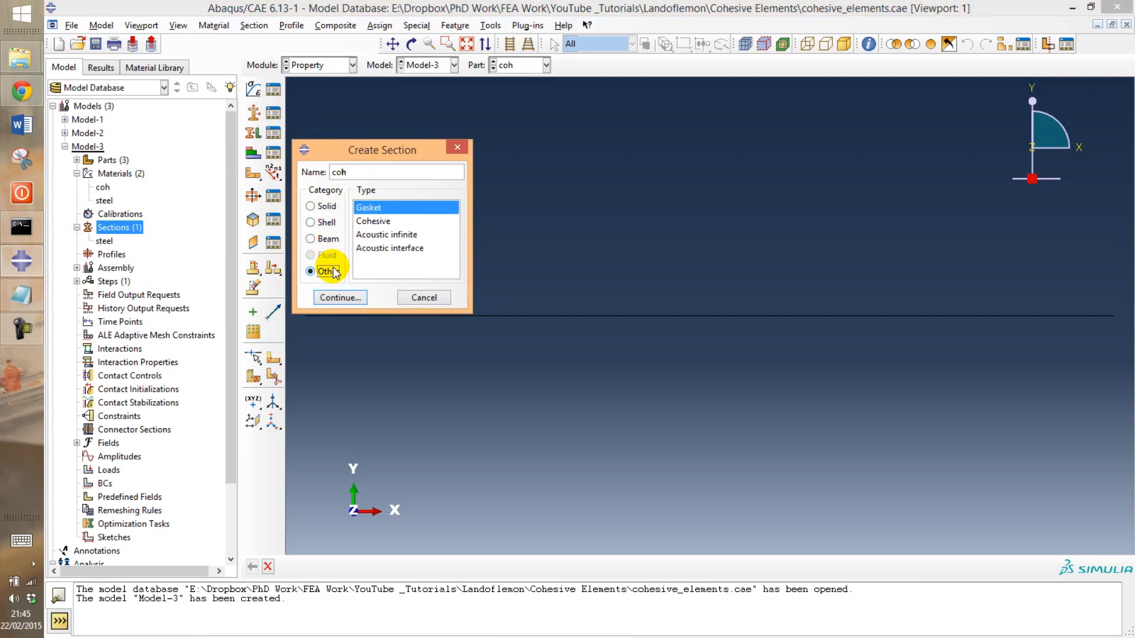
click(365, 222)
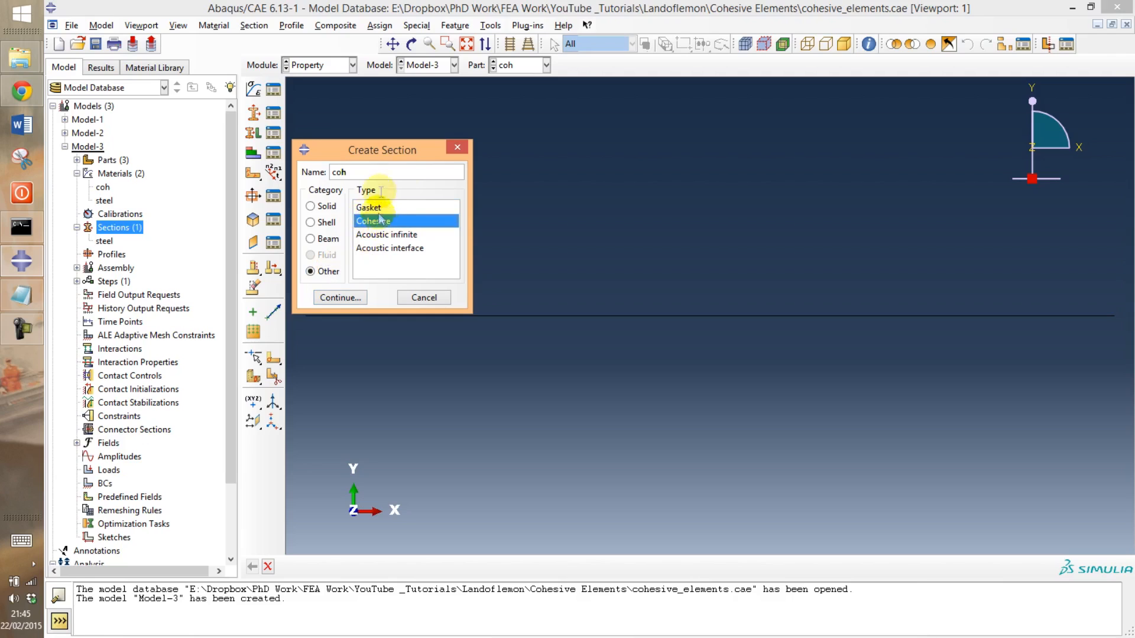
click(341, 297)
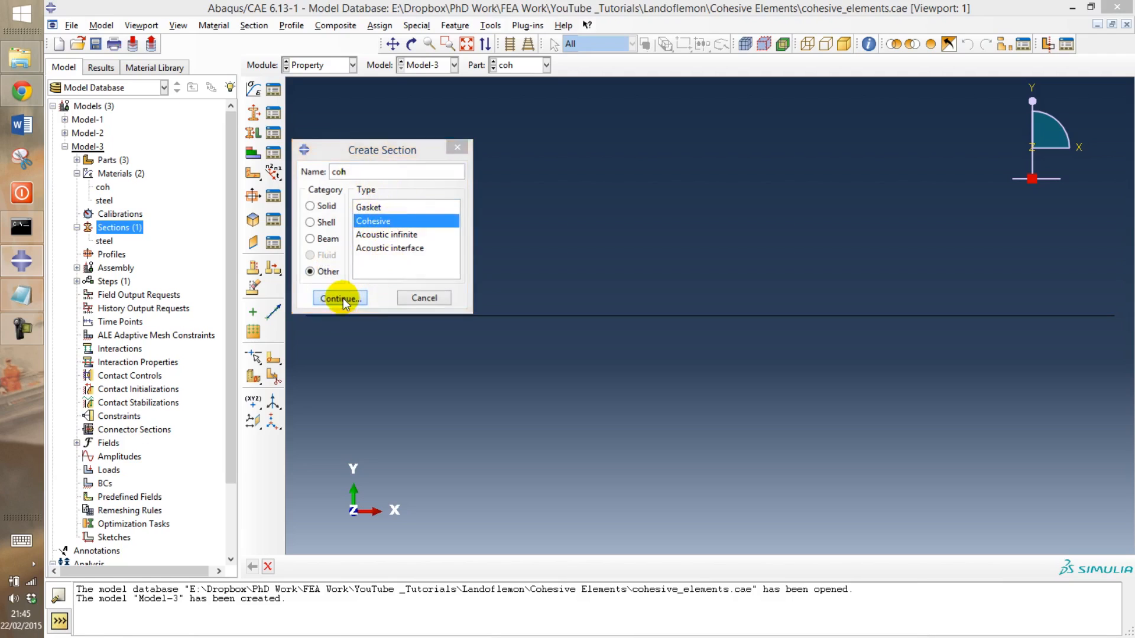
Step: Define the coh section with material coh, Traction Separation response and an out-of-plane thickness of 1
drag(109, 105, 436, 170)
click(413, 222)
click(407, 237)
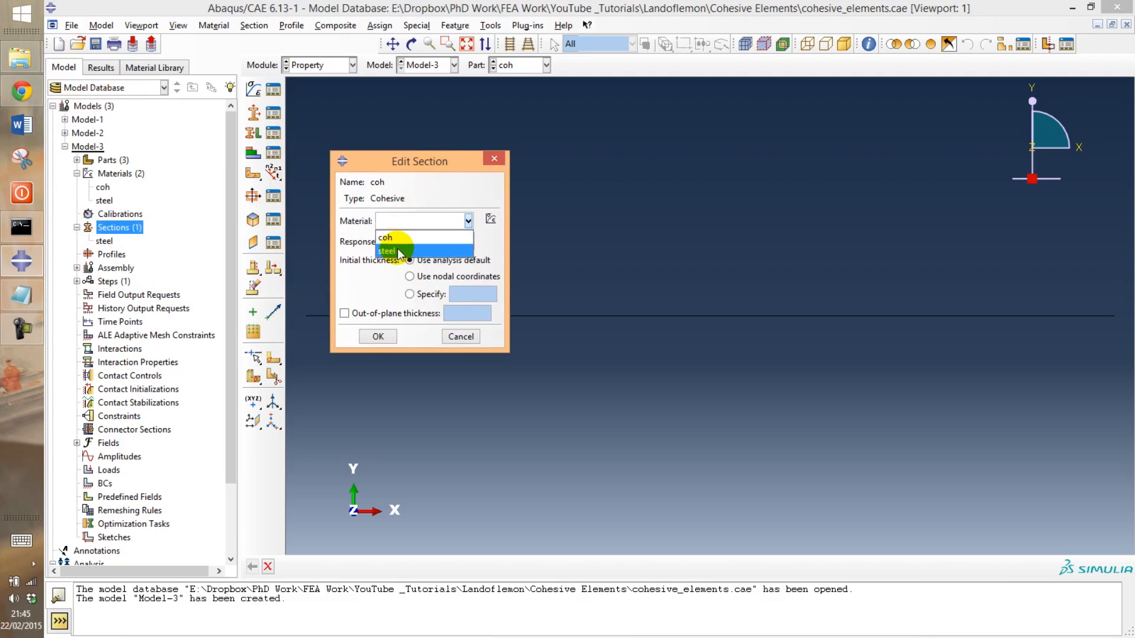
click(399, 242)
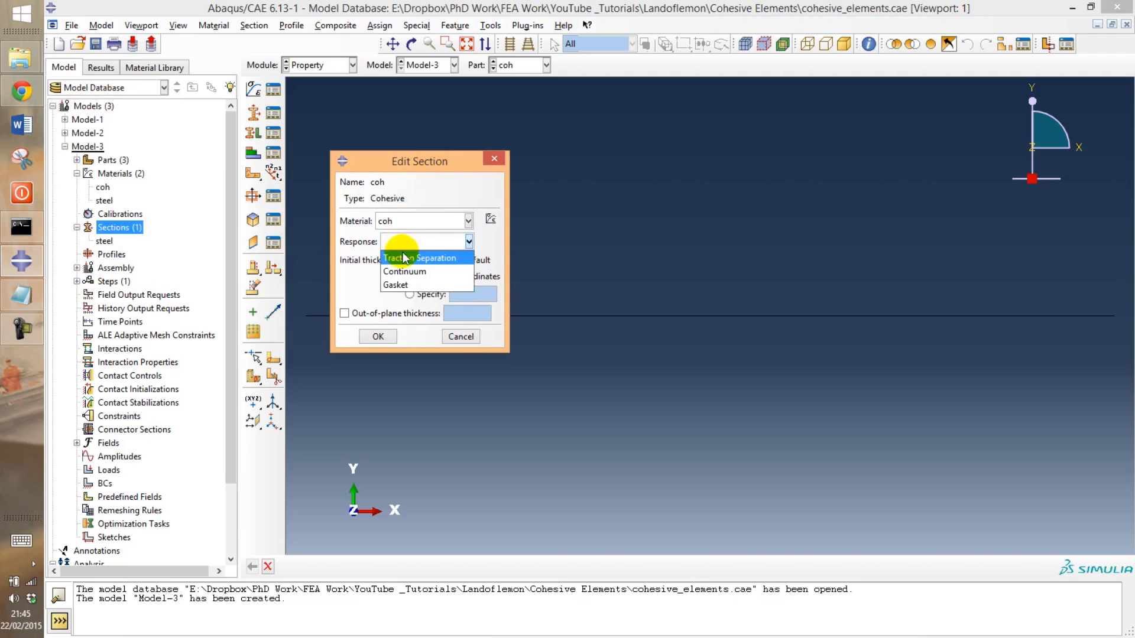
click(404, 258)
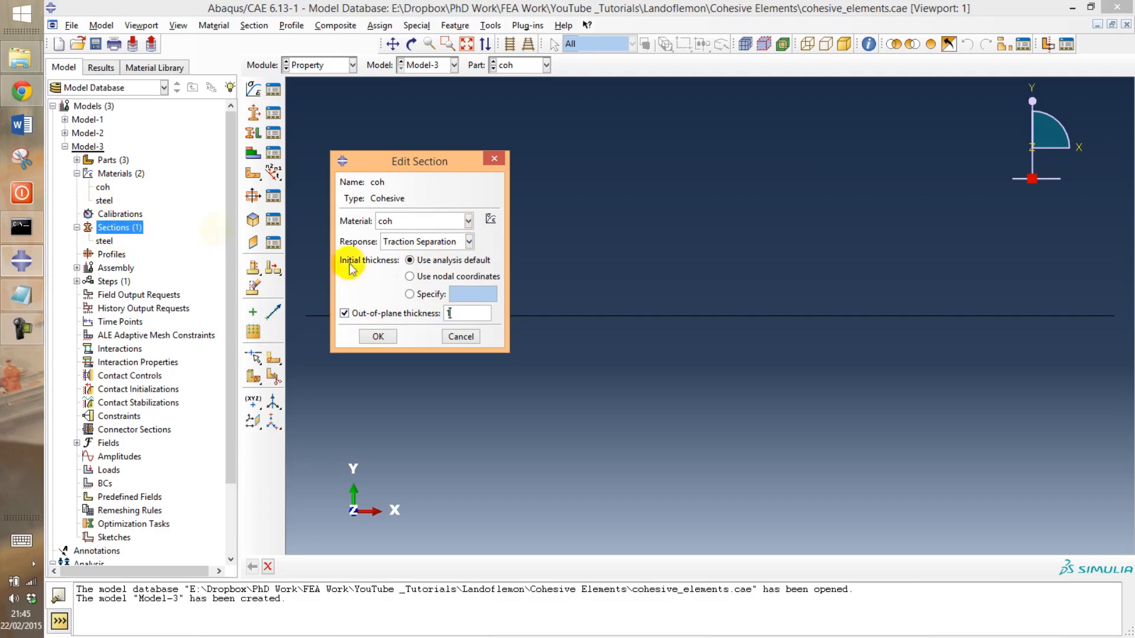
click(391, 333)
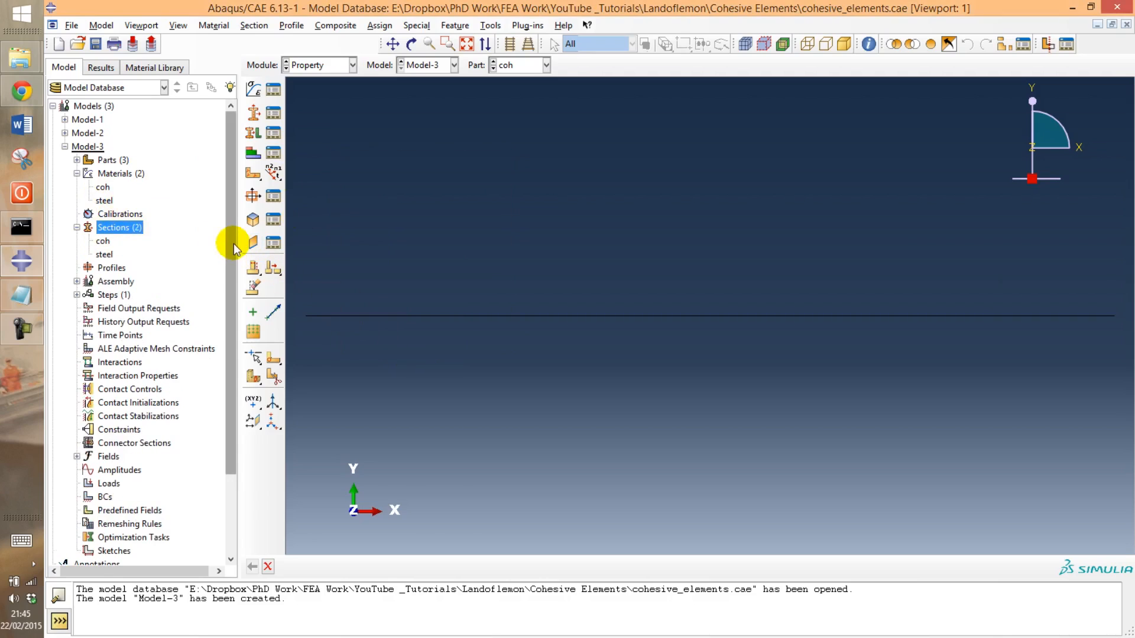
Step: Assign the default global material orientation to the whole coh part, with Element isoparametric direction 2 as the stacking direction
click(76, 160)
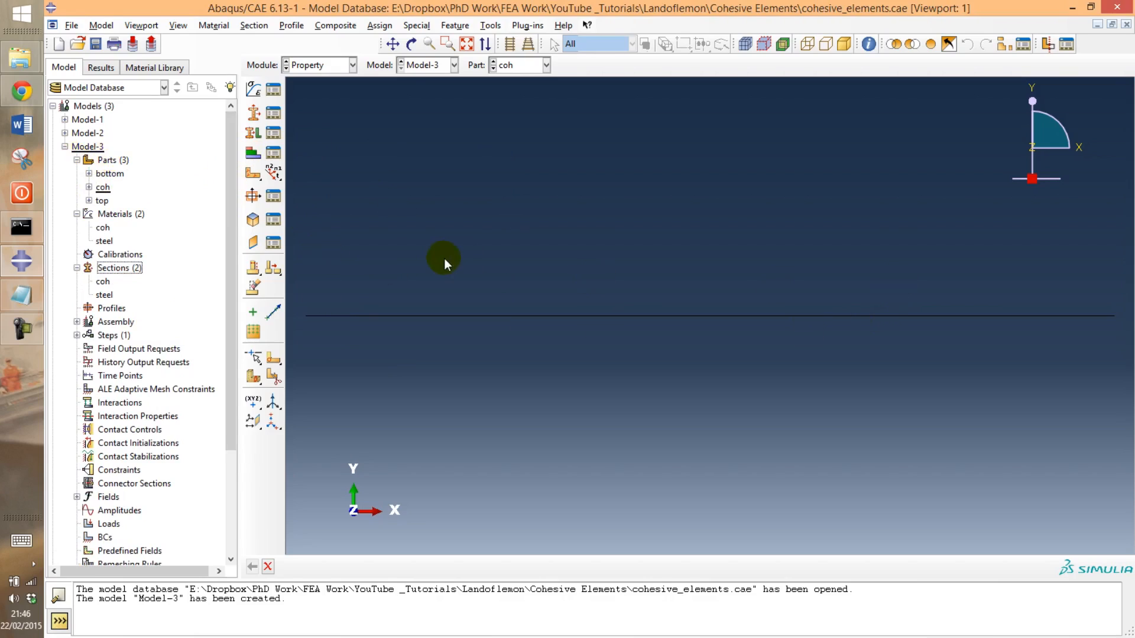
click(102, 187)
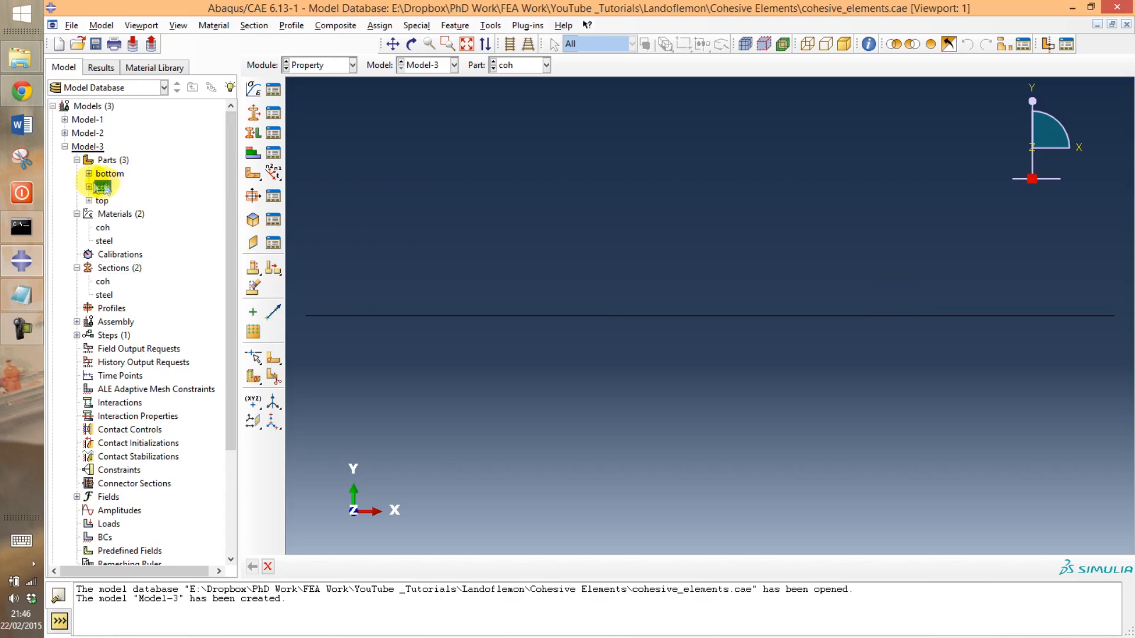
click(89, 187)
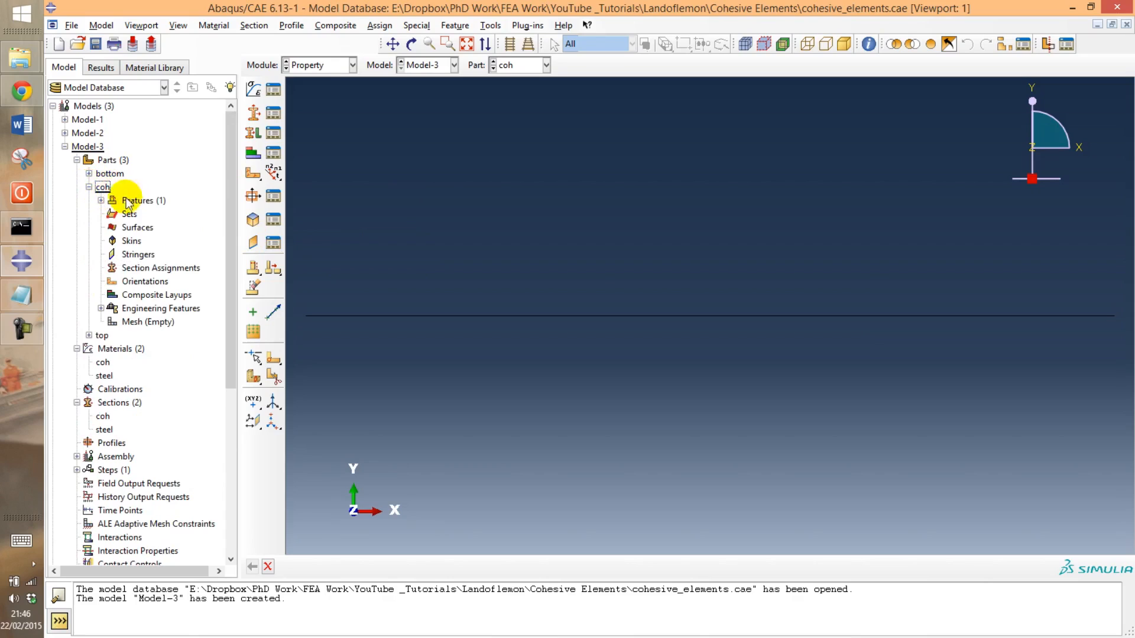
double_click(147, 282)
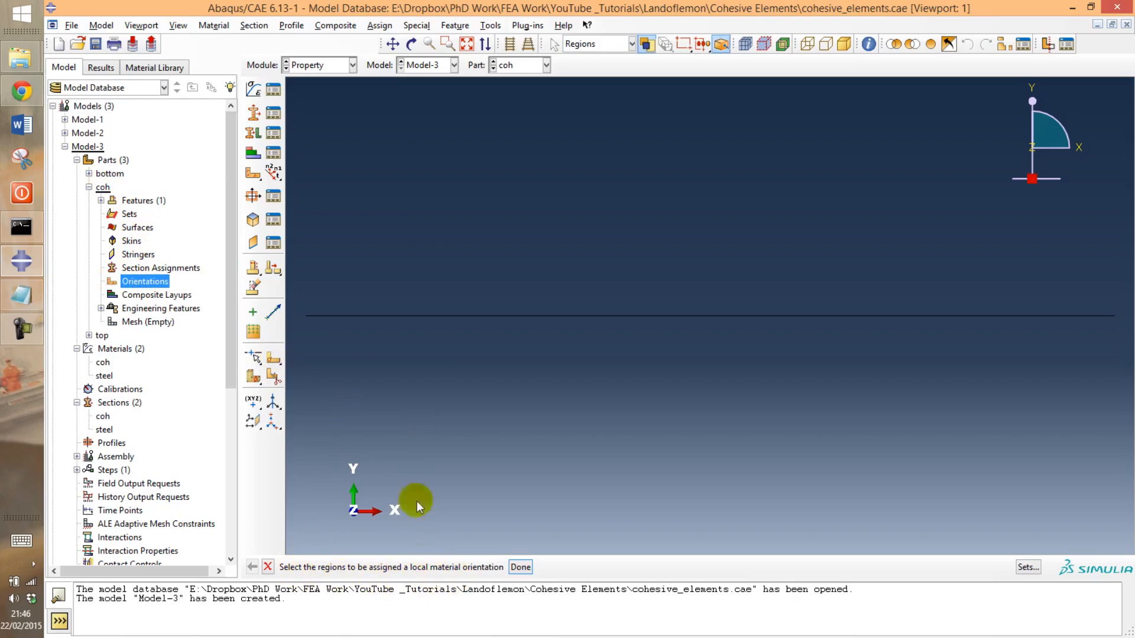
drag(303, 295, 1118, 344)
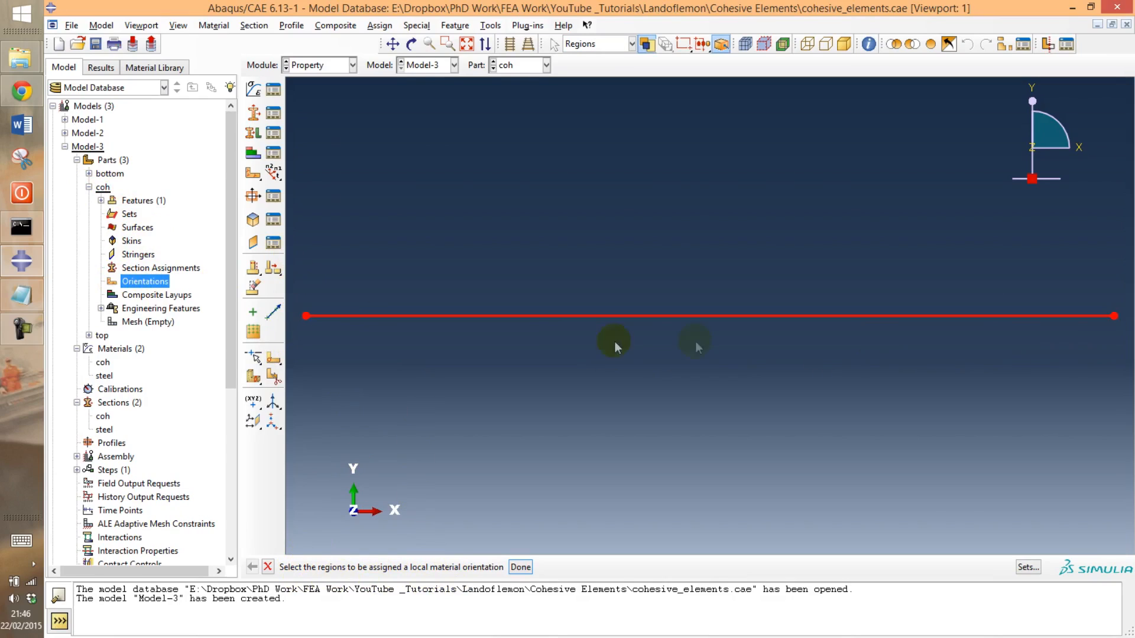
middle_click(519, 204)
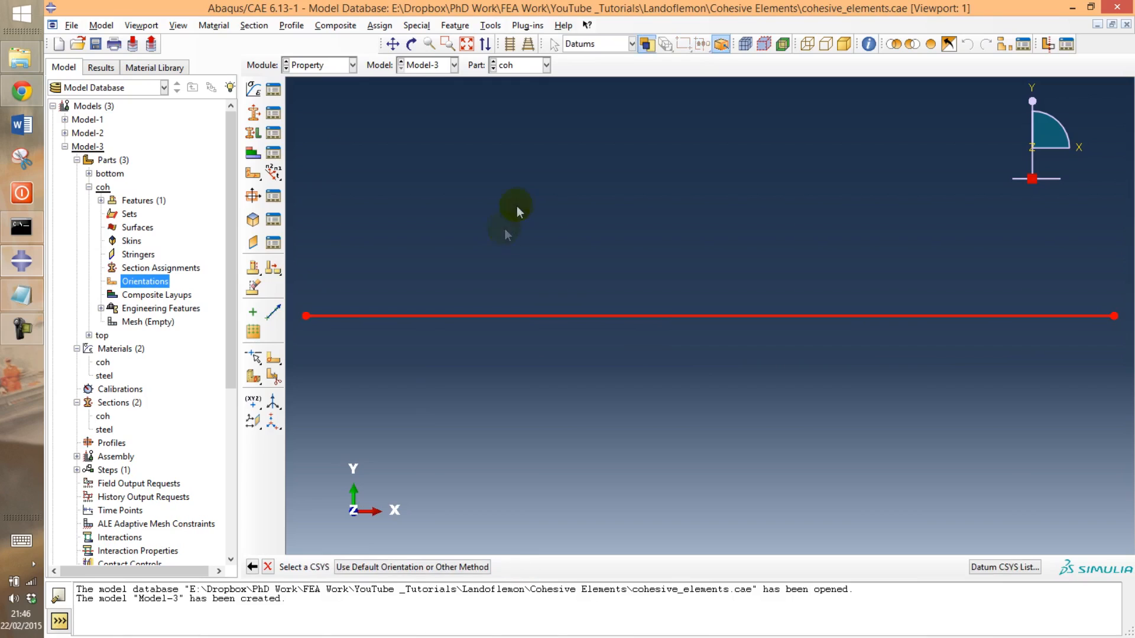
click(354, 567)
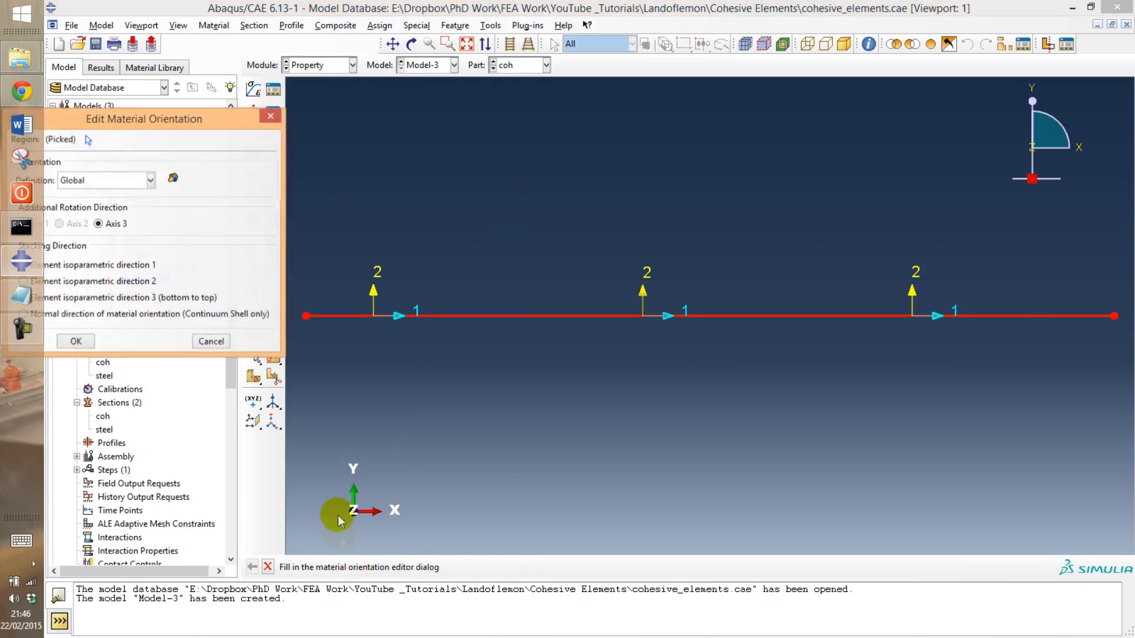
drag(152, 121, 546, 224)
click(429, 385)
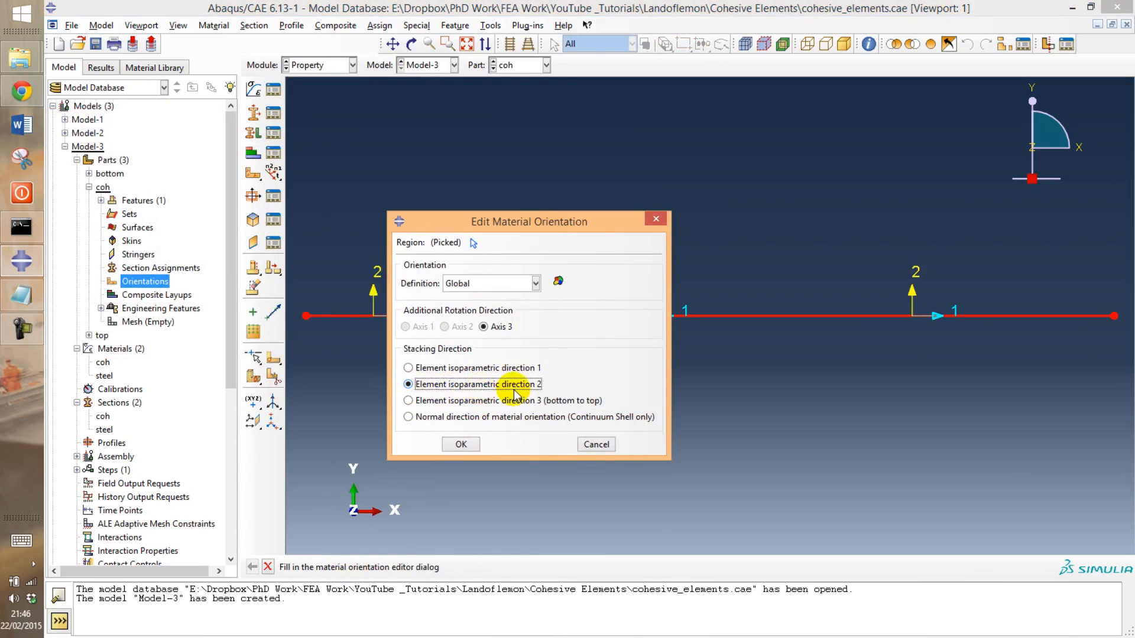
drag(532, 229, 679, 166)
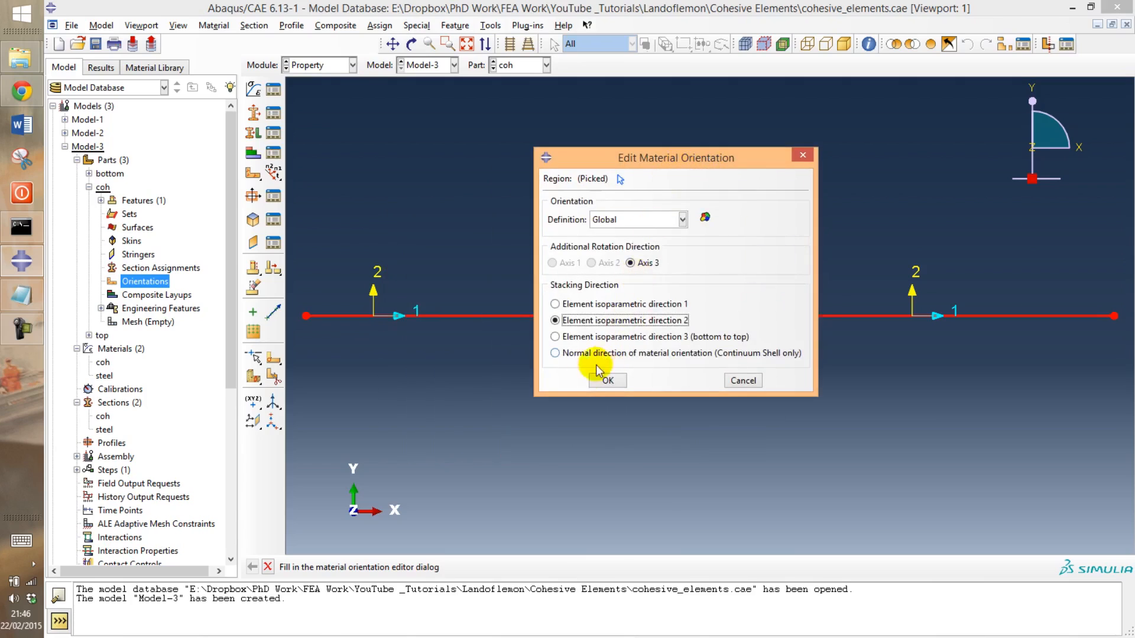
click(597, 383)
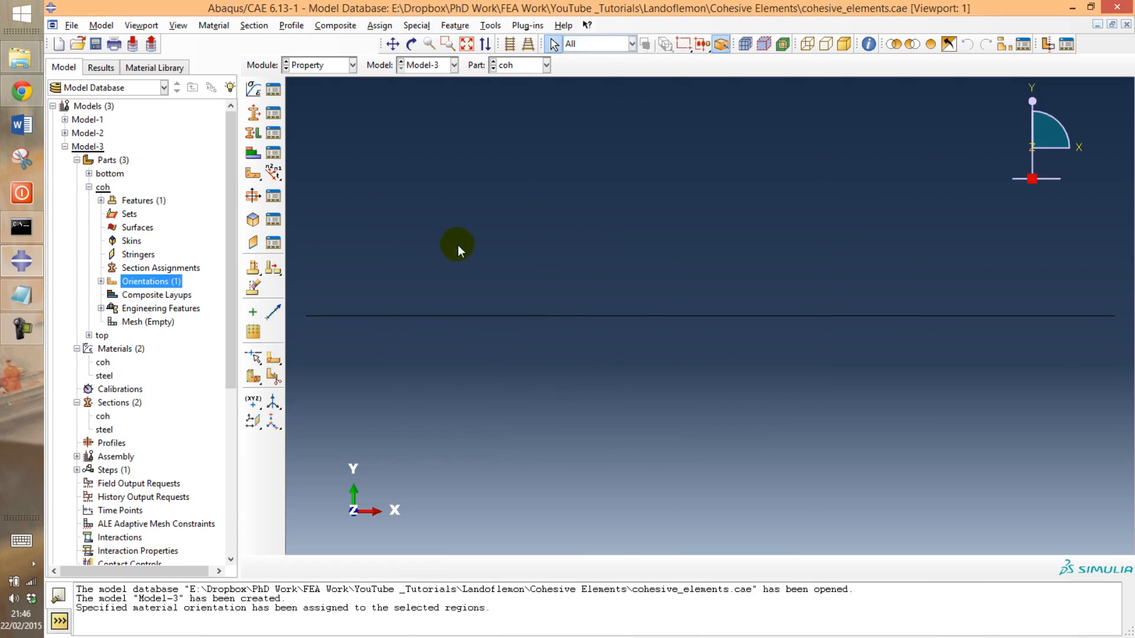
Step: Assign the coh section to the entire line of the coh part, taking the thickness from the section
double_click(157, 268)
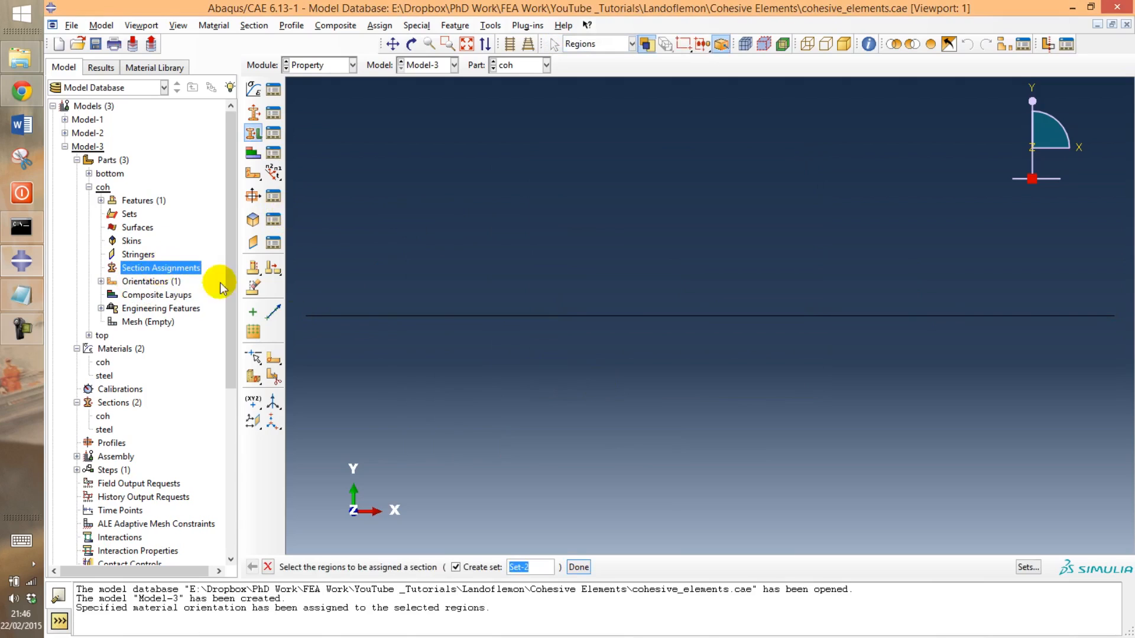
drag(294, 292, 1126, 348)
middle_click(577, 358)
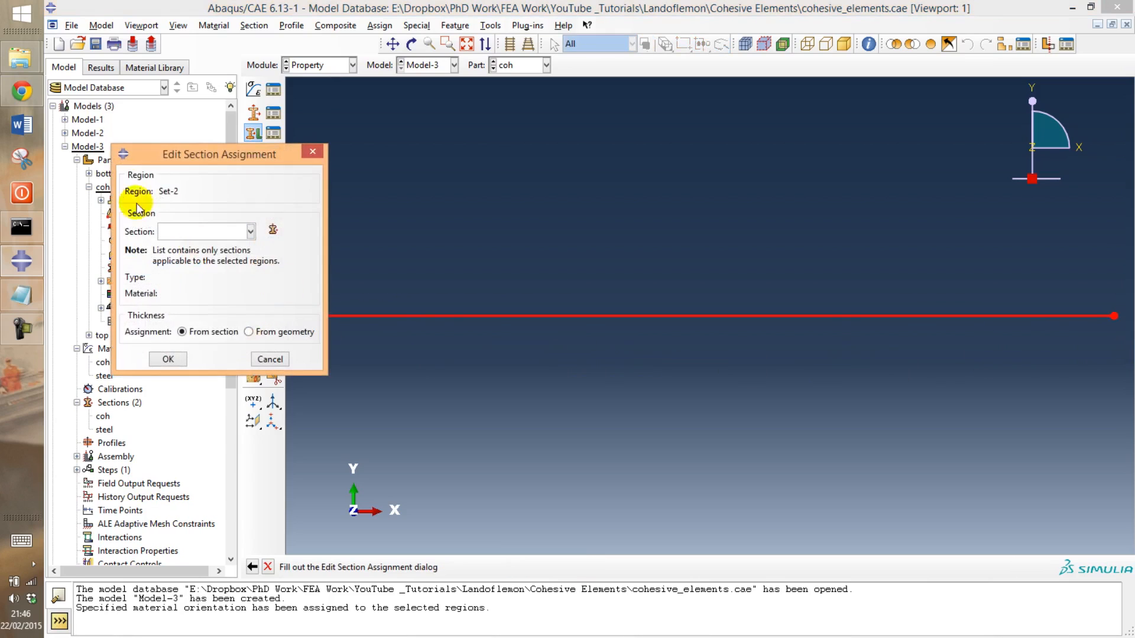
drag(169, 166, 312, 188)
click(392, 254)
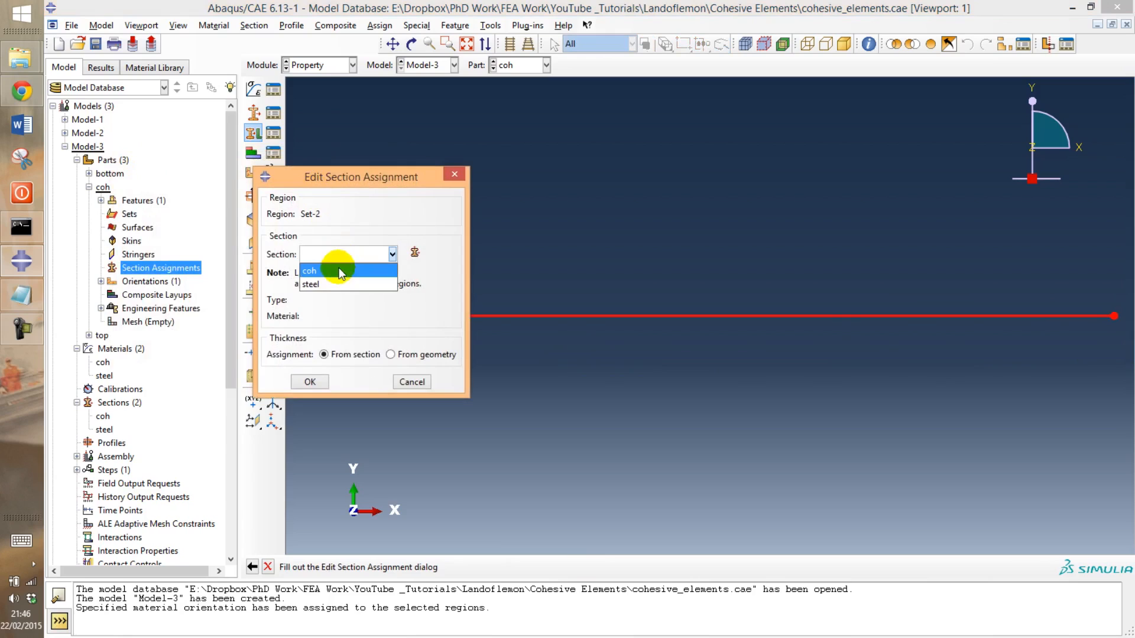
click(338, 267)
click(310, 383)
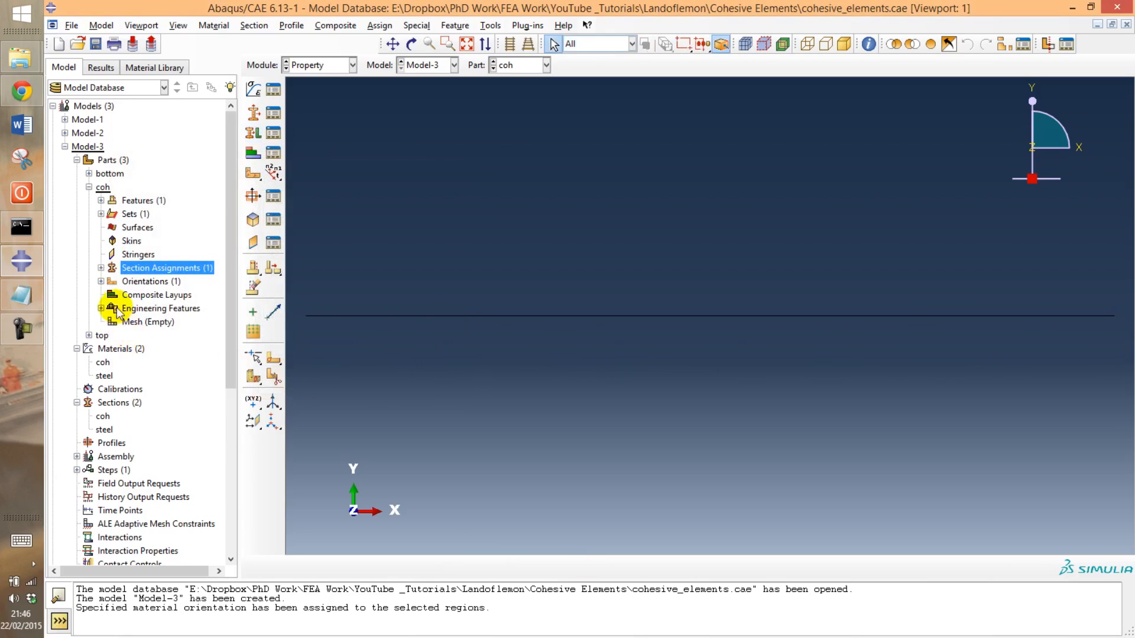
Step: Assign the steel section to the whole face of the top part
click(89, 335)
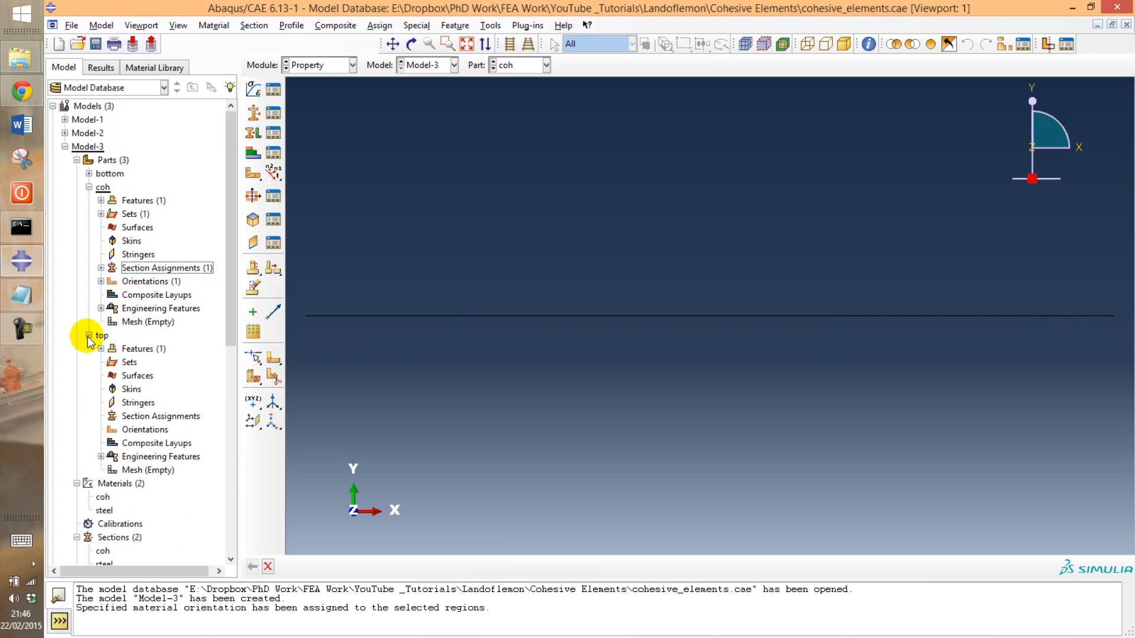
scroll(131, 274, down, 1)
double_click(143, 378)
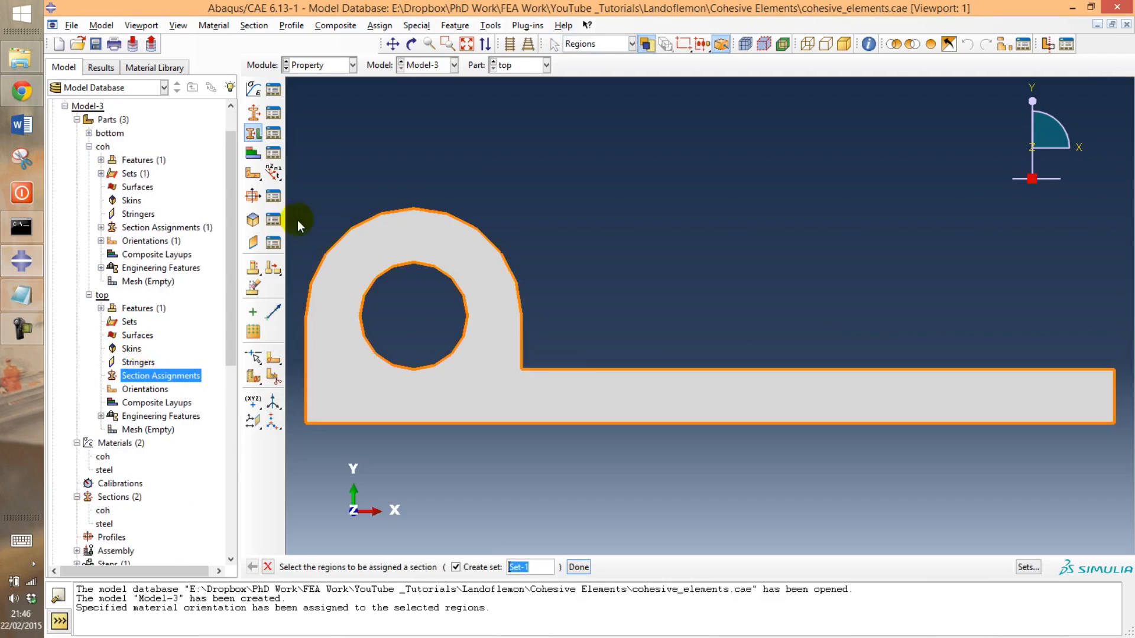
click(351, 251)
middle_click(513, 139)
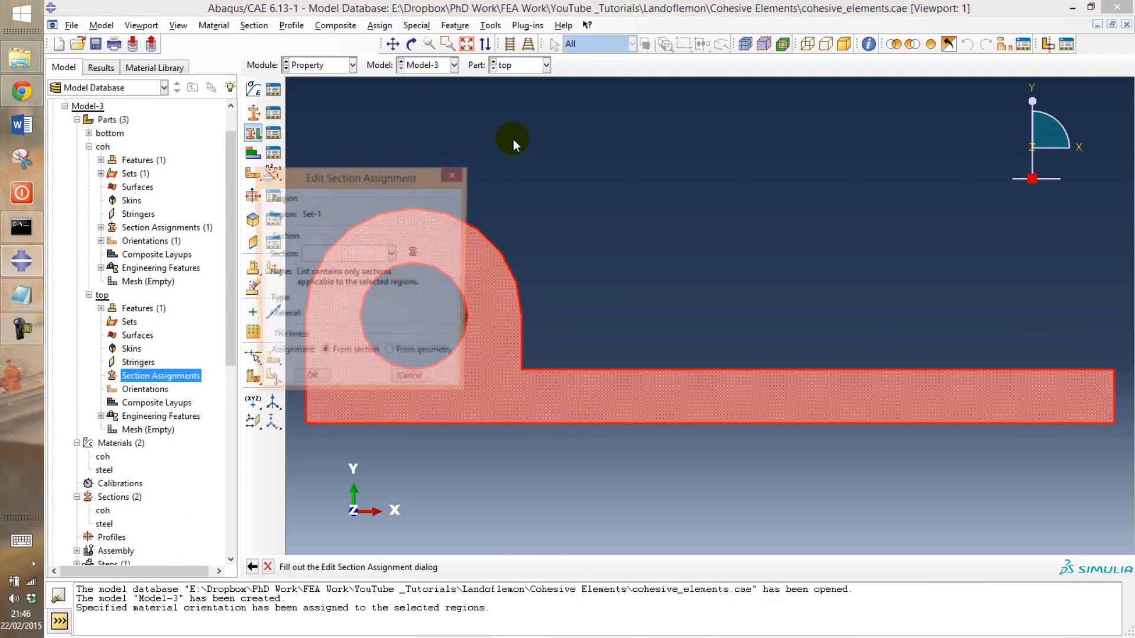
click(348, 255)
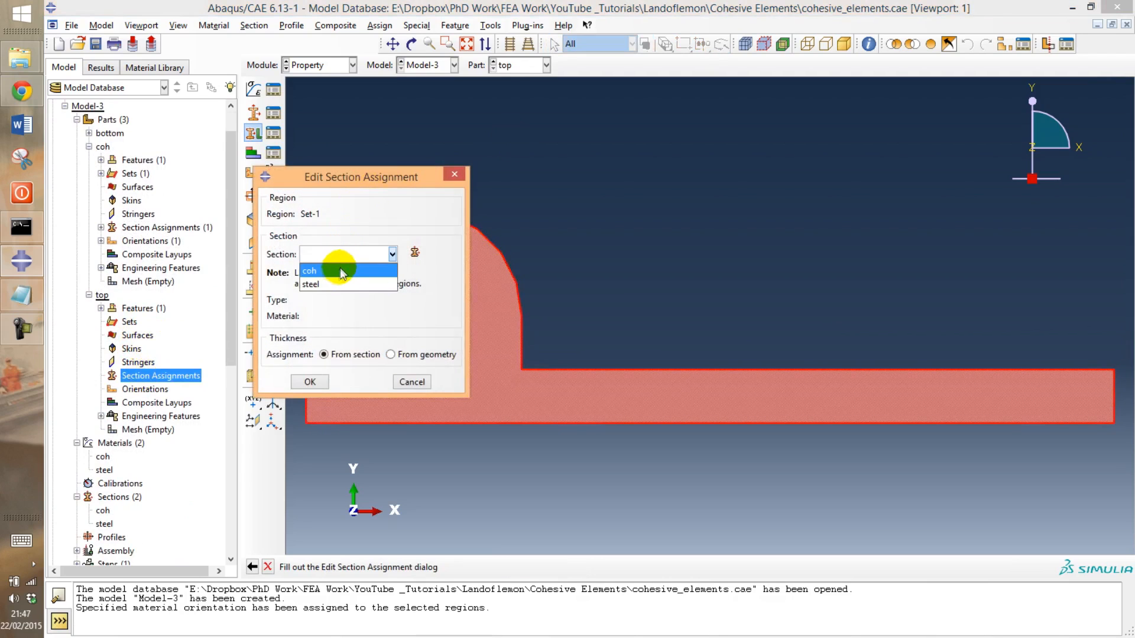
click(328, 285)
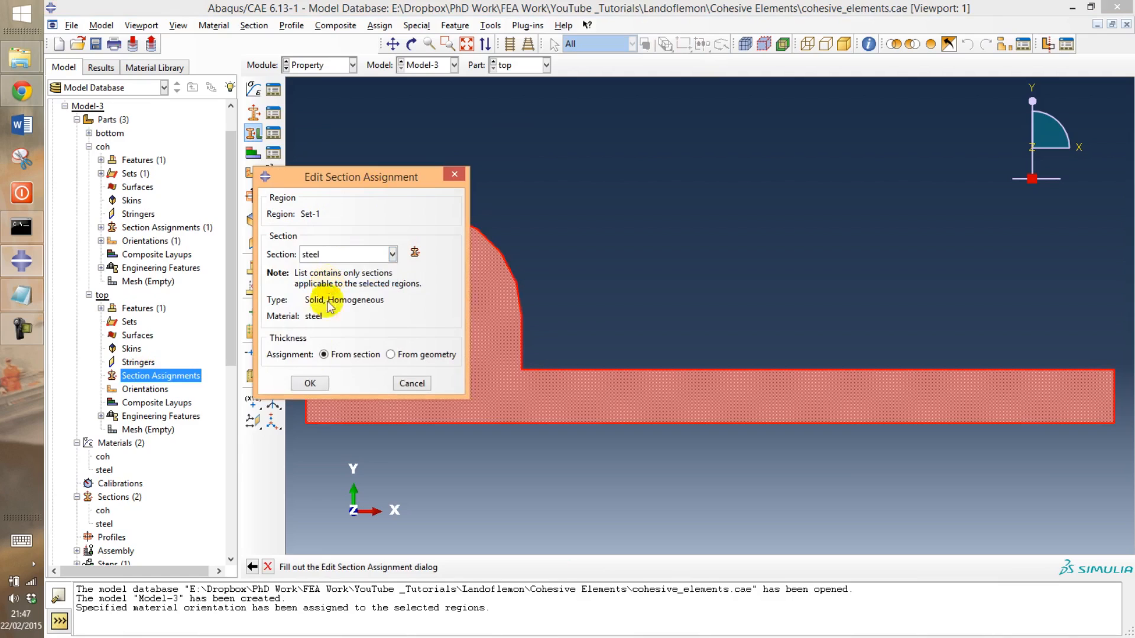
click(310, 380)
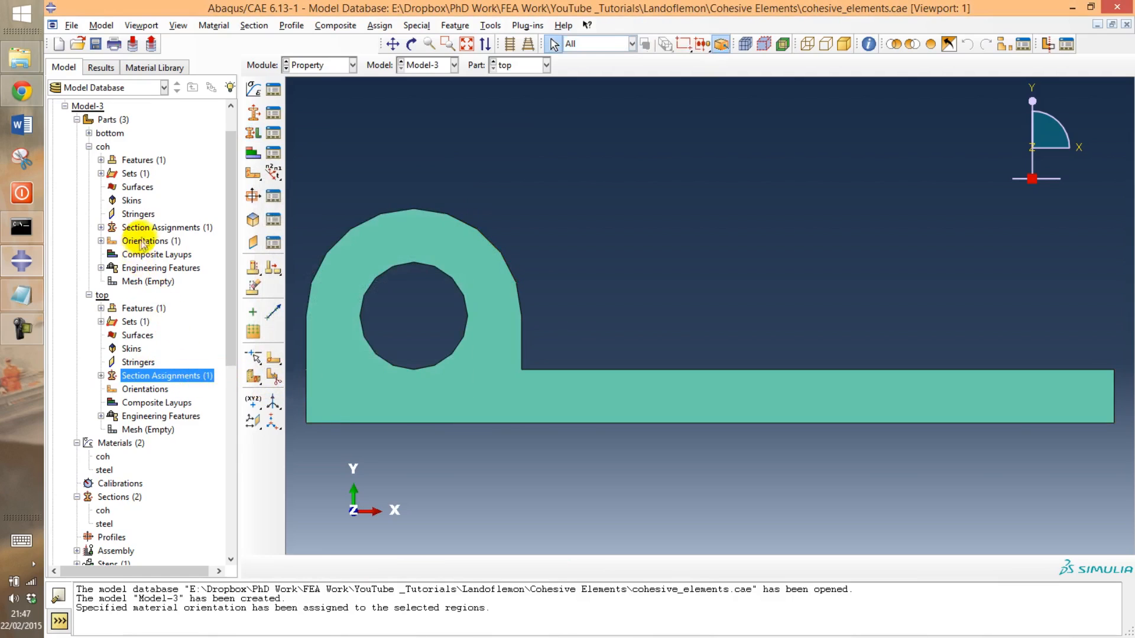
Step: Assign the steel section to the whole rectangular face of the bottom part
click(89, 134)
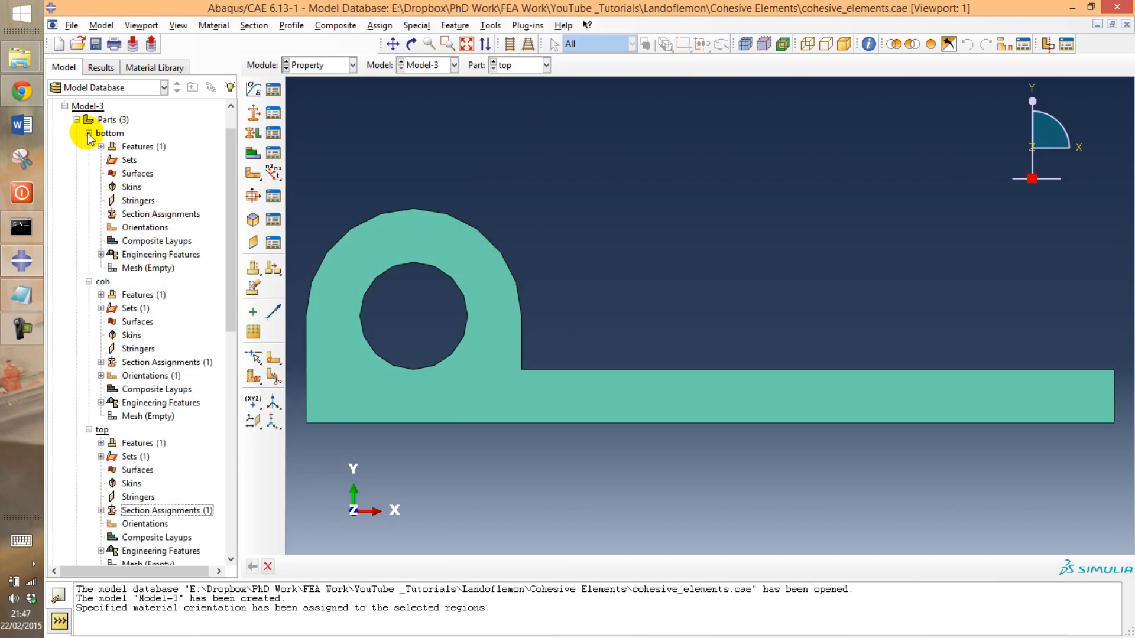
double_click(168, 214)
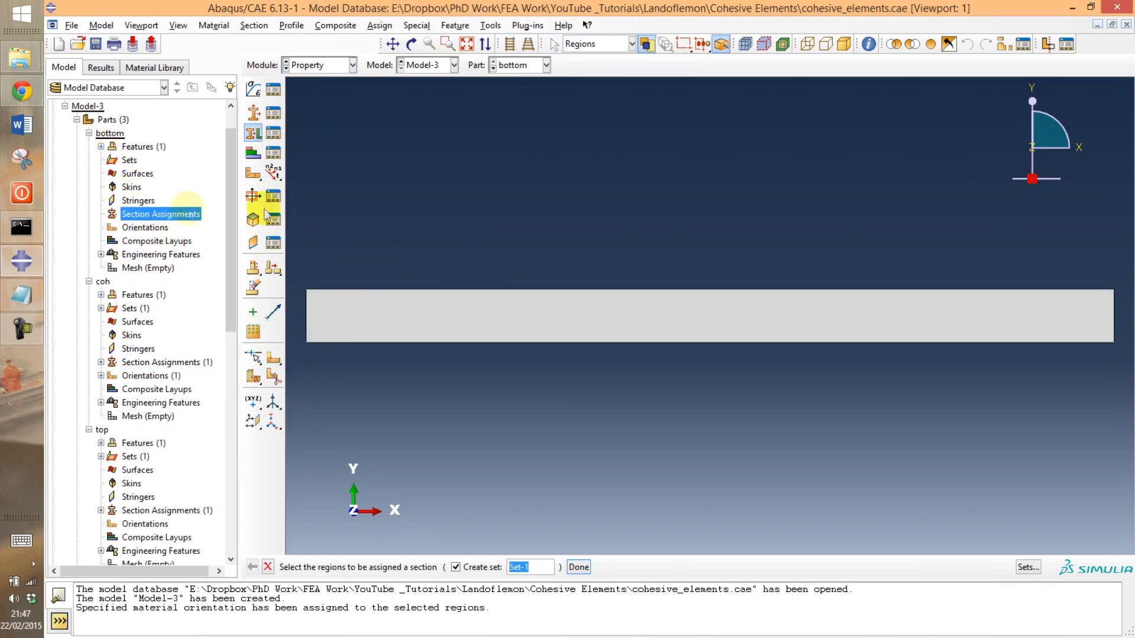
click(334, 311)
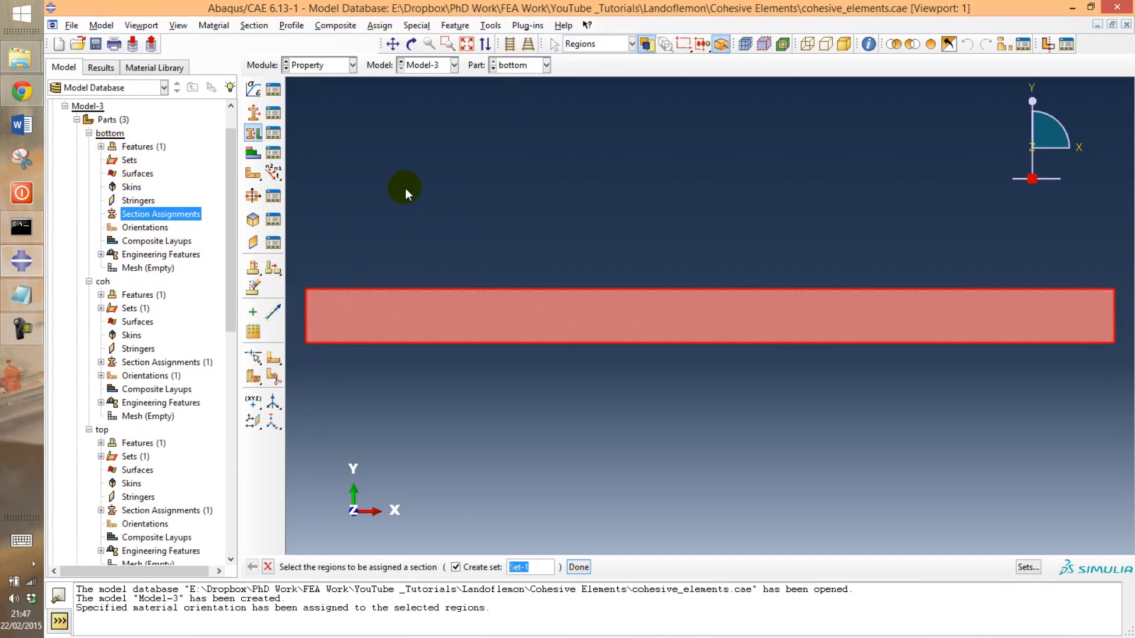
middle_click(405, 188)
click(318, 255)
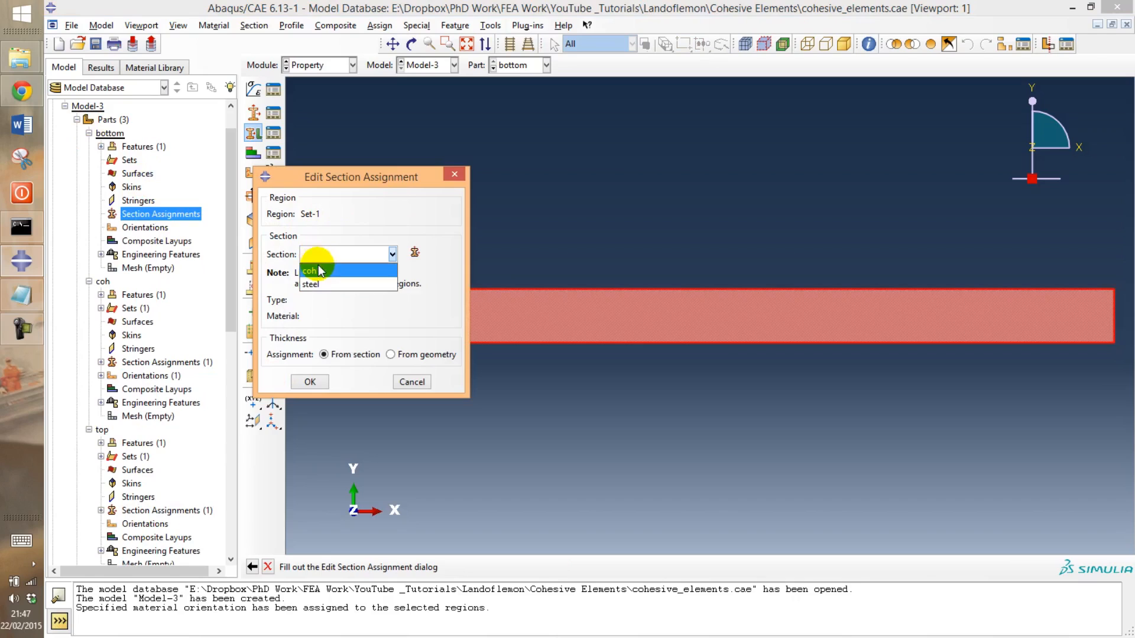
click(312, 284)
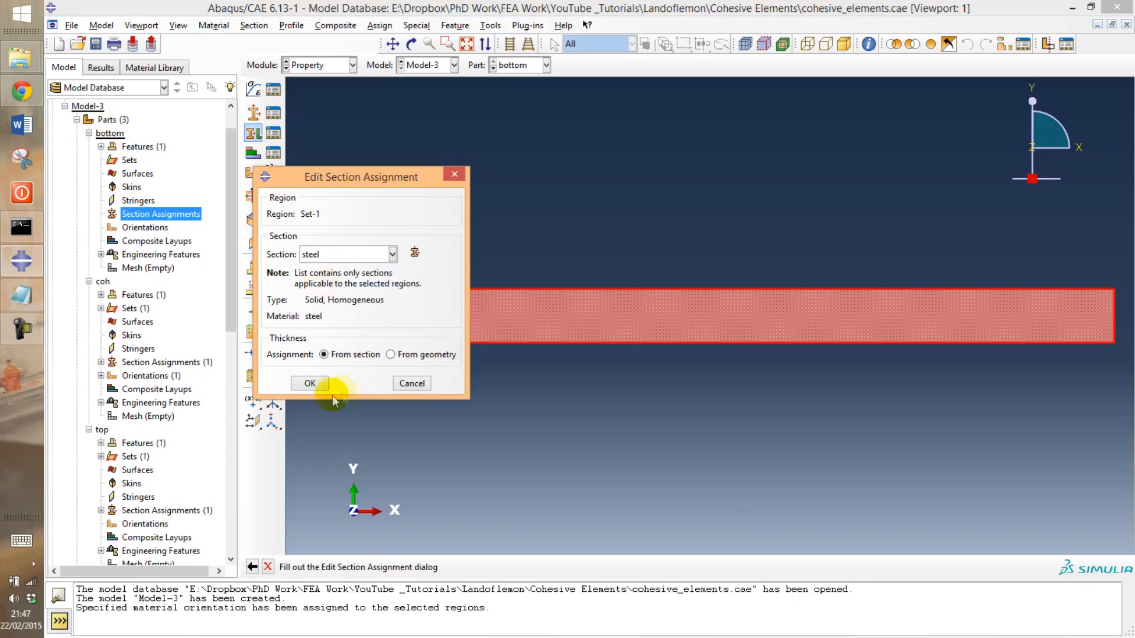
click(309, 381)
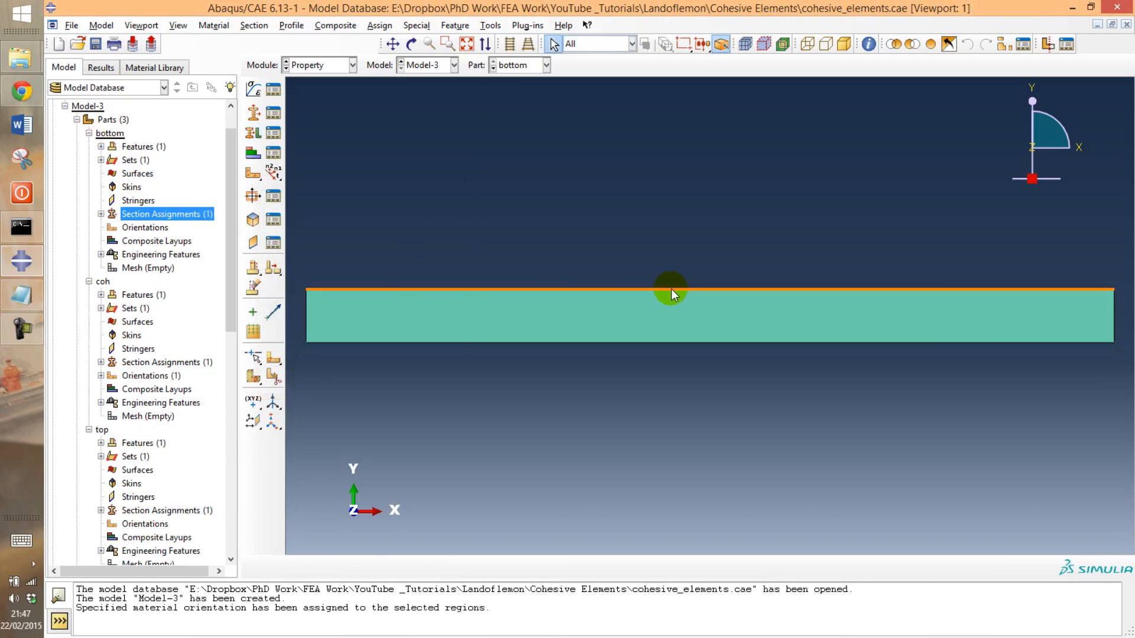
Step: Start a new Static, General analysis step in Model-3 after the Initial step
scroll(142, 299, down, 2)
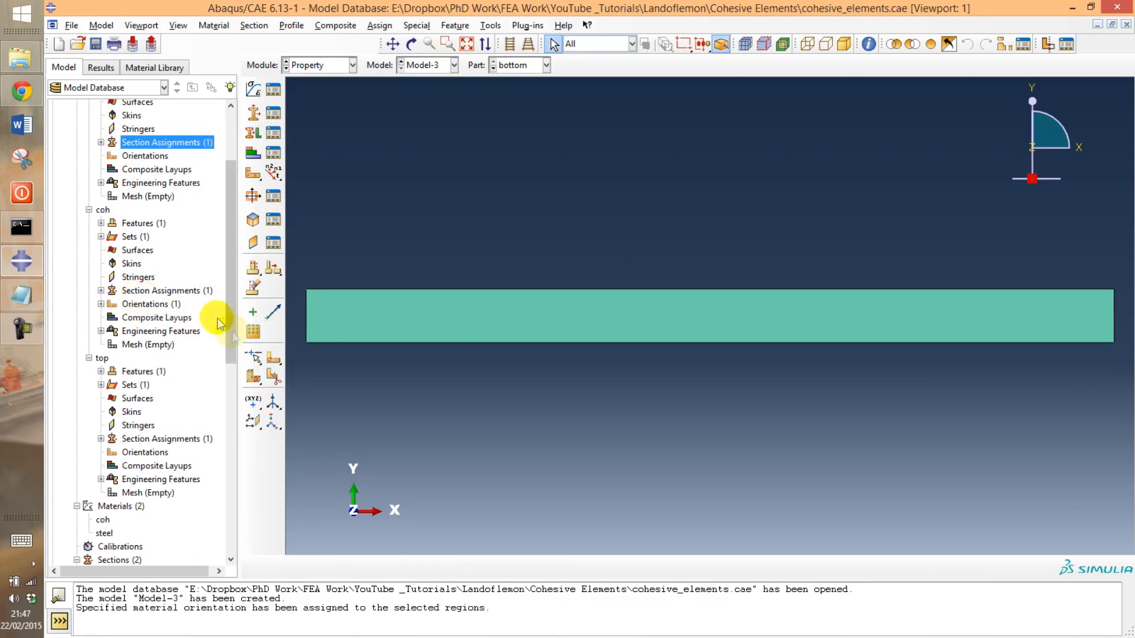
drag(233, 330, 246, 447)
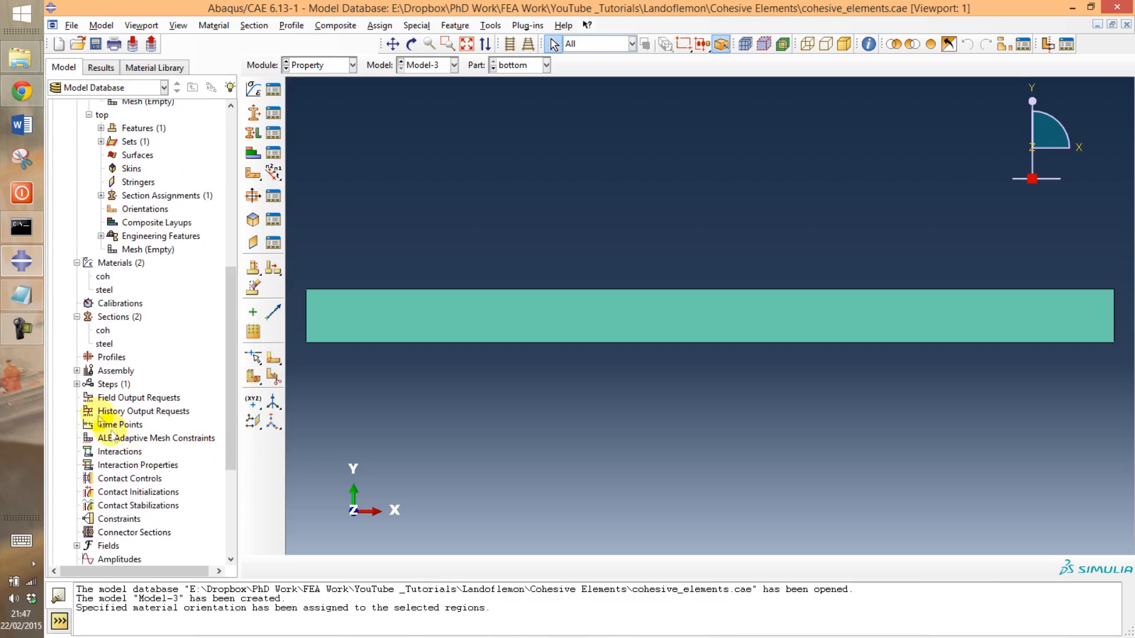
double_click(114, 385)
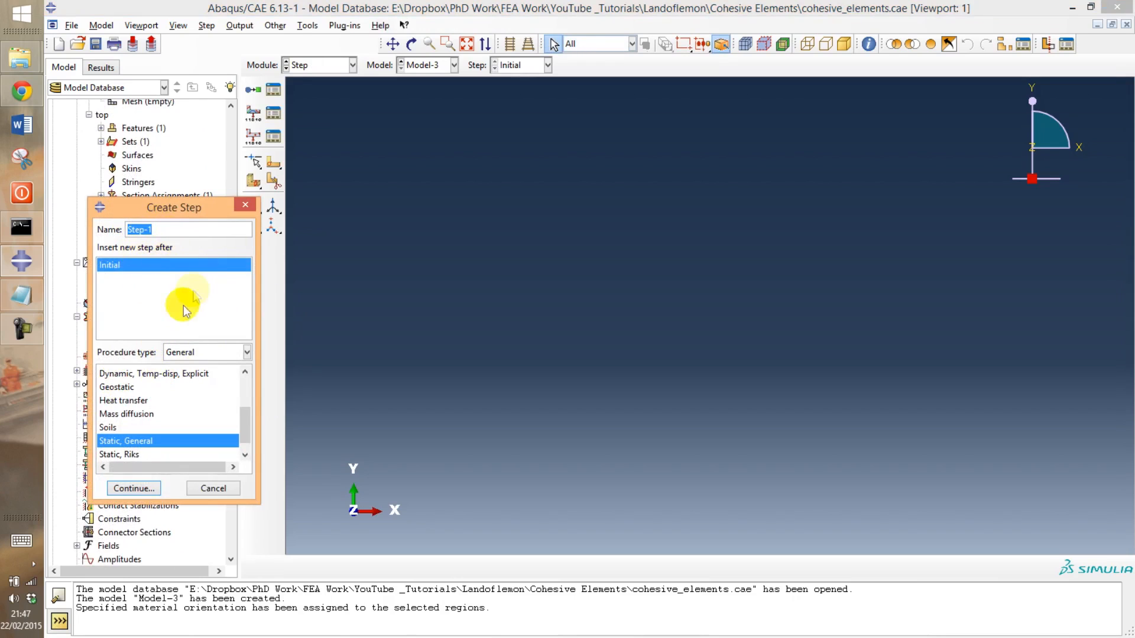
click(152, 489)
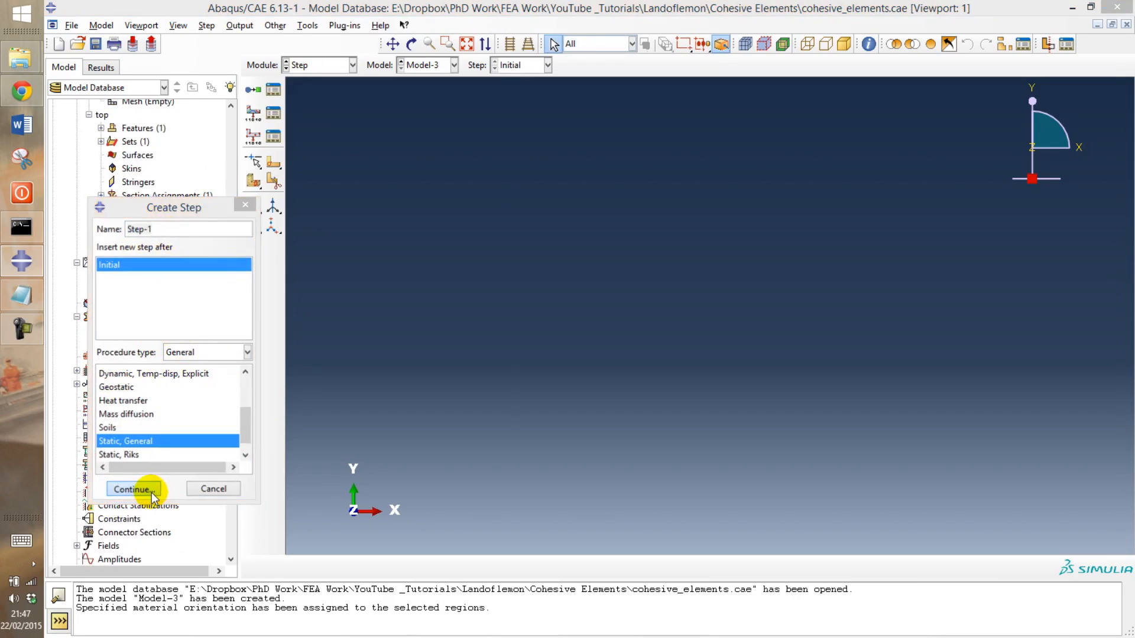
Step: Set the step's maximum number of increments to 10000, initial increment to 0.1 and minimum to 1E-015, and save it
click(174, 127)
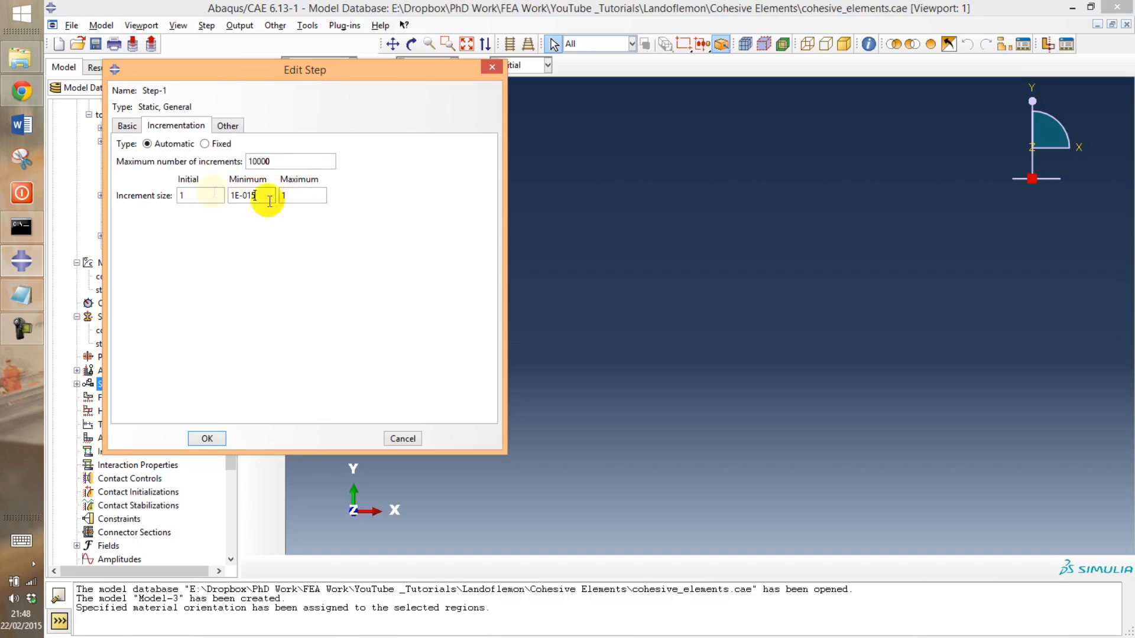
double_click(183, 196)
click(246, 197)
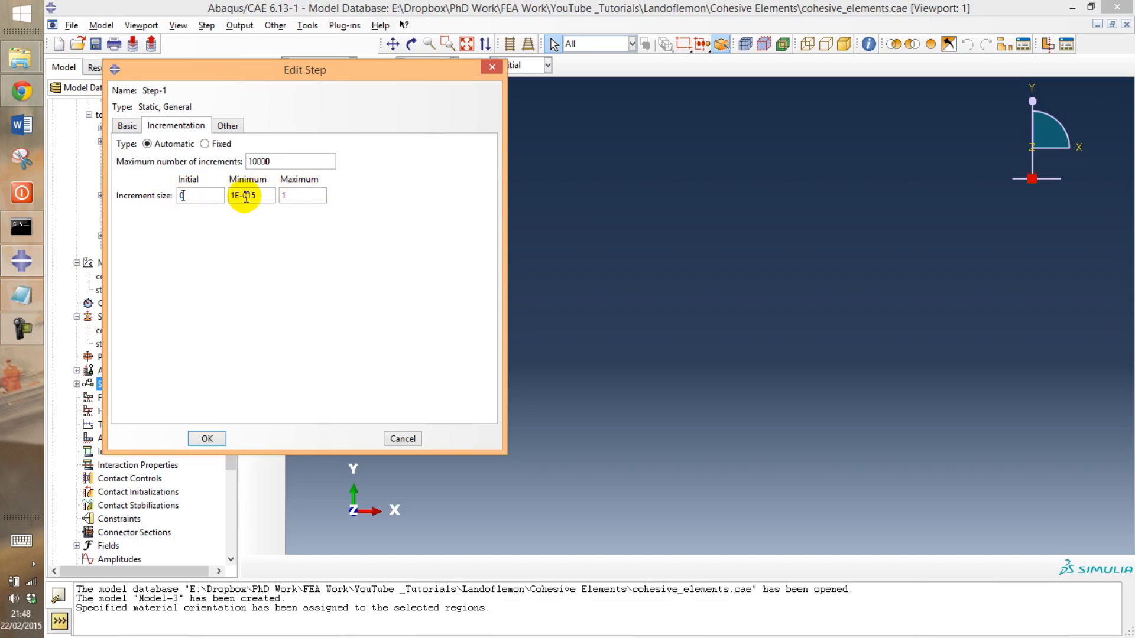
text(0.1)
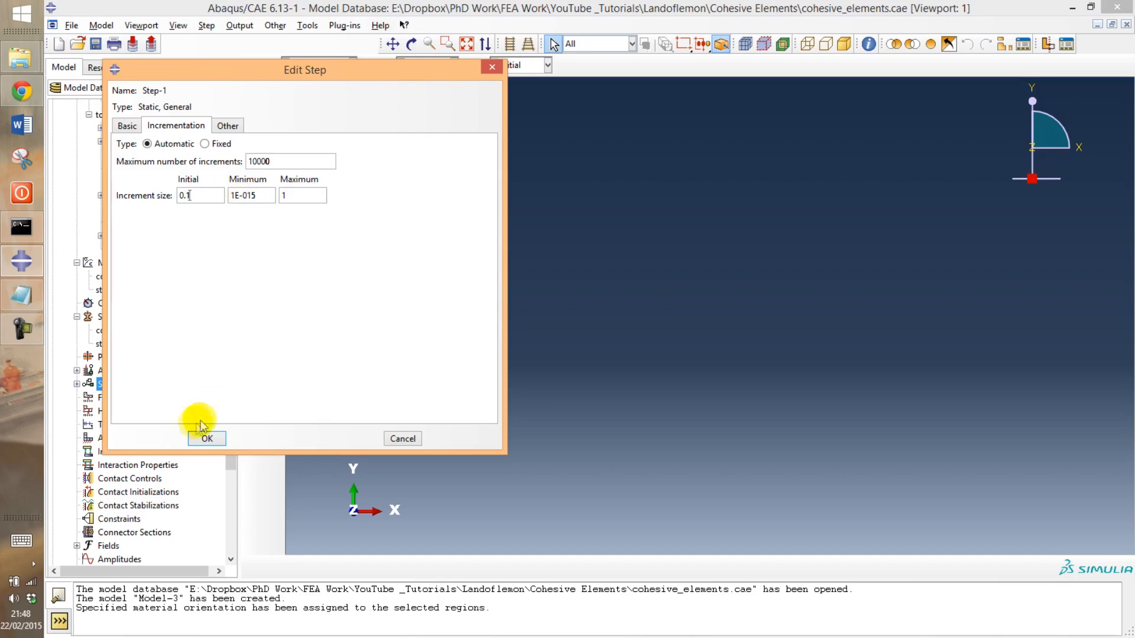
click(205, 439)
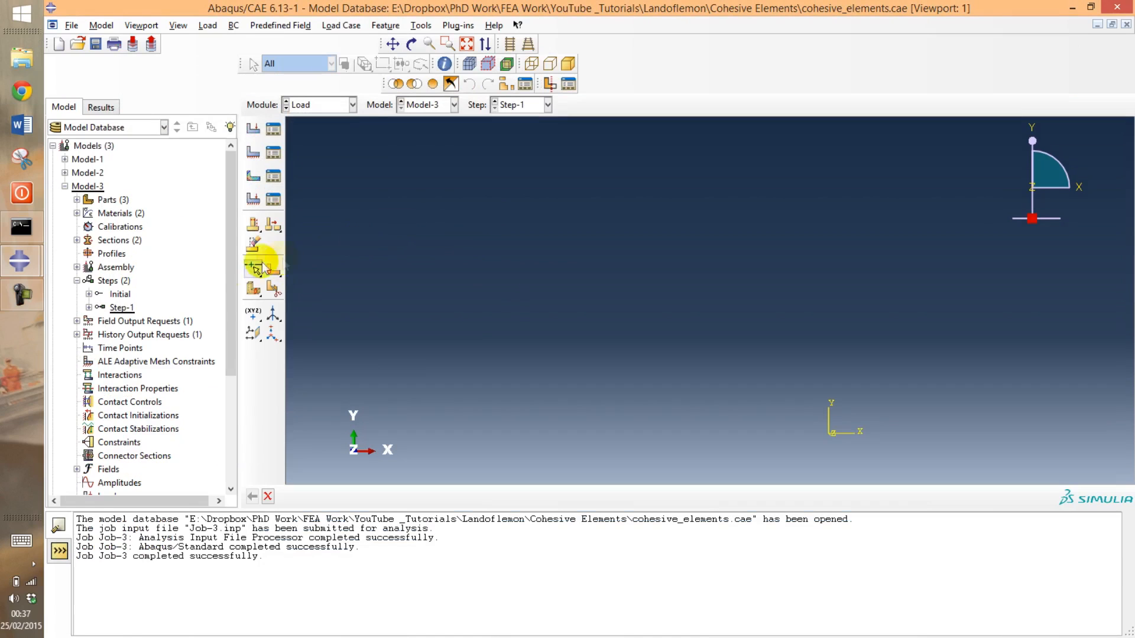
Step: Edit Step-1 to turn on Nlgeom for large-displacement effects and save the step
right_click(114, 310)
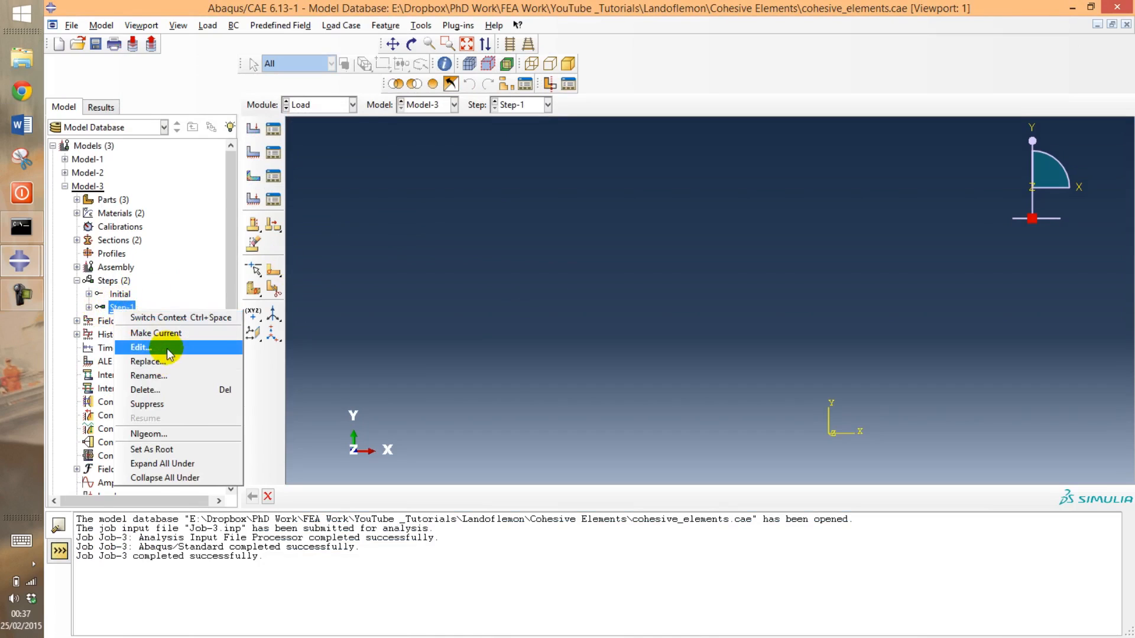
click(148, 347)
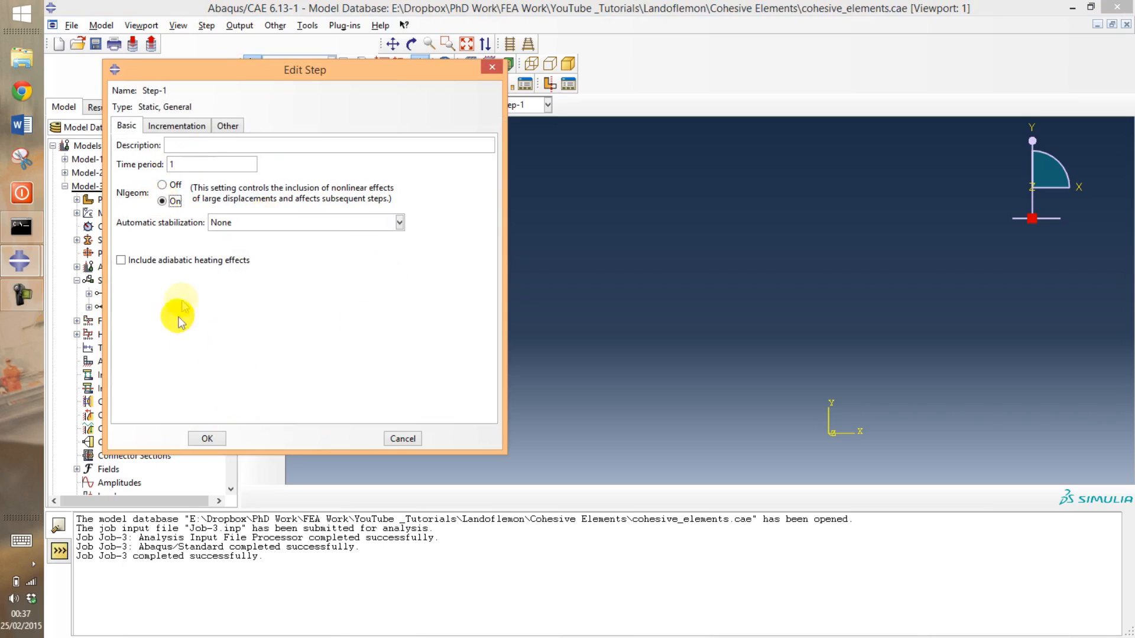
drag(321, 80, 595, 34)
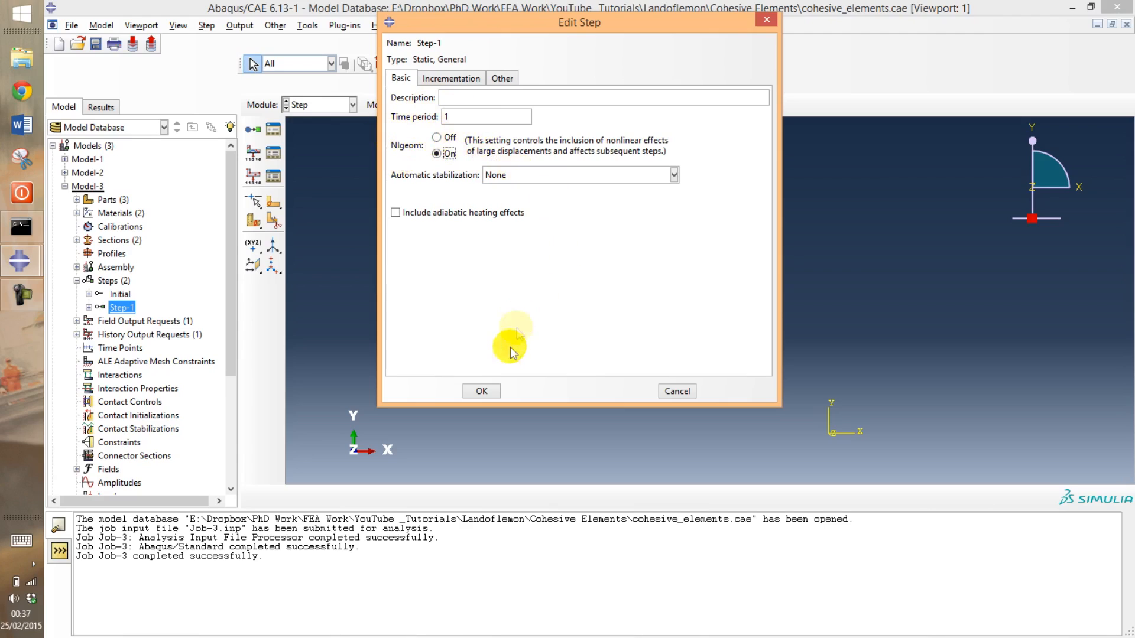
click(476, 391)
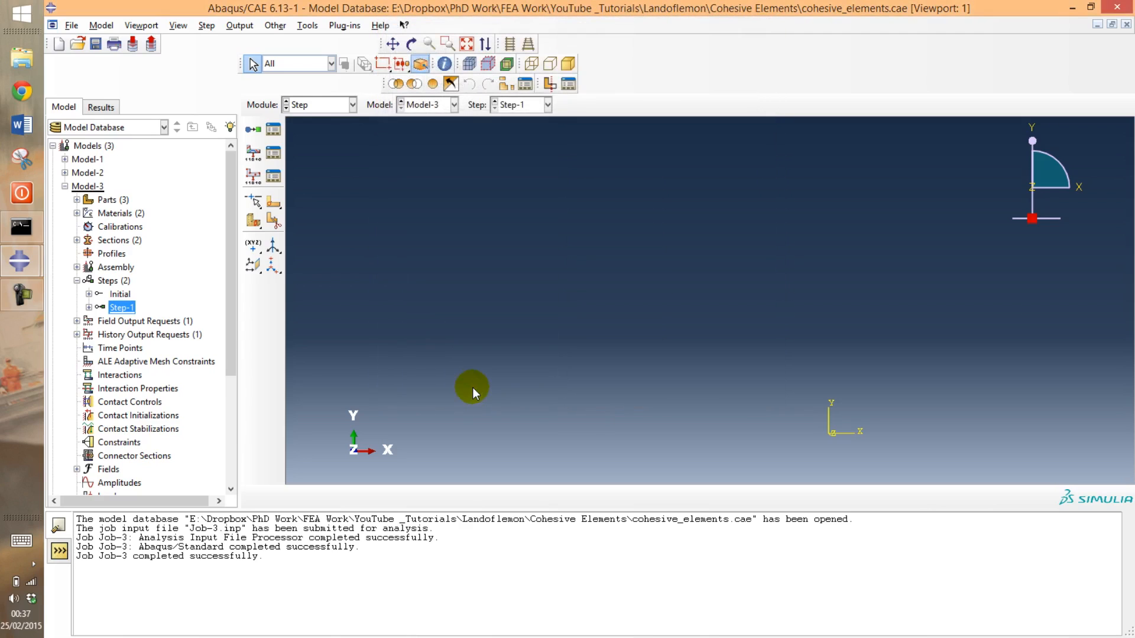
Step: Create an assembly instance of the bottom part with auto-offset from other instances enabled
double_click(116, 268)
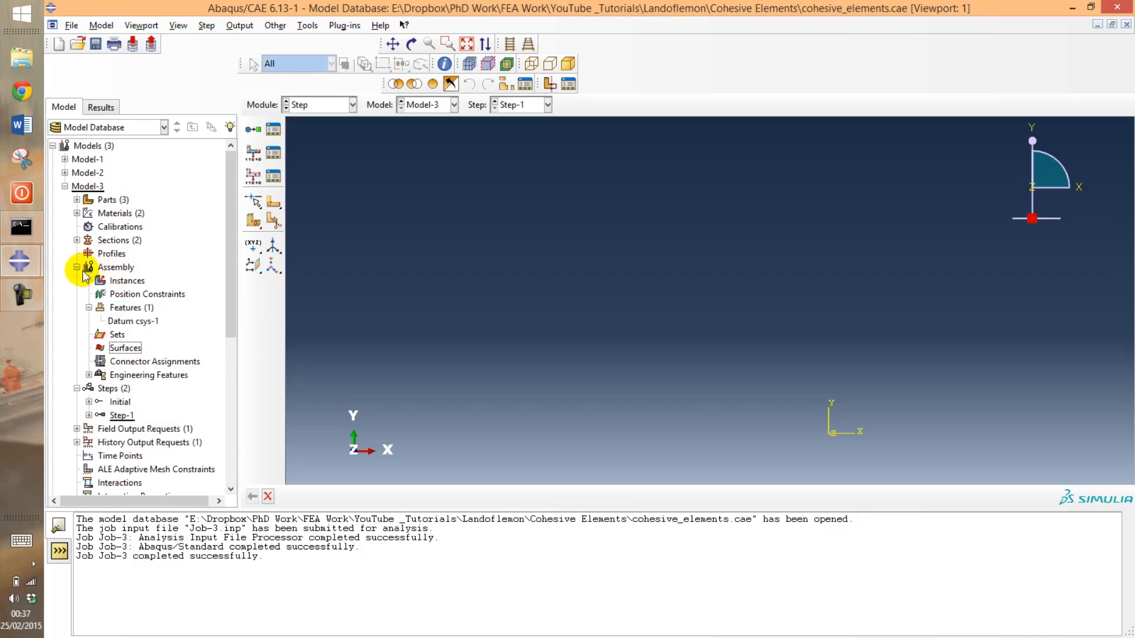
double_click(128, 282)
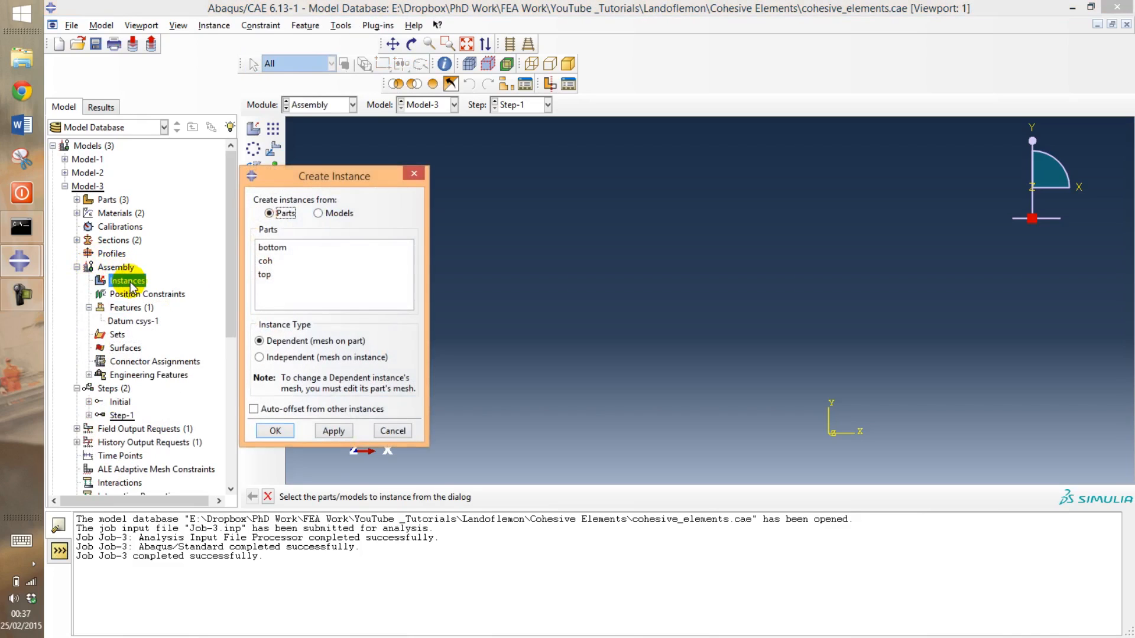
click(271, 249)
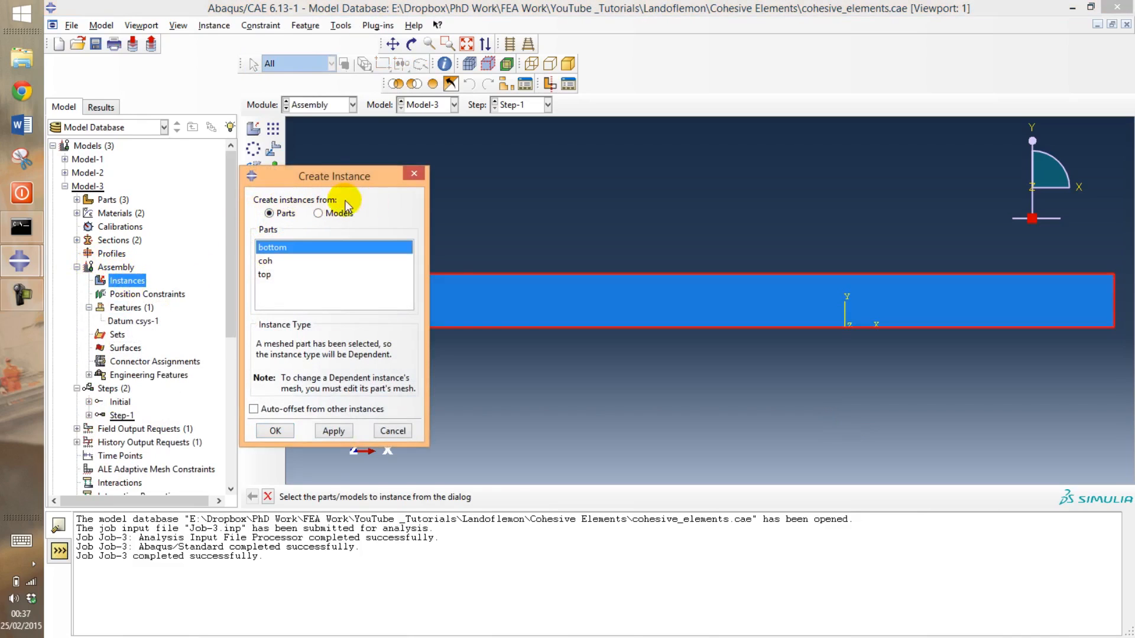
drag(337, 180, 400, 136)
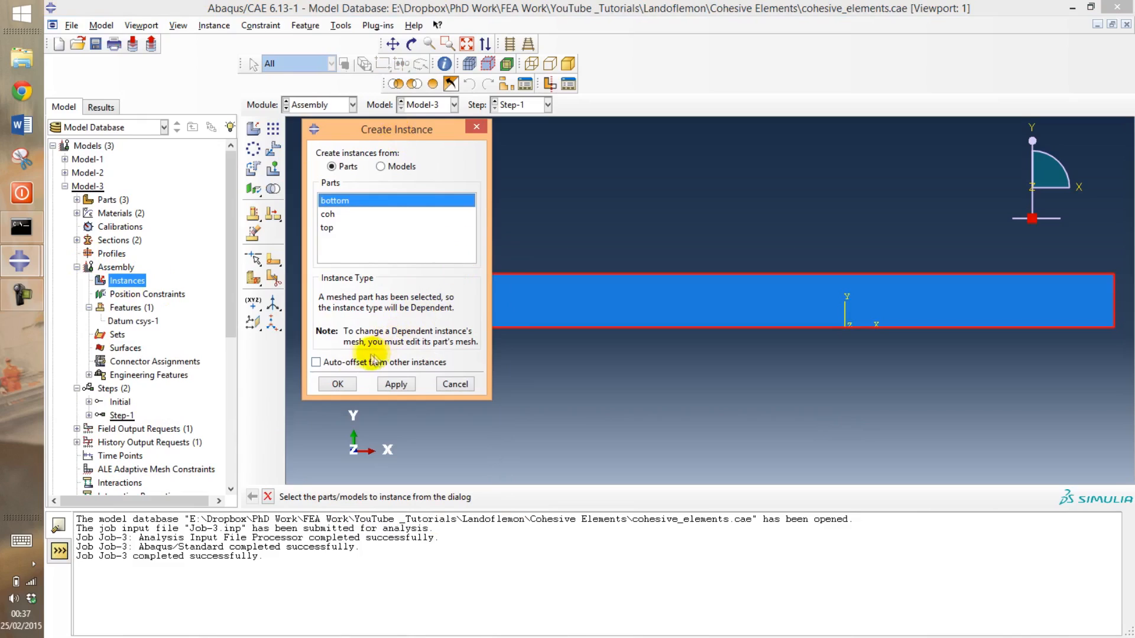
click(352, 364)
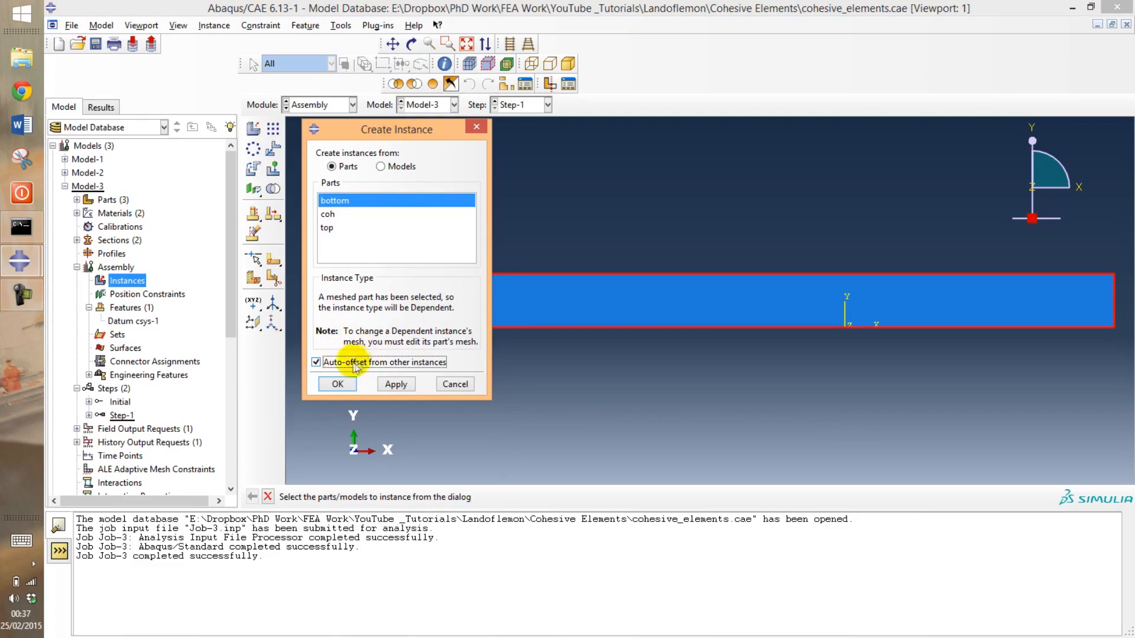
click(403, 385)
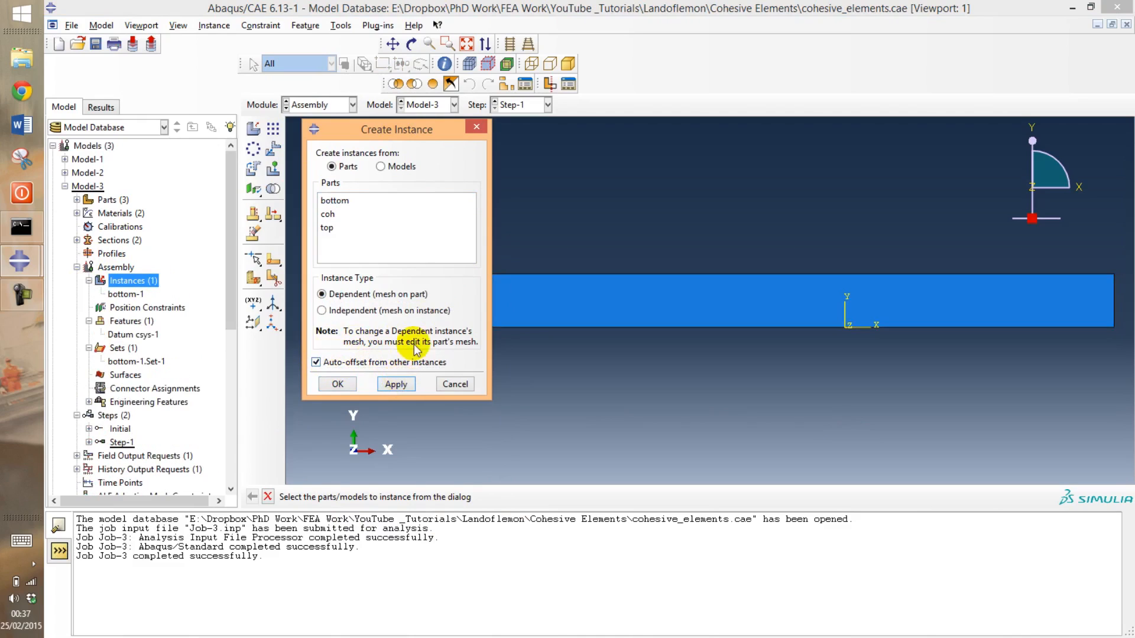
Step: Add auto-offset instances of the coh and top parts to the assembly and finish creating instances
click(358, 217)
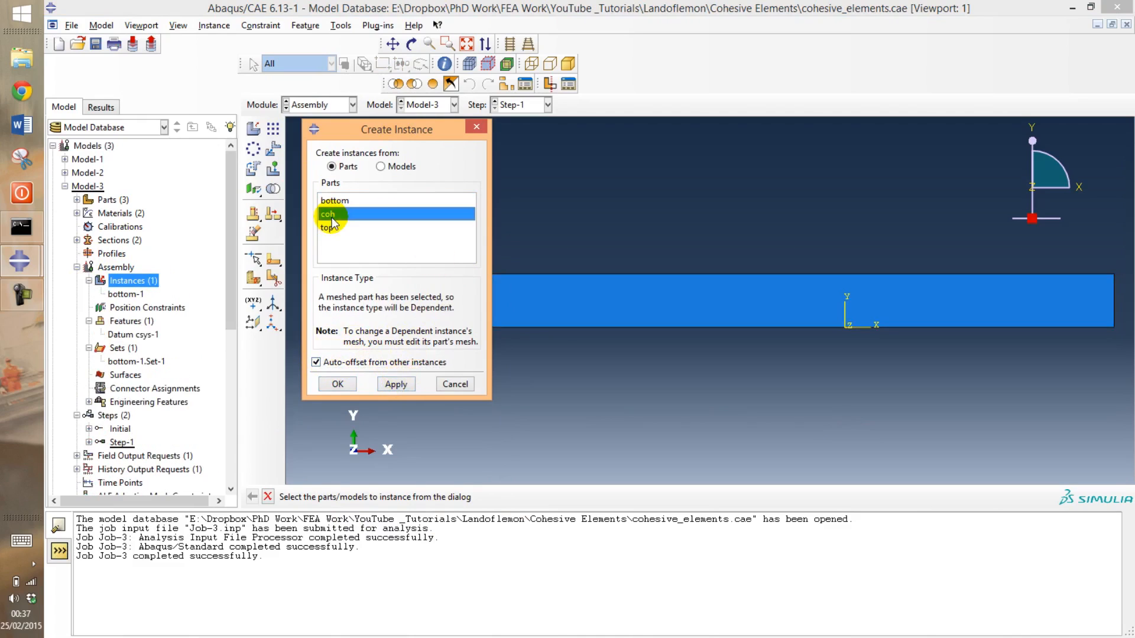
click(395, 384)
click(328, 228)
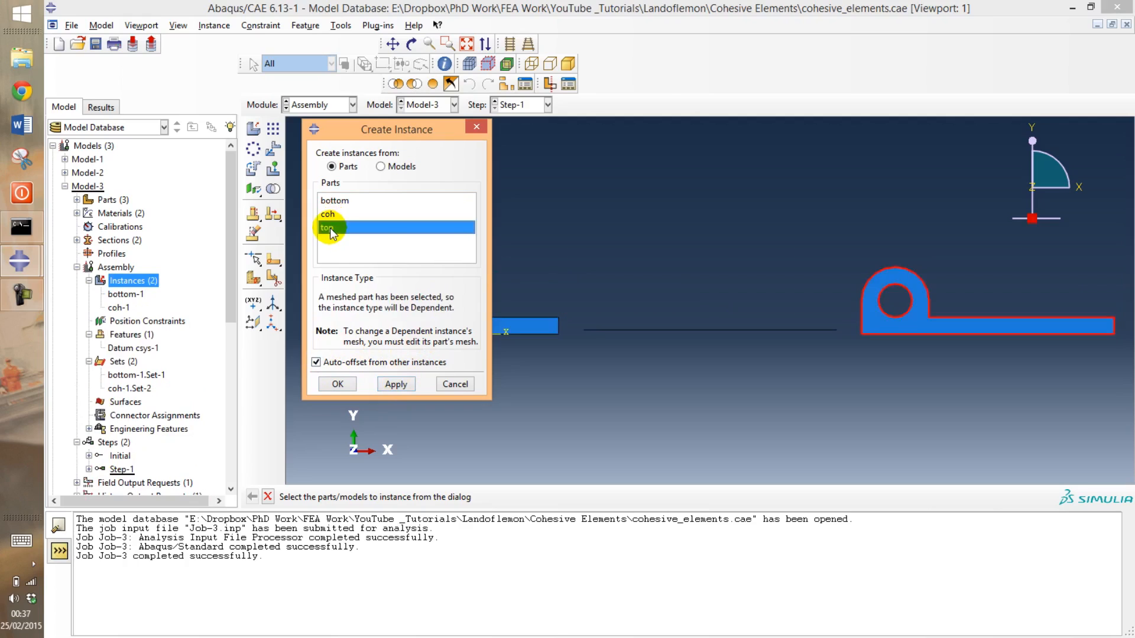
click(395, 384)
click(454, 384)
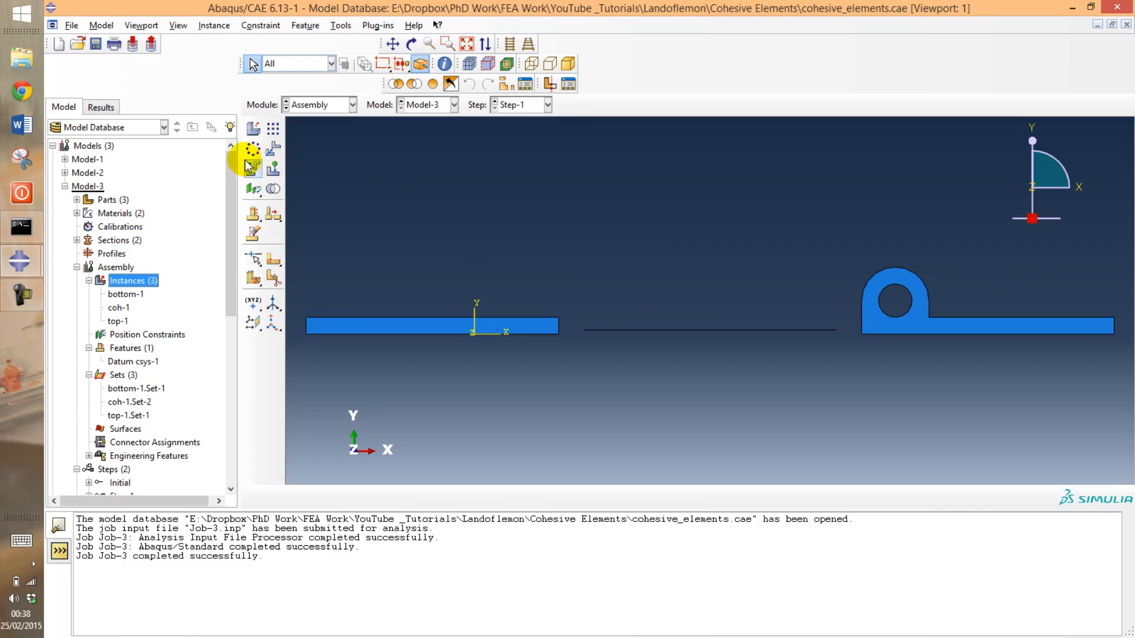
Step: Start a Tie constraint named coh2bottom with the upper edge of the bottom part as its master surface
drag(235, 170, 229, 239)
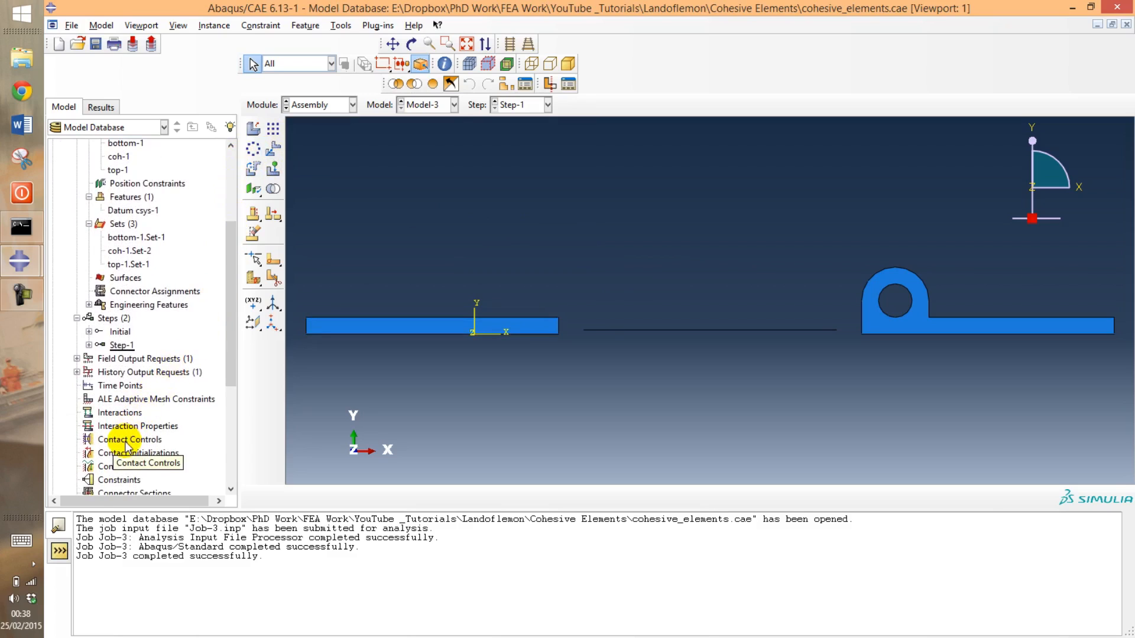
double_click(129, 481)
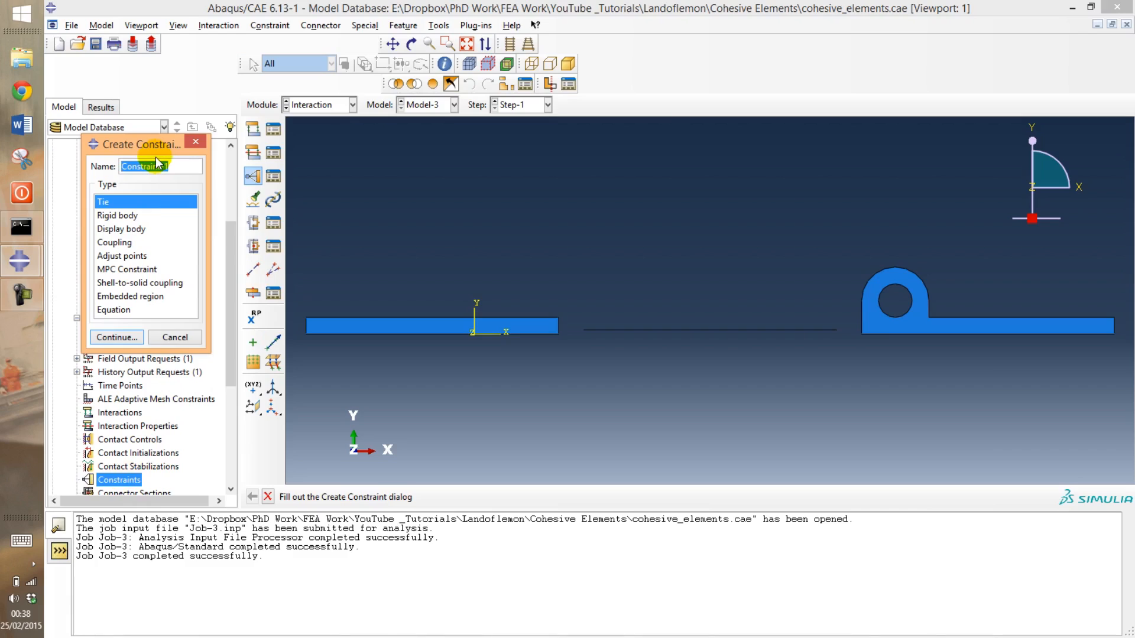
text(coh2bottom)
click(115, 337)
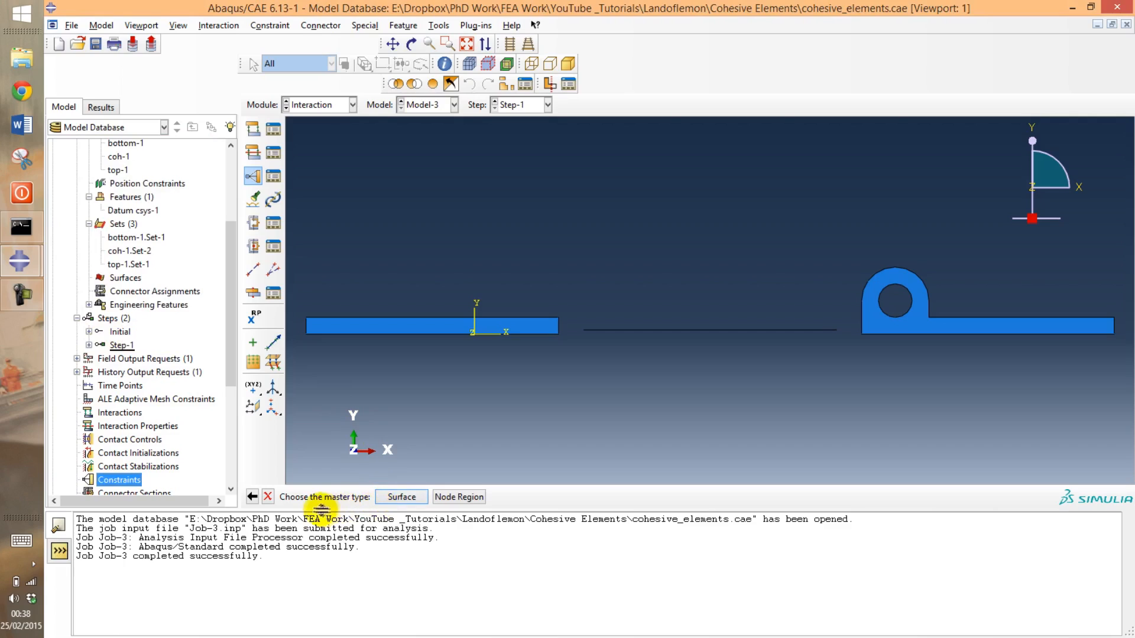
click(395, 497)
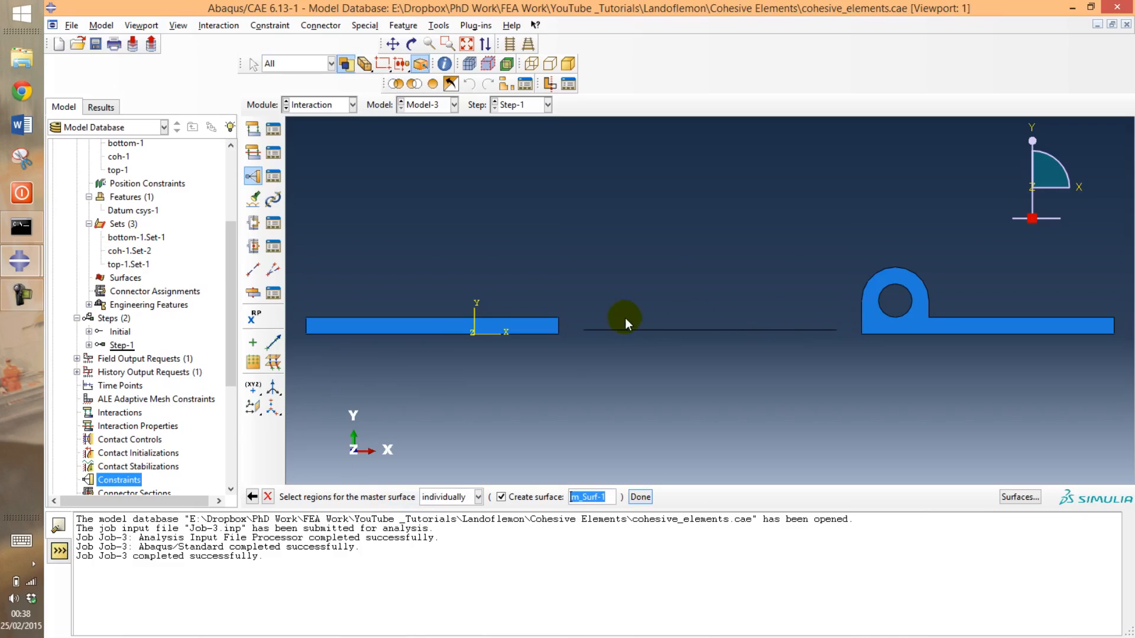
click(370, 319)
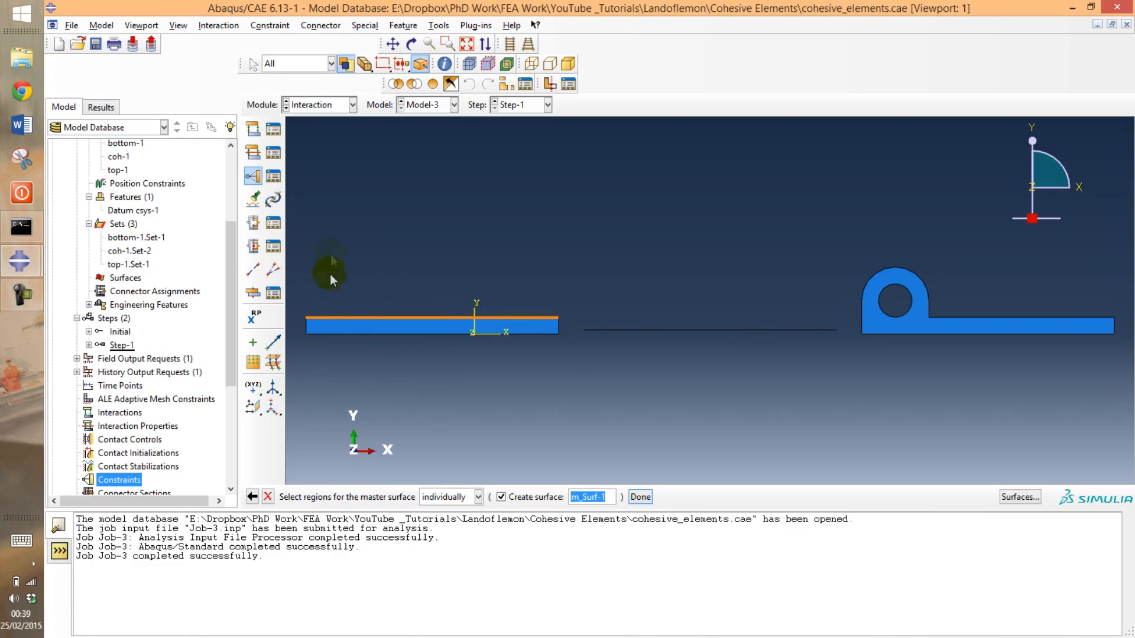
middle_click(357, 412)
Step: Pick the cohesive layer's lower edge as the slave surface and create the coh2bottom tie with its default settings
click(381, 495)
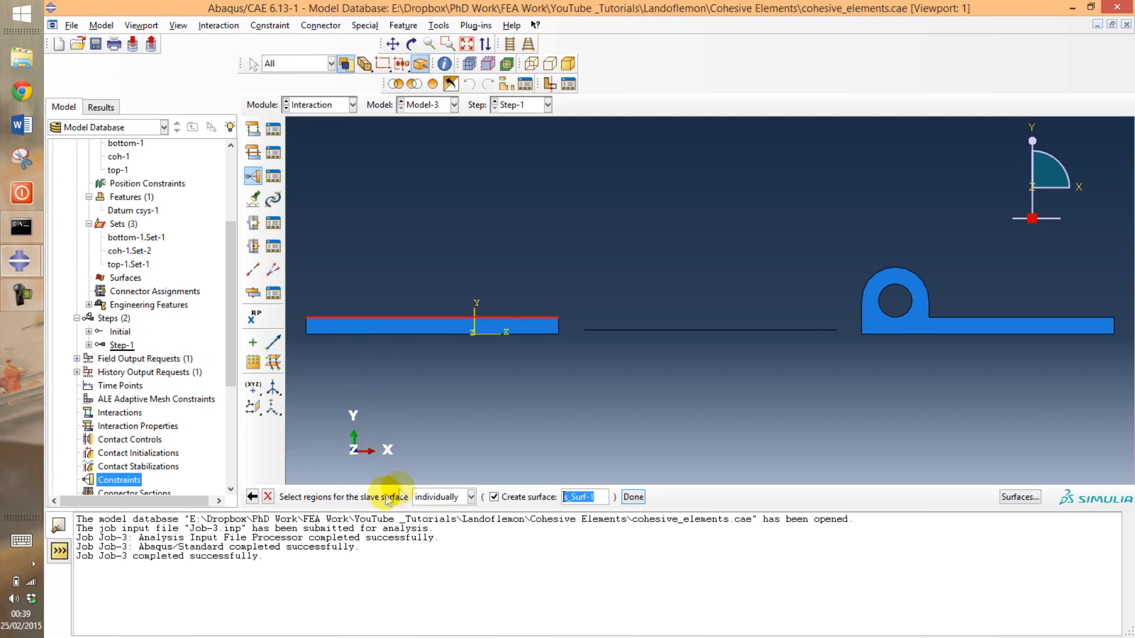
scroll(577, 362, up, 4)
scroll(628, 300, up, 5)
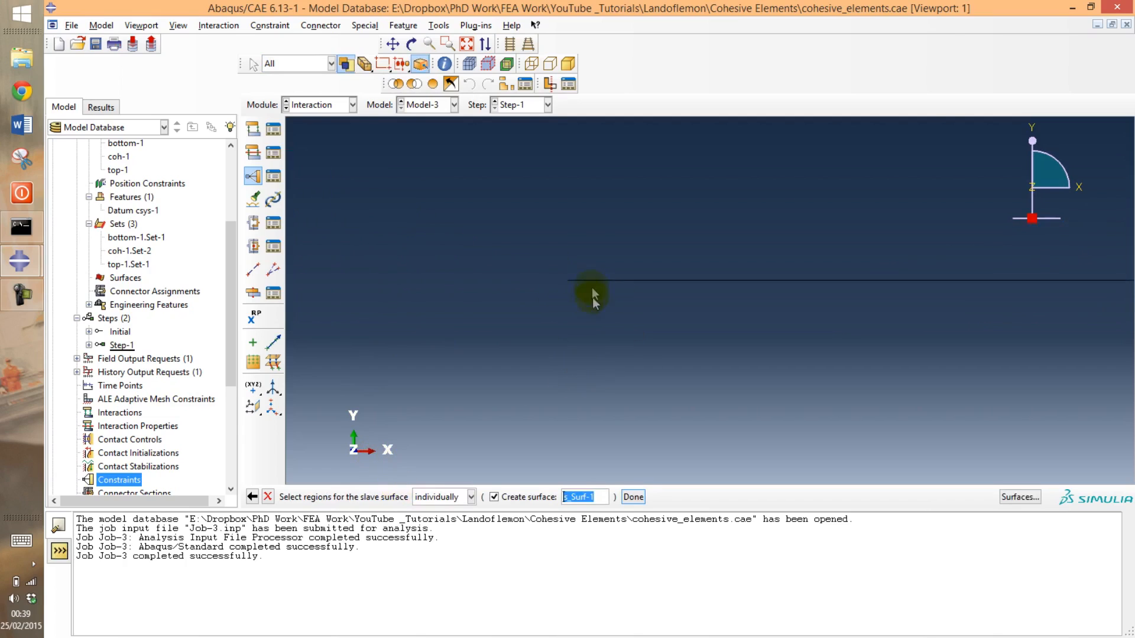
scroll(570, 262, up, 6)
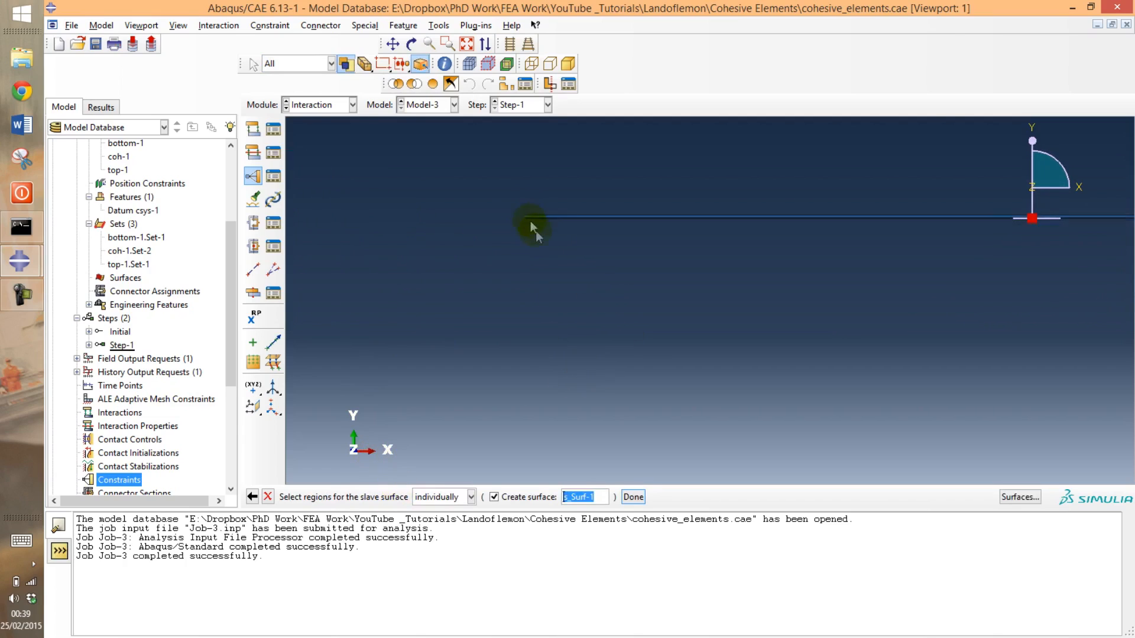
scroll(555, 228, up, 2)
click(560, 239)
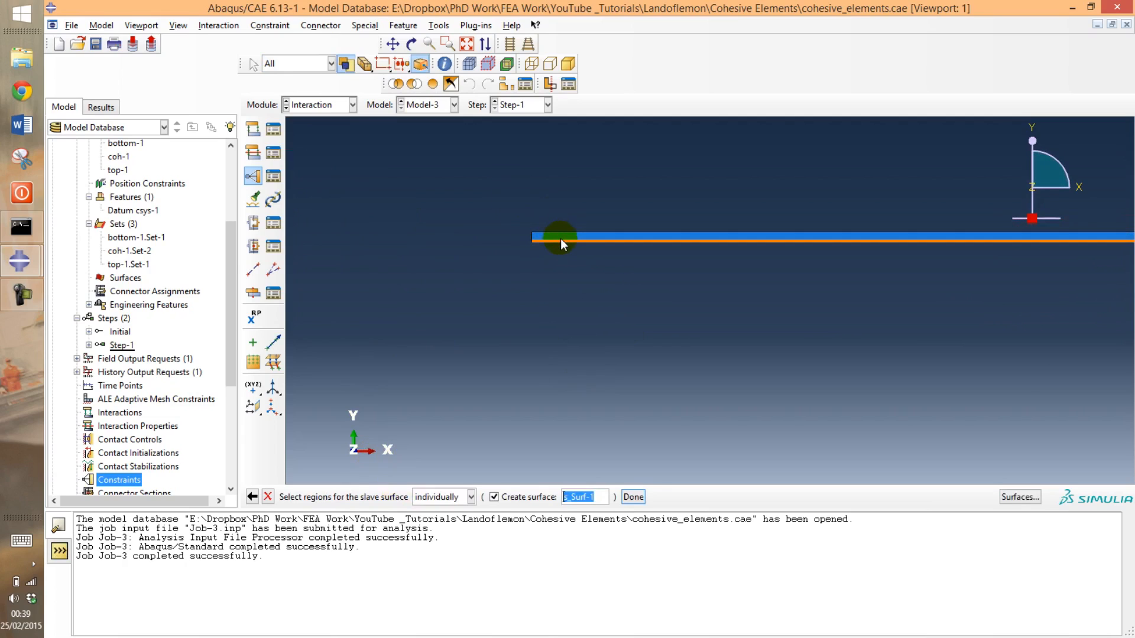
middle_click(519, 303)
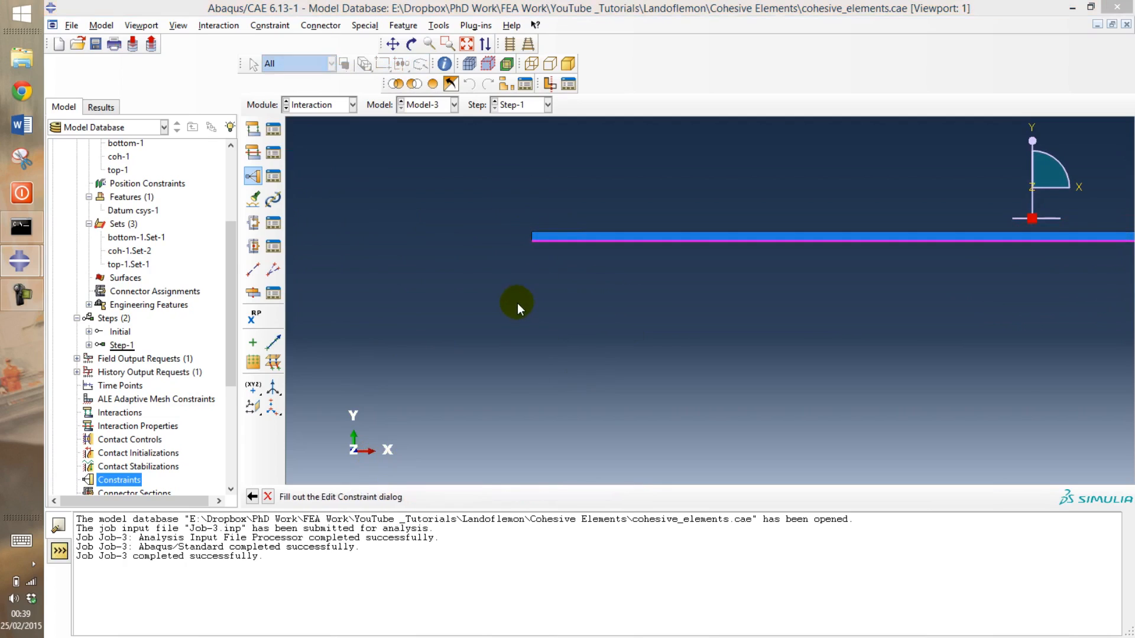
drag(136, 141, 413, 172)
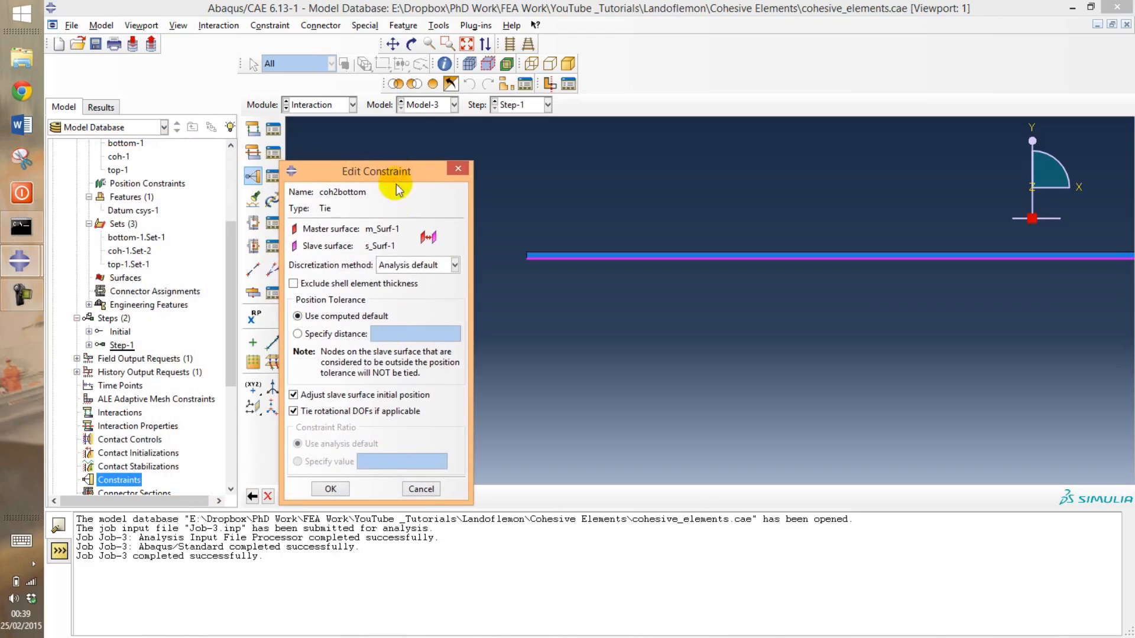
click(331, 489)
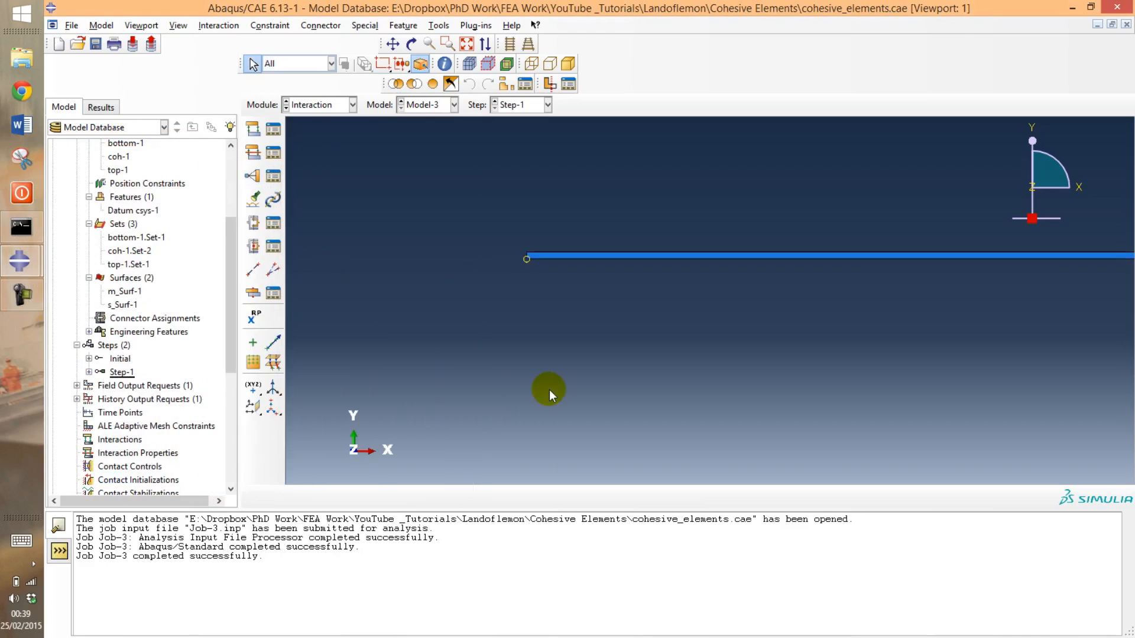
click(467, 45)
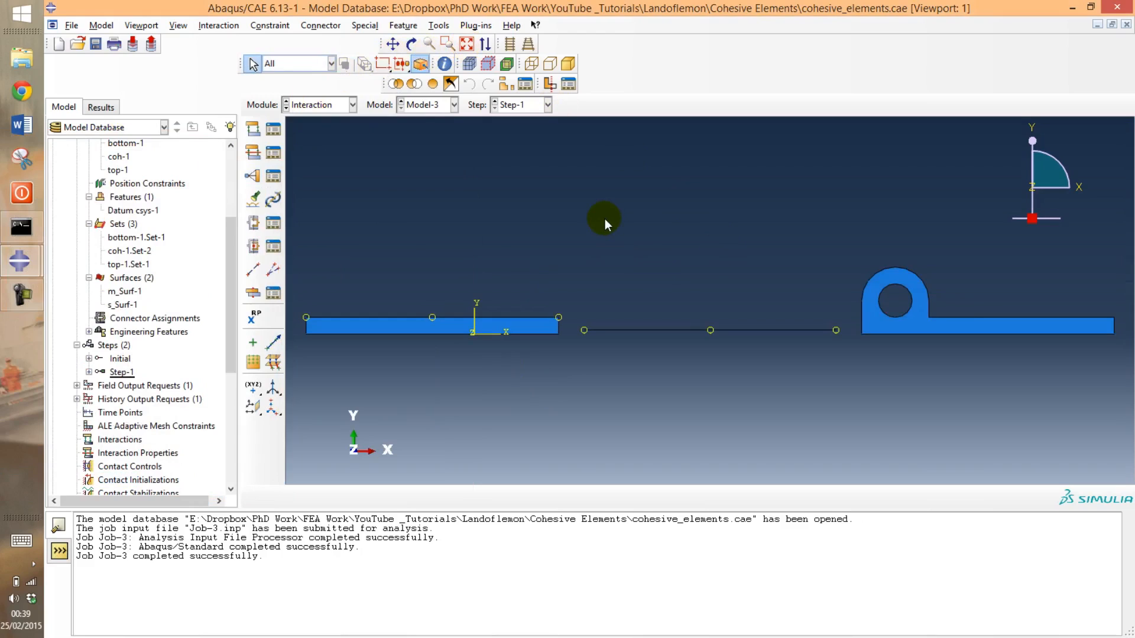
Step: Rearrange the selection, display group, render style and query toolbars into a single row to enlarge the viewport
drag(241, 69, 552, 43)
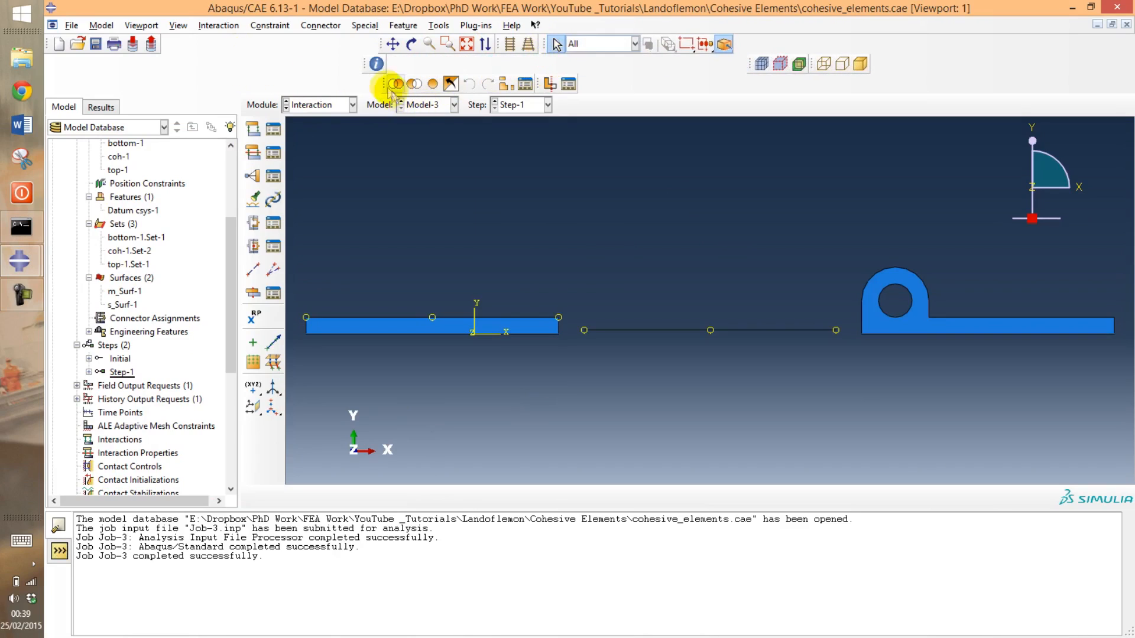
drag(387, 81, 780, 44)
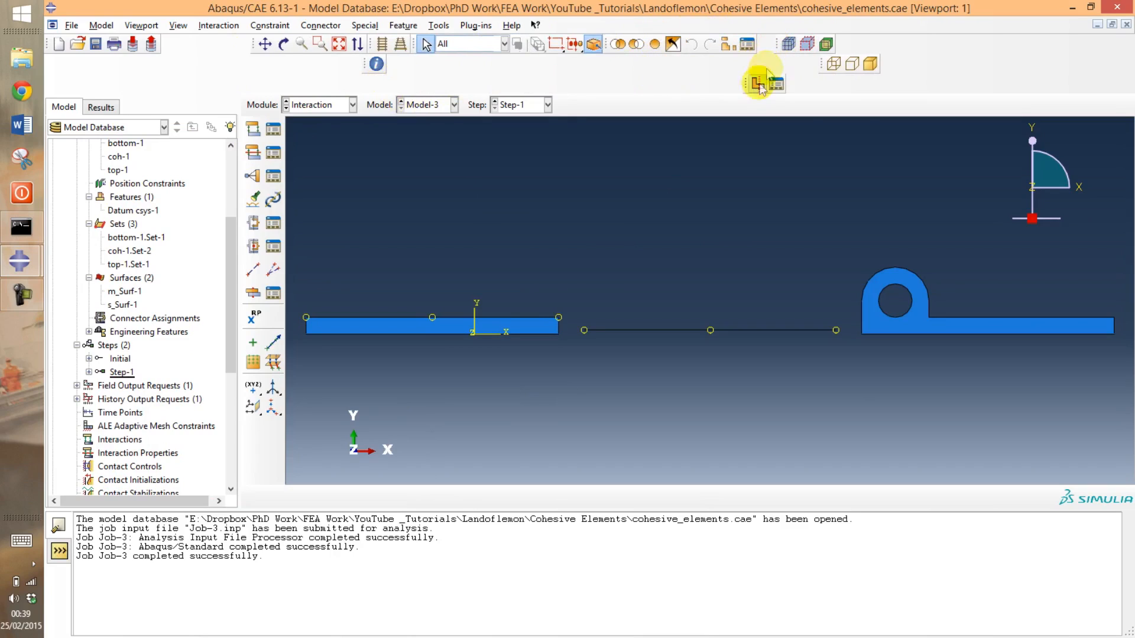
drag(748, 86, 849, 49)
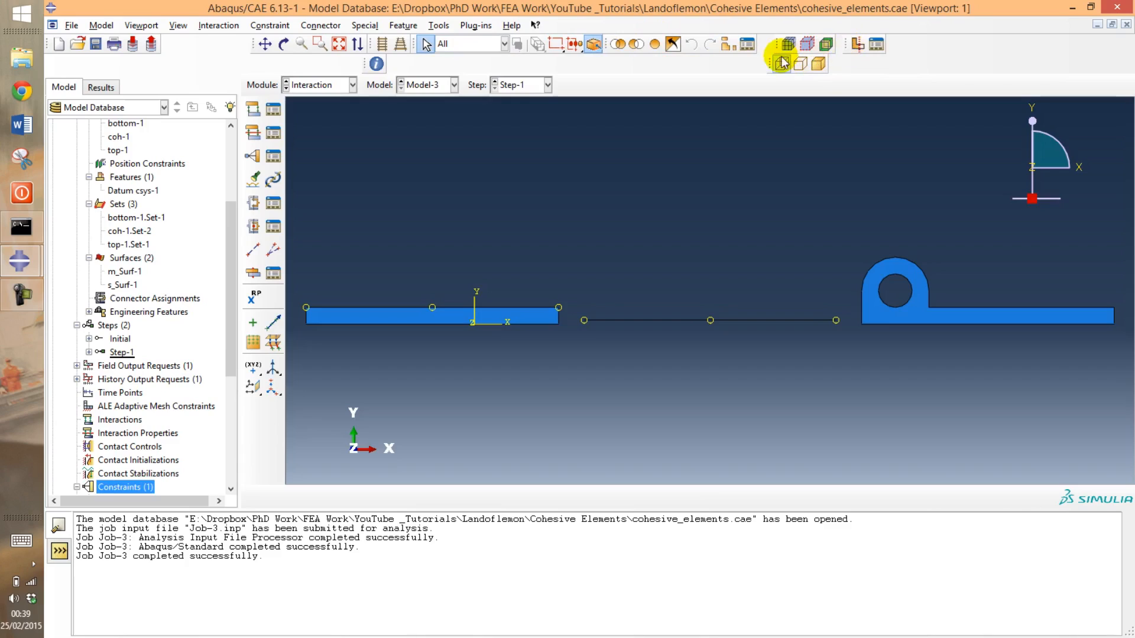
drag(771, 63, 901, 45)
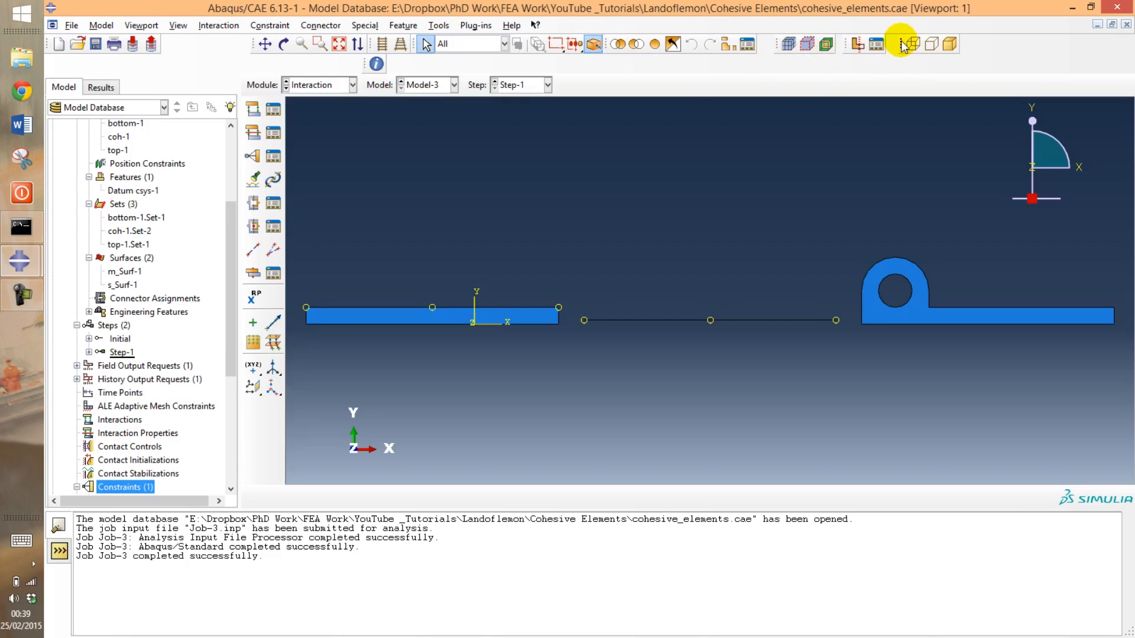
drag(366, 64, 894, 31)
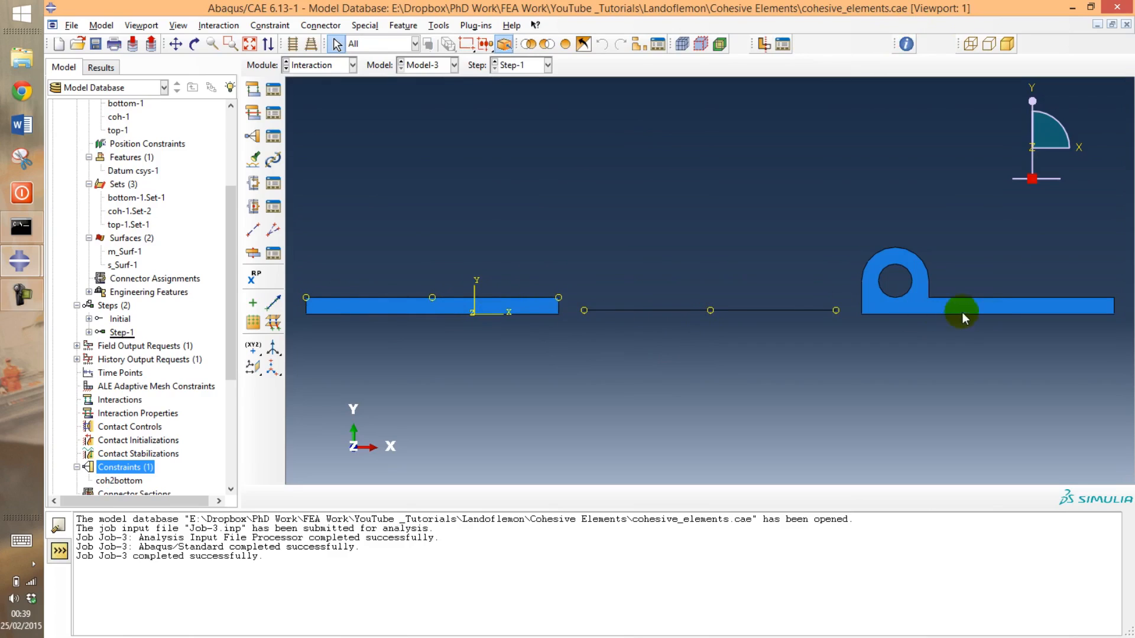
Step: Start a Tie constraint named top2coh with the lower edge of the top part as its master surface
double_click(139, 469)
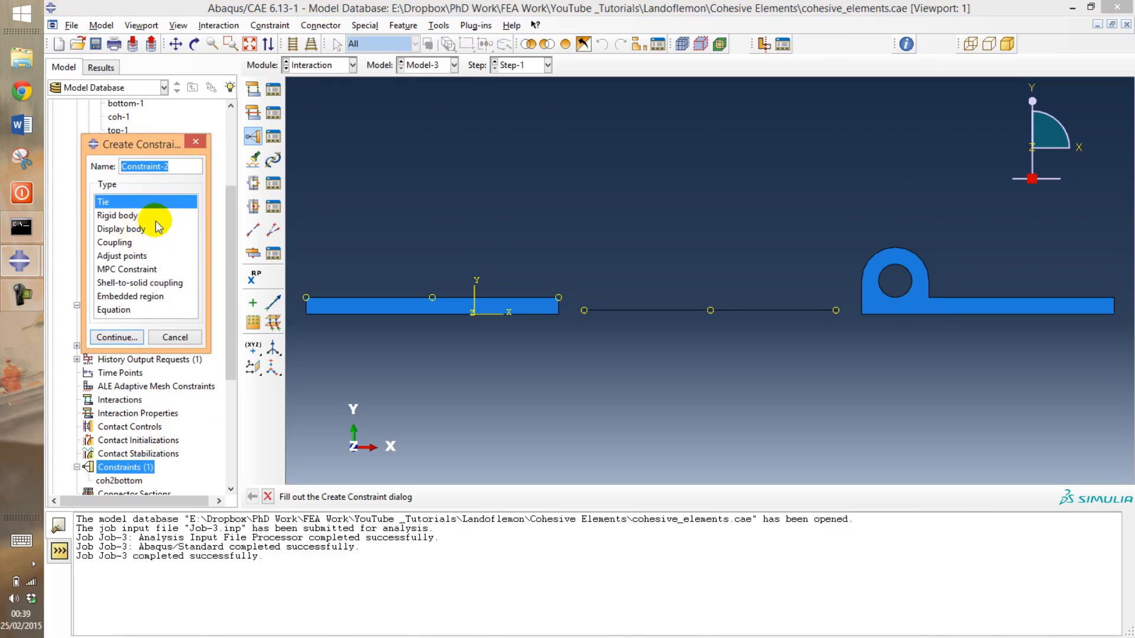
text(top)
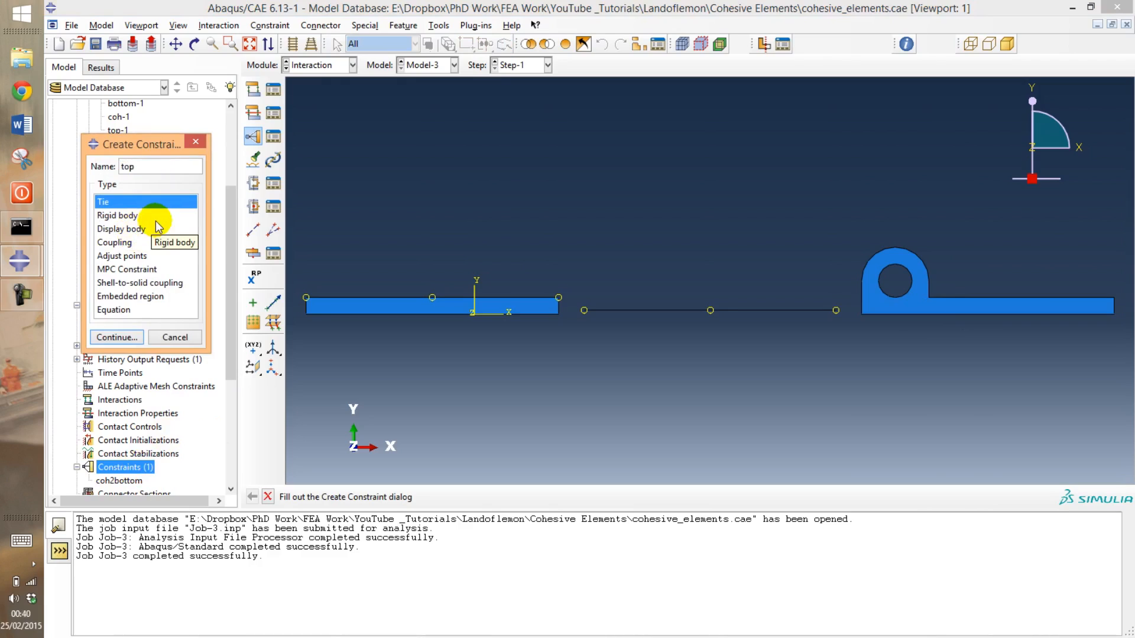
text(2coh)
click(131, 338)
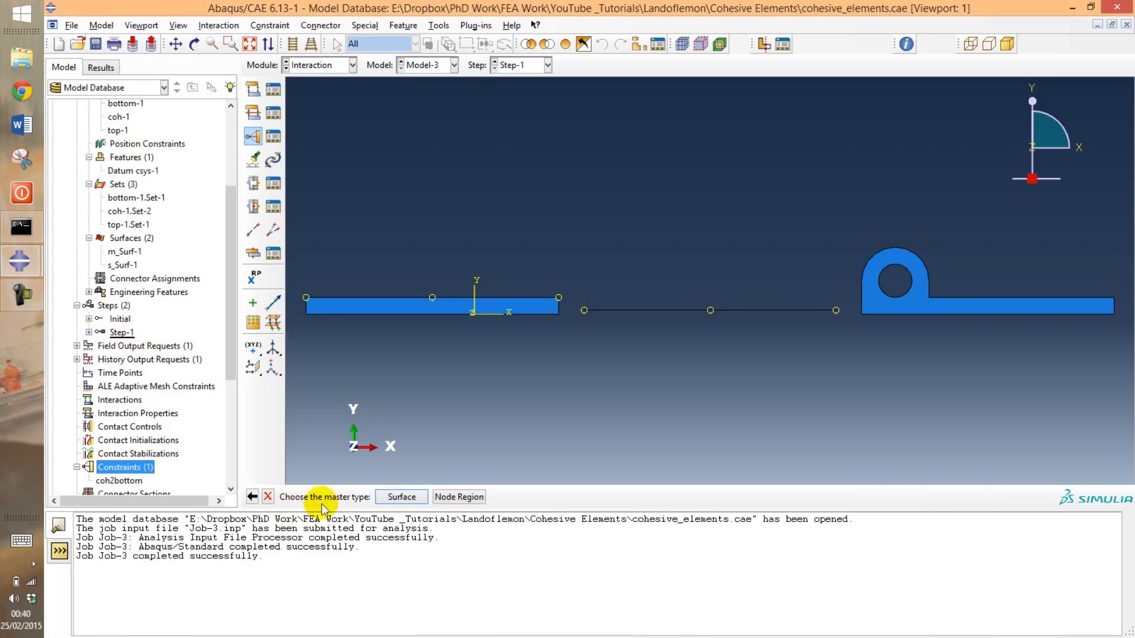
click(381, 502)
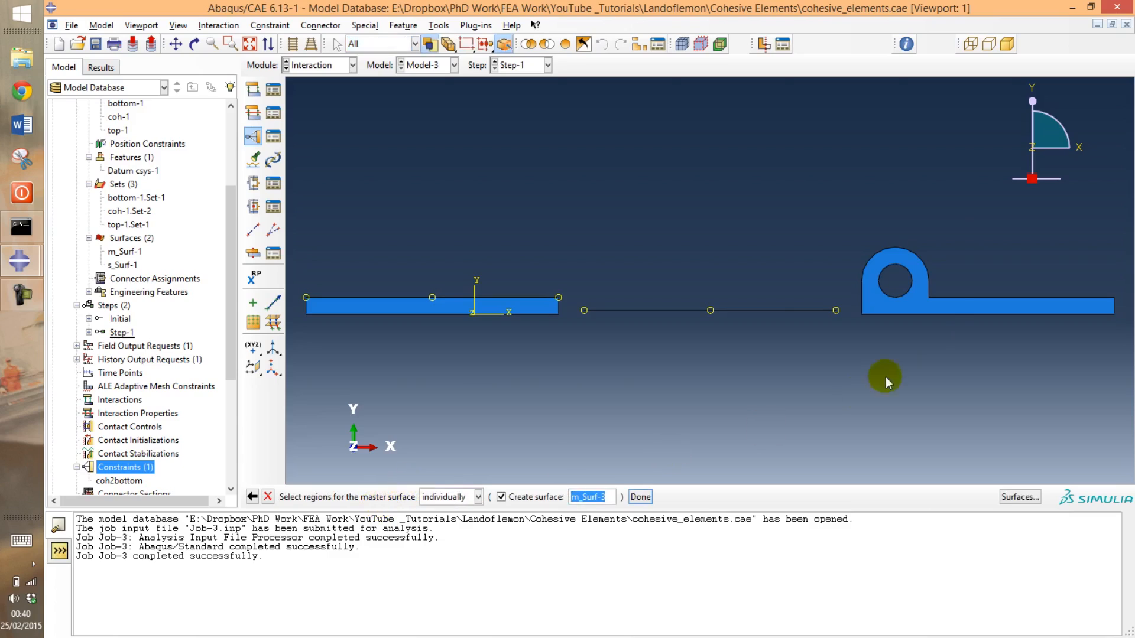
click(951, 315)
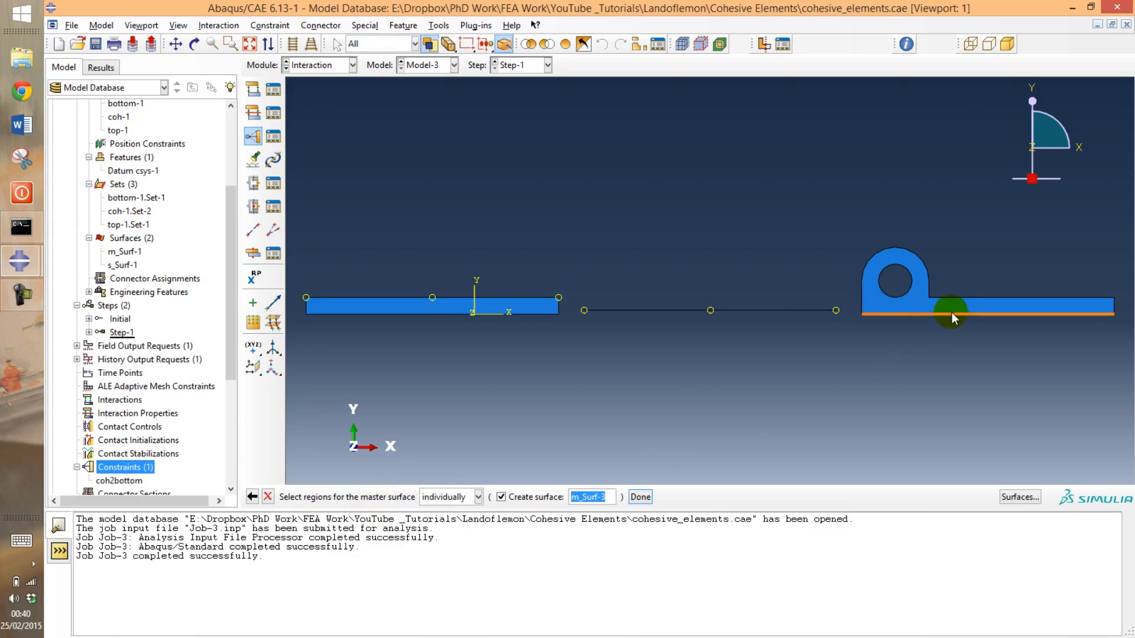
middle_click(446, 463)
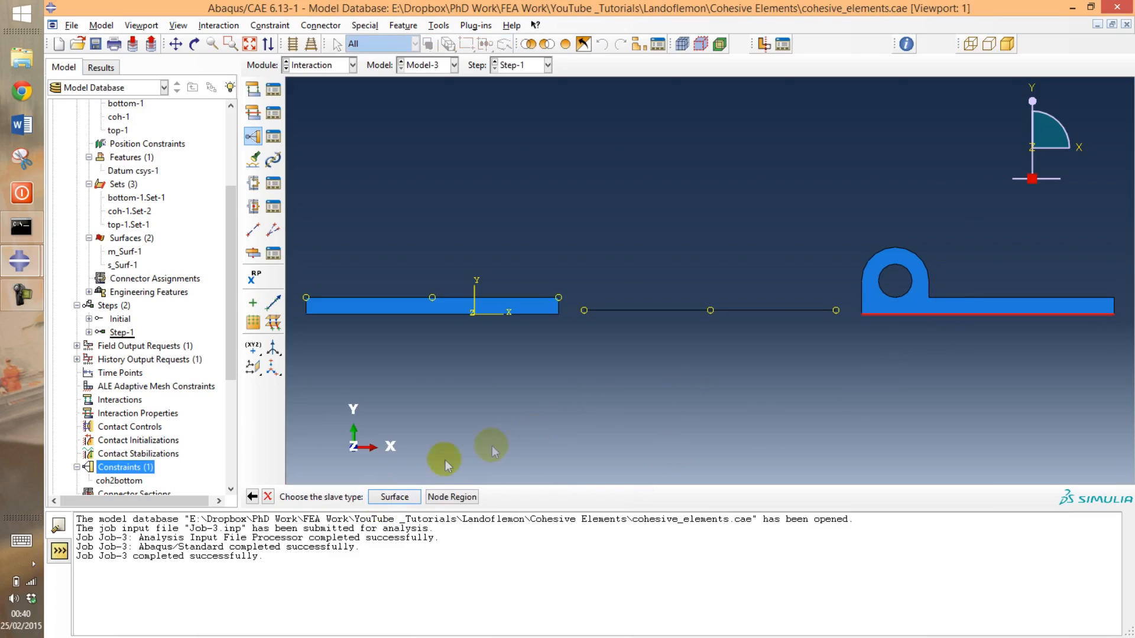
Step: Pick the cohesive layer's upper edge as the slave surface and create the top2coh tie with its default settings
click(391, 496)
scroll(681, 306, up, 5)
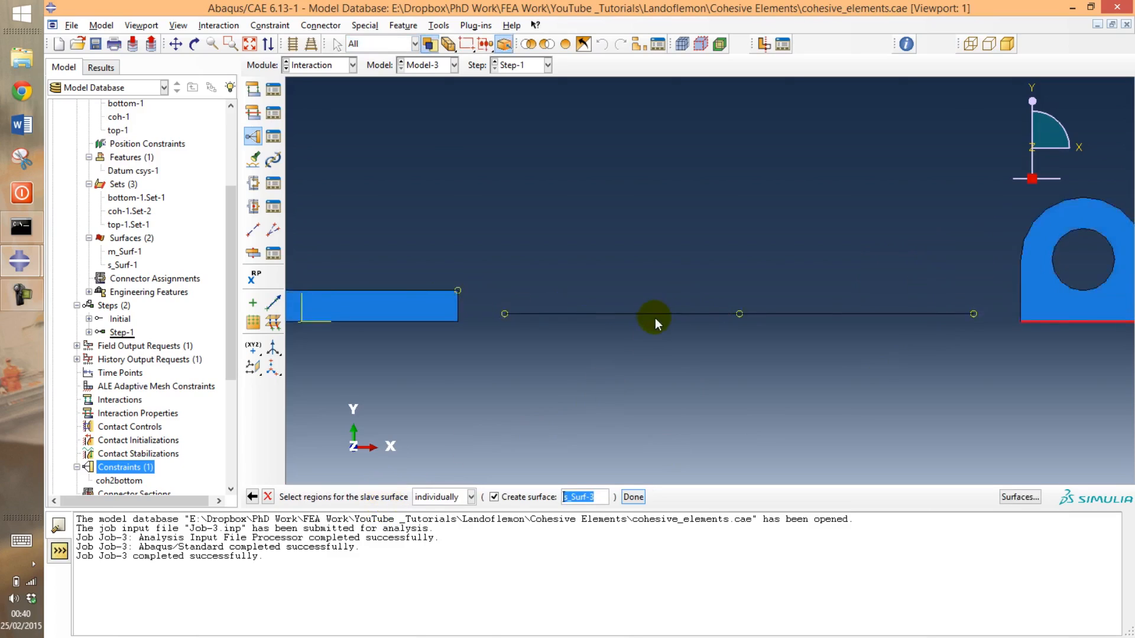
scroll(922, 309, up, 4)
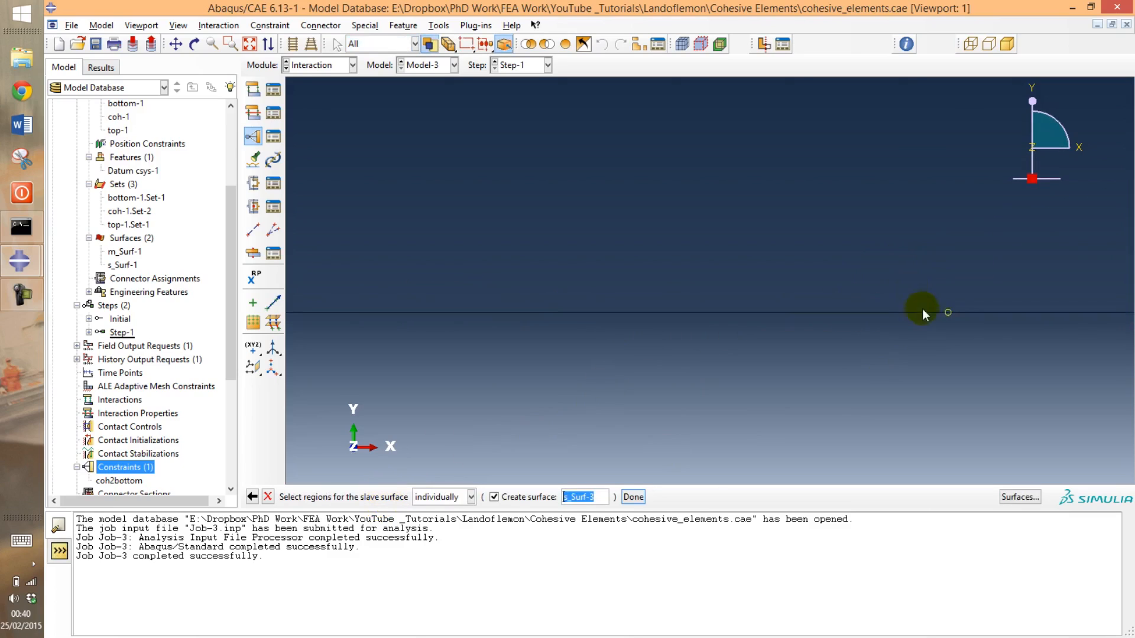
scroll(951, 289, up, 4)
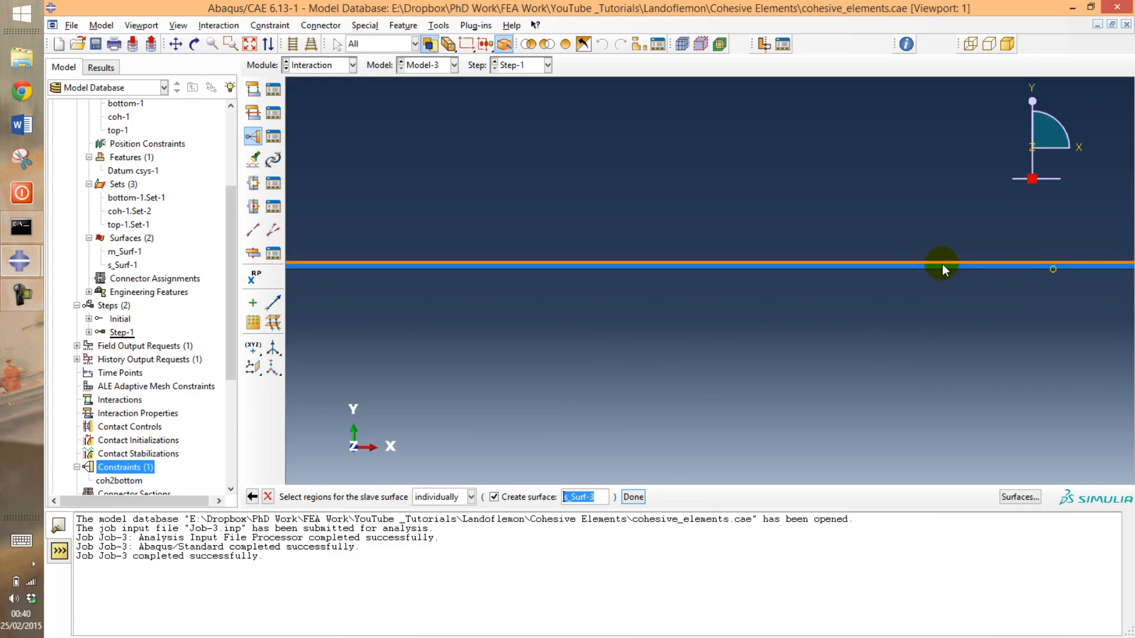
click(830, 207)
middle_click(829, 207)
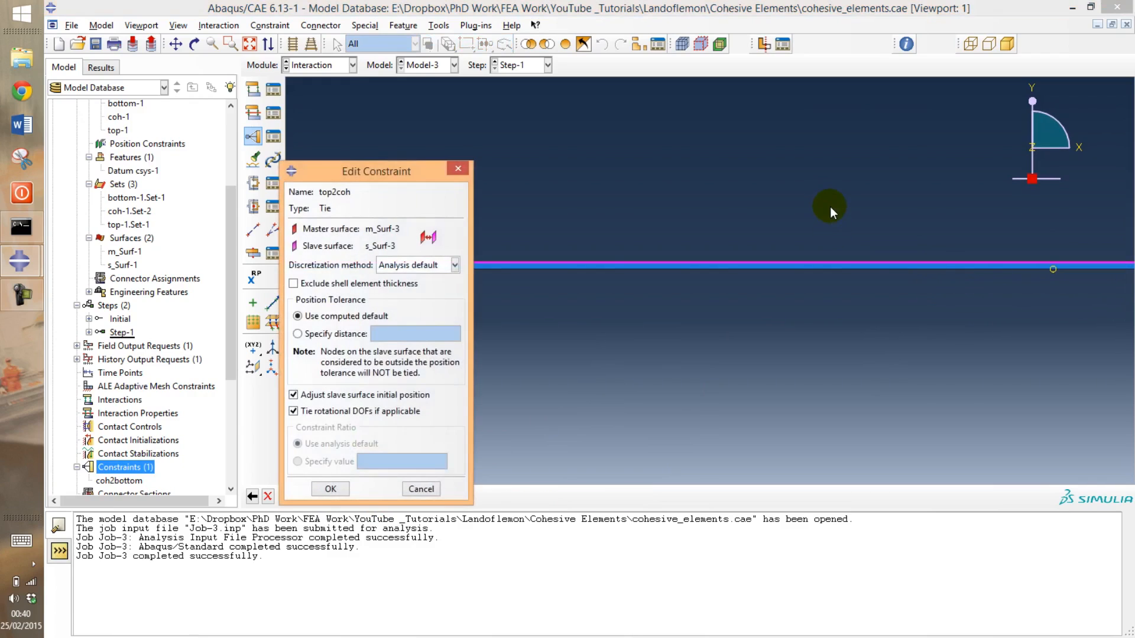
click(322, 482)
scroll(474, 371, down, 5)
scroll(473, 370, down, 2)
scroll(432, 275, down, 2)
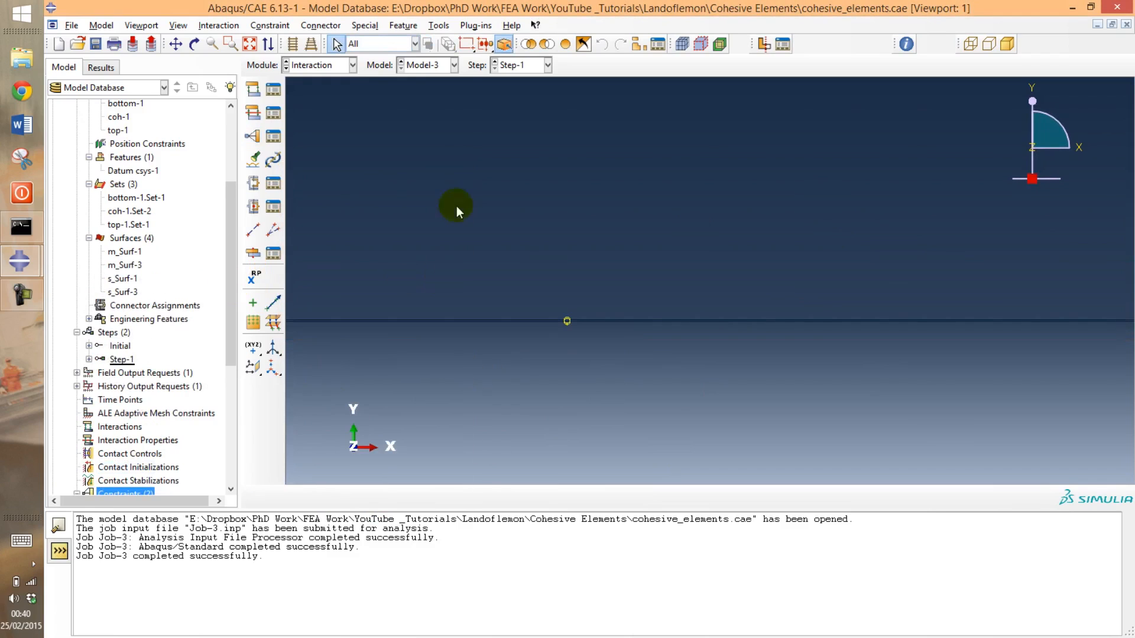
click(249, 43)
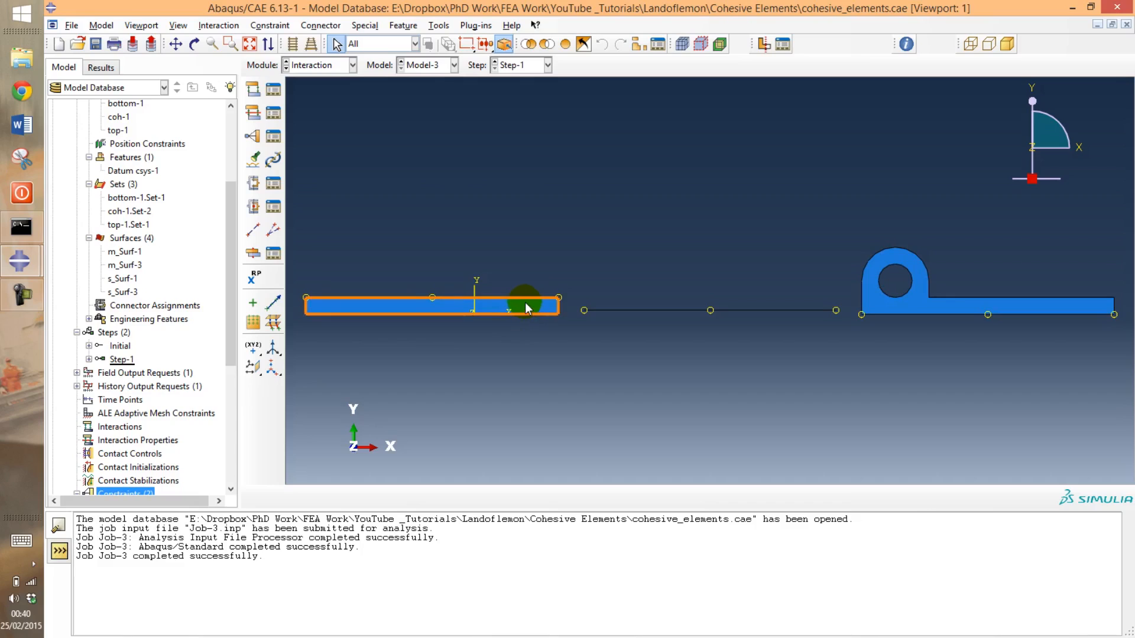
Step: Start a surface-to-surface contact in Step-1 with the top part's lower edge as master and the bottom part's upper edge as slave
drag(232, 253, 222, 325)
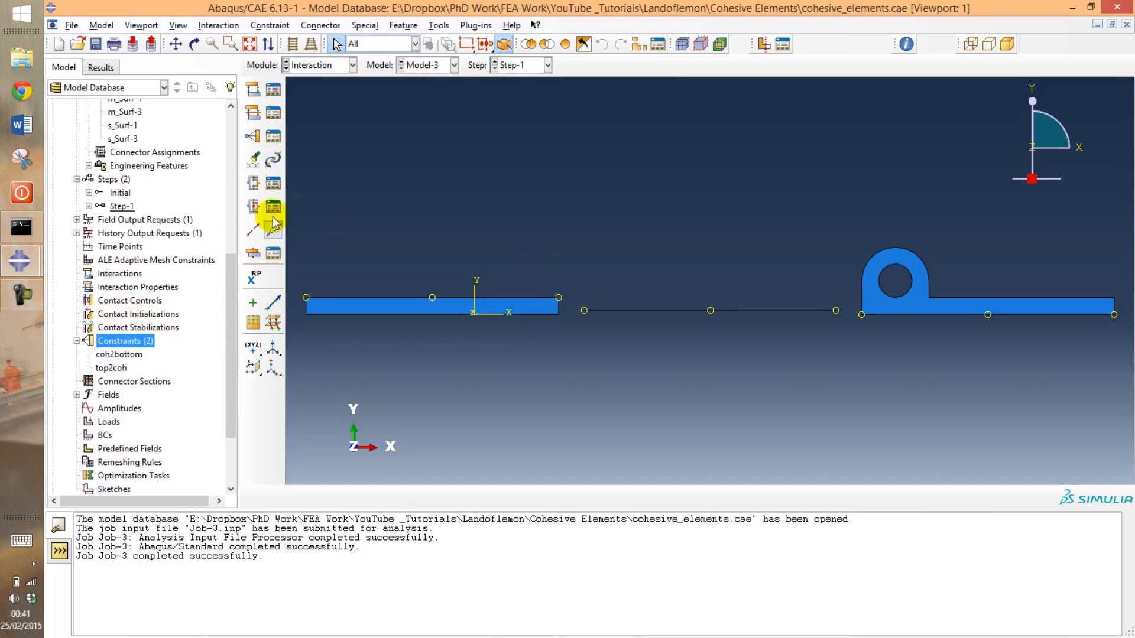
click(253, 90)
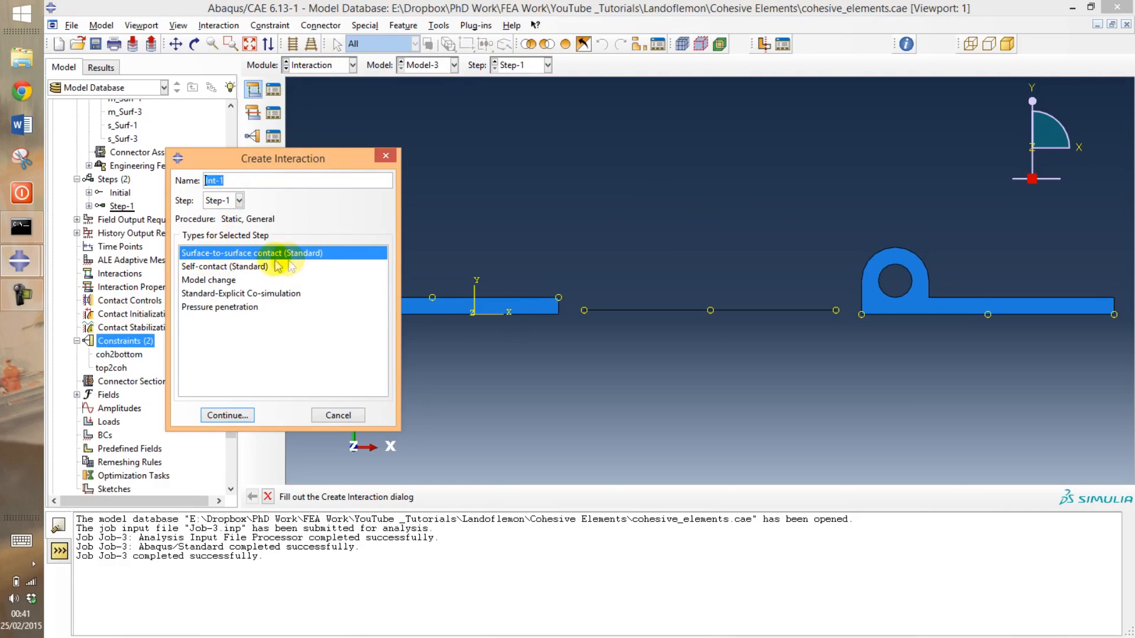
click(228, 416)
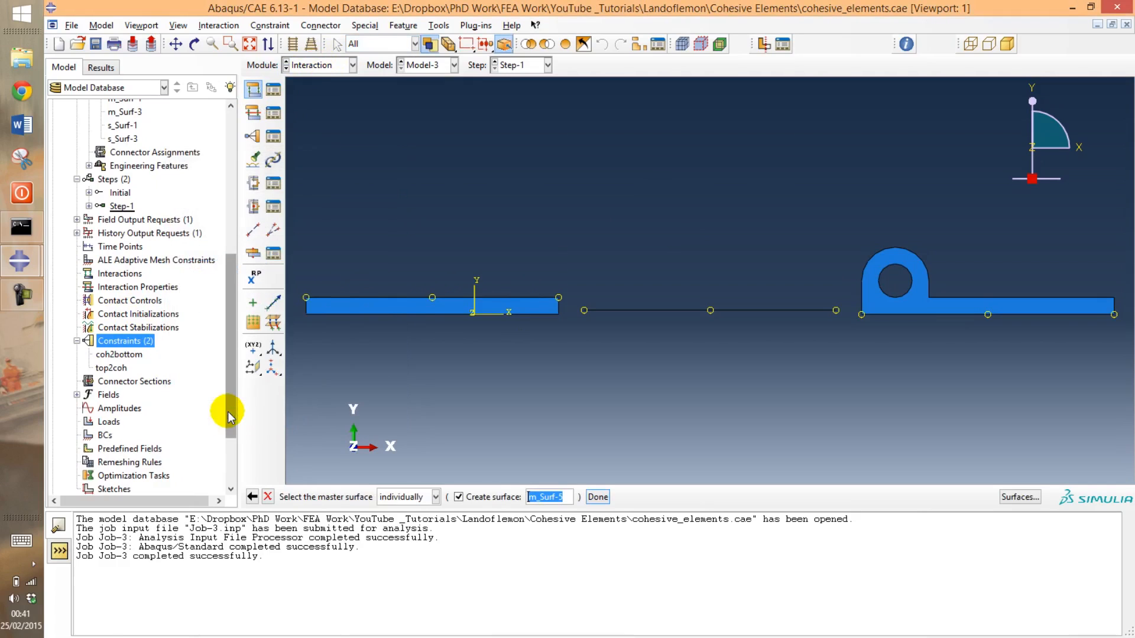
click(957, 317)
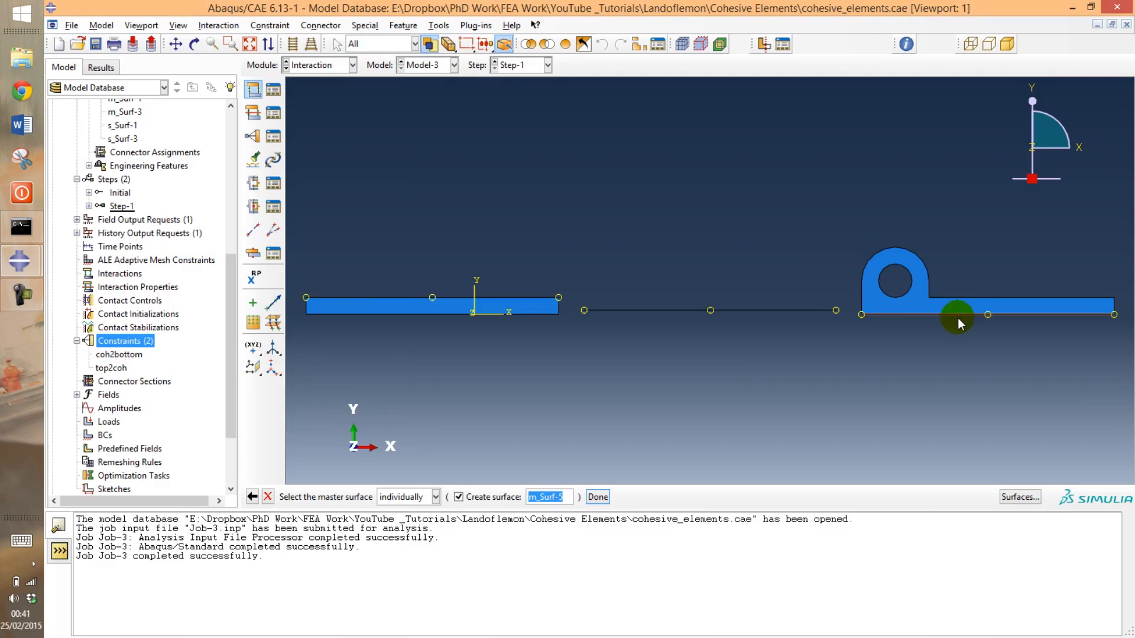
middle_click(722, 378)
click(384, 495)
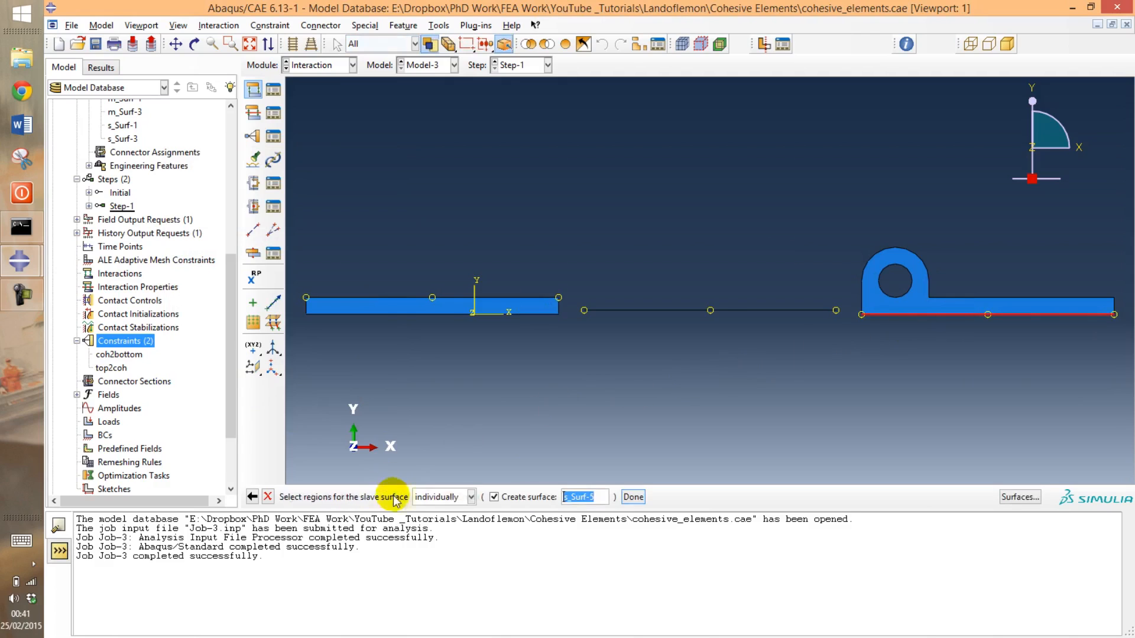
click(459, 298)
middle_click(571, 218)
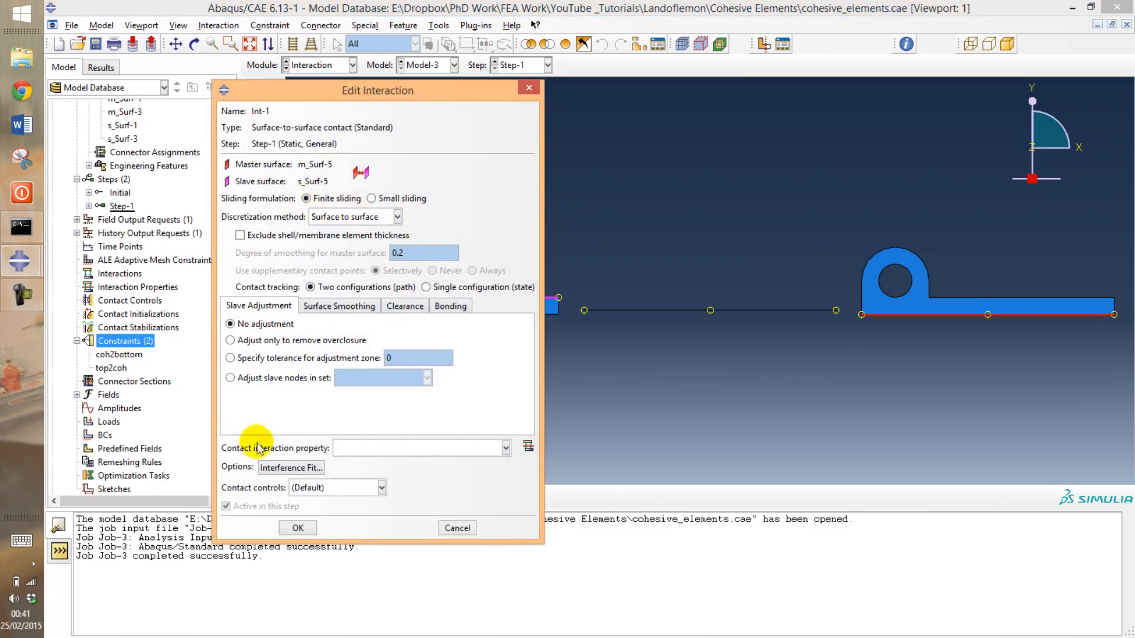
Step: Create a contact property with frictionless tangential and "Hard" Contact normal behavior for the interaction, then finish the interaction
click(527, 448)
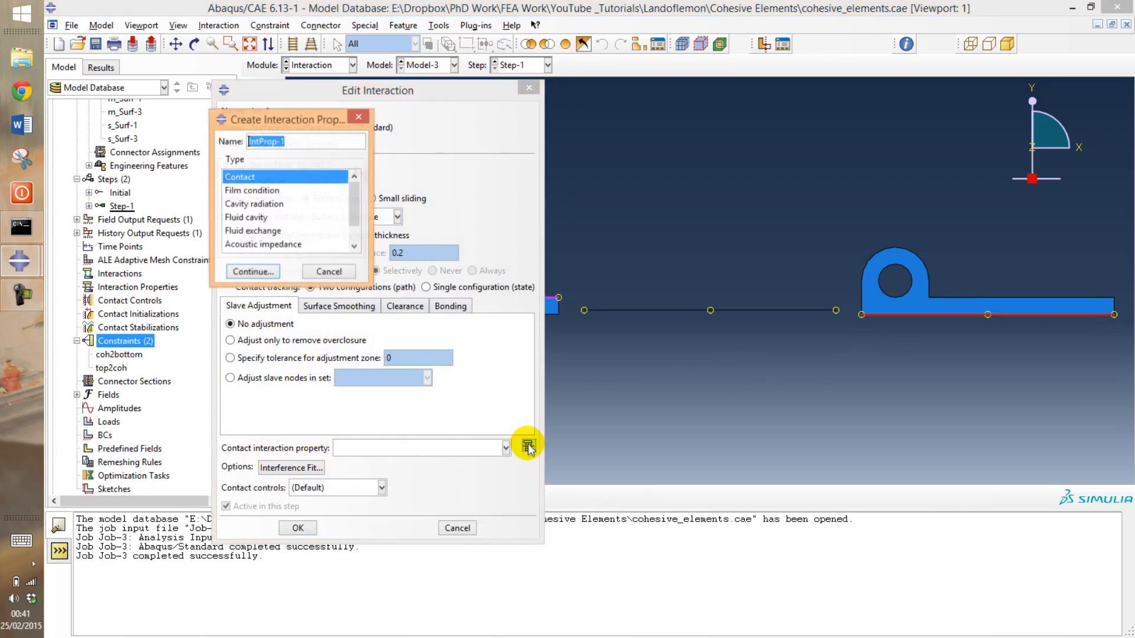
click(253, 272)
click(254, 220)
click(210, 220)
click(248, 234)
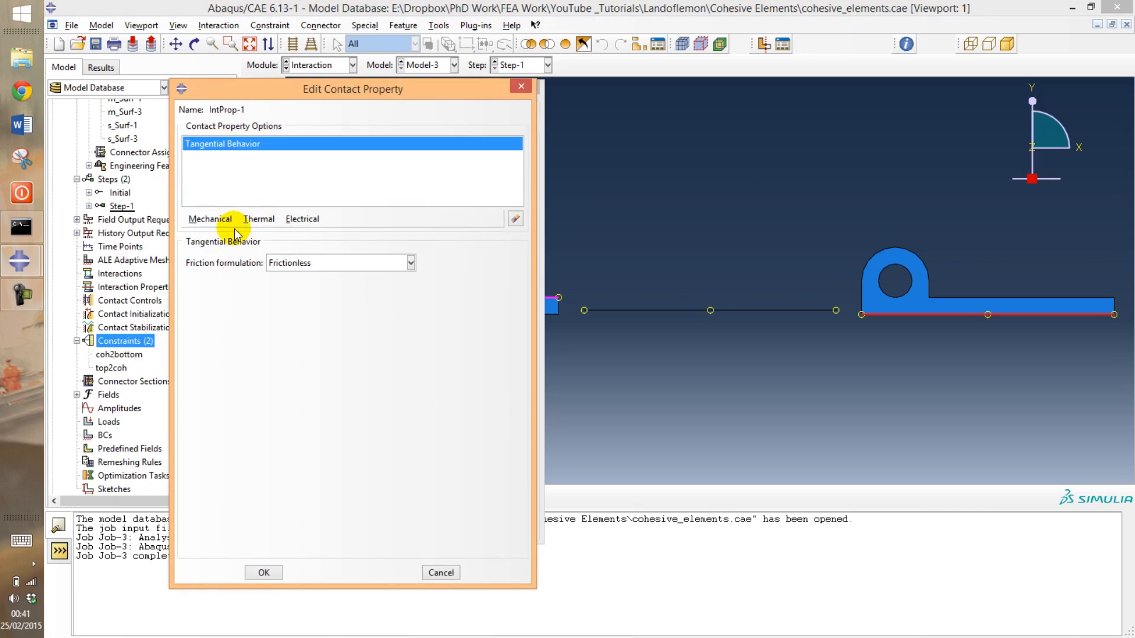
click(213, 220)
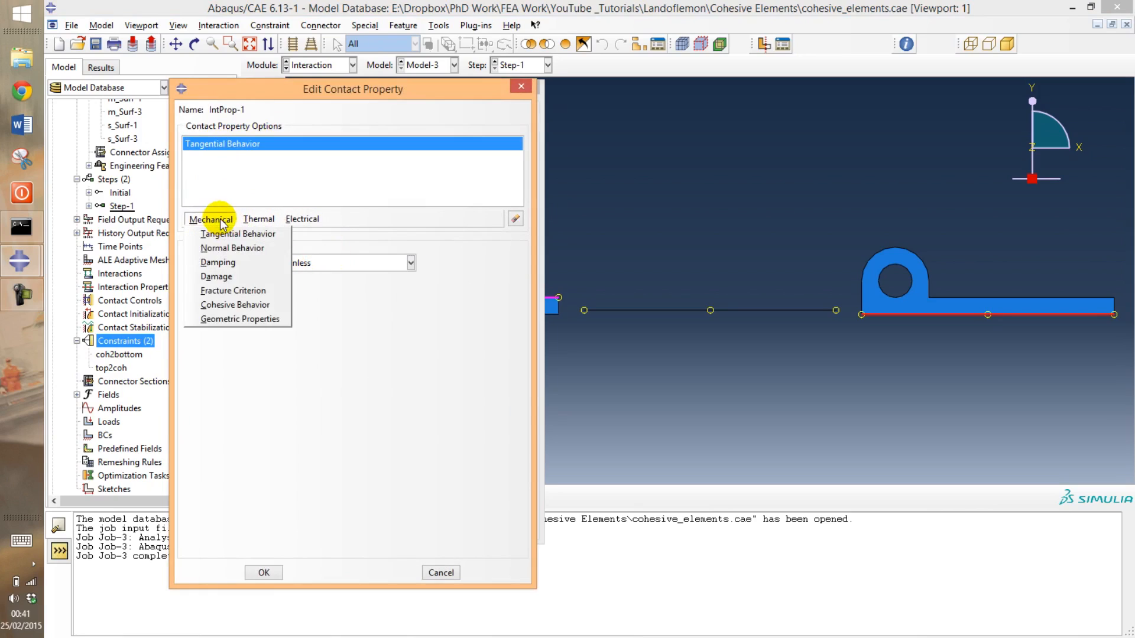
click(222, 248)
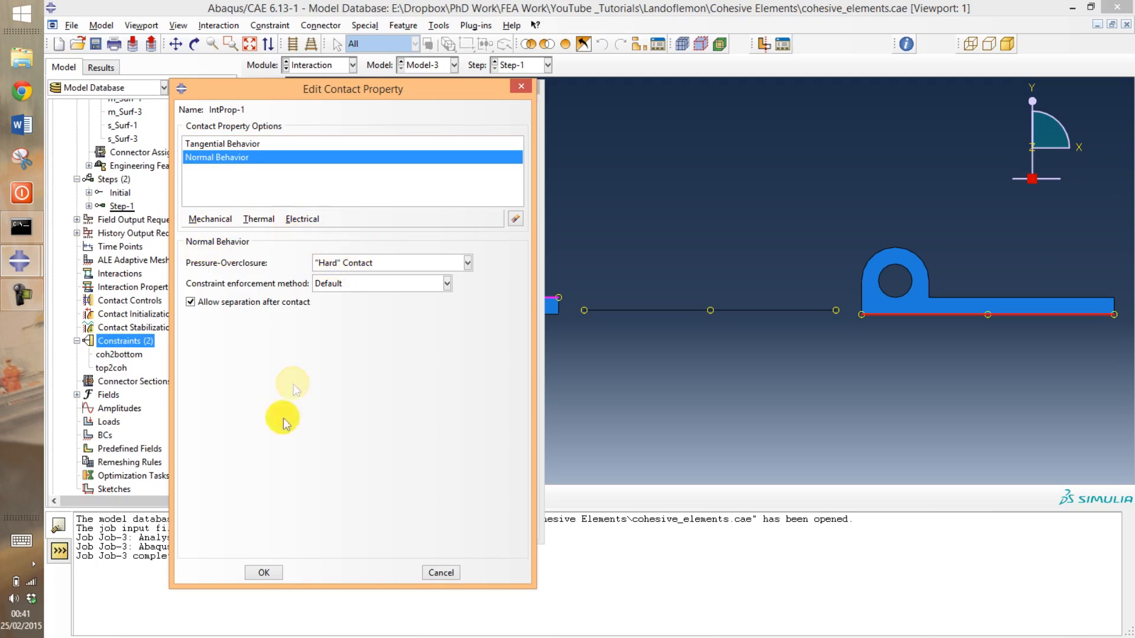
click(258, 573)
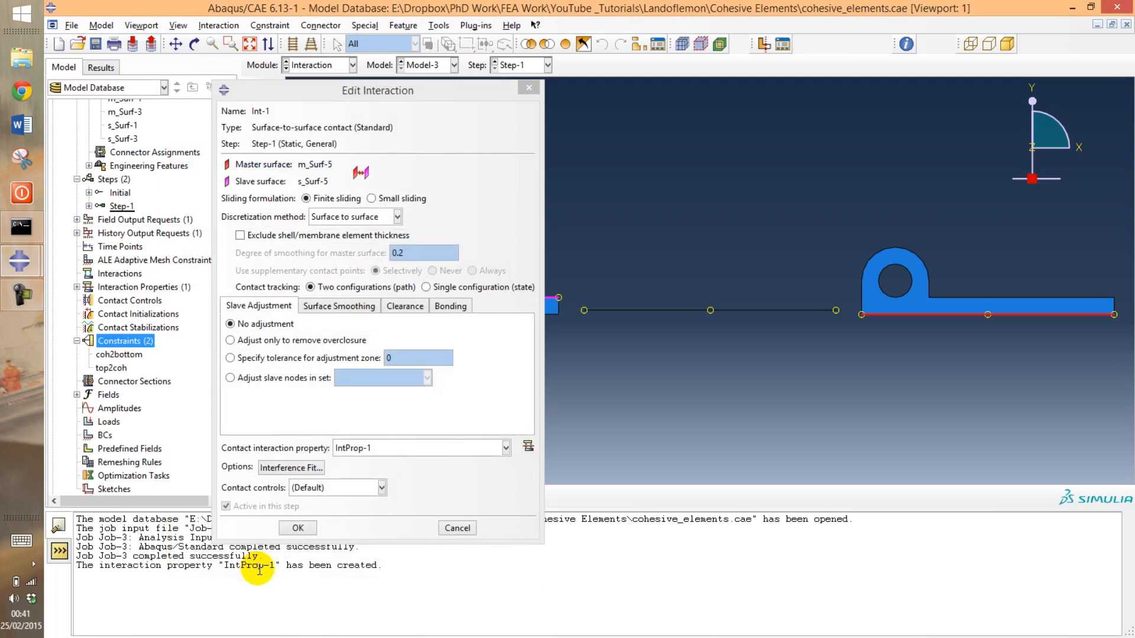
click(297, 528)
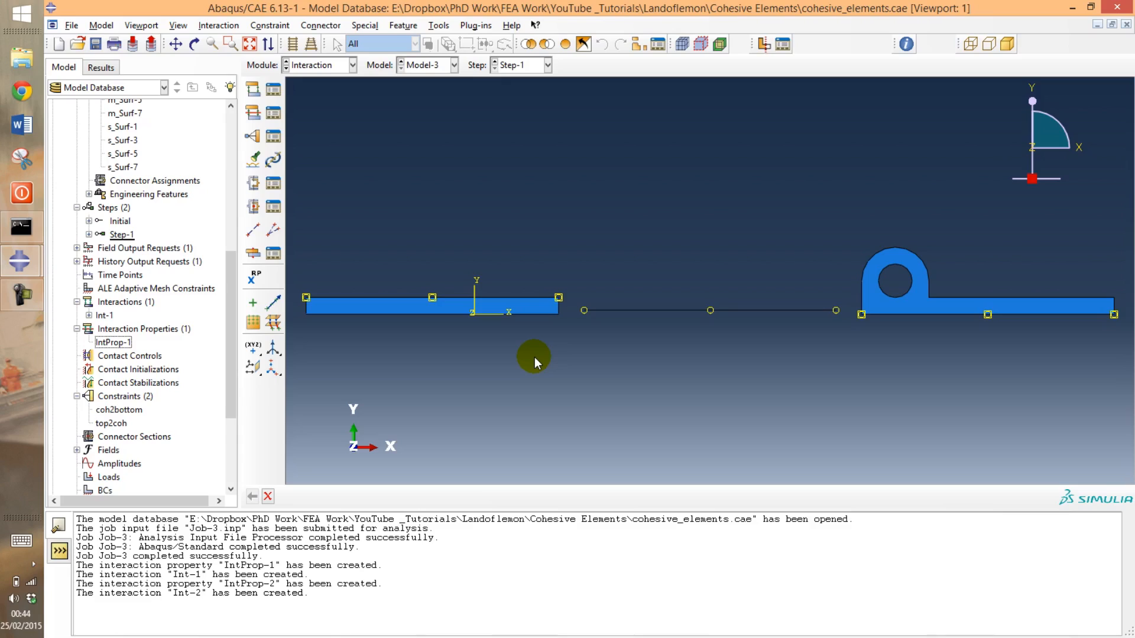
Step: In the Assembly module, start a Coincident Point constraint with the cohesive layer's lower-left corner as the movable point
click(351, 66)
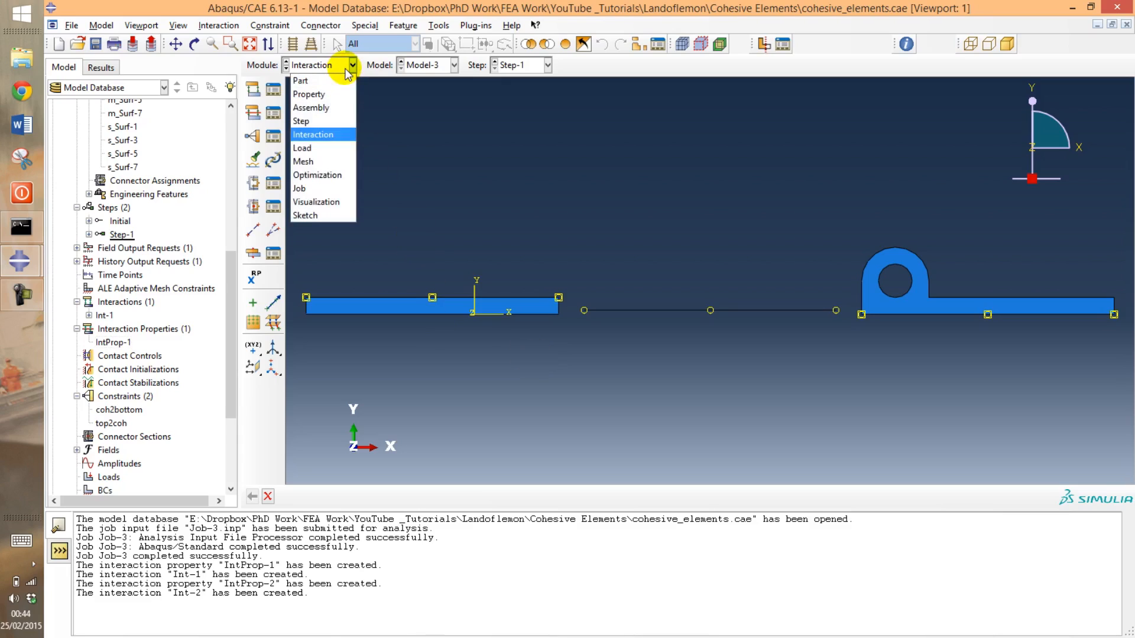
click(317, 107)
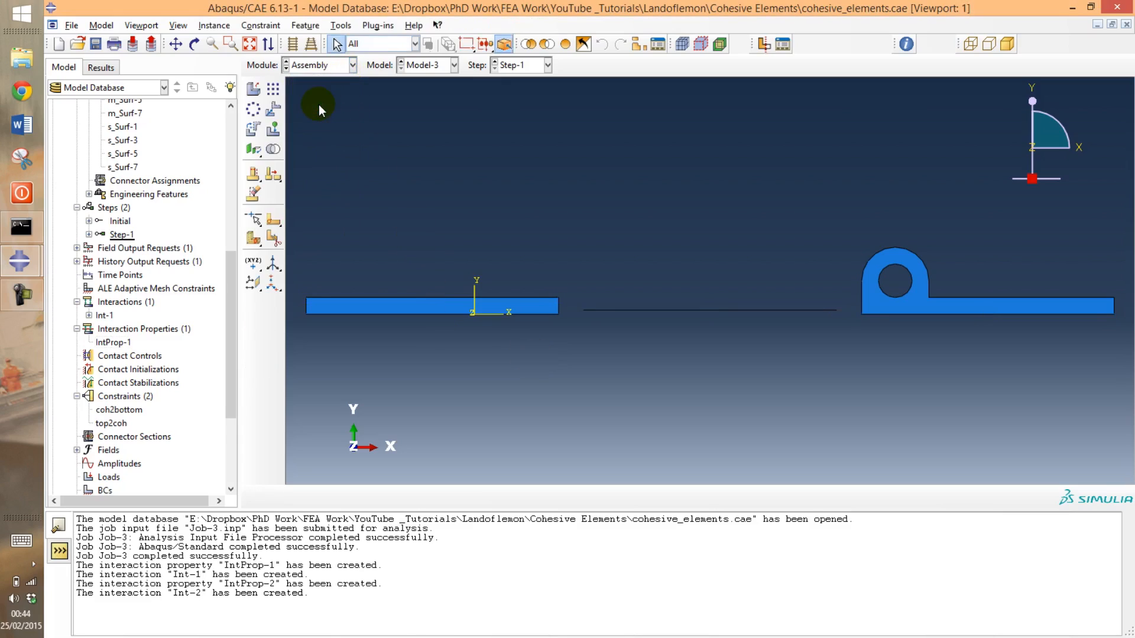
click(261, 26)
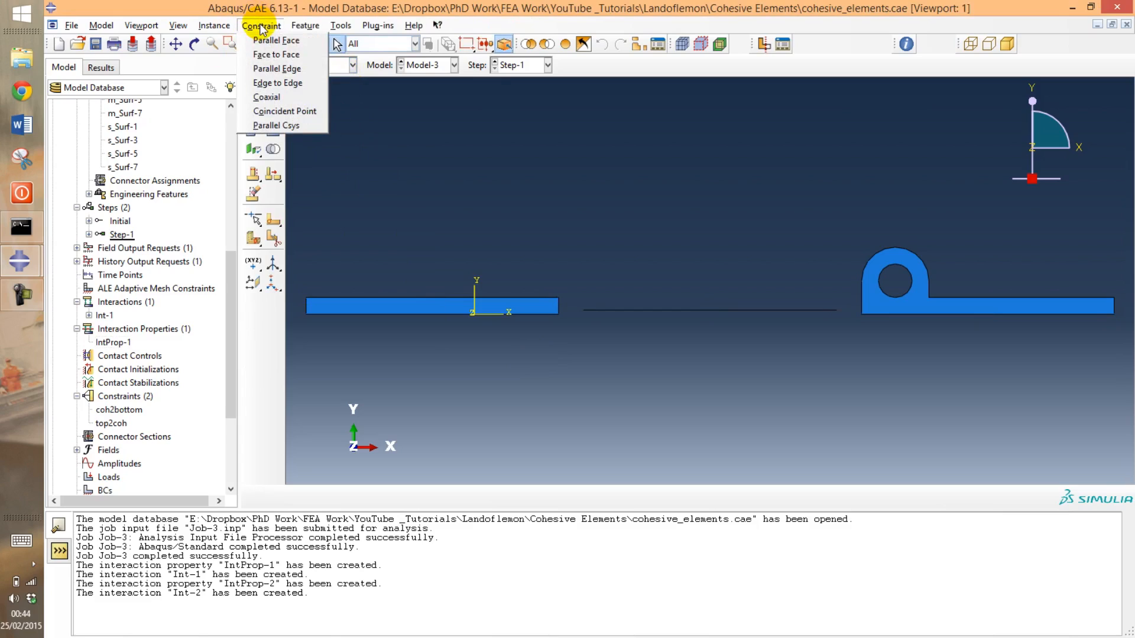
click(284, 112)
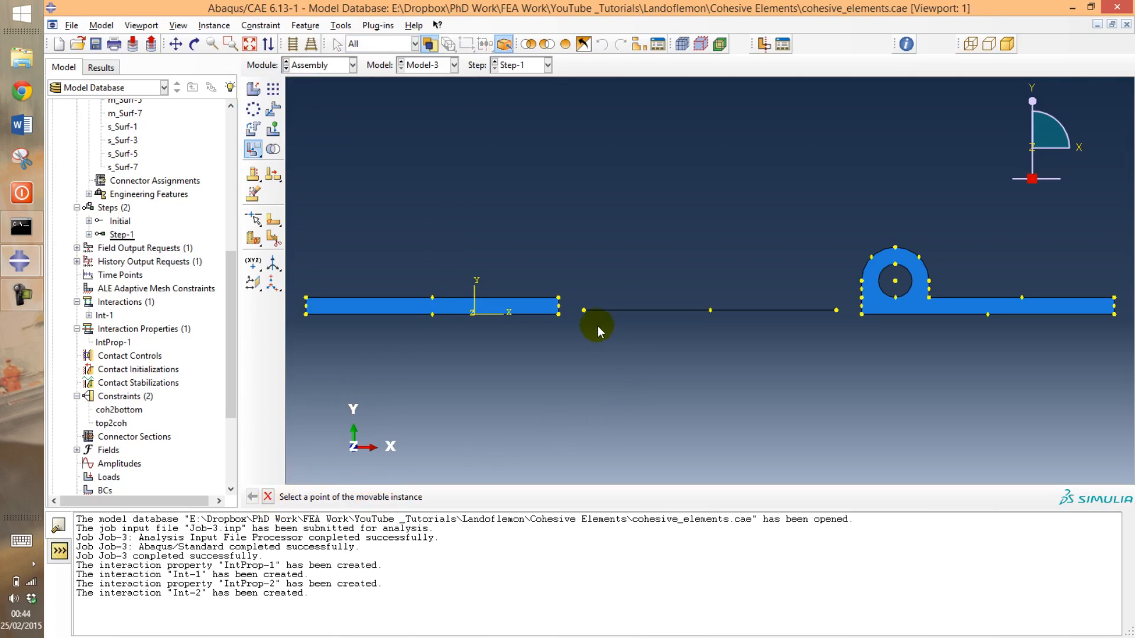
scroll(598, 325, up, 10)
scroll(609, 293, up, 10)
scroll(591, 207, up, 6)
scroll(551, 222, up, 4)
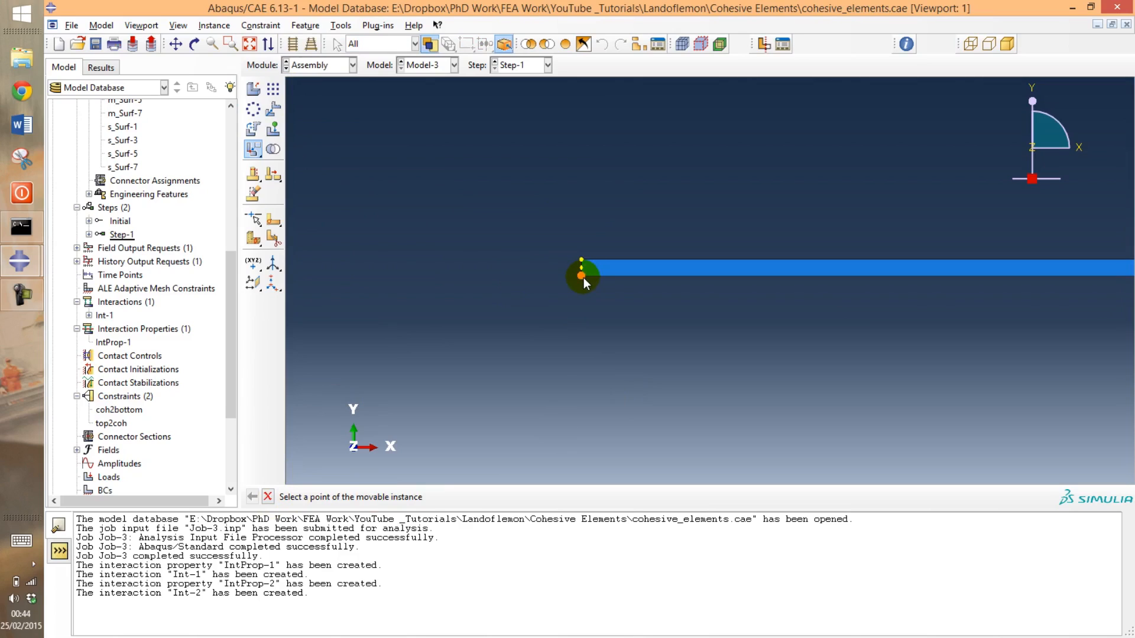
click(583, 276)
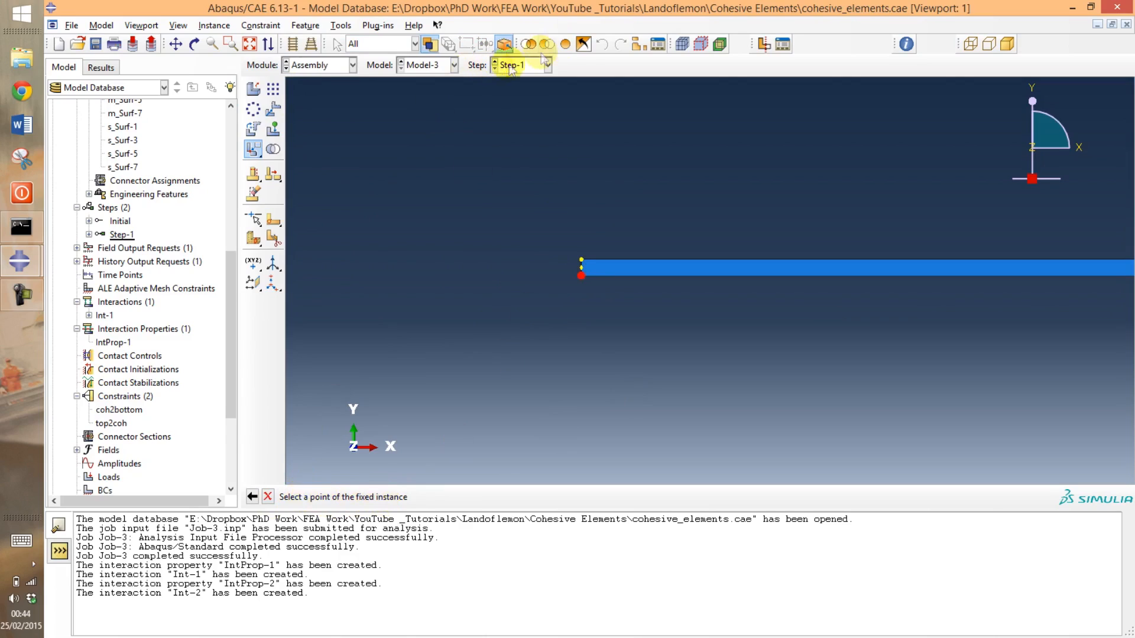
Step: Pick the bottom part's upper-left corner as the fixed point to seat the cohesive layer on it, and inspect the joined corner
click(248, 46)
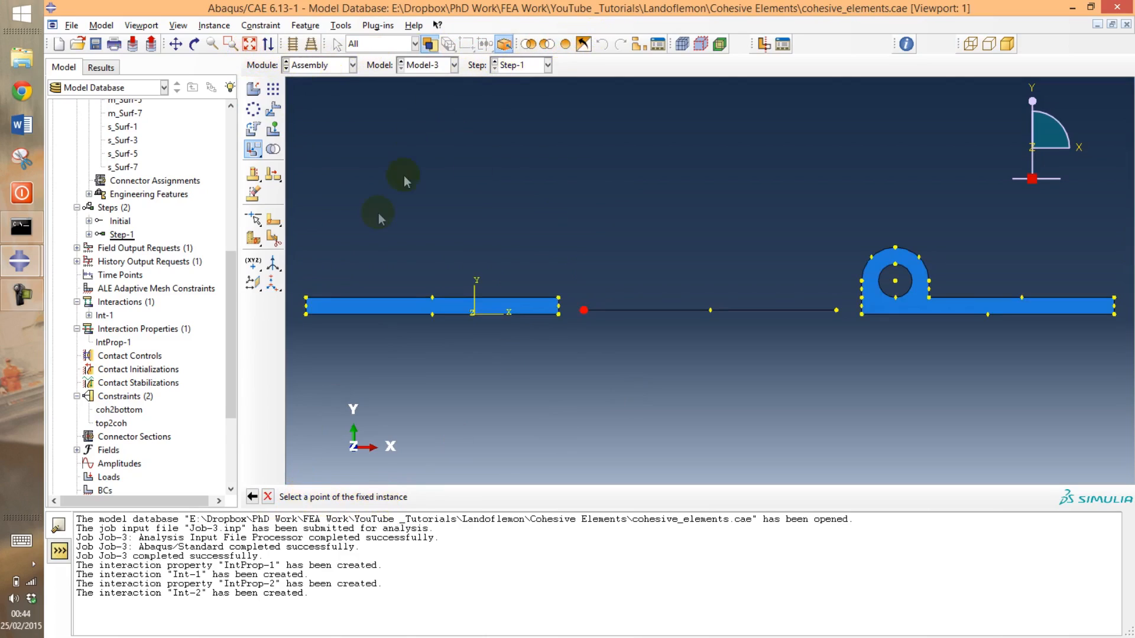
click(308, 297)
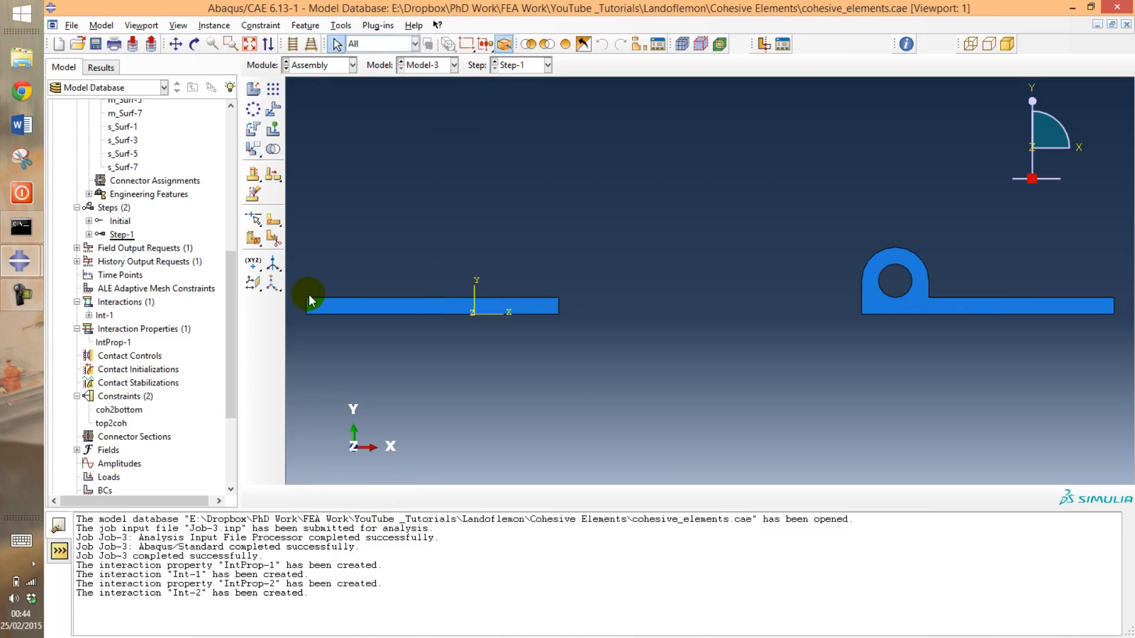
scroll(309, 299, up, 8)
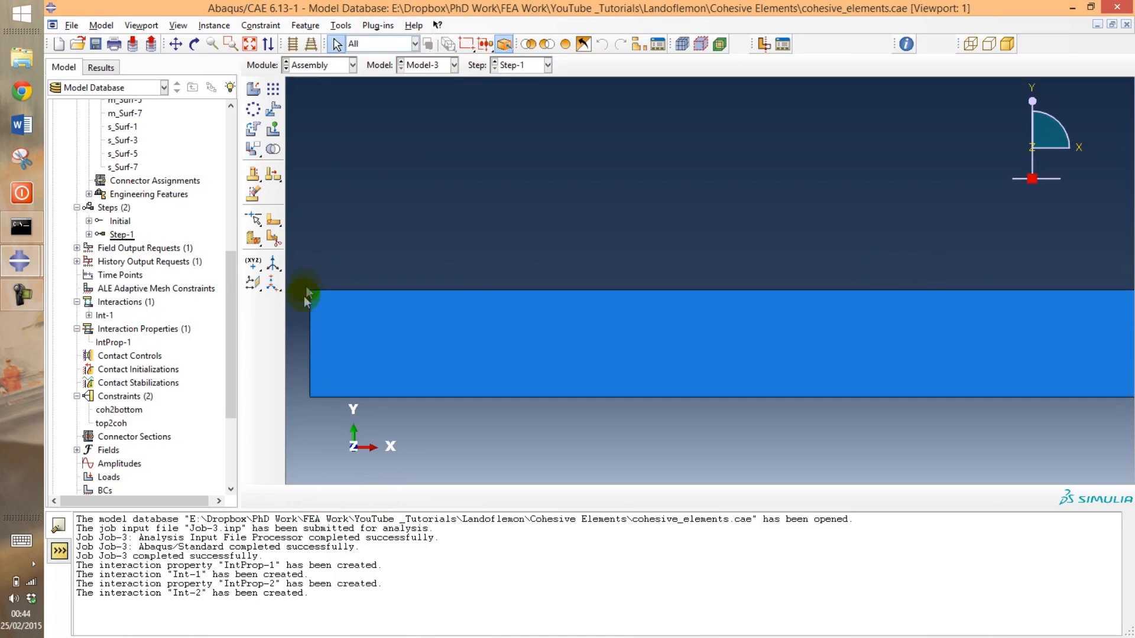
scroll(303, 295, up, 6)
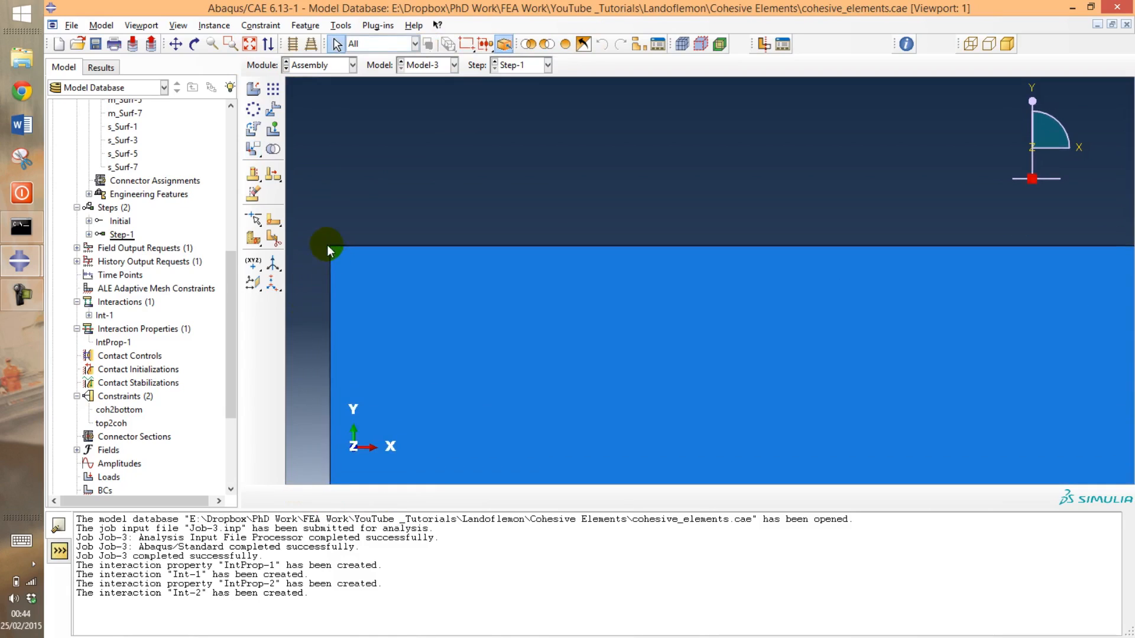
scroll(332, 246, up, 4)
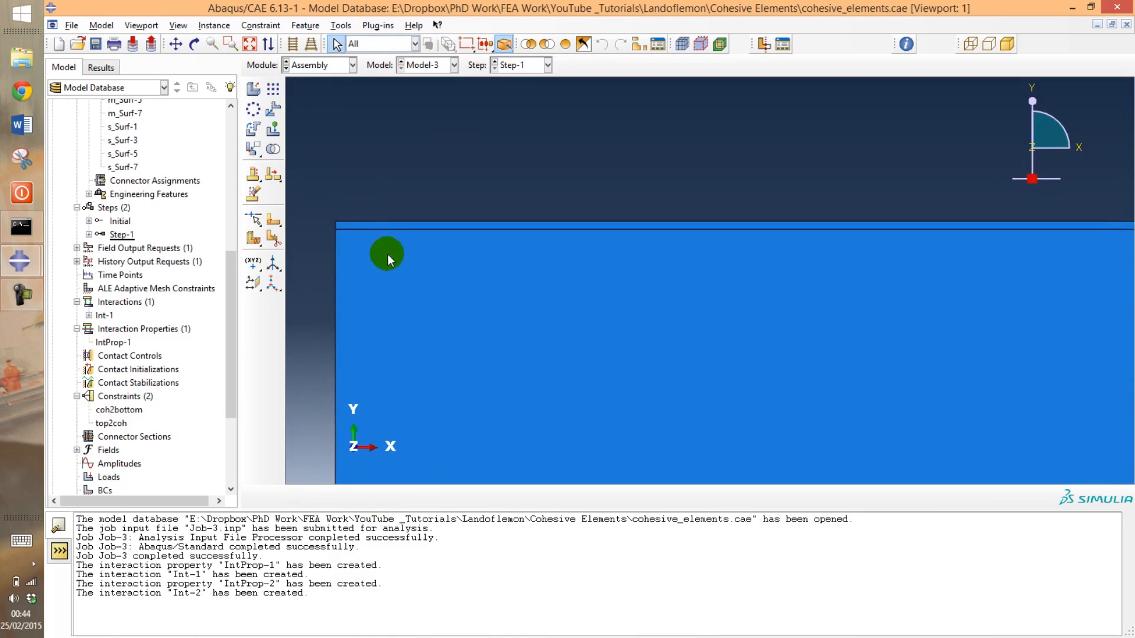
Step: Start another Coincident Point constraint with the lower-left corner of the top part as the movable point
scroll(366, 258, up, 2)
click(250, 44)
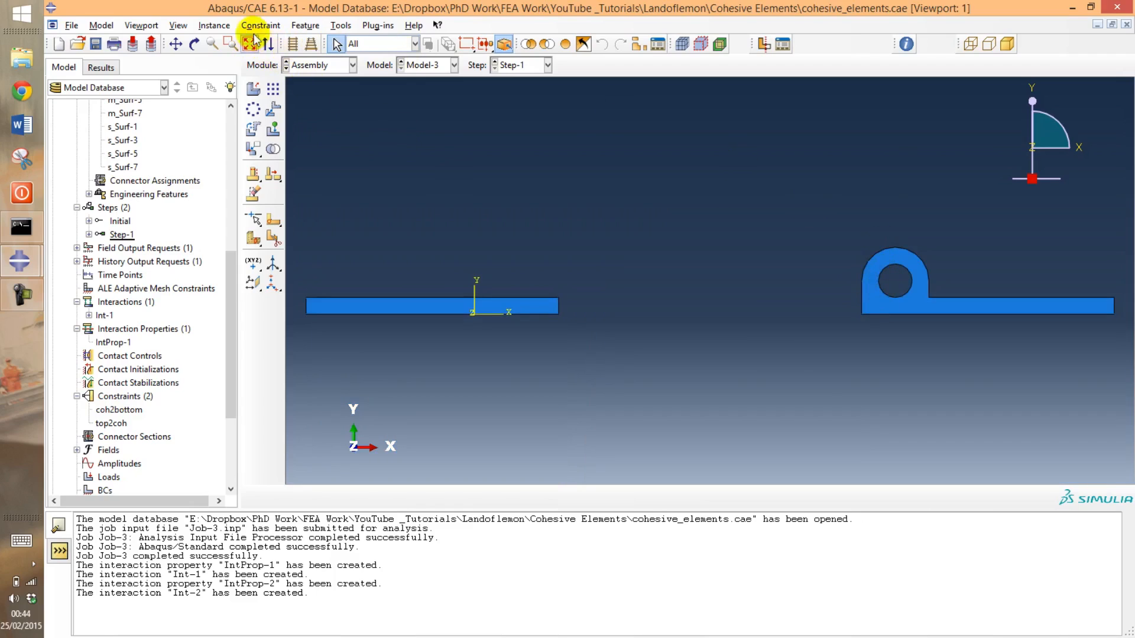
click(270, 27)
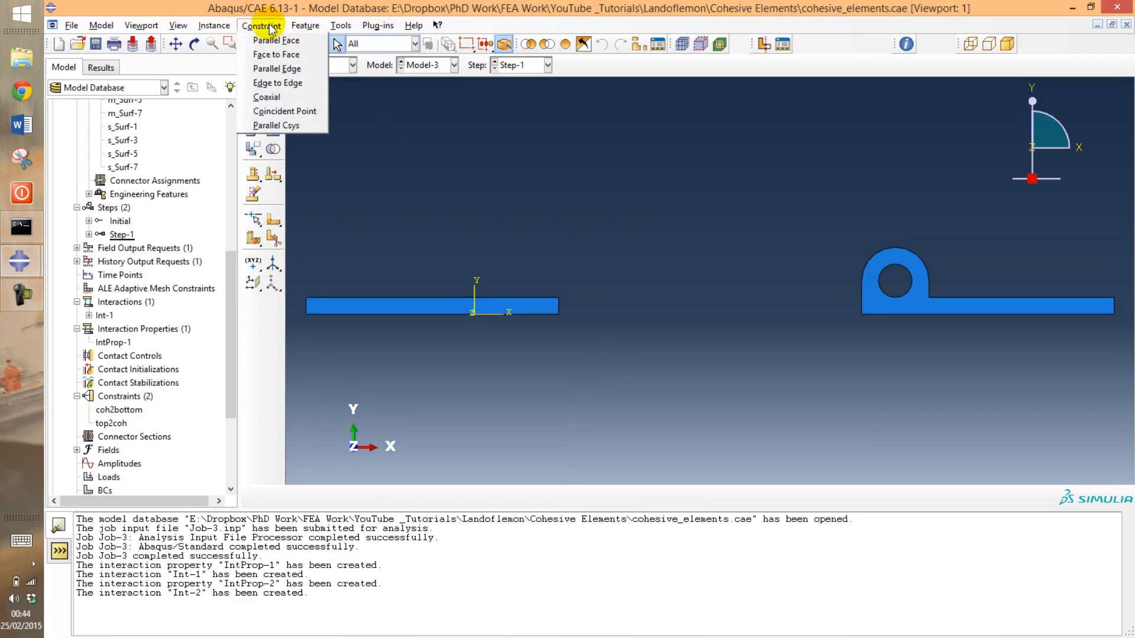
click(284, 111)
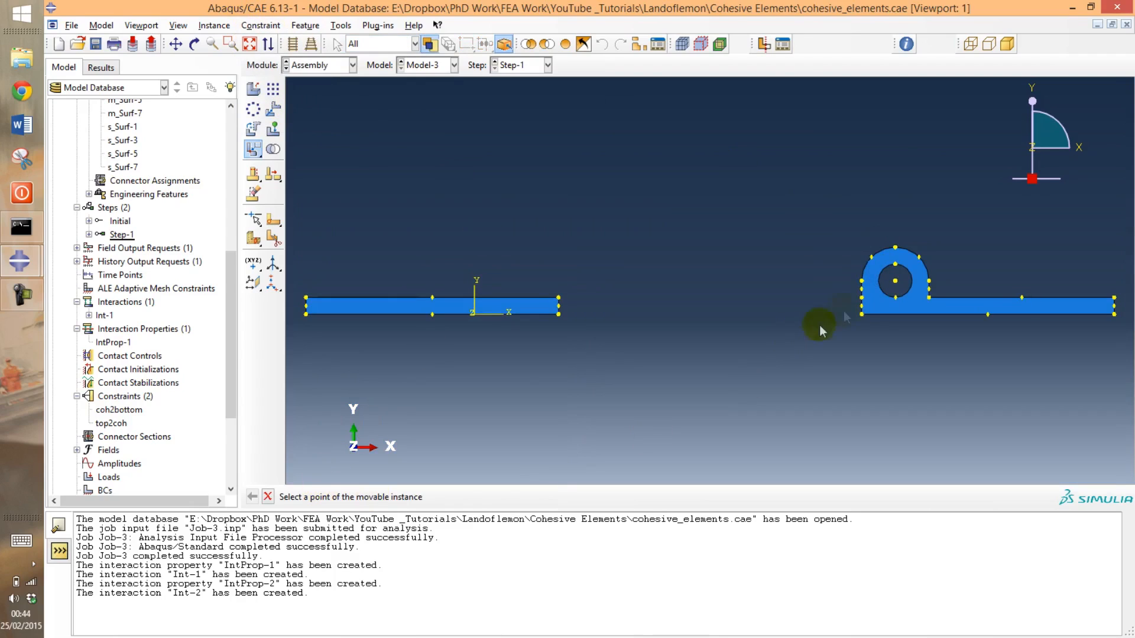
click(861, 315)
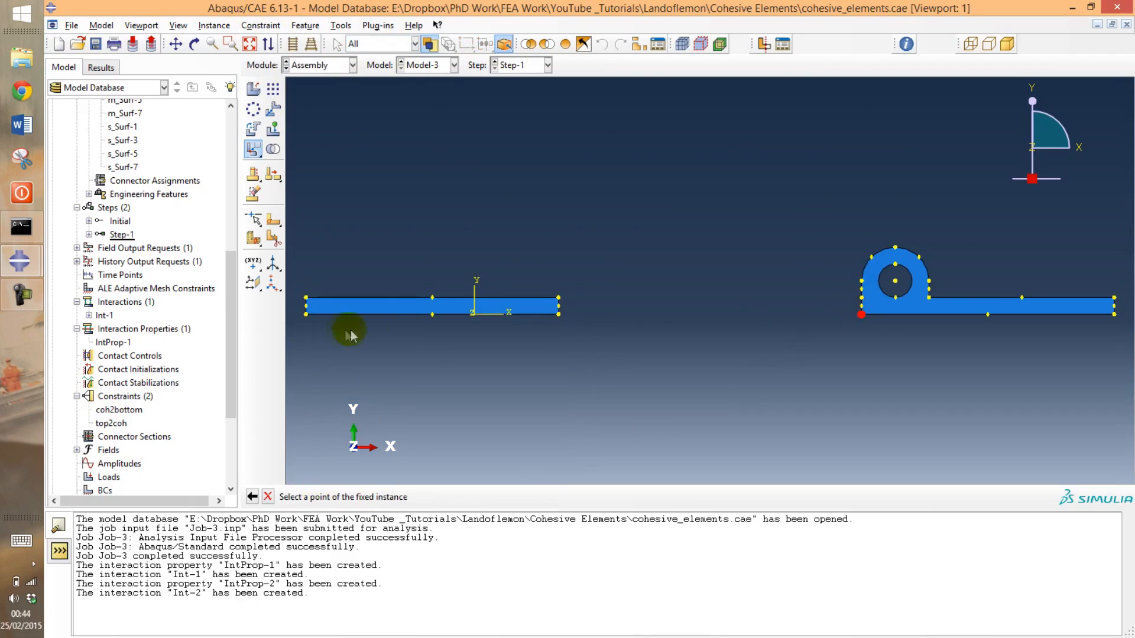
Step: Pick the cohesive layer's upper-left corner as the fixed point to seat the top part on it, and show the whole assembly
scroll(295, 305, up, 5)
scroll(313, 294, up, 5)
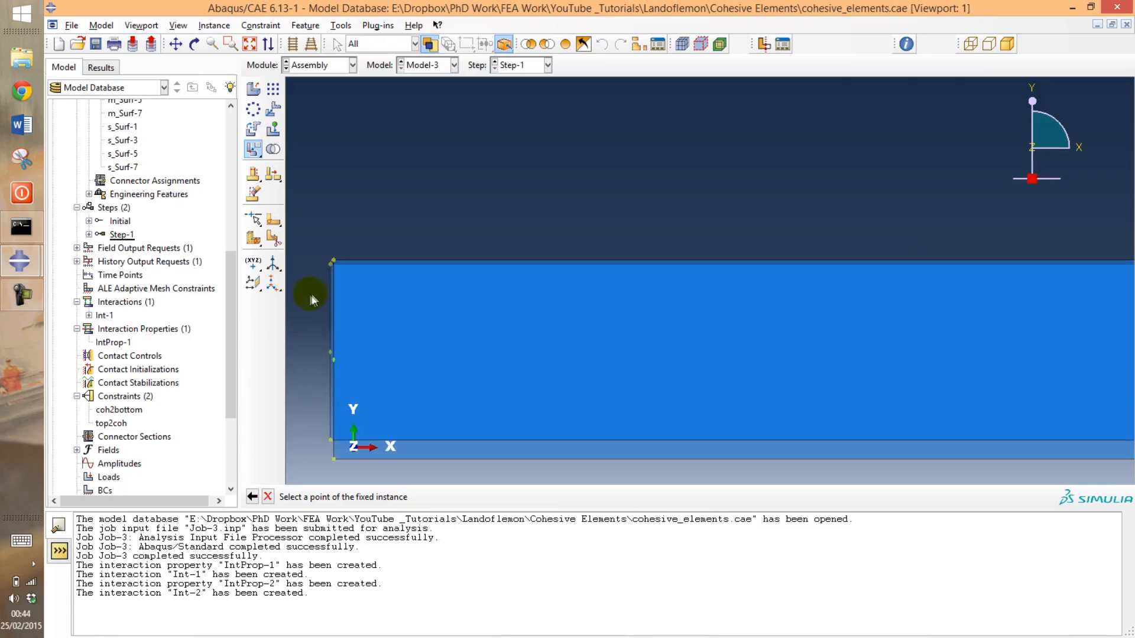
scroll(350, 238, up, 3)
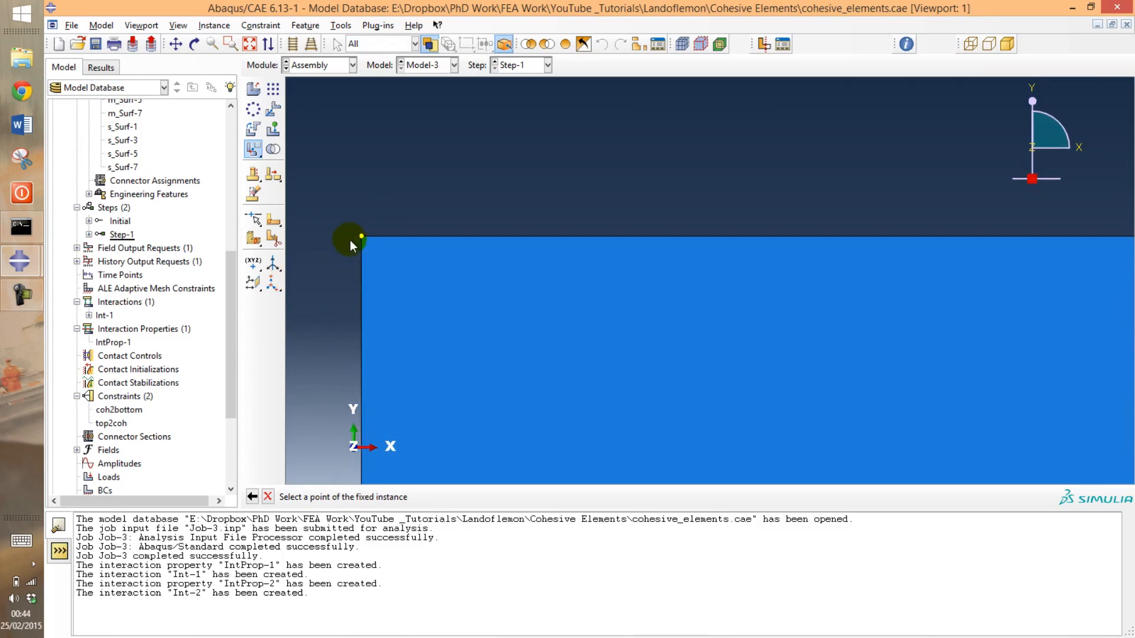
scroll(364, 231, up, 5)
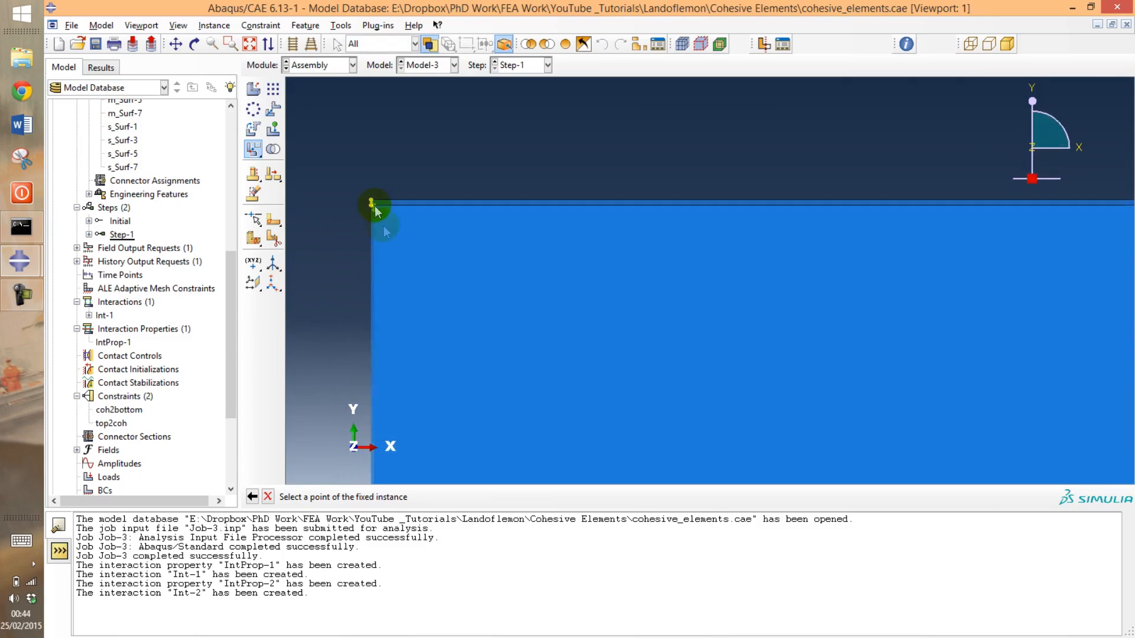
scroll(367, 198, up, 2)
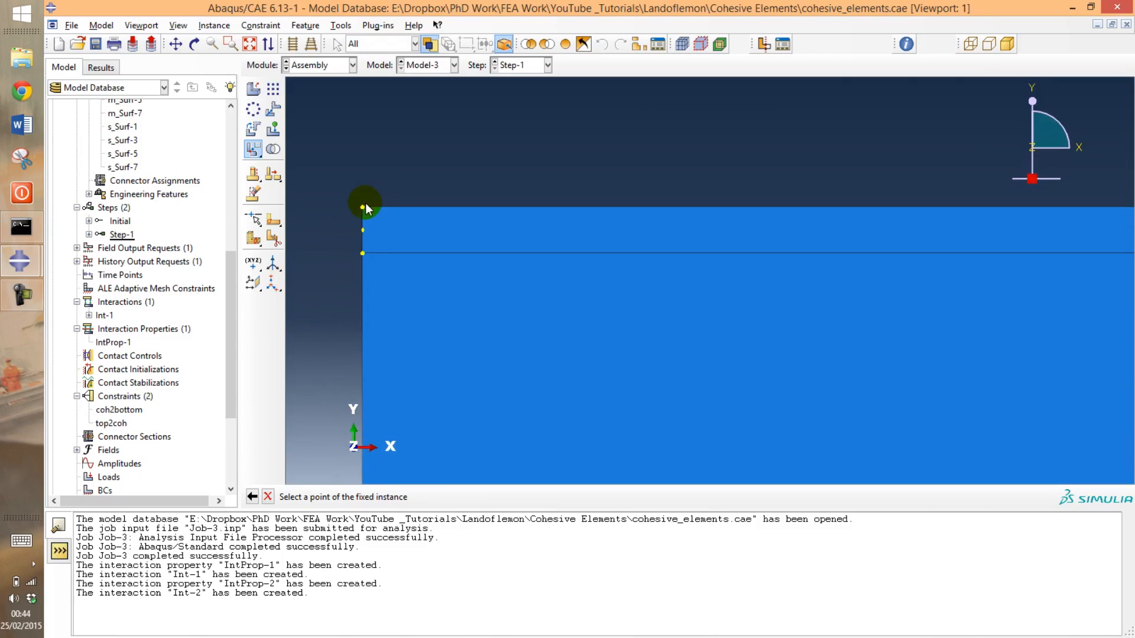
click(363, 208)
click(264, 45)
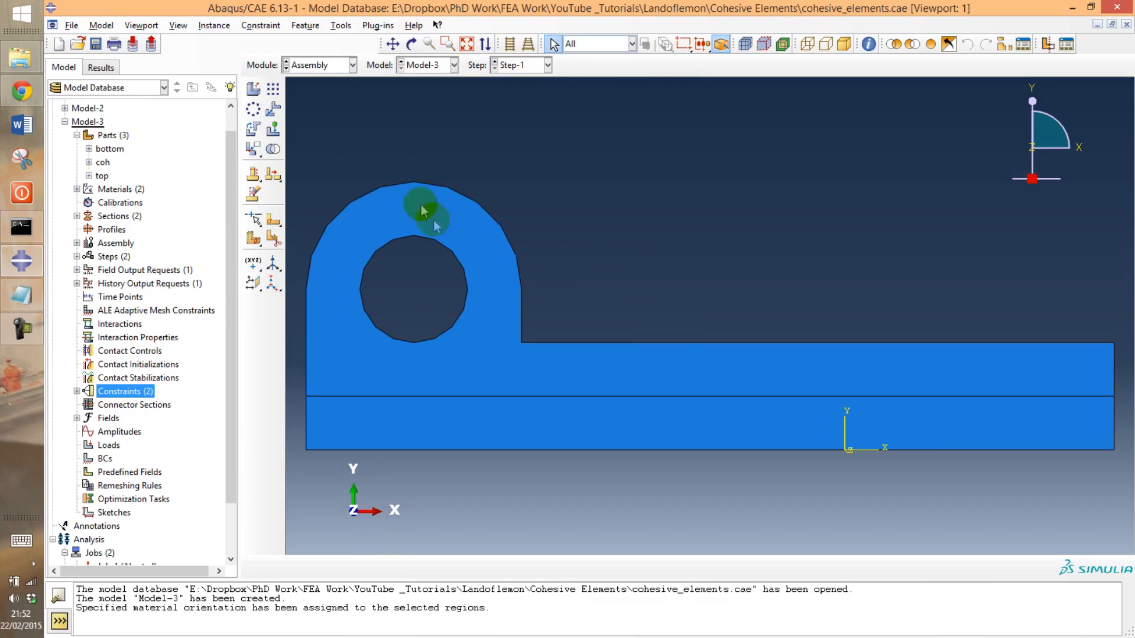
Step: Open the empty mesh of Model-3's bottom part for meshing
click(395, 191)
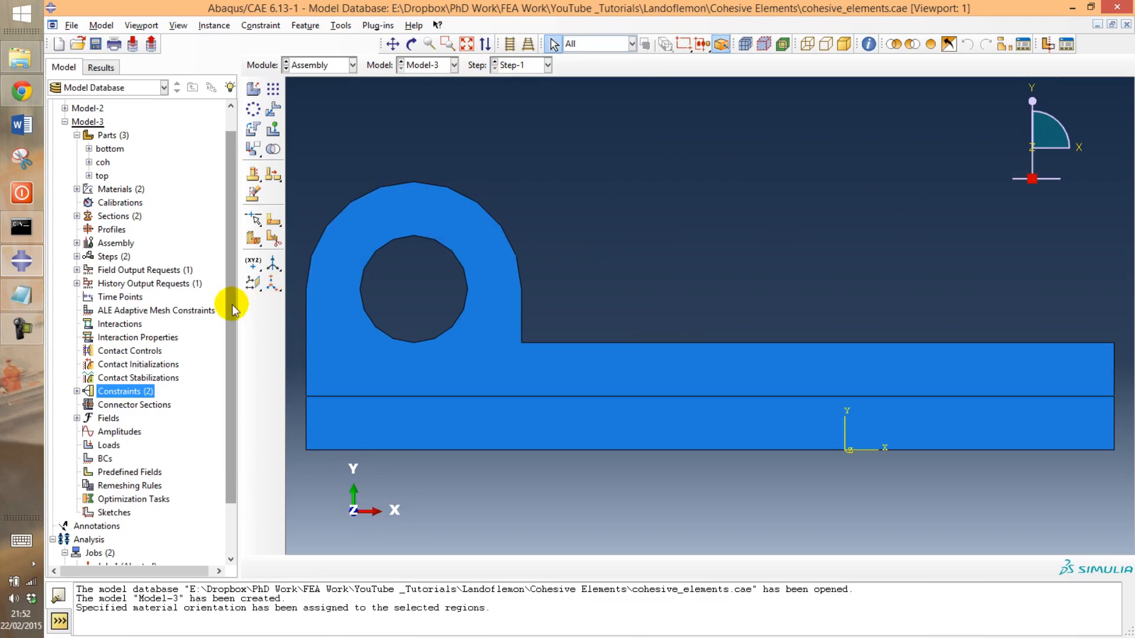
drag(230, 304, 239, 265)
click(329, 315)
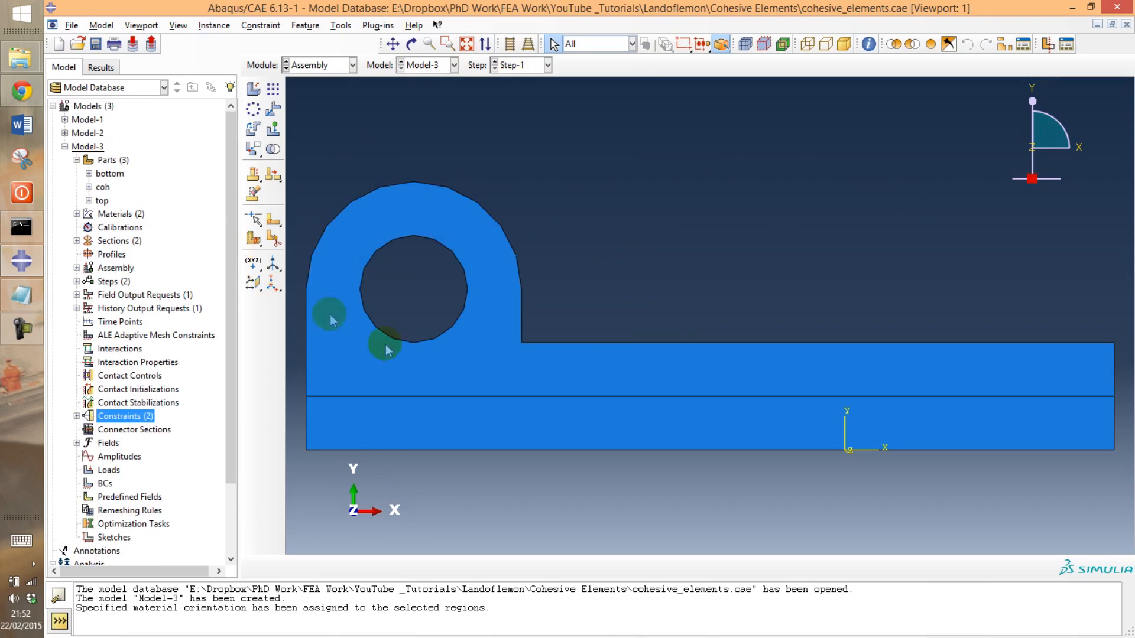
click(89, 174)
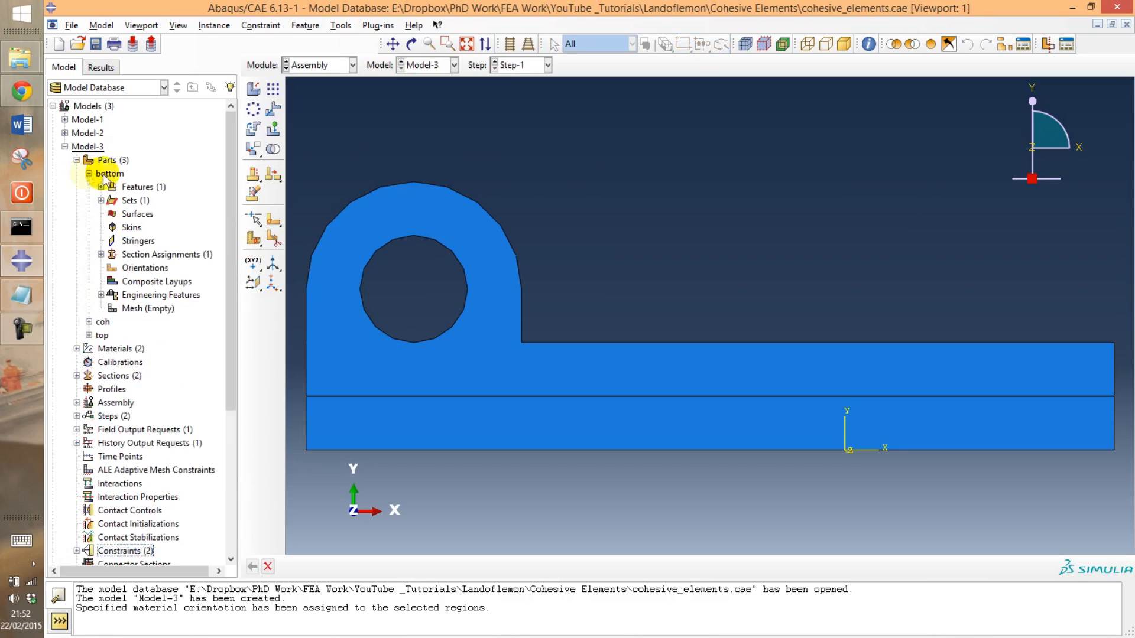
double_click(129, 309)
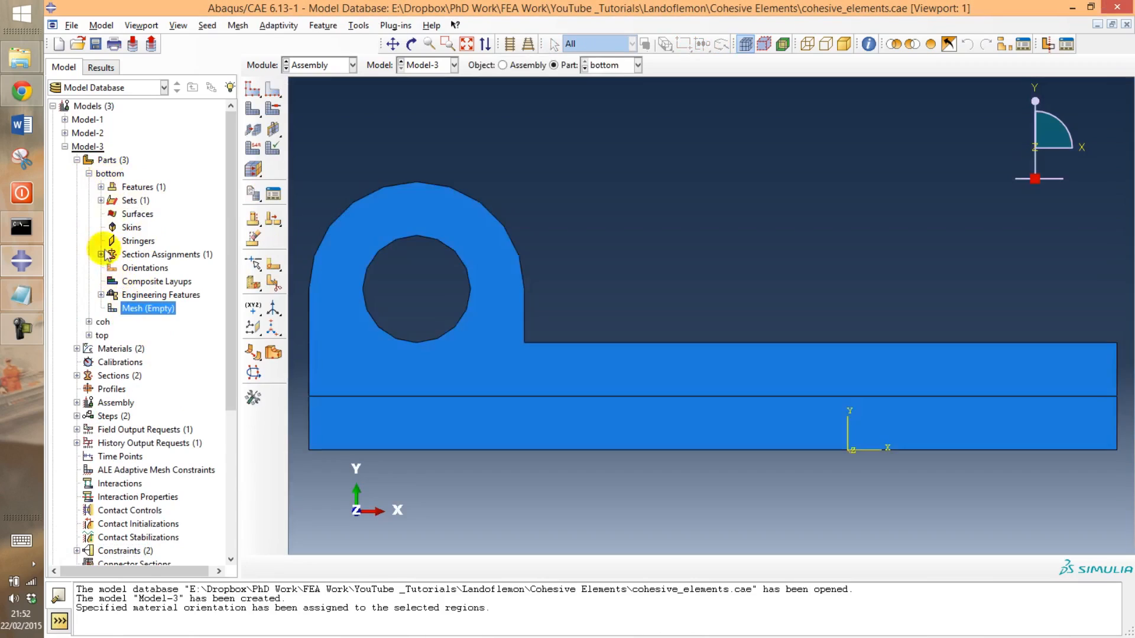
Step: Seed the bottom part with an approximate global size of 1
click(239, 26)
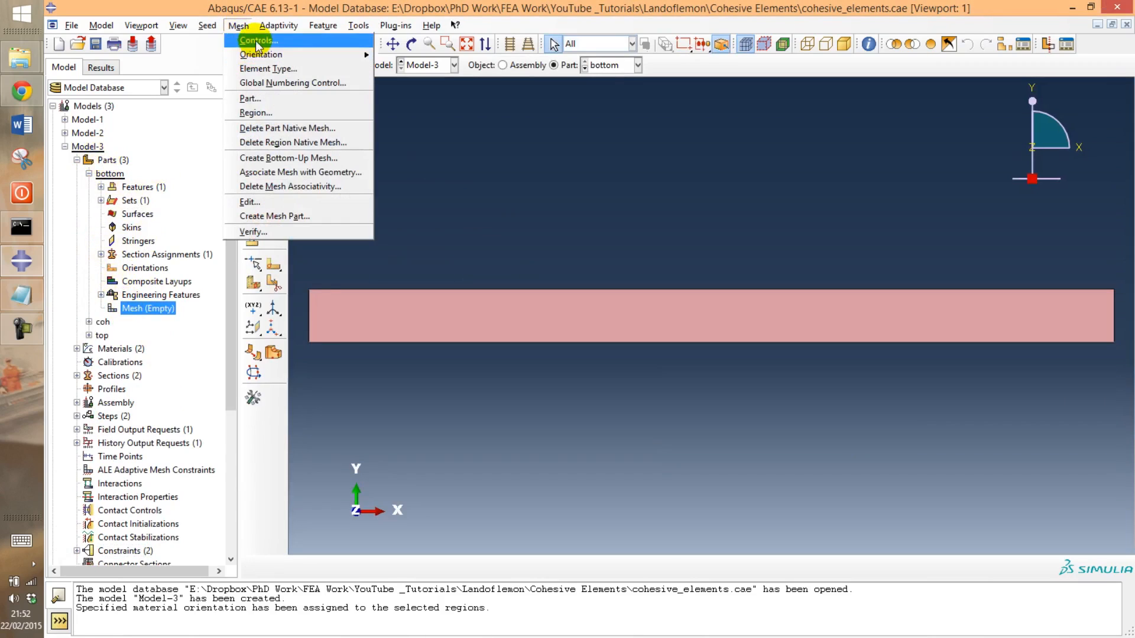
click(207, 25)
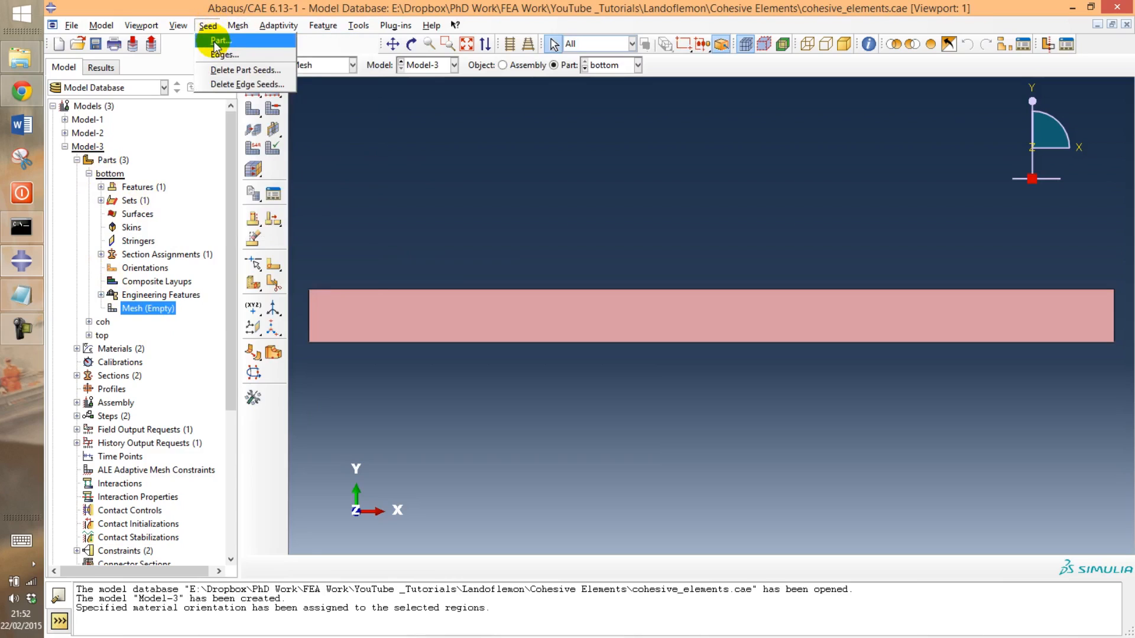
click(216, 41)
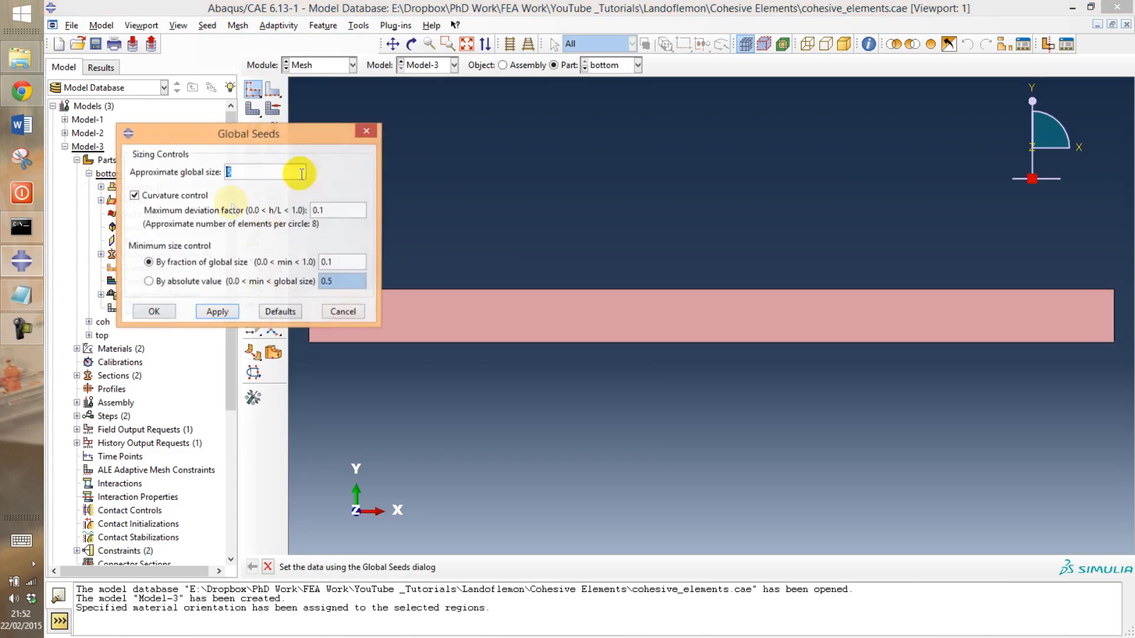
click(217, 312)
click(154, 311)
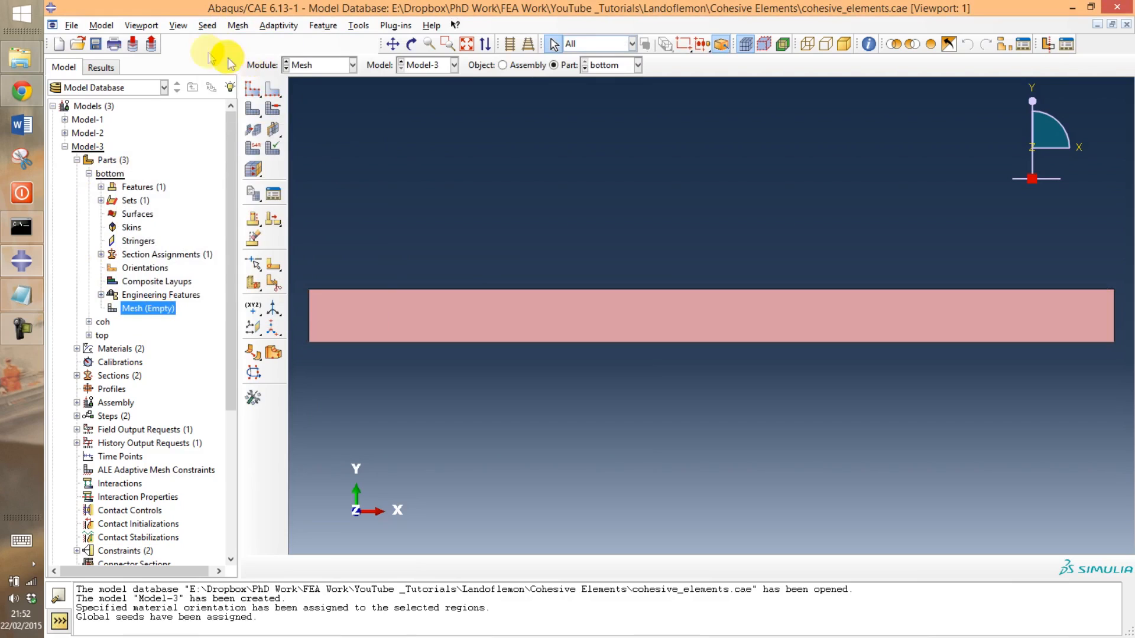
Step: Assign the Plane Strain element family to the whole bottom part, keeping the standard library and linear order
click(238, 26)
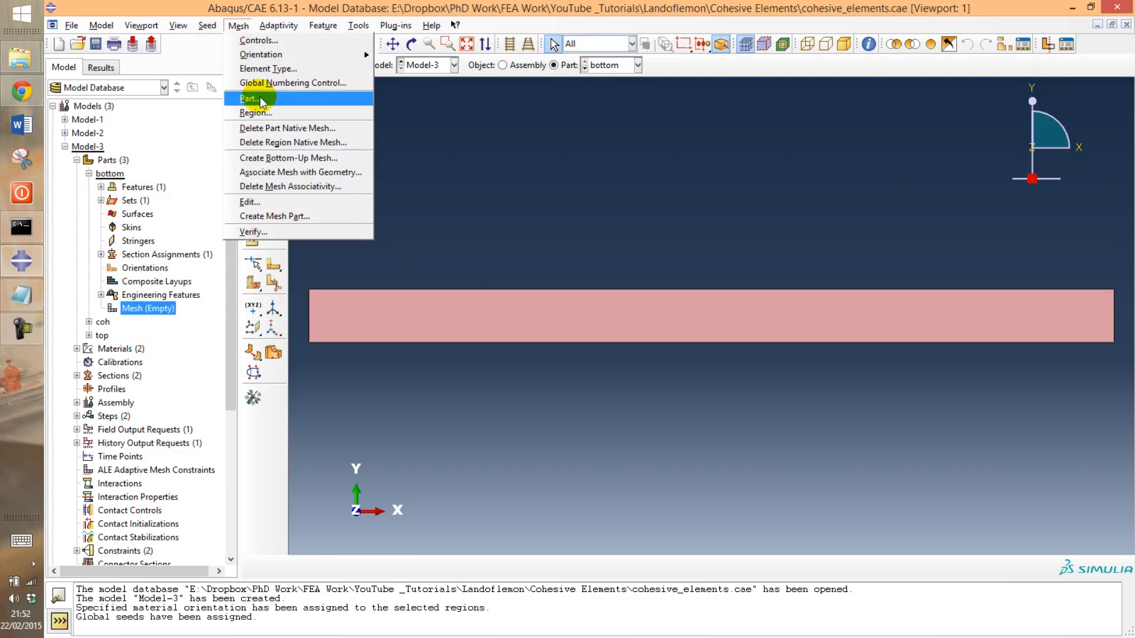
click(267, 69)
click(390, 312)
middle_click(458, 217)
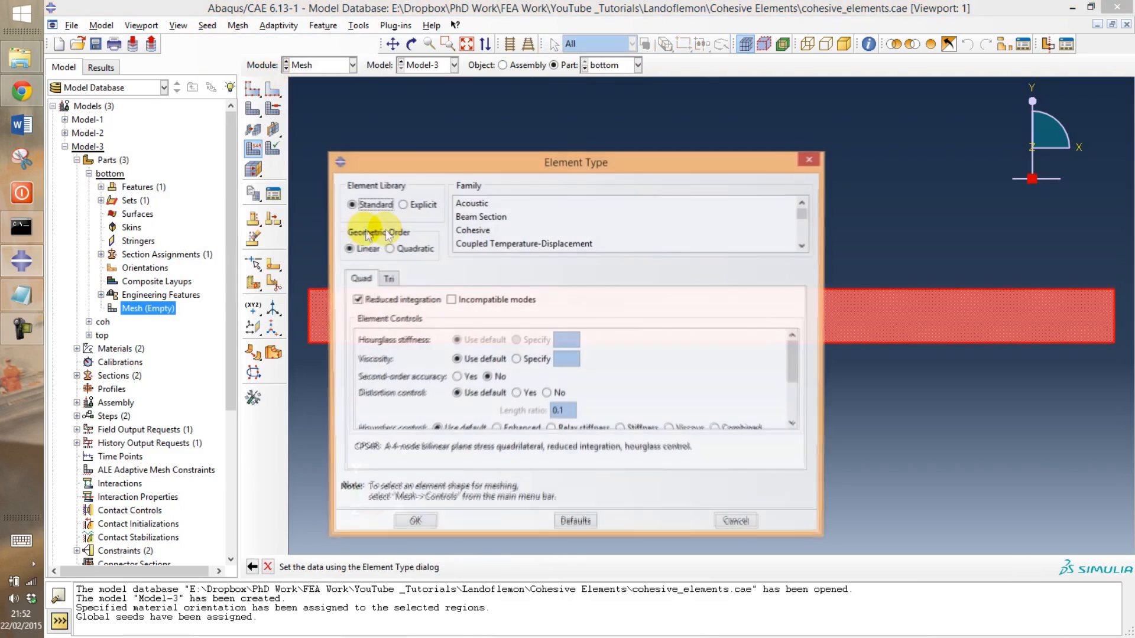
click(802, 246)
click(803, 246)
click(803, 246)
click(802, 246)
click(802, 246)
click(803, 246)
click(496, 230)
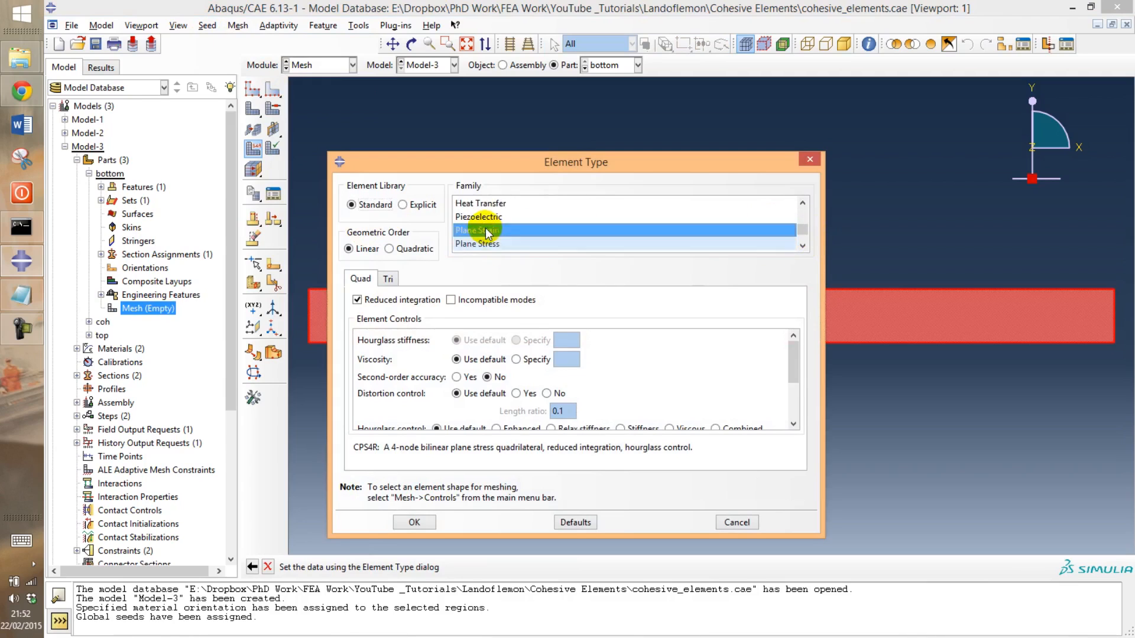
click(416, 523)
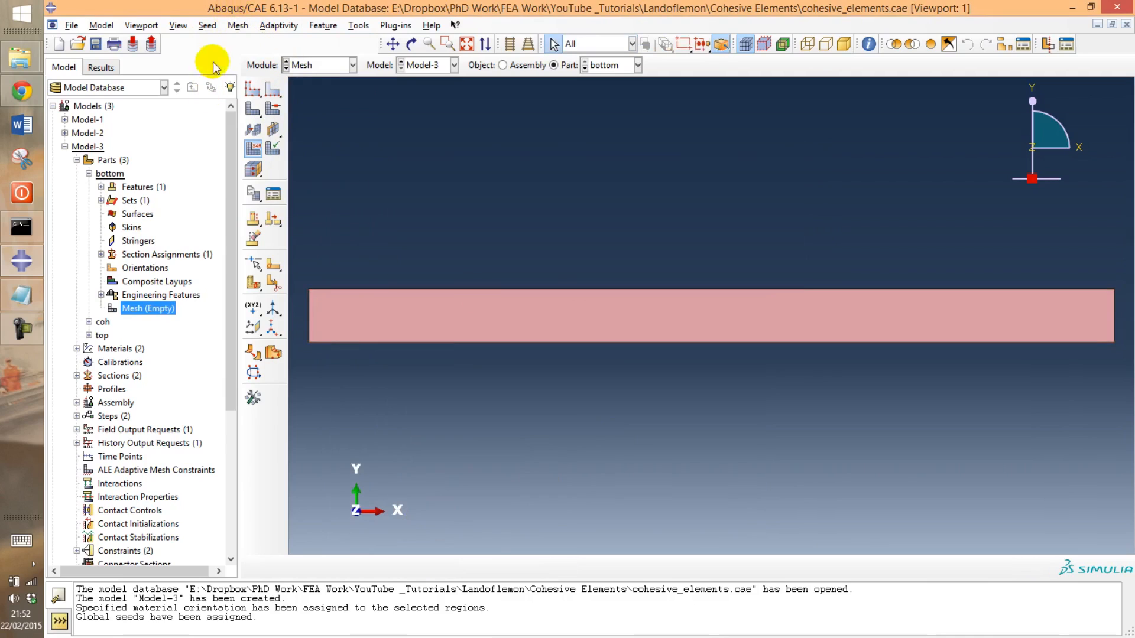
Step: Generate the mesh on the bottom part
click(238, 26)
click(249, 98)
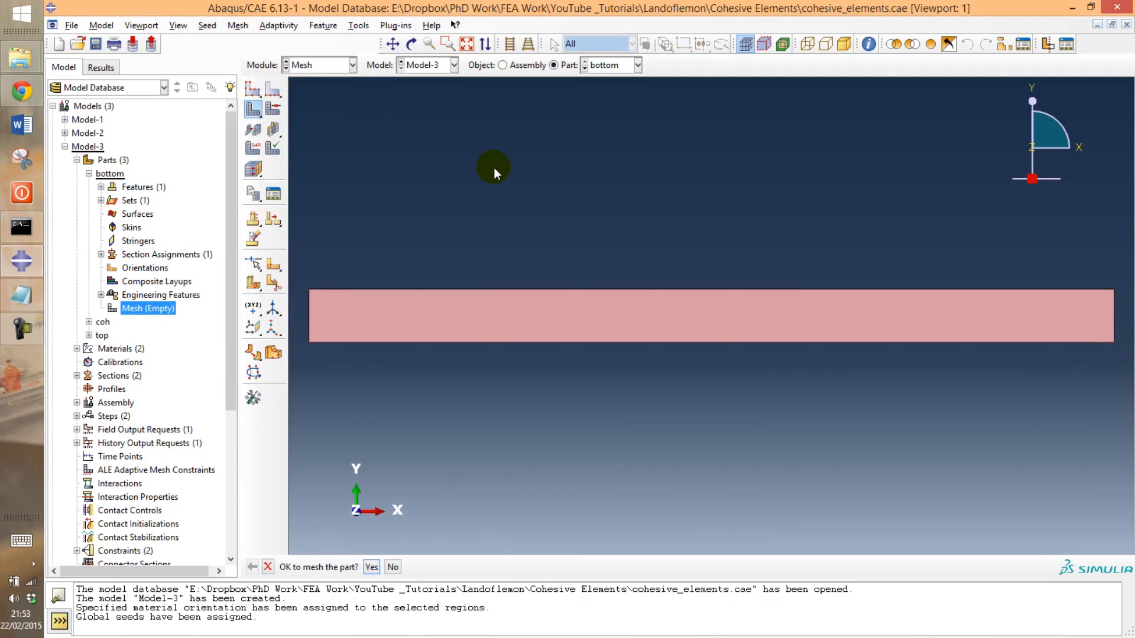
middle_click(494, 168)
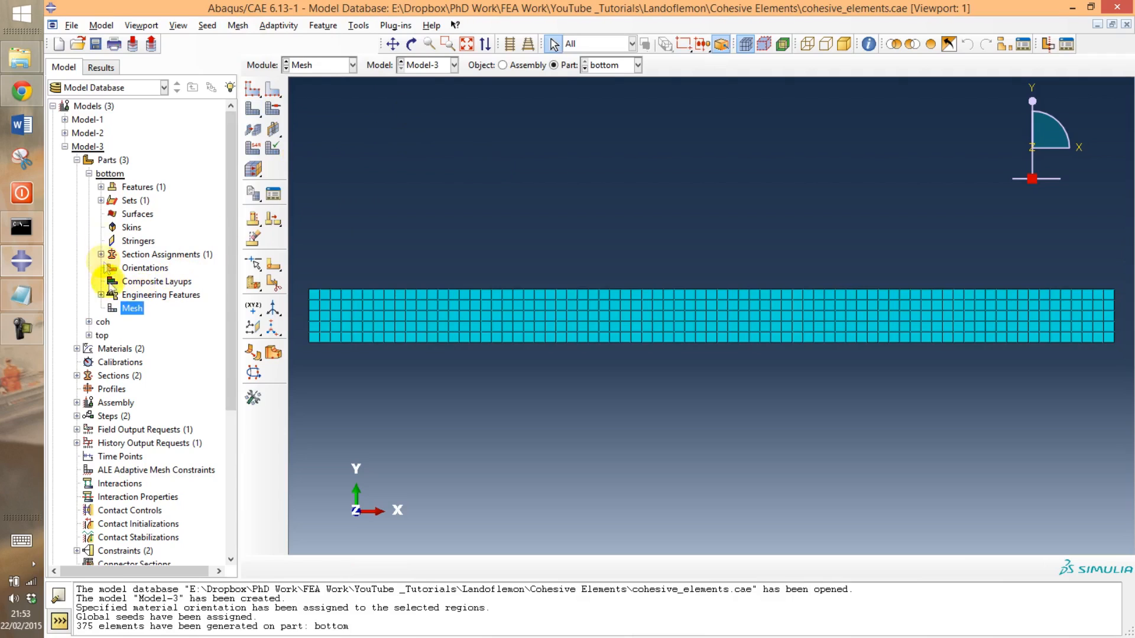
Step: Open the top part's empty mesh and seed the part with an approximate global size of 1
click(89, 173)
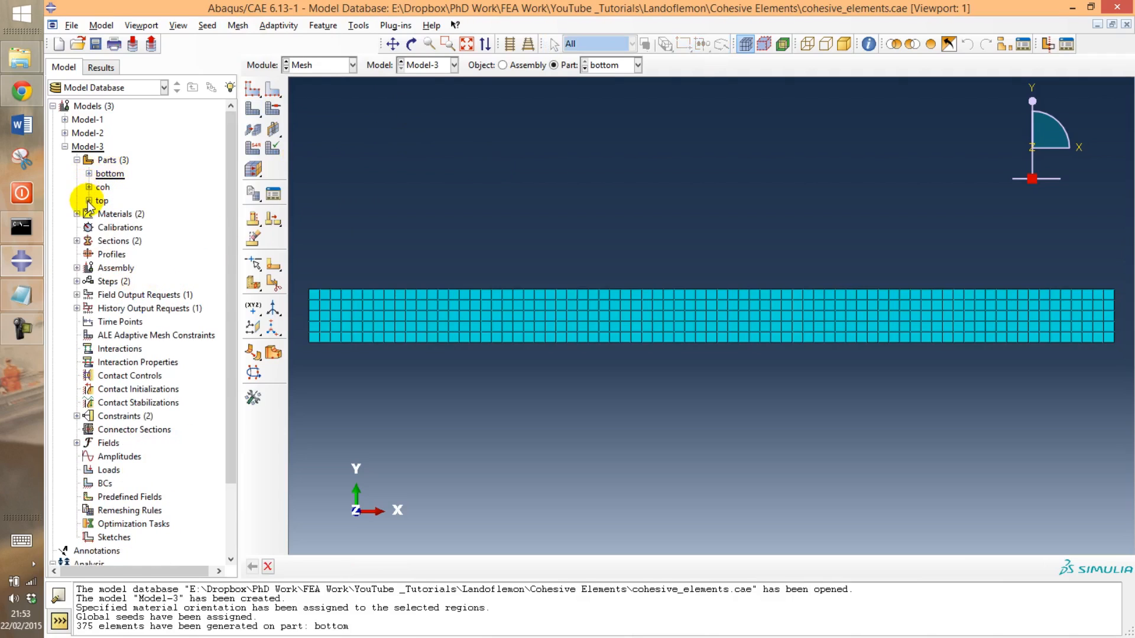
click(89, 200)
double_click(135, 335)
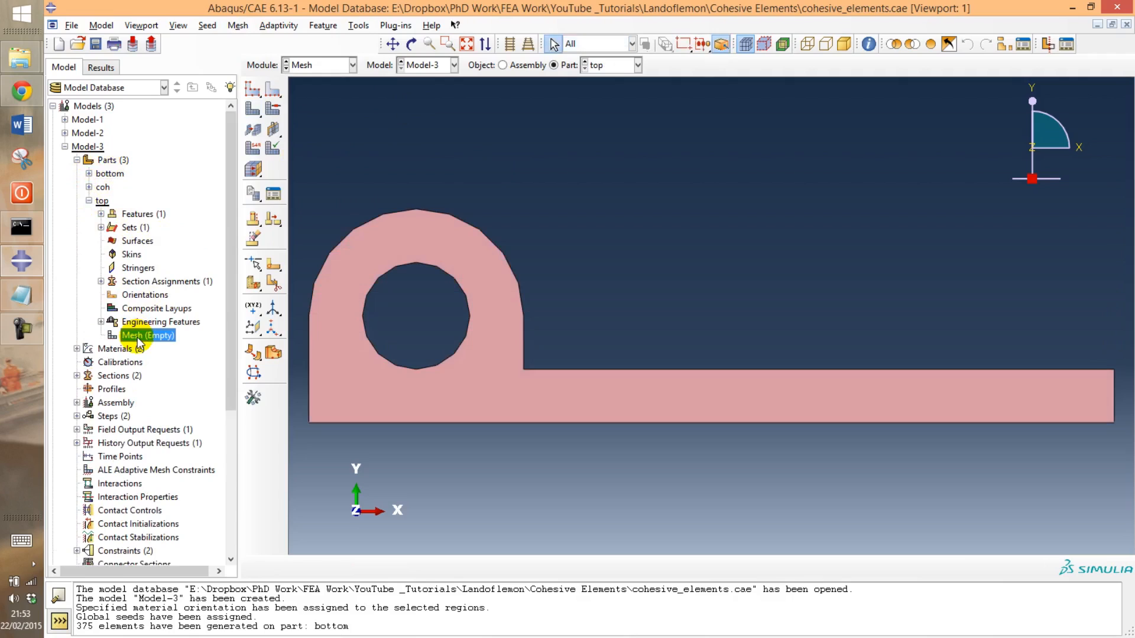
click(208, 25)
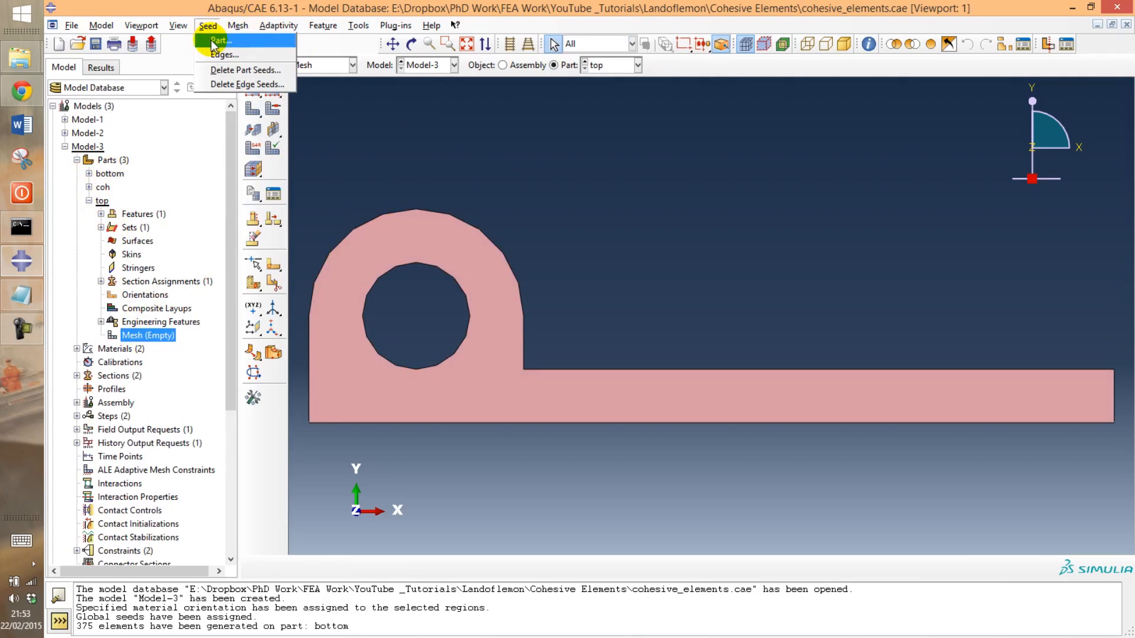
click(218, 40)
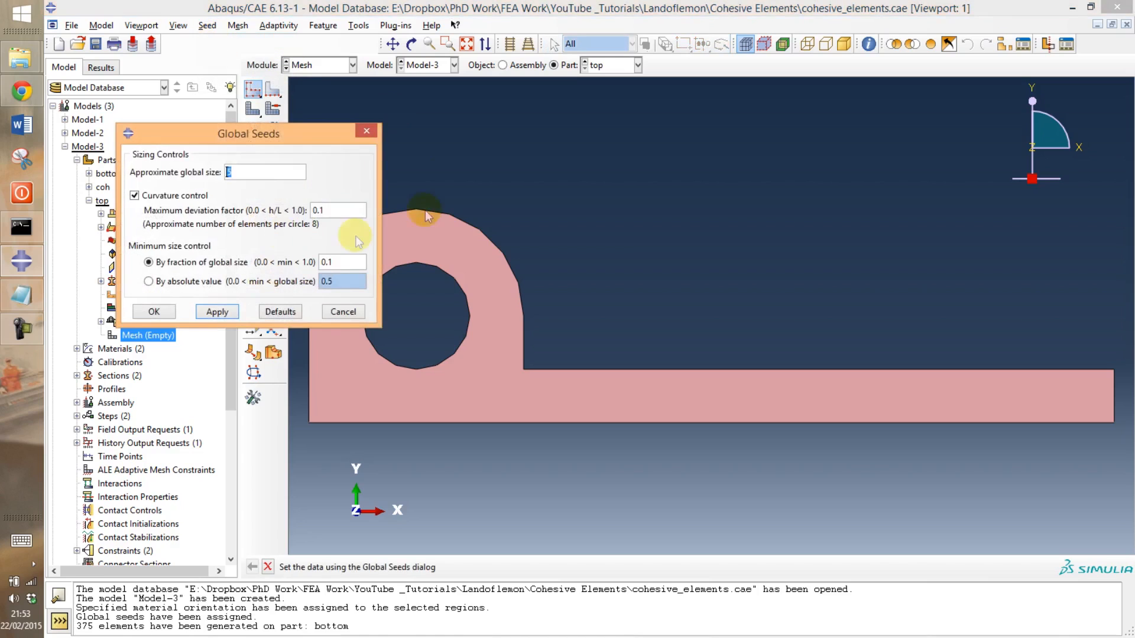
click(216, 312)
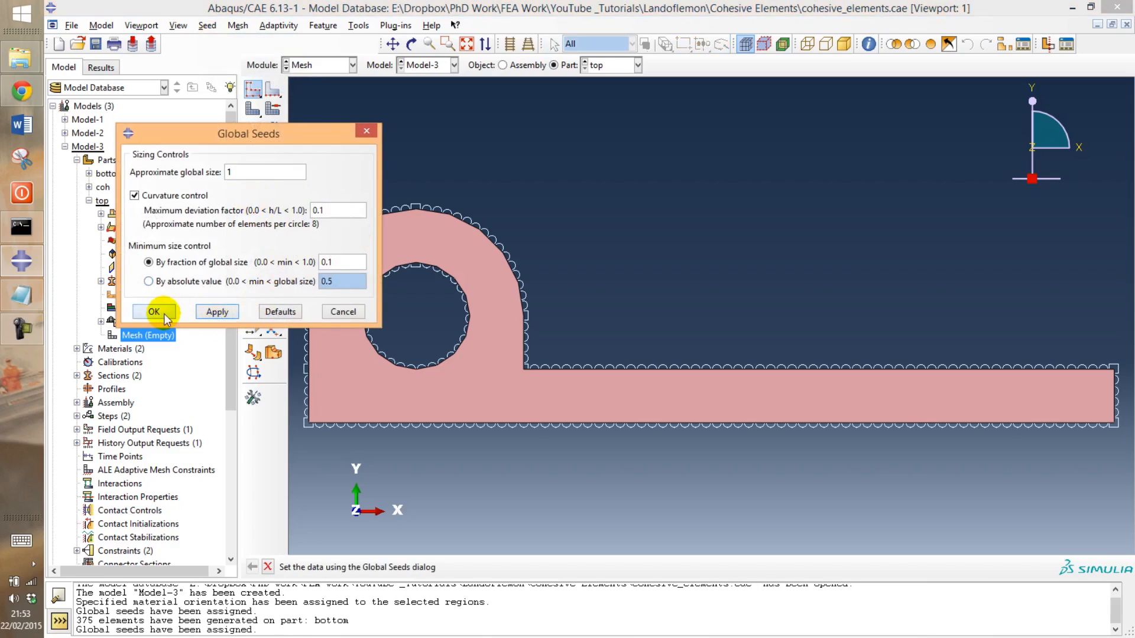
click(154, 312)
Step: Generate the mesh on the top part
click(239, 25)
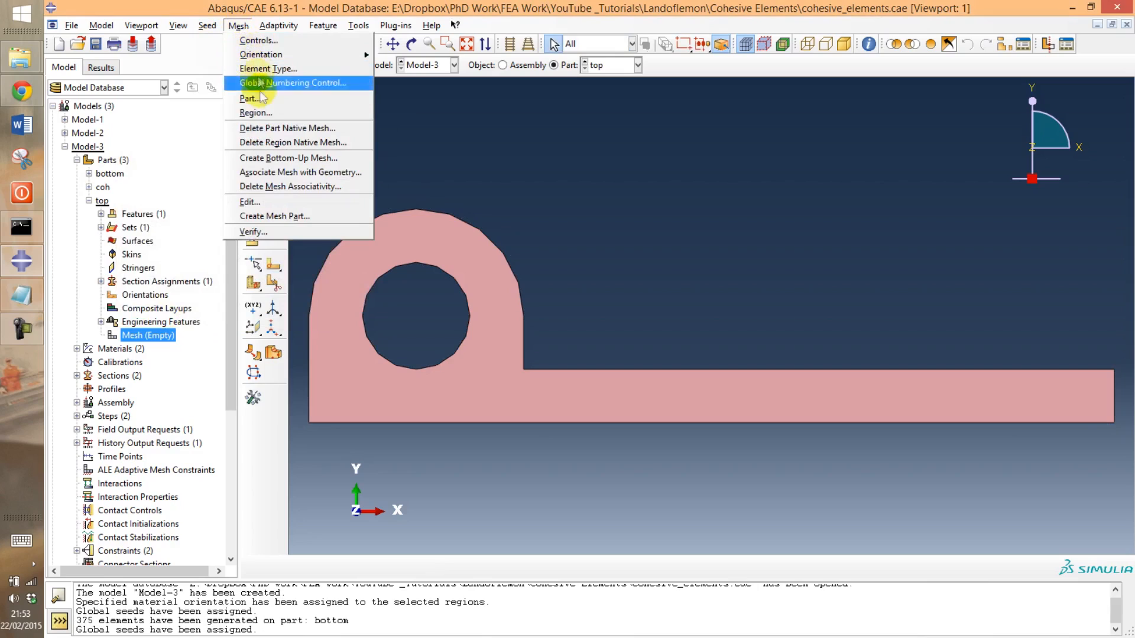
click(260, 79)
middle_click(548, 152)
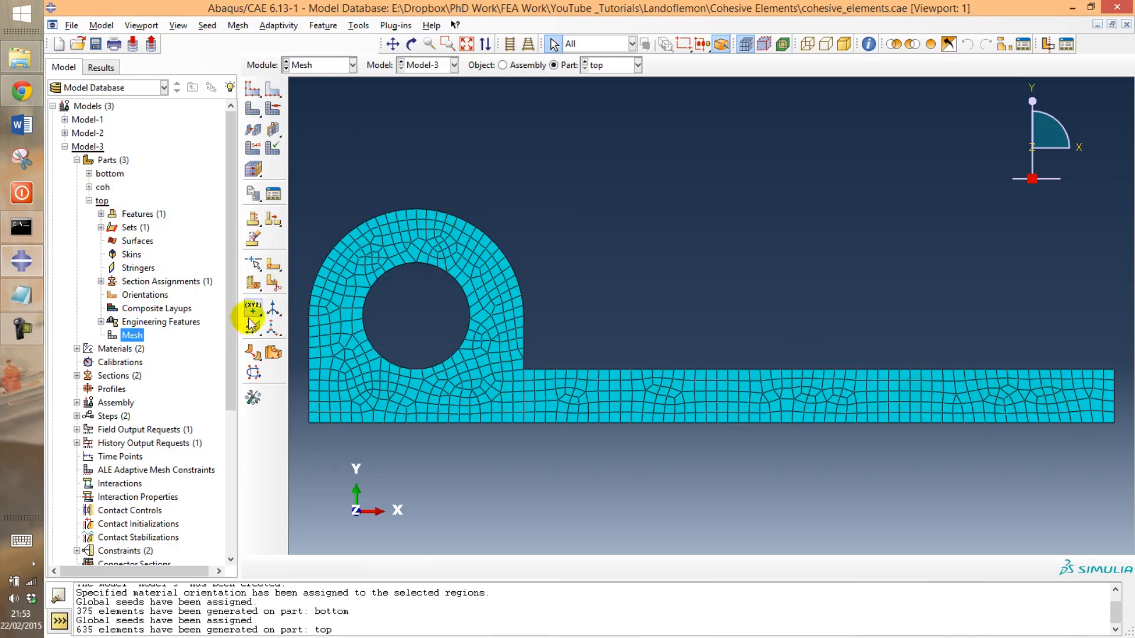
Step: Assign the Plane Strain element family to the whole top part and finish the element type assignment
click(238, 25)
click(263, 73)
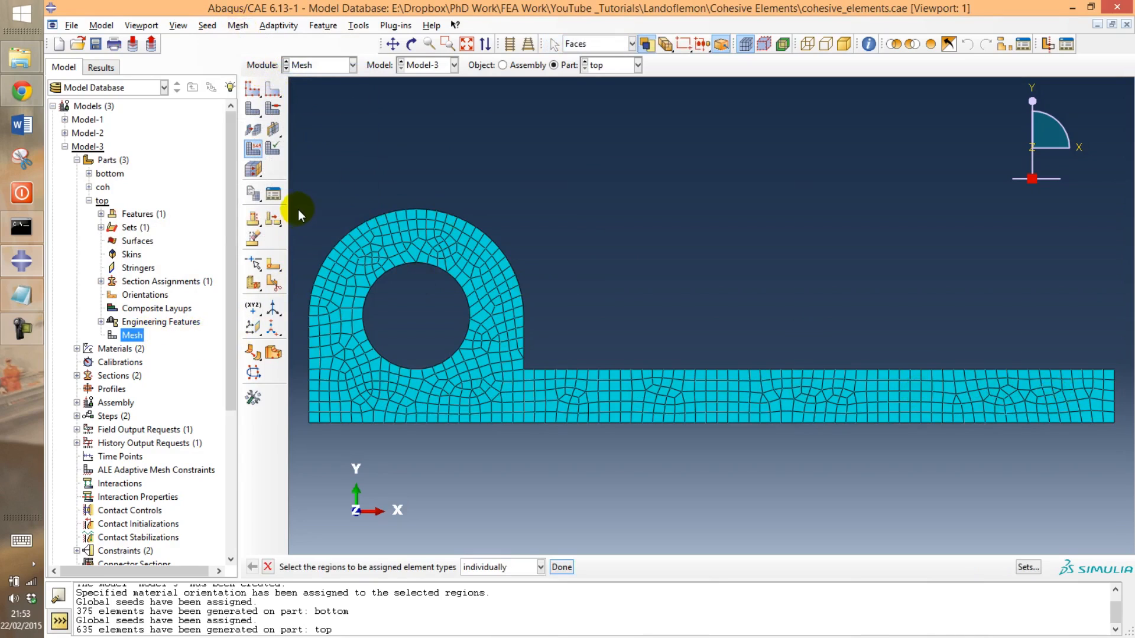
click(367, 263)
middle_click(461, 184)
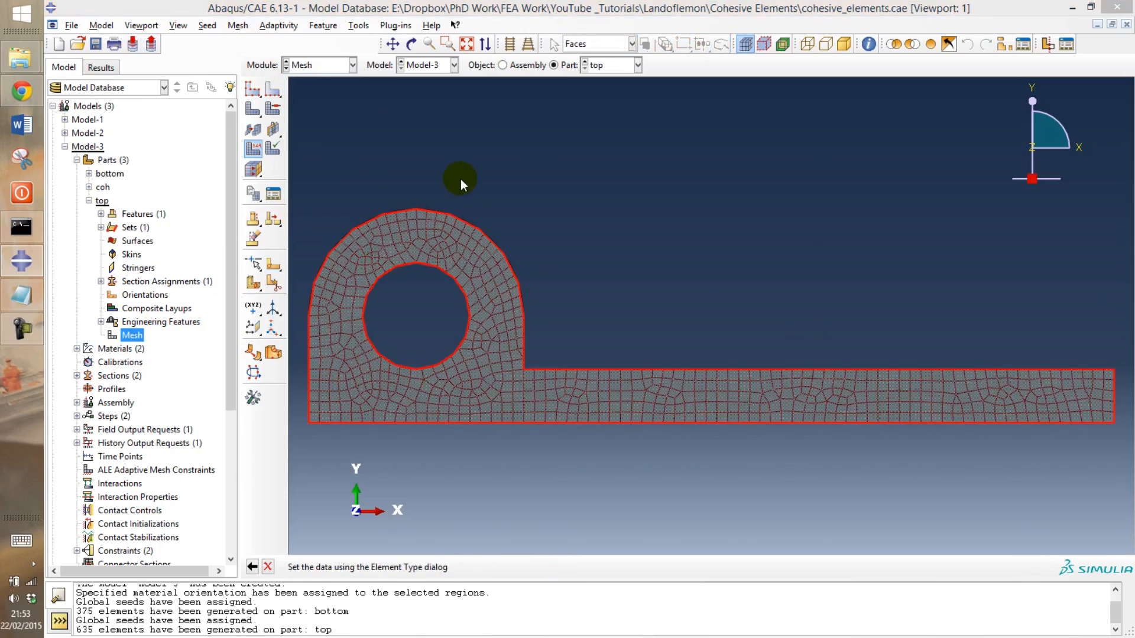
click(502, 232)
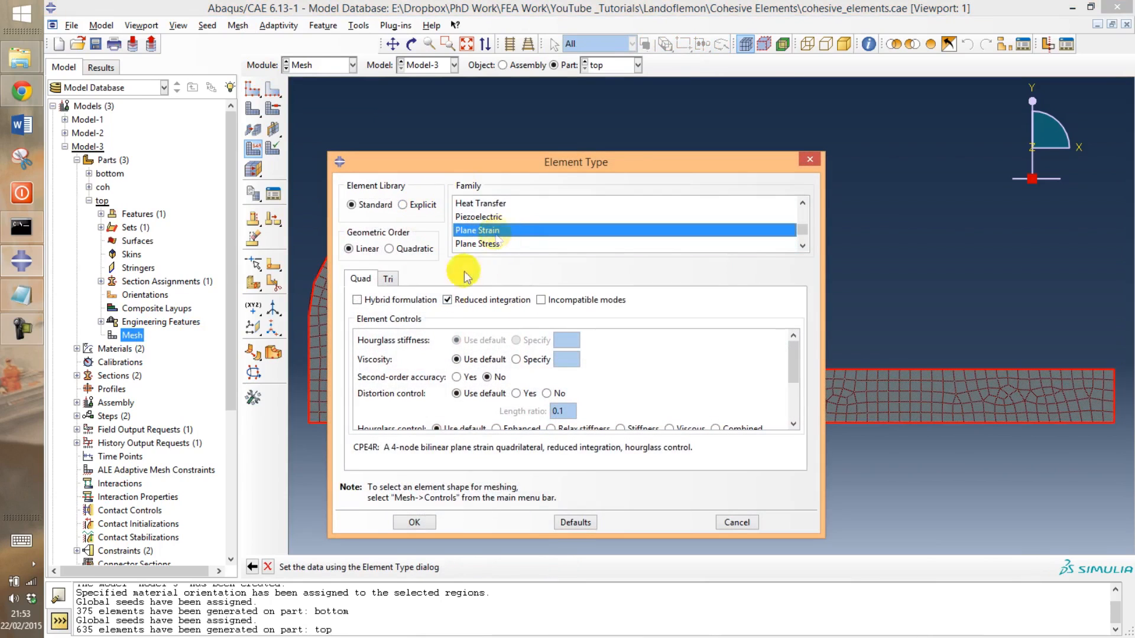
click(412, 523)
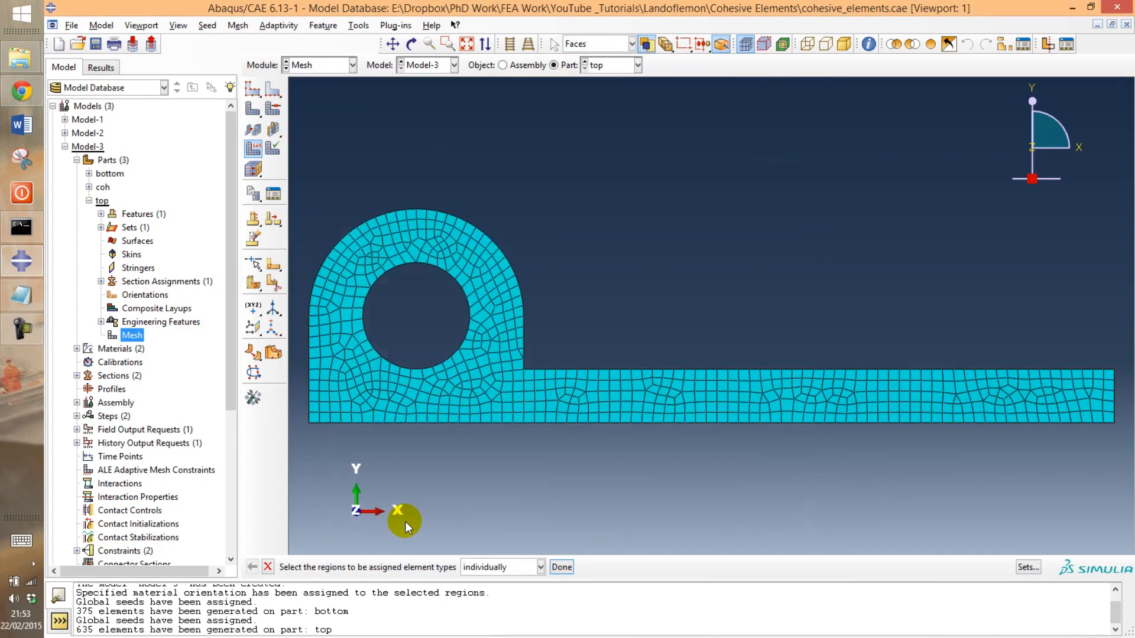
click(560, 567)
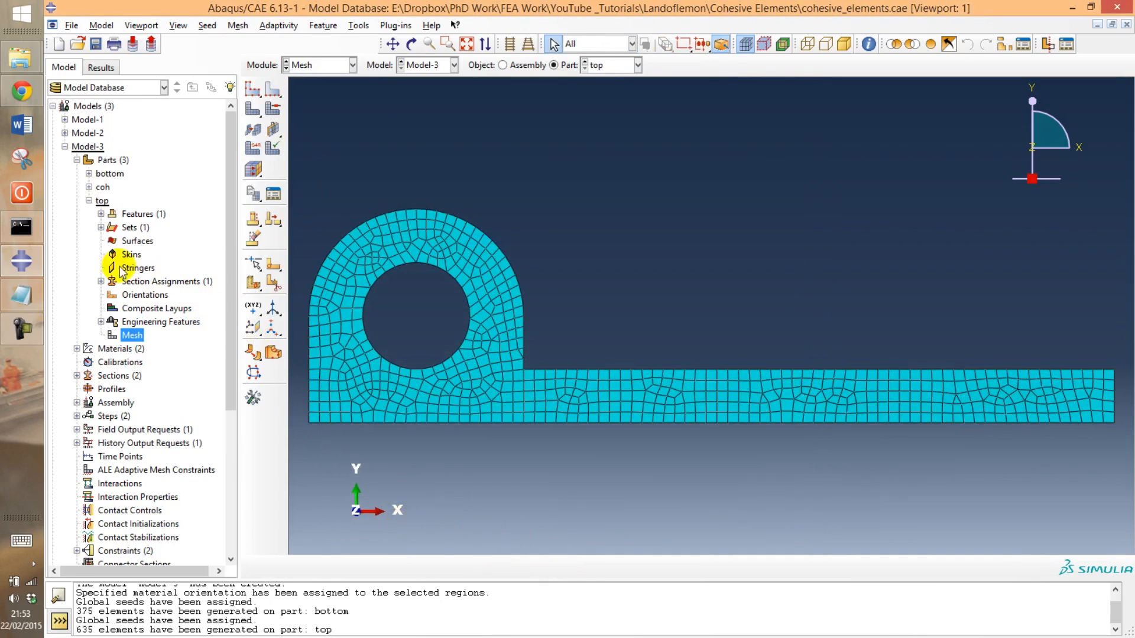
Step: Open the coh part's empty mesh and set its mesh controls to Quad element shape with the Structured technique
click(89, 200)
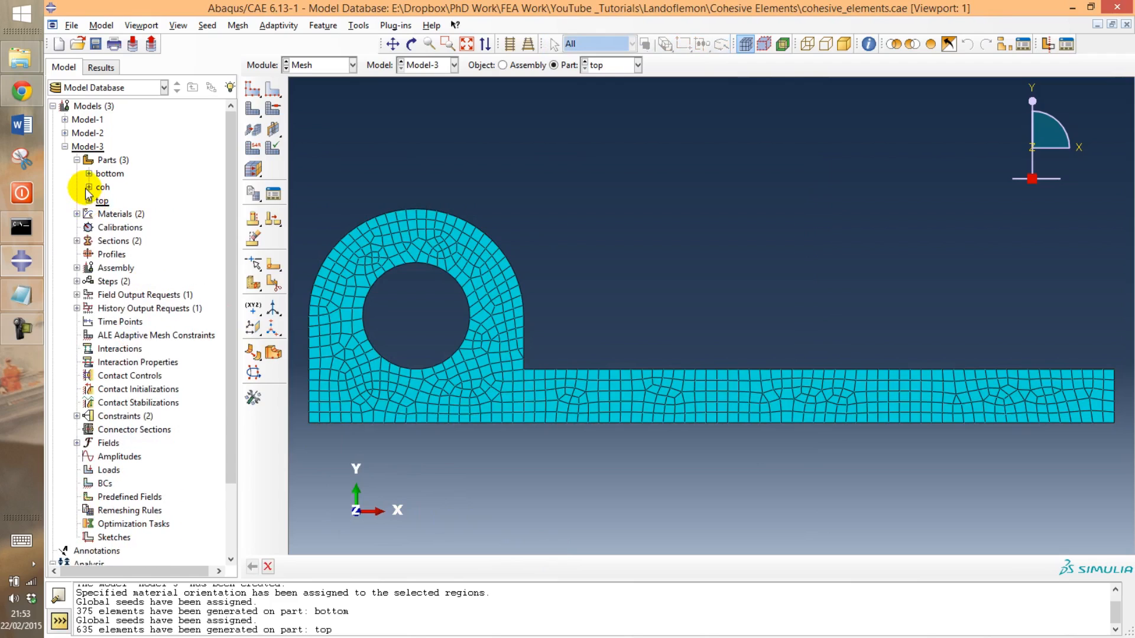
click(88, 187)
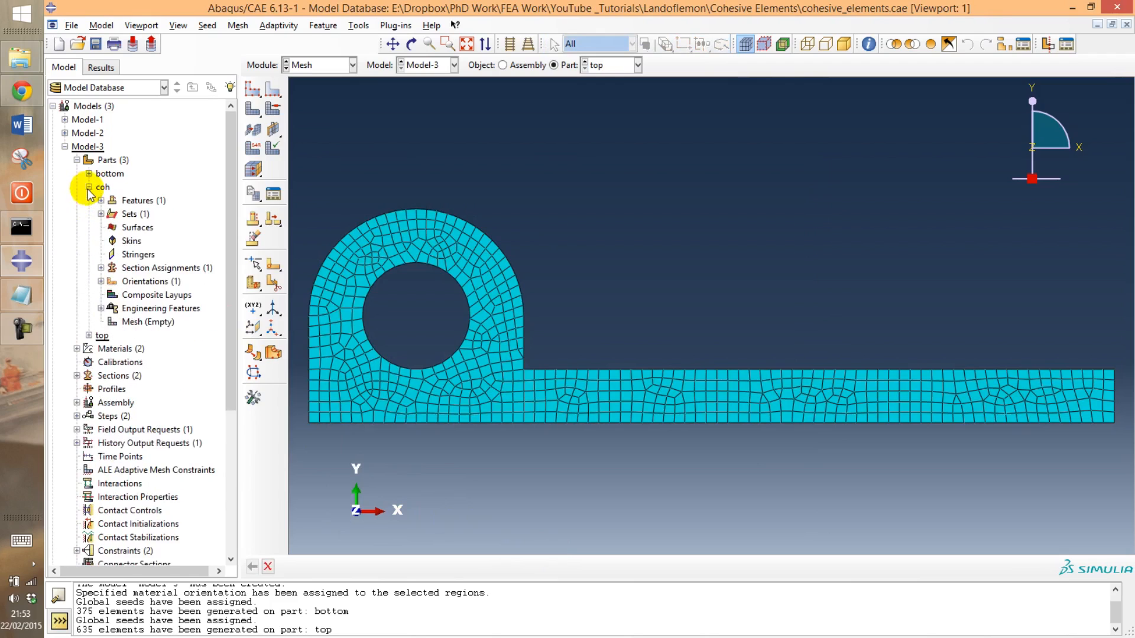
double_click(148, 322)
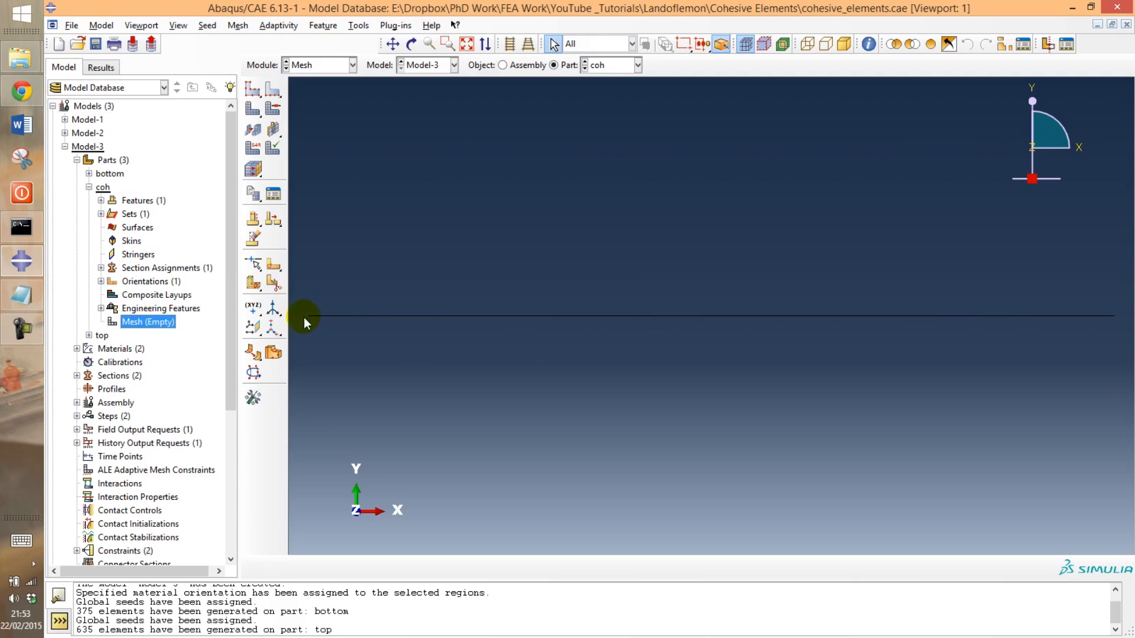
click(238, 25)
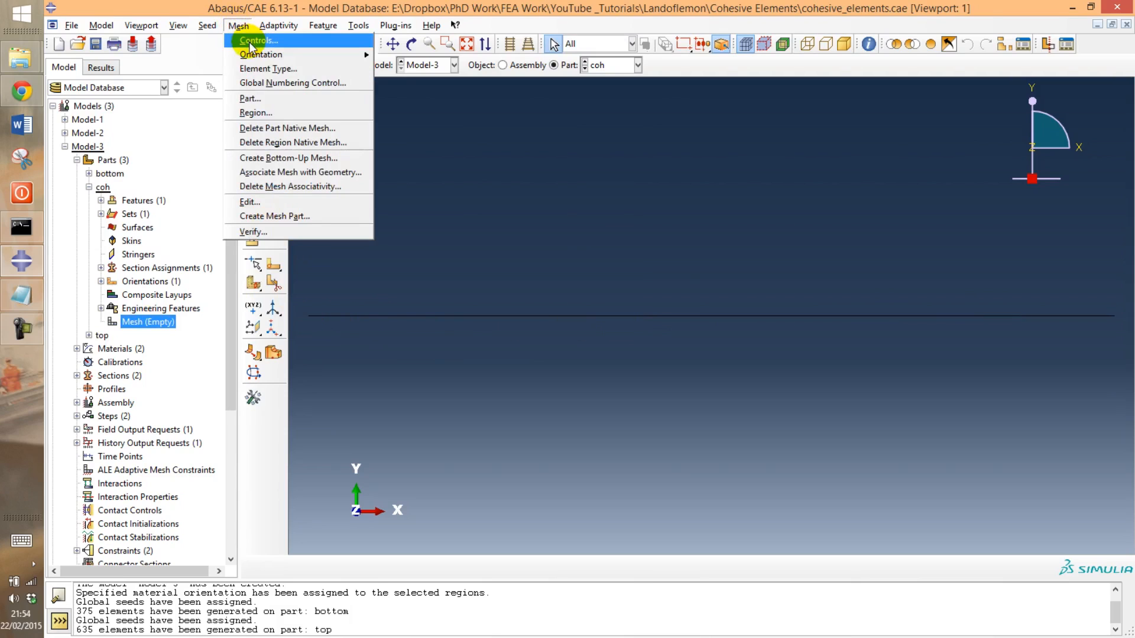
click(255, 40)
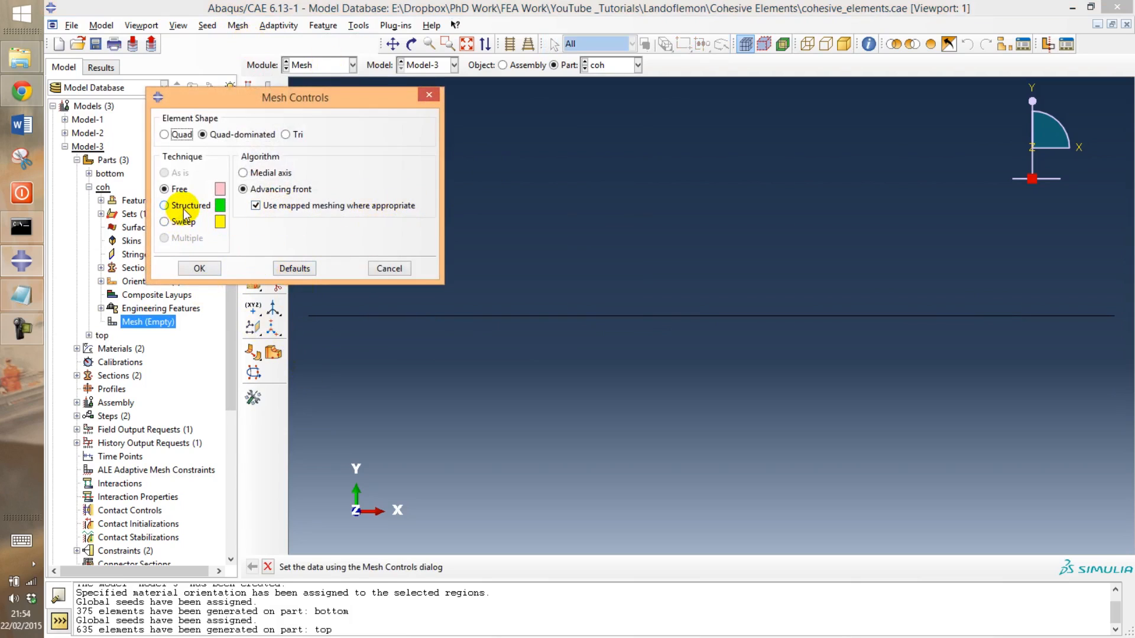
click(188, 137)
click(174, 205)
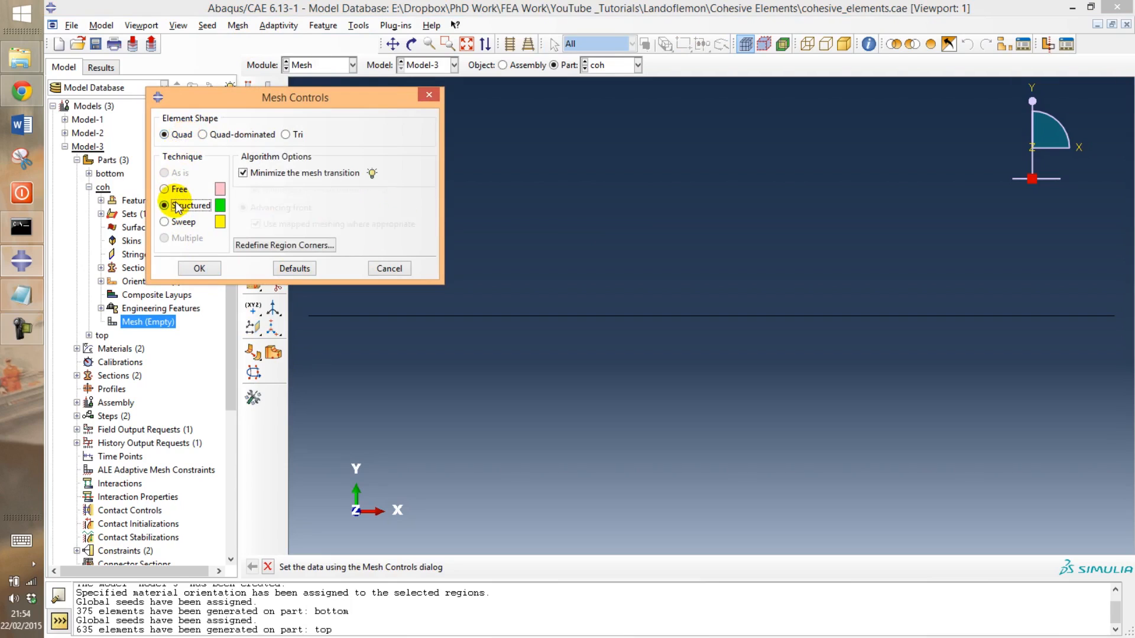
drag(321, 101, 581, 85)
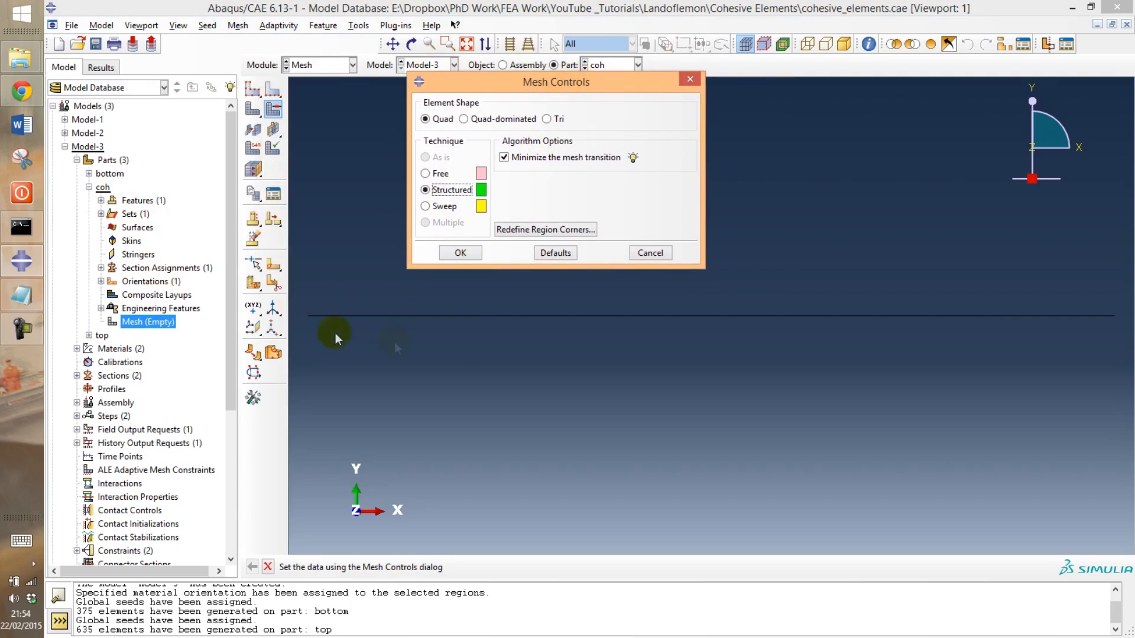
click(442, 252)
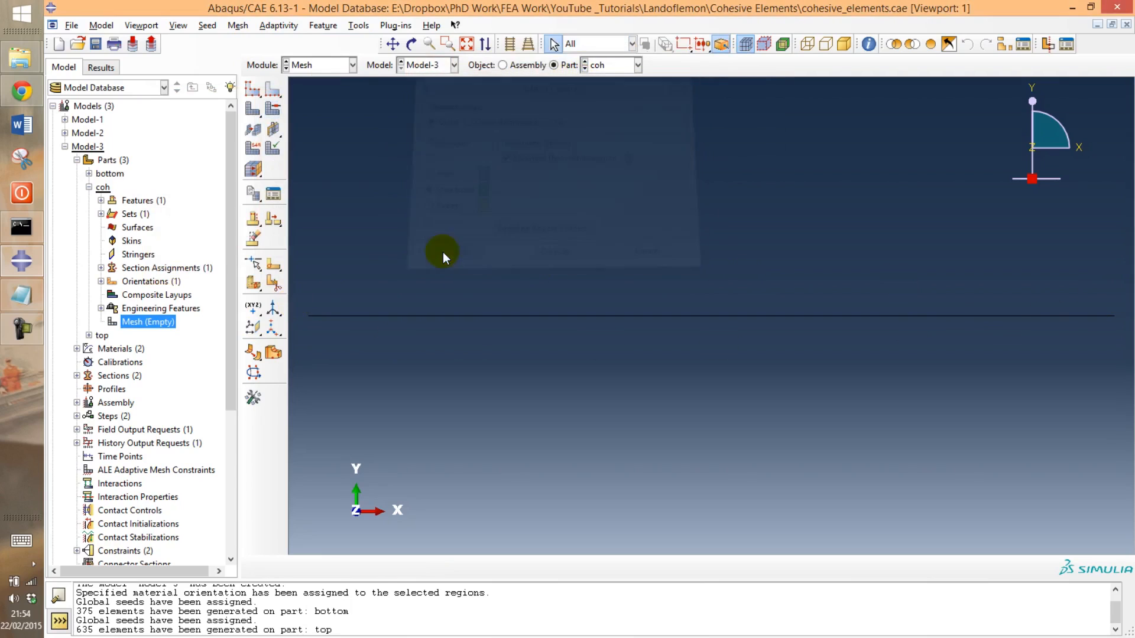
Step: Seed the coh part with an approximate global size of 0.5
click(251, 28)
click(216, 39)
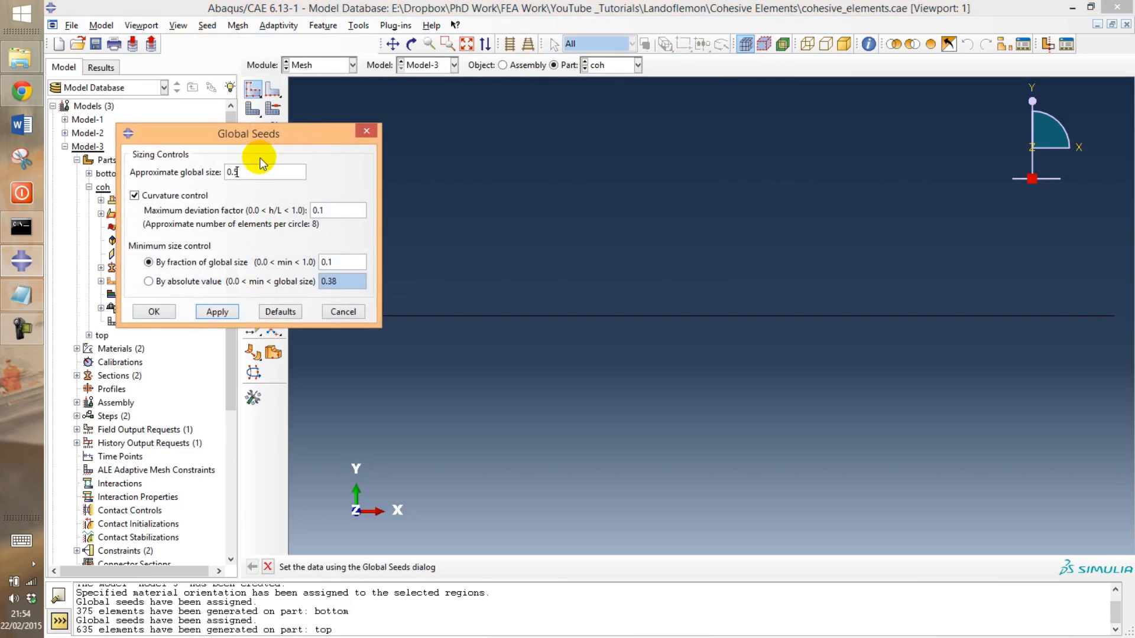
click(219, 312)
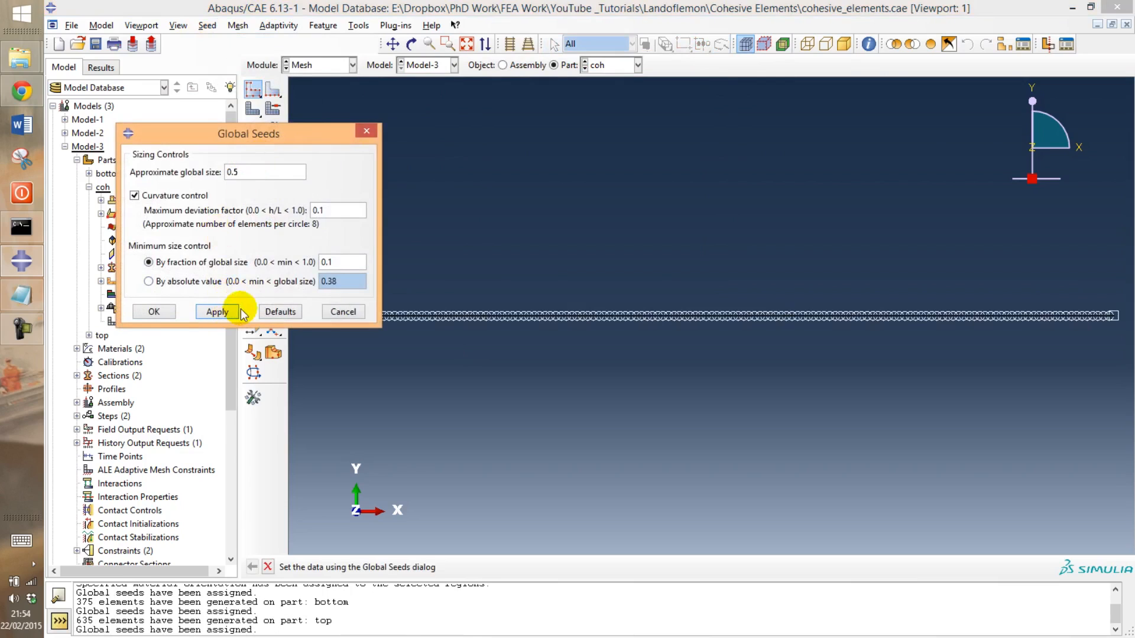
click(168, 311)
click(238, 25)
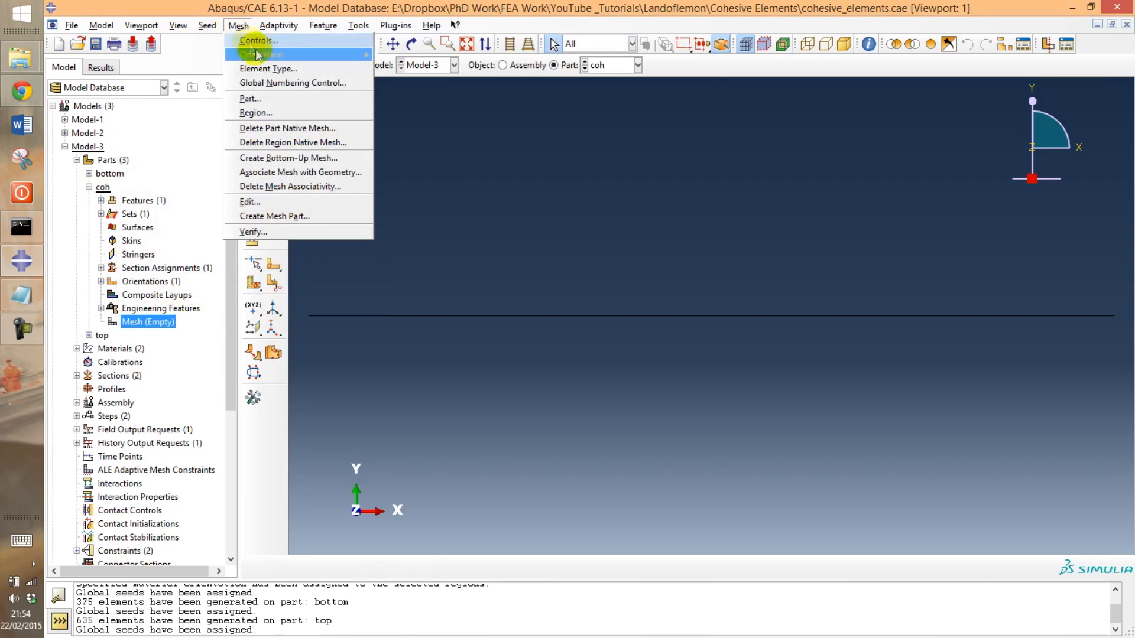
click(297, 98)
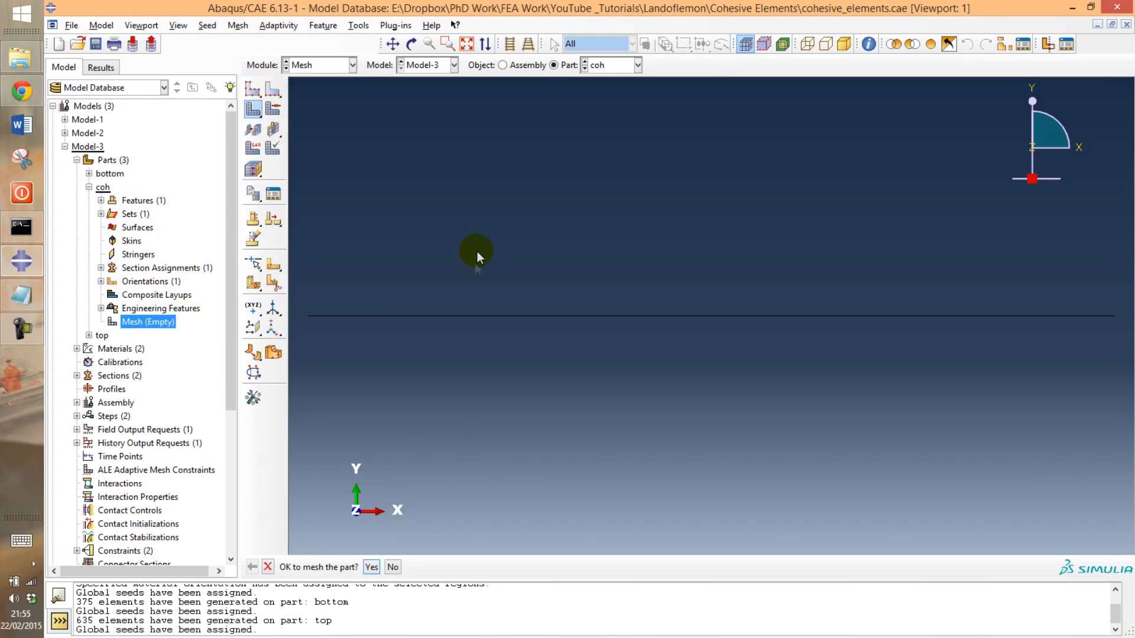
click(394, 567)
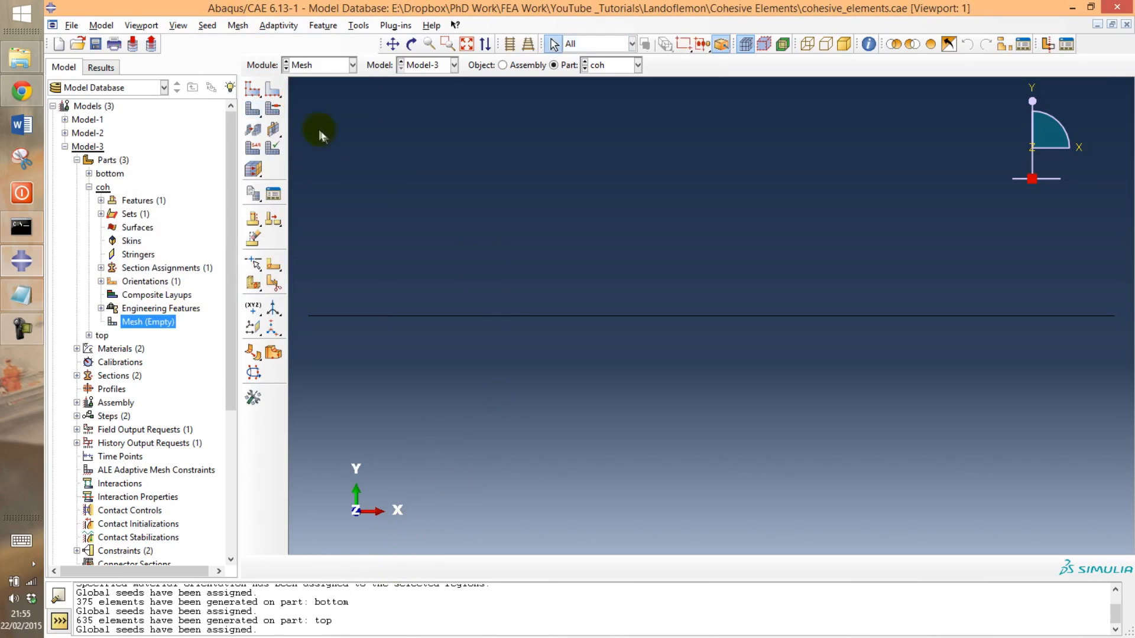
Step: Assign the Cohesive element family from the Standard library to the whole coh part and finish the assignment
click(238, 25)
click(278, 69)
drag(307, 300, 1112, 361)
middle_click(798, 374)
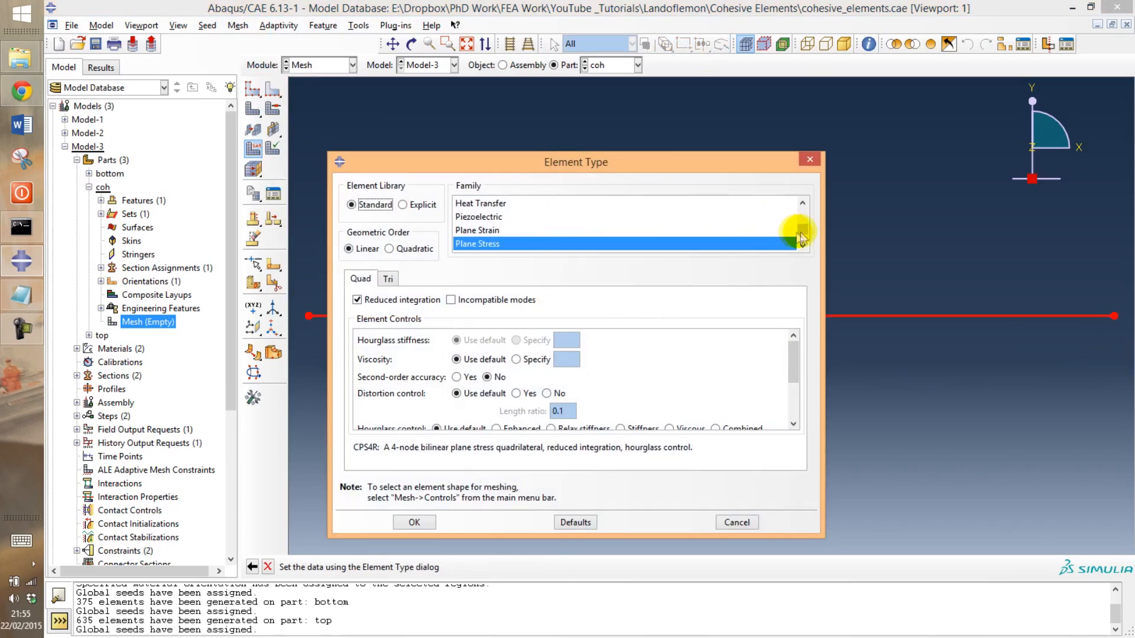
drag(802, 230, 802, 212)
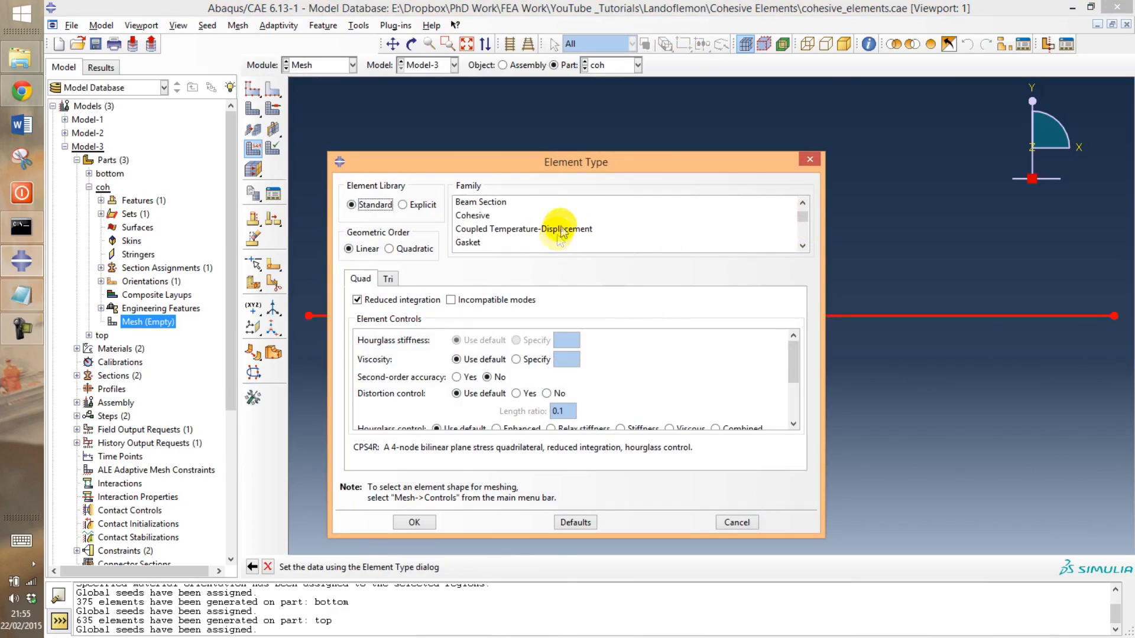
click(473, 215)
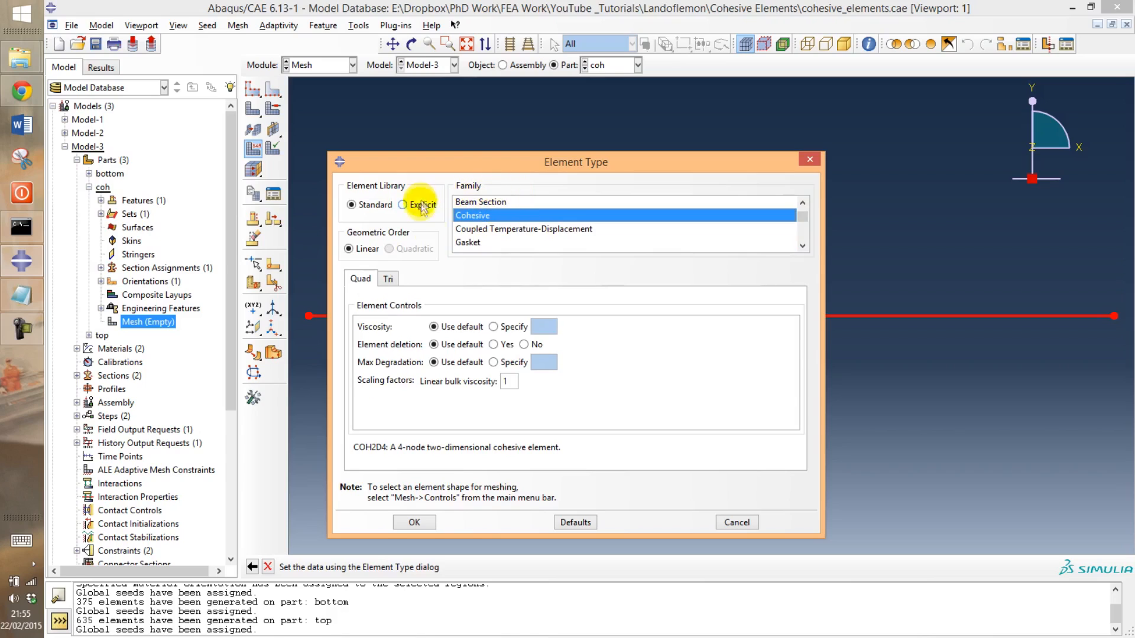
double_click(492, 215)
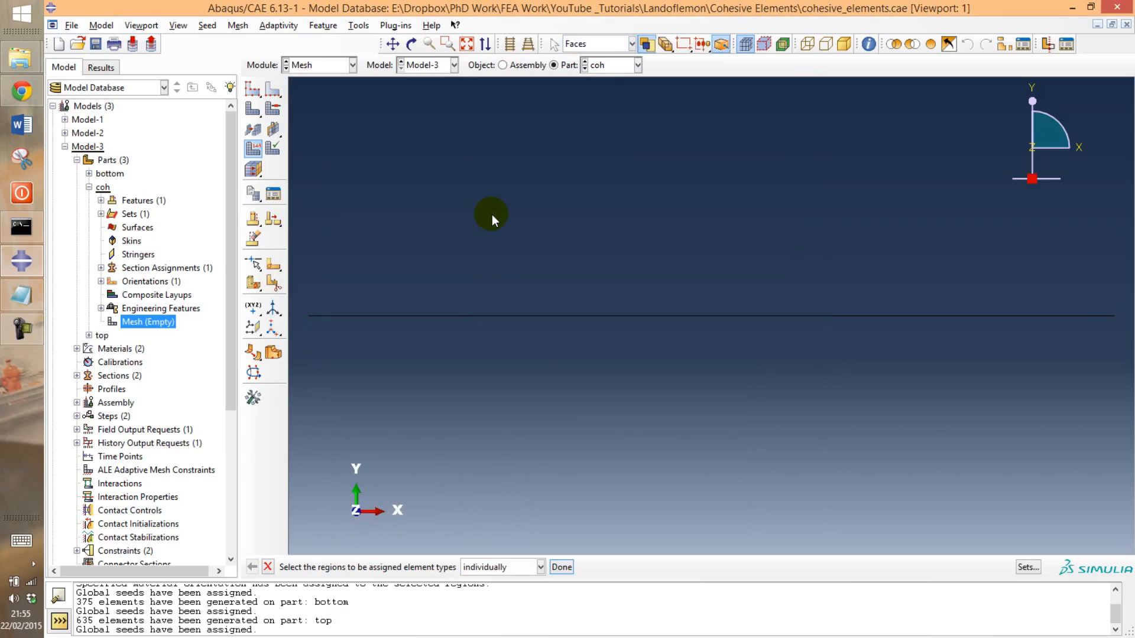
middle_click(403, 307)
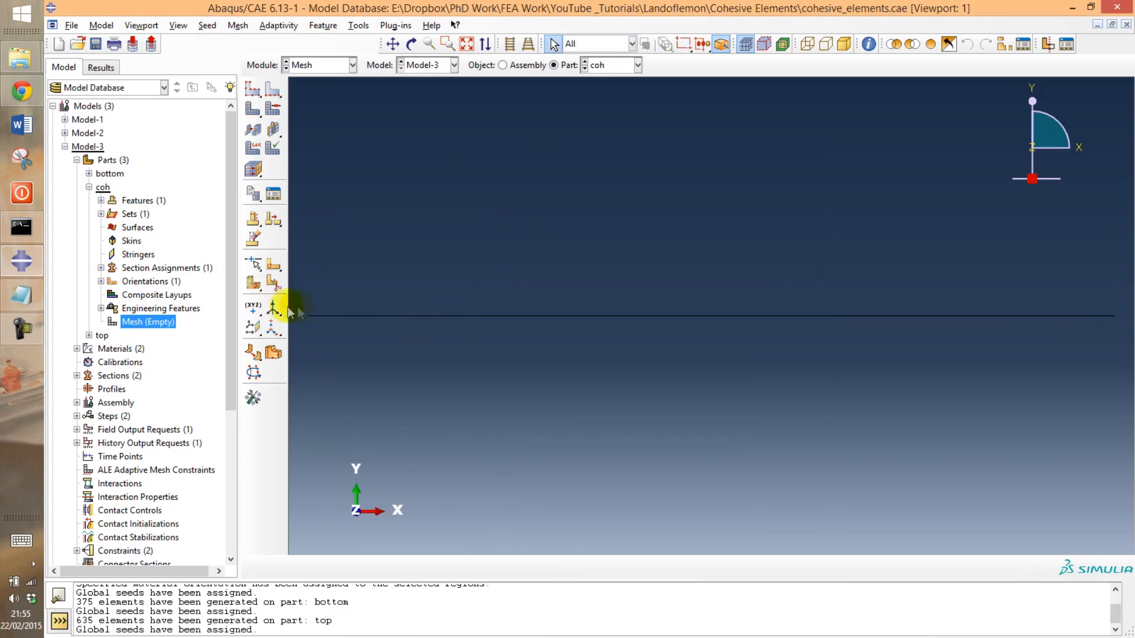
Step: Check the element type assigned to the whole coh part and accept the Cohesive family settings
click(239, 25)
click(254, 69)
drag(300, 302, 1118, 347)
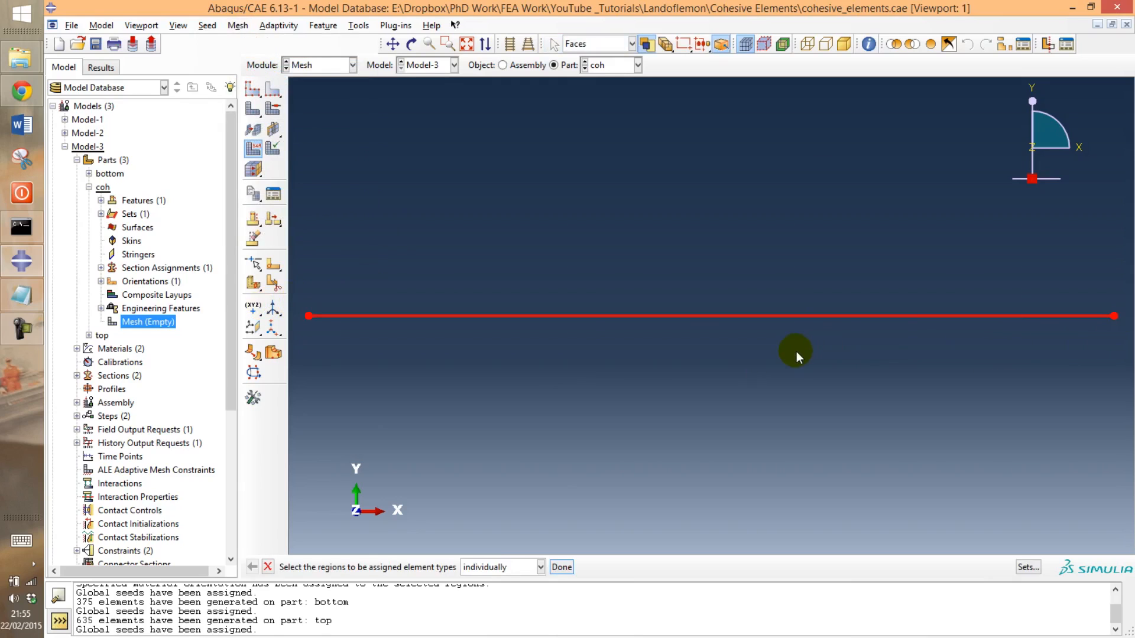
middle_click(796, 351)
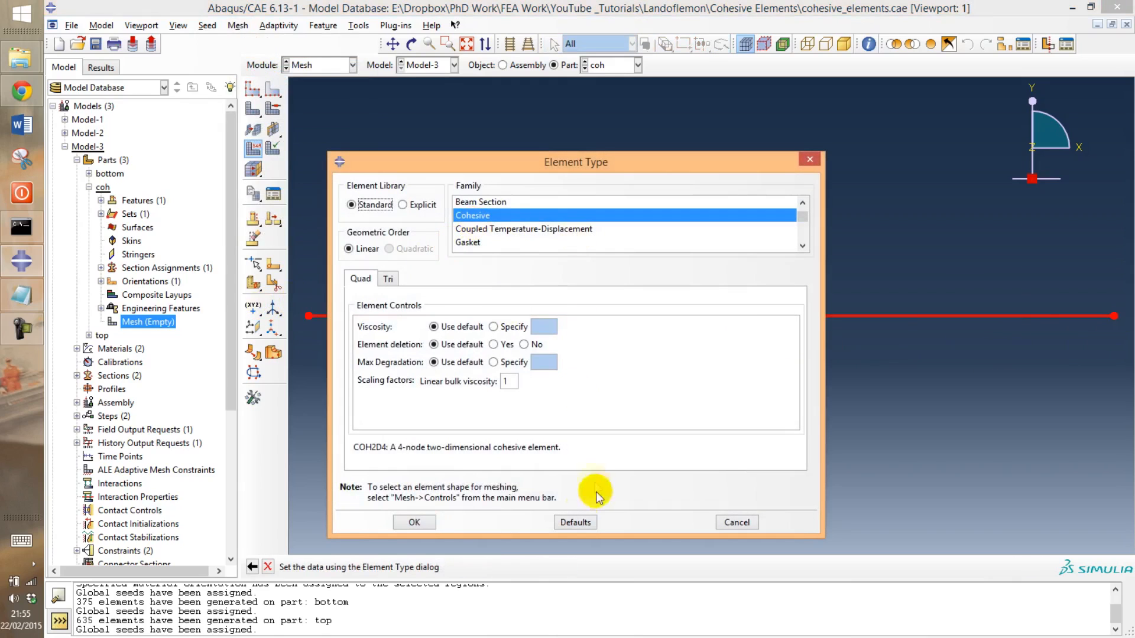
click(414, 523)
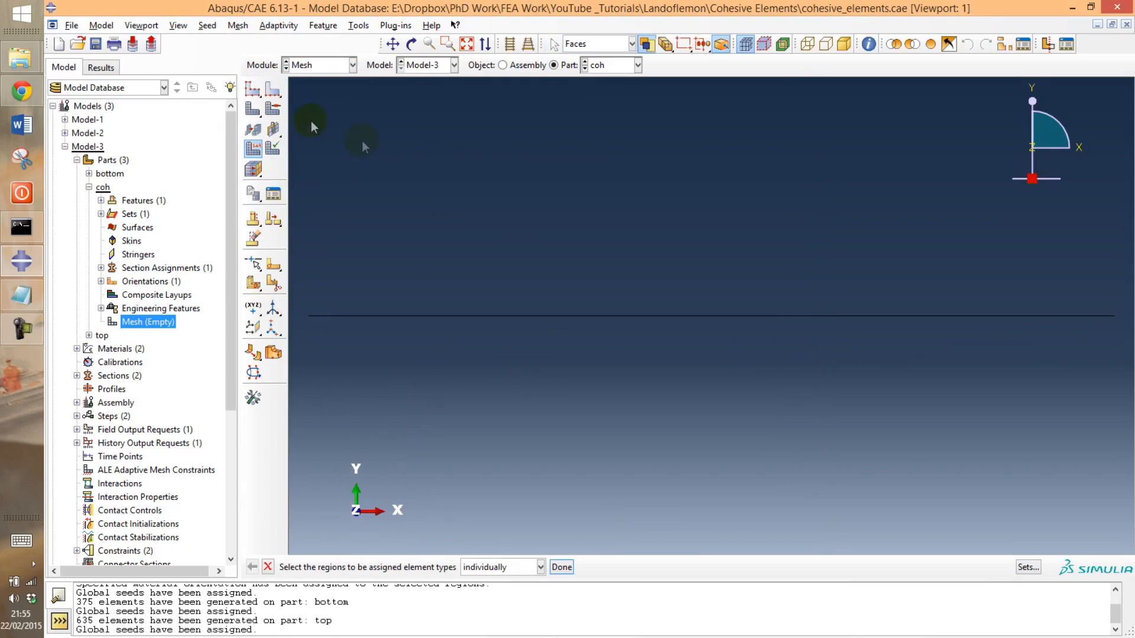
Step: Generate the mesh on the coh part and inspect the thin layer up close
click(238, 25)
click(343, 97)
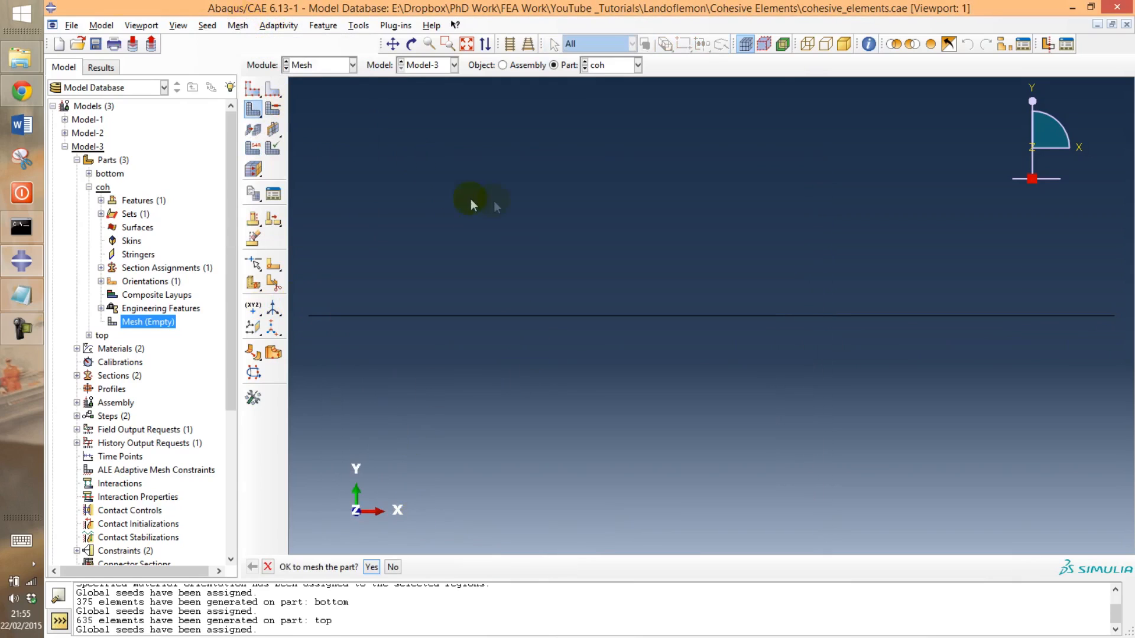
middle_click(494, 201)
scroll(356, 339, down, 10)
scroll(598, 261, down, 5)
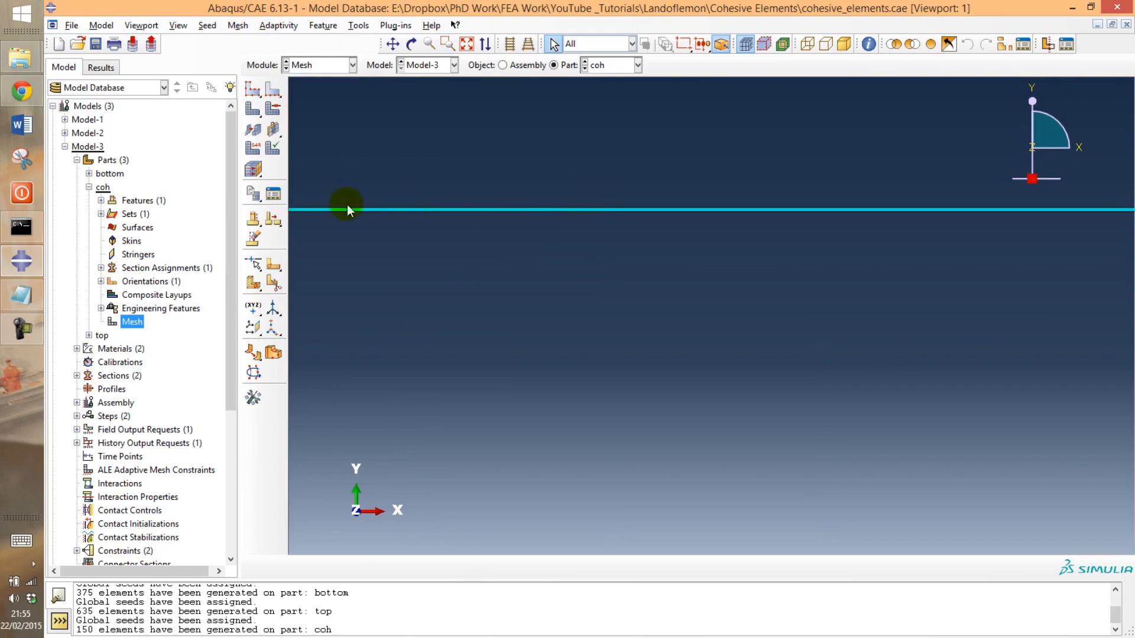
click(466, 44)
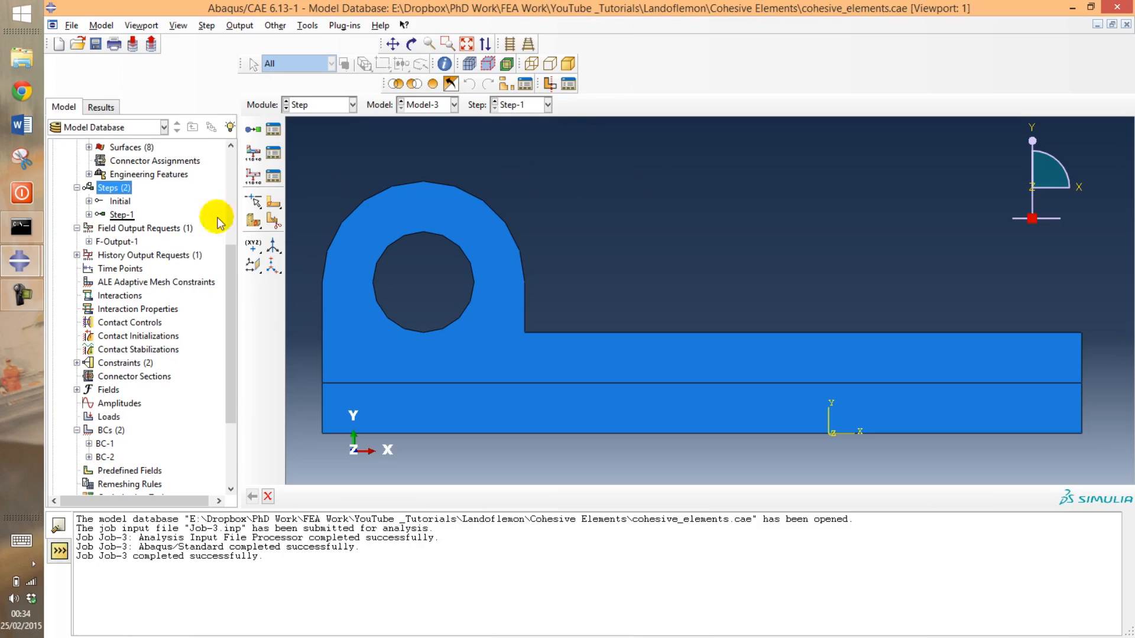
Step: Edit the field output request F-Output-1 to add the STATUS variable from the State/Field/User/Time group
click(140, 227)
click(108, 242)
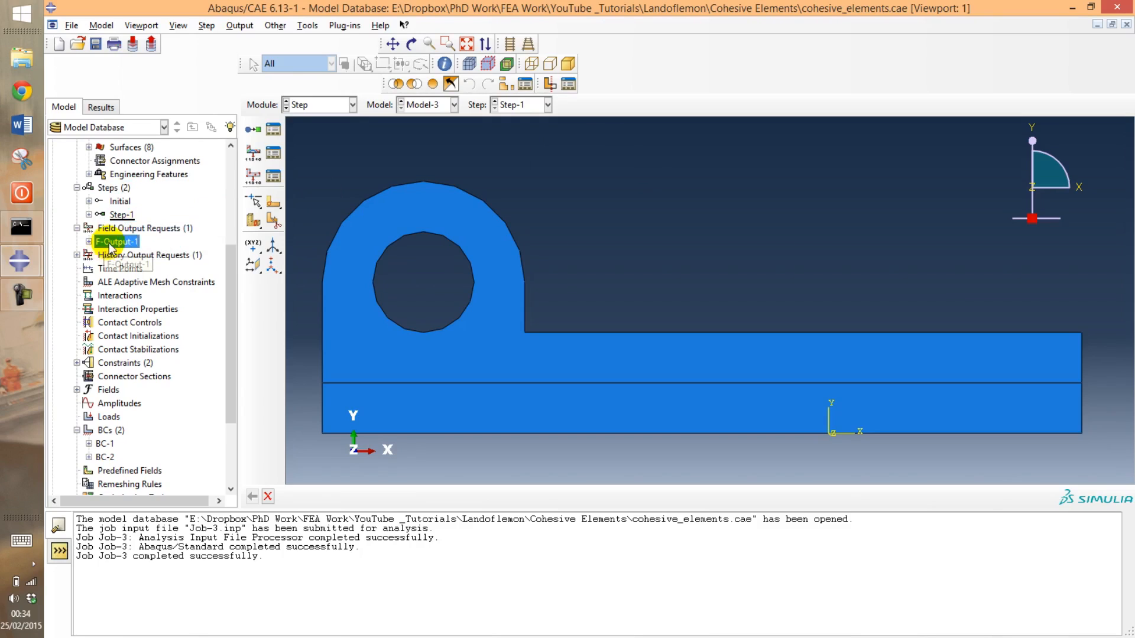
right_click(109, 245)
click(132, 267)
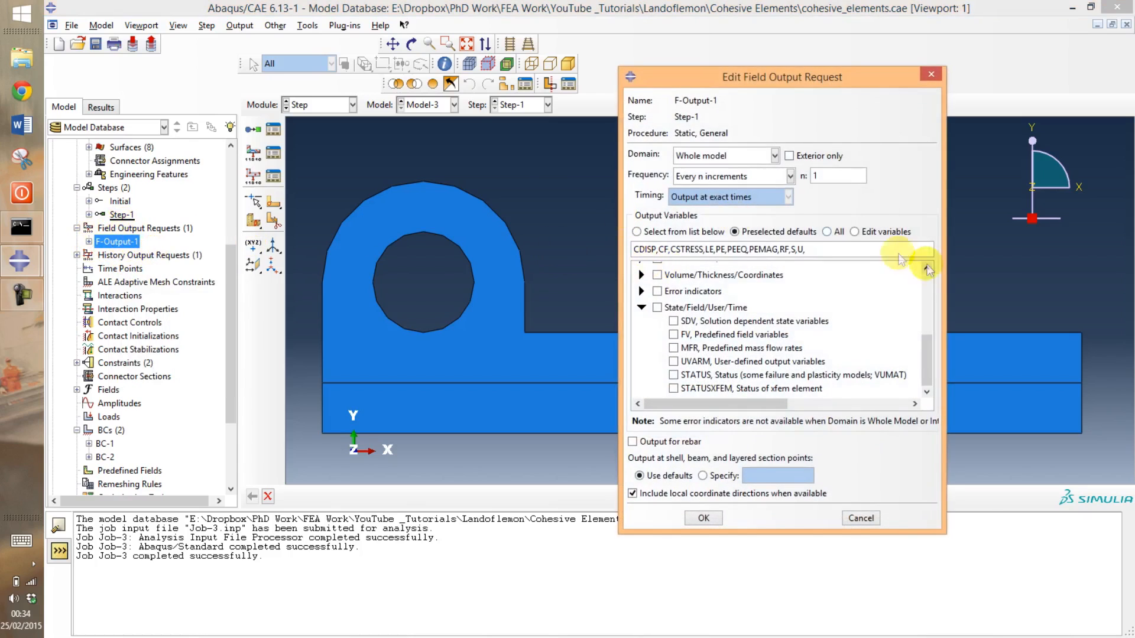
drag(926, 346, 921, 314)
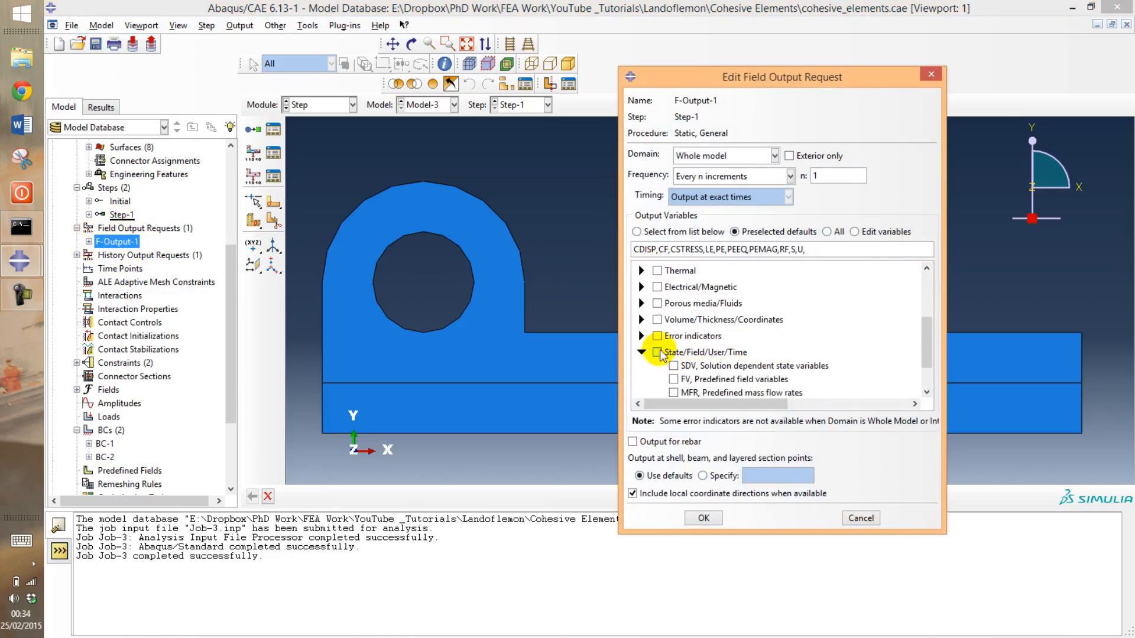
click(641, 352)
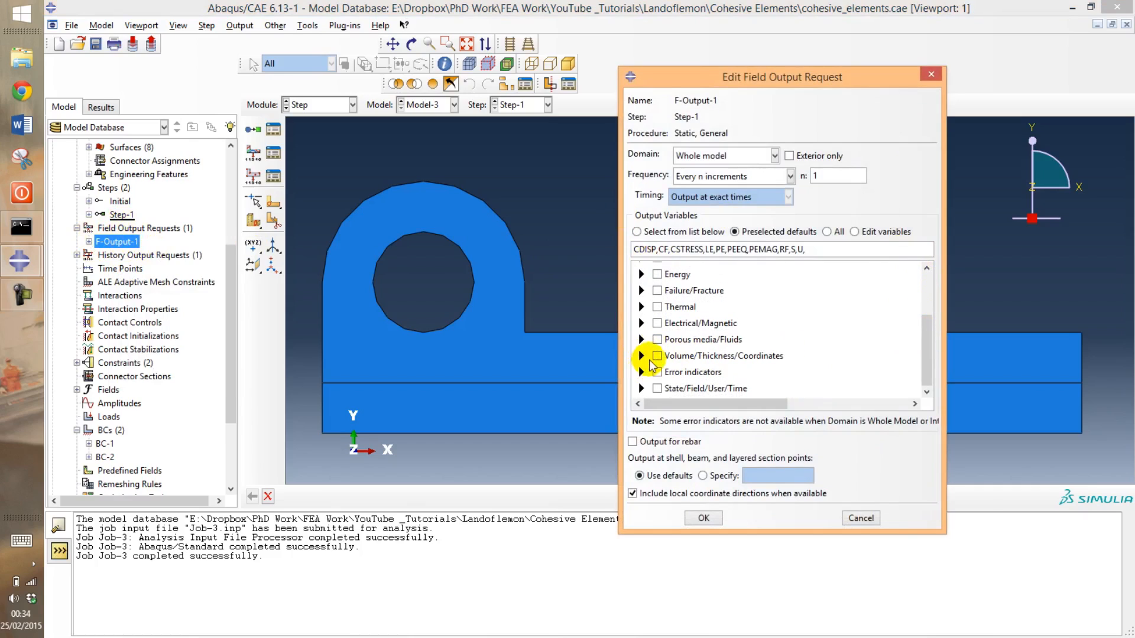
click(641, 388)
scroll(650, 388, down, 2)
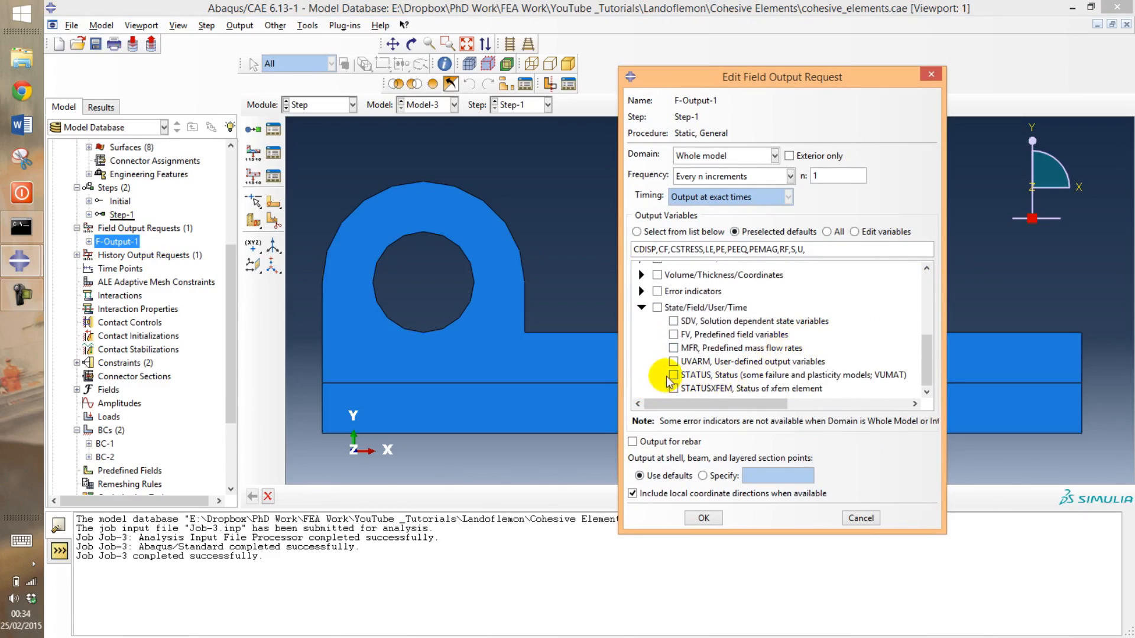
click(673, 375)
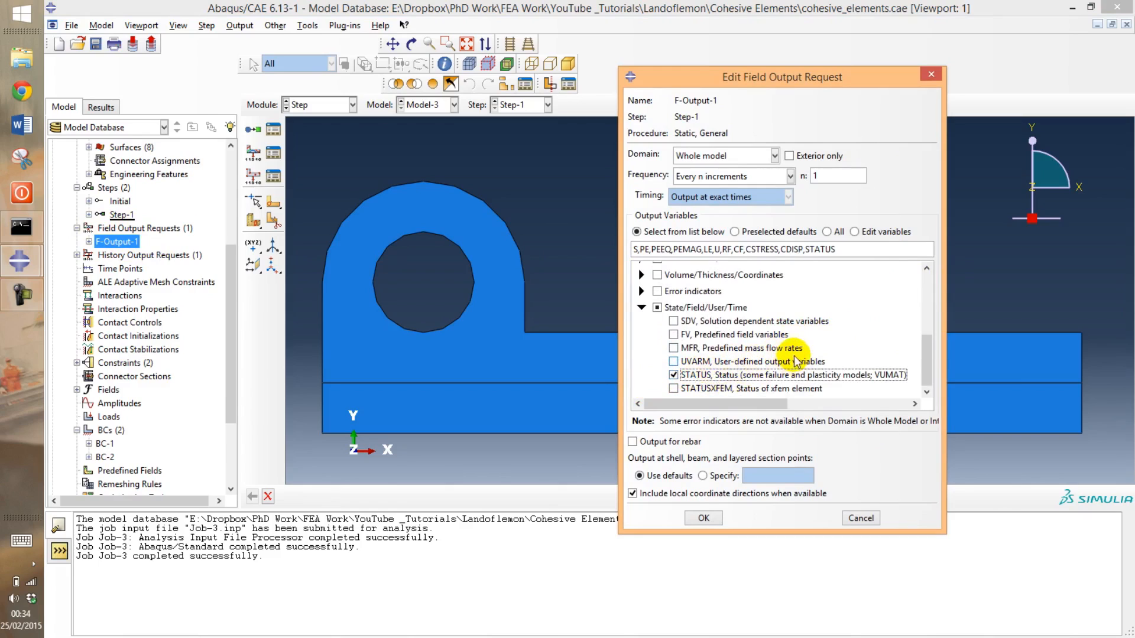
click(697, 518)
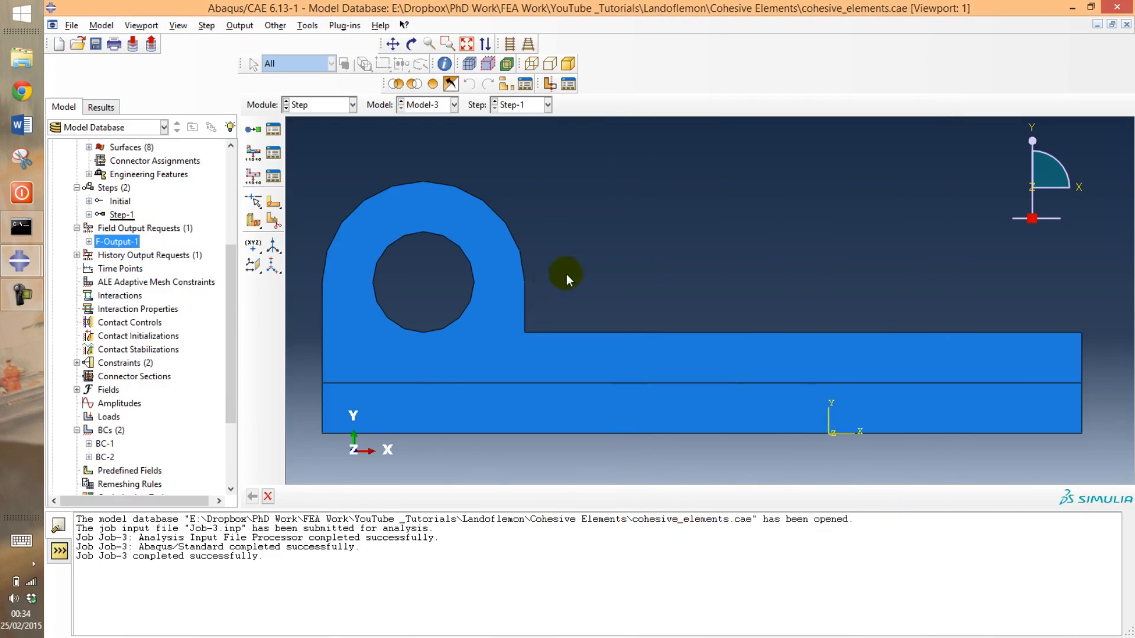
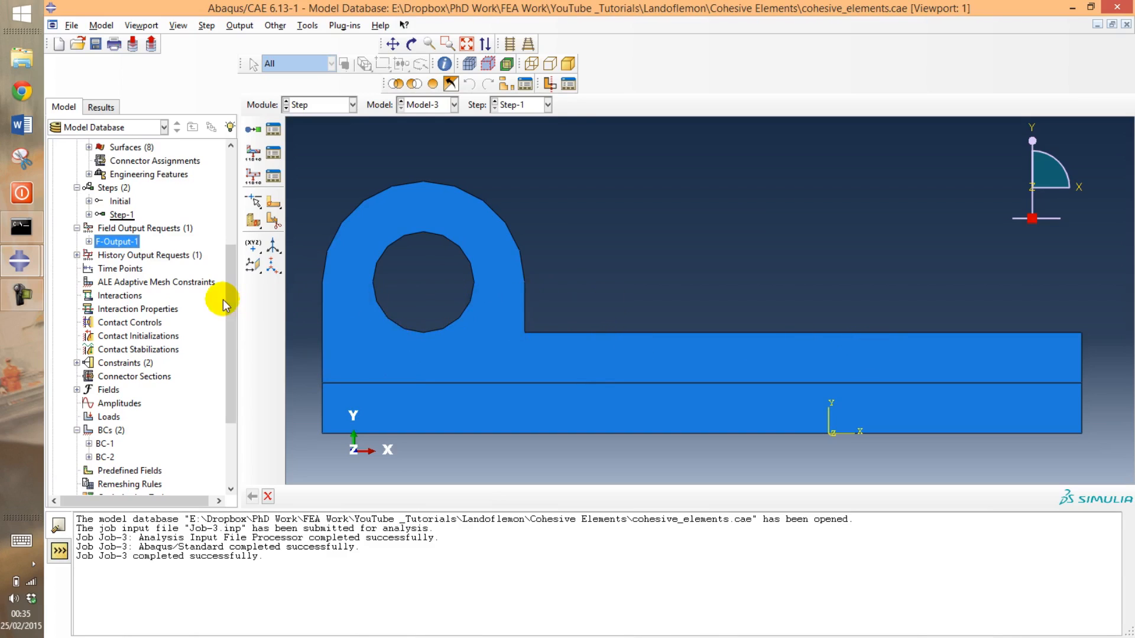
Step: Create an Encastre boundary condition in Step-1 on the bottom edge of the lower part
drag(233, 303, 233, 241)
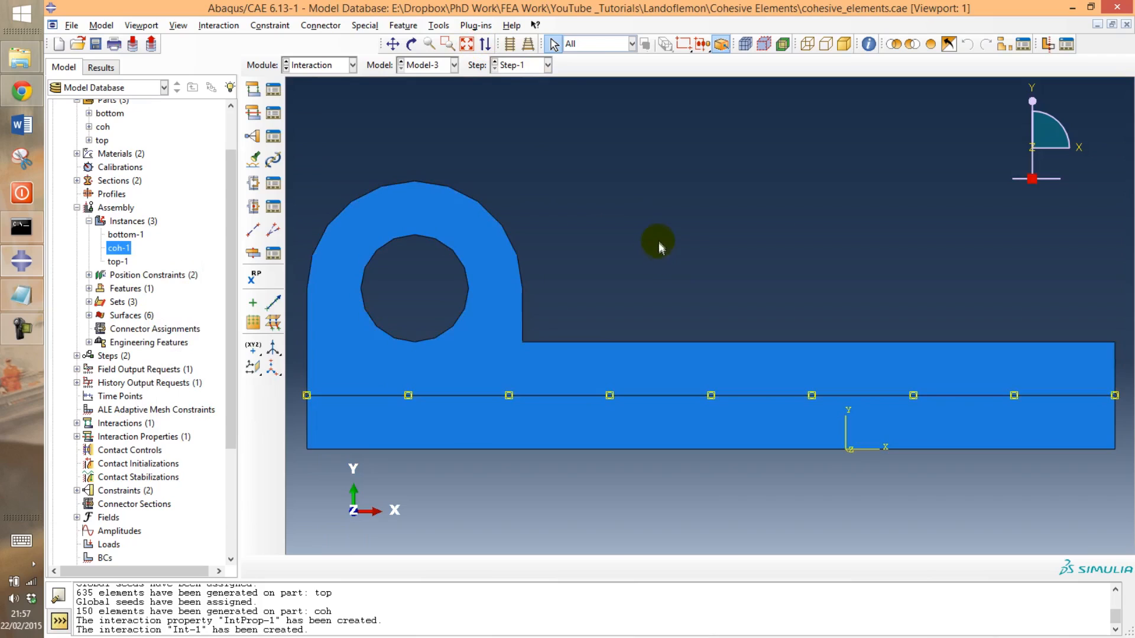
drag(230, 274, 248, 392)
double_click(103, 396)
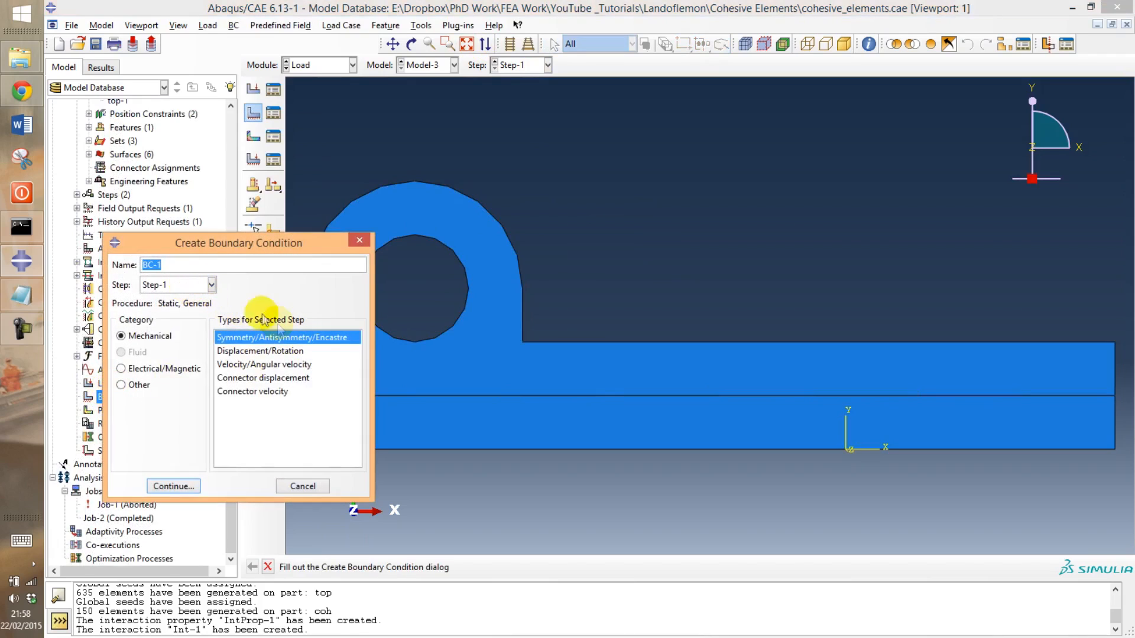
click(172, 487)
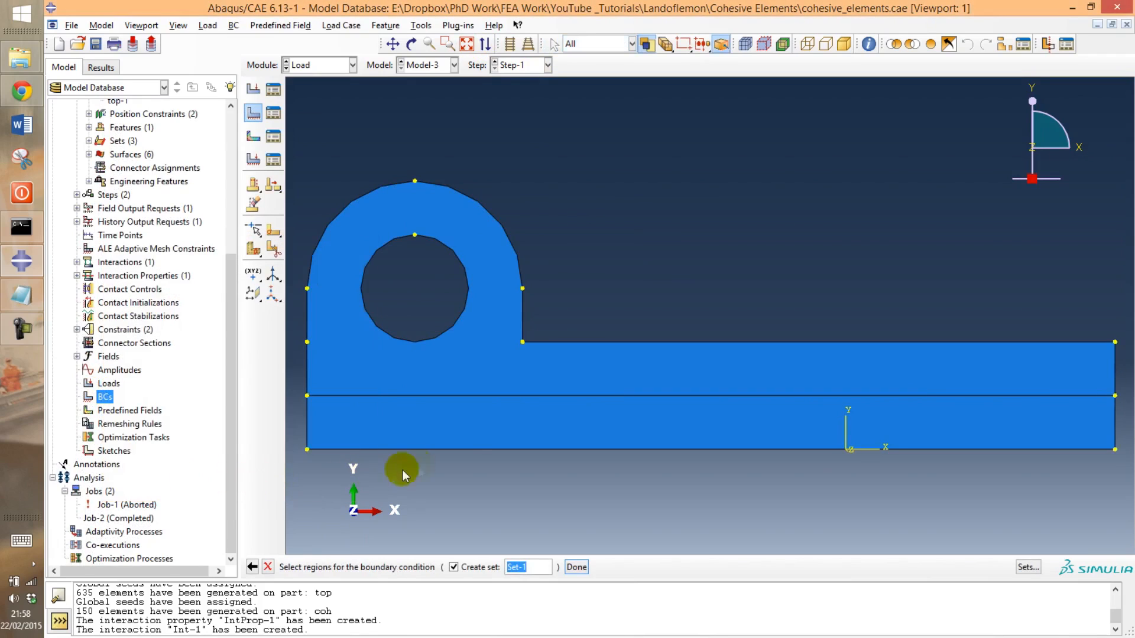
click(467, 452)
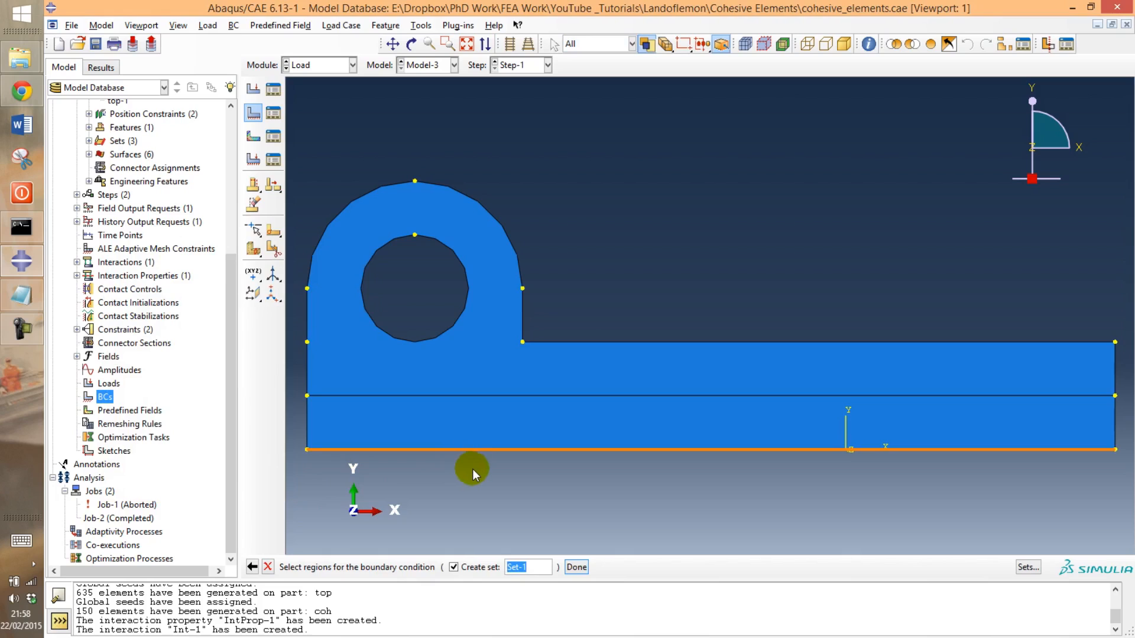
middle_click(472, 469)
click(322, 511)
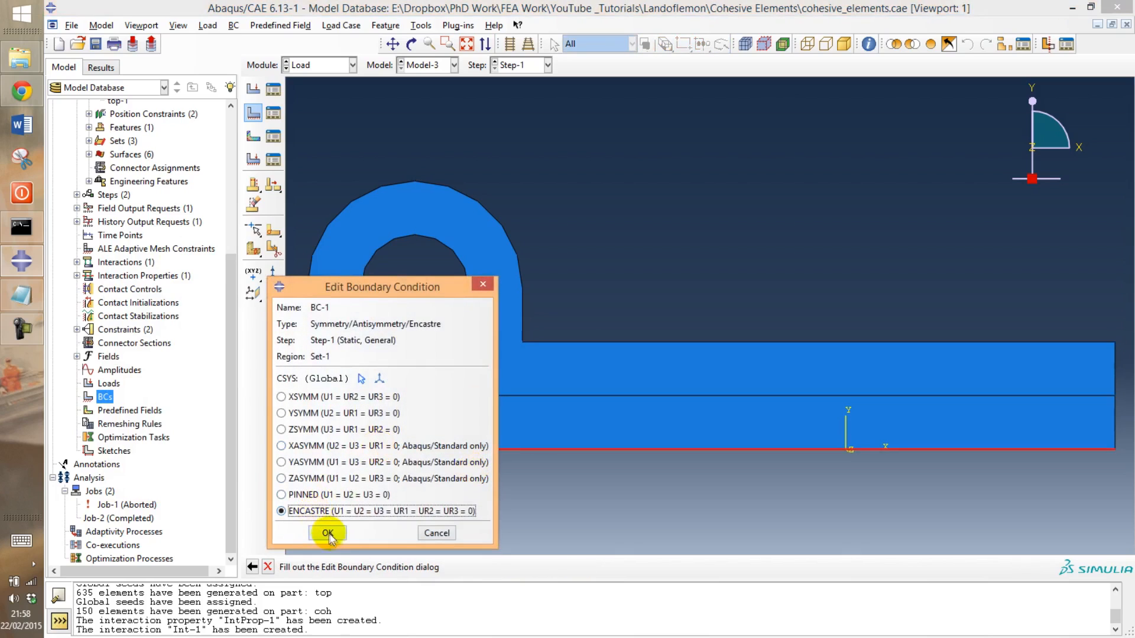
click(327, 532)
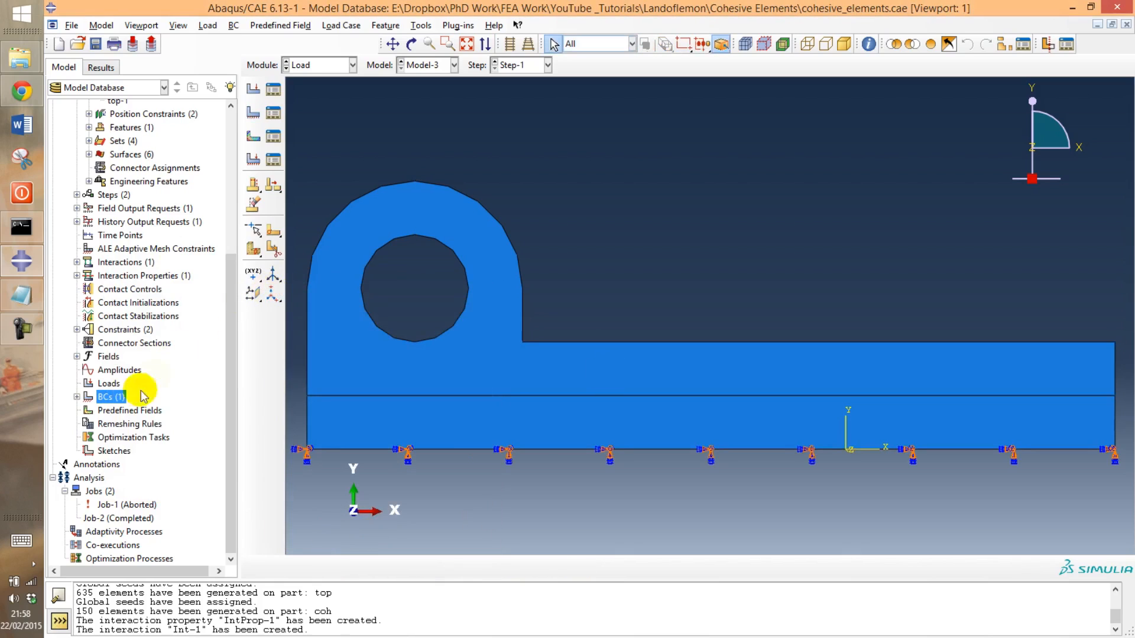
Step: Create a Displacement/Rotation boundary condition in Step-1 on the hole's edge with U2 set to 5
double_click(105, 397)
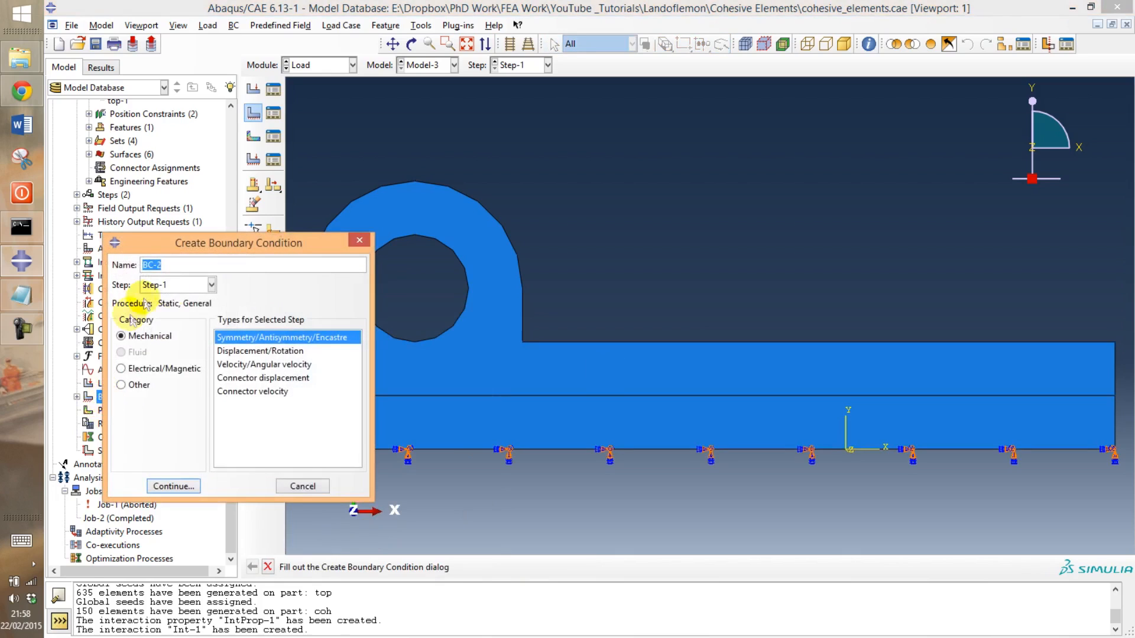
click(274, 351)
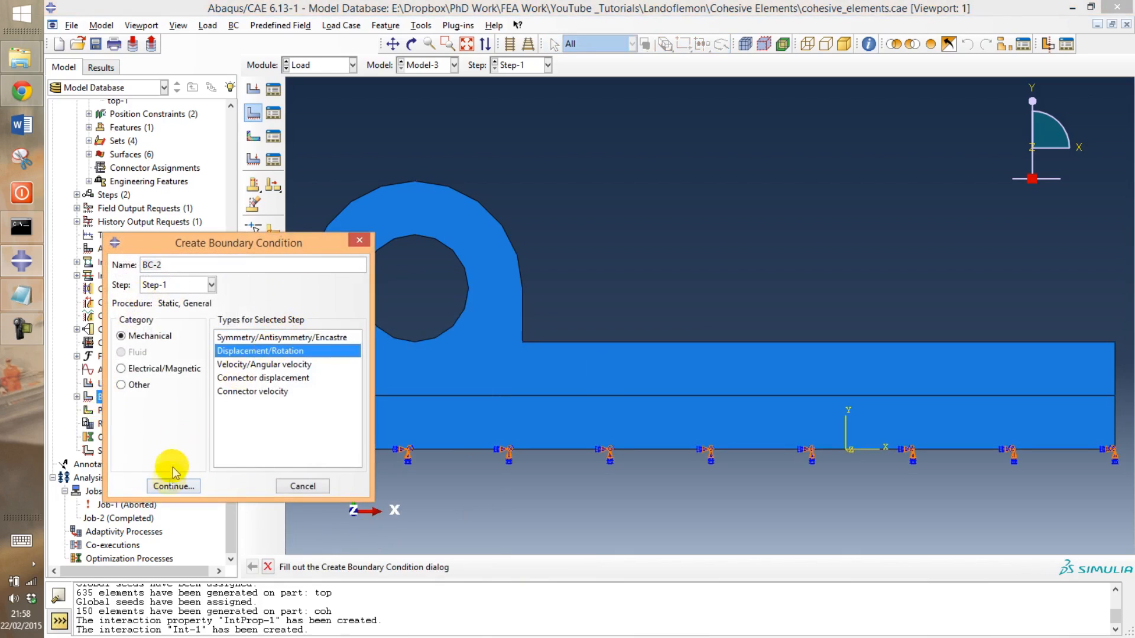
click(171, 486)
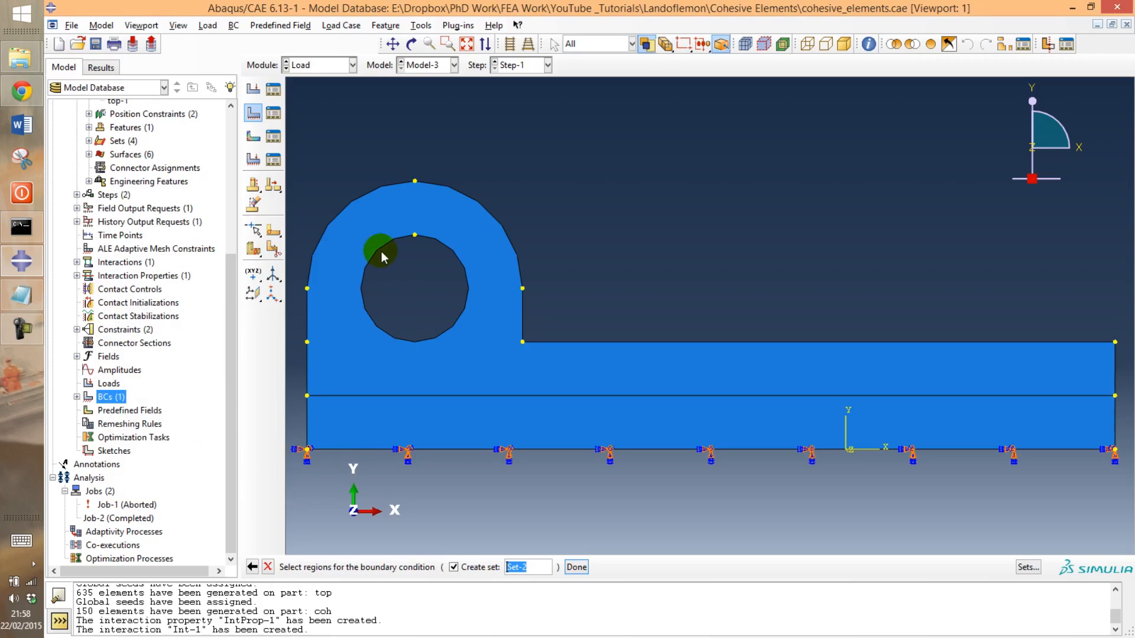
click(372, 253)
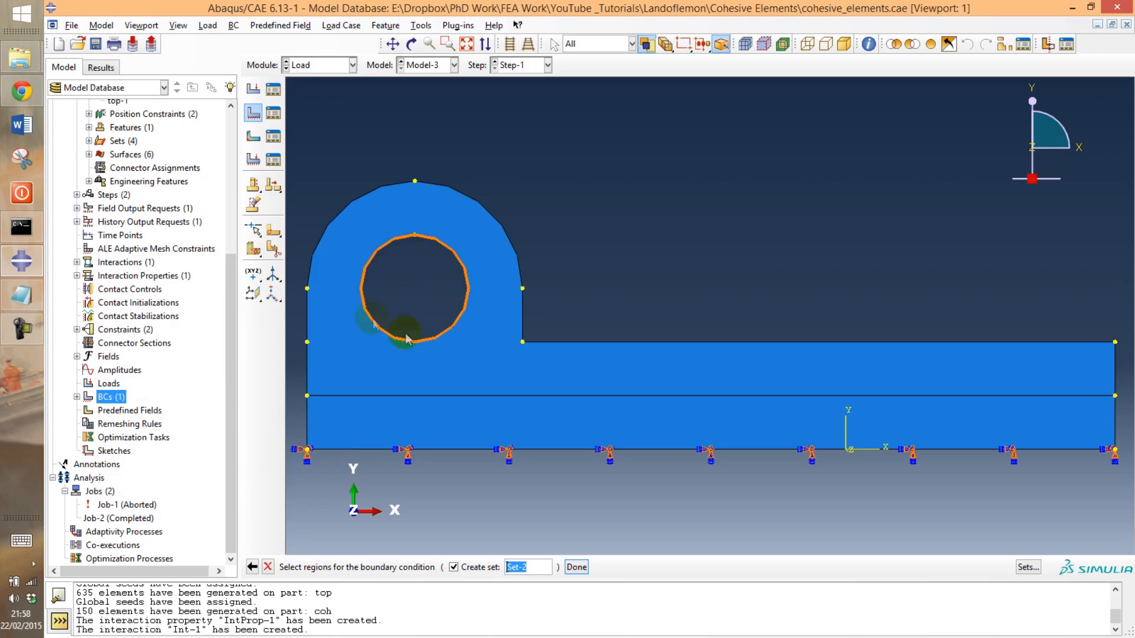
middle_click(442, 130)
drag(307, 229, 701, 126)
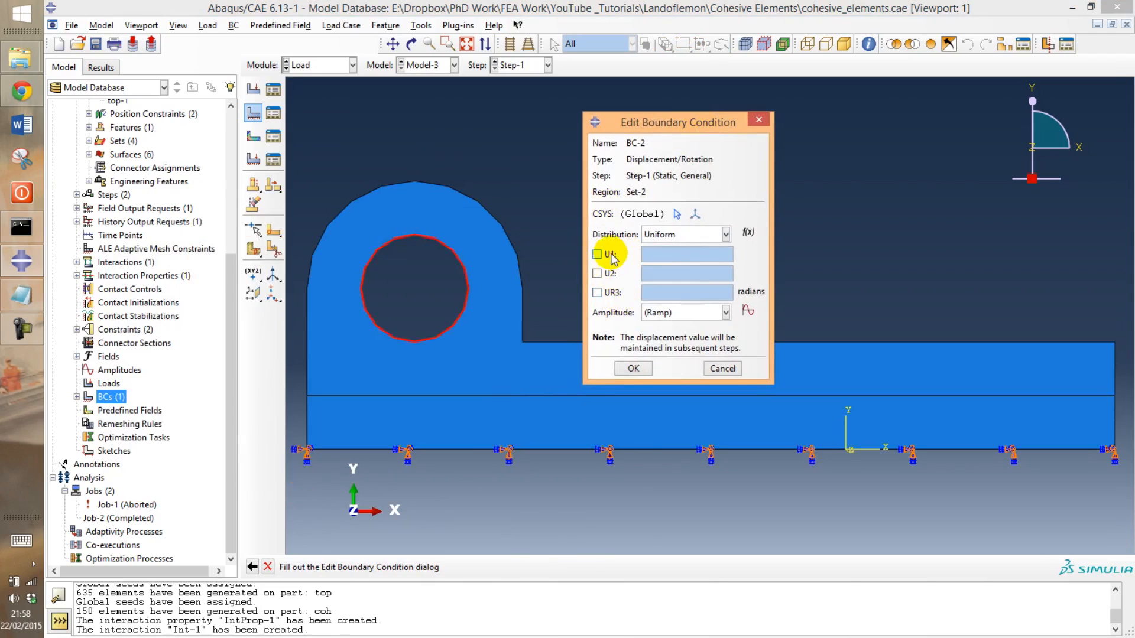
click(597, 274)
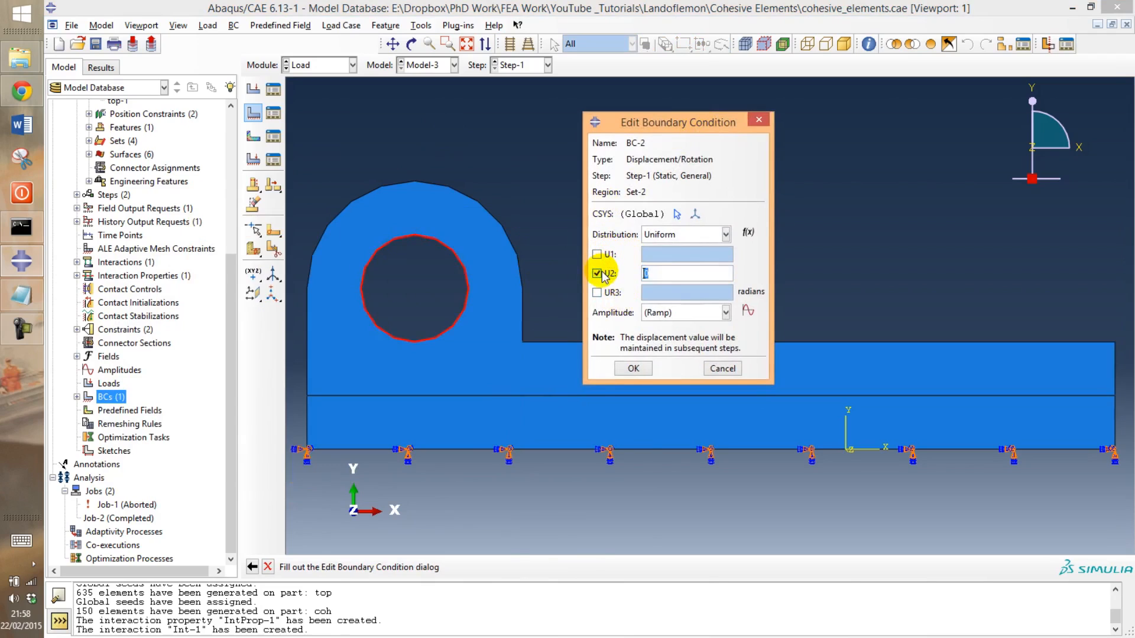
drag(656, 274, 638, 278)
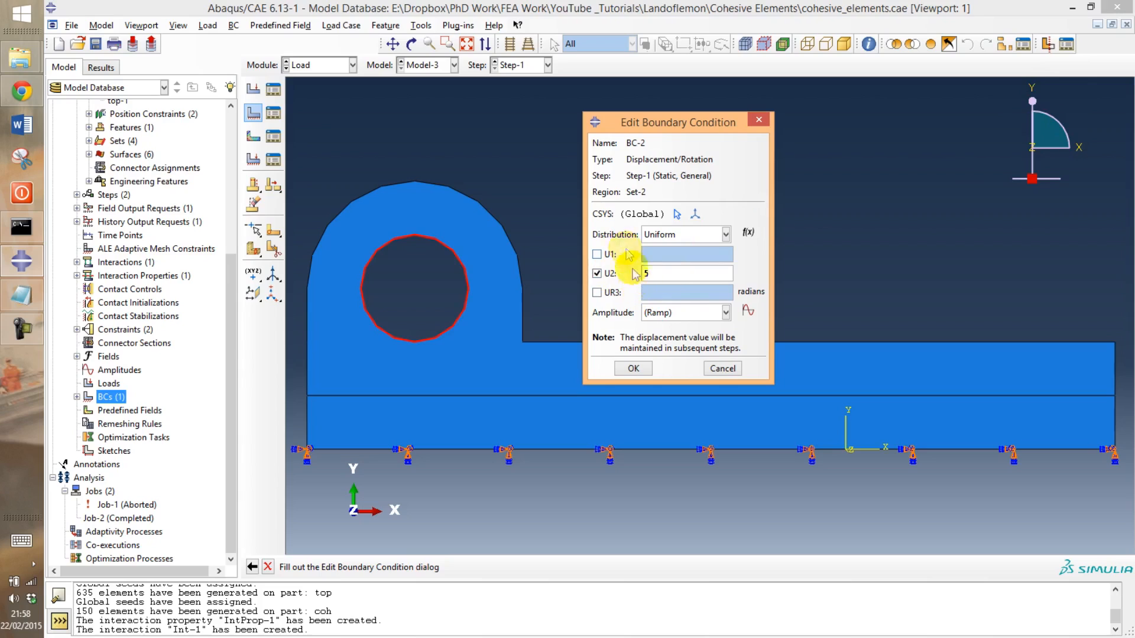
click(633, 368)
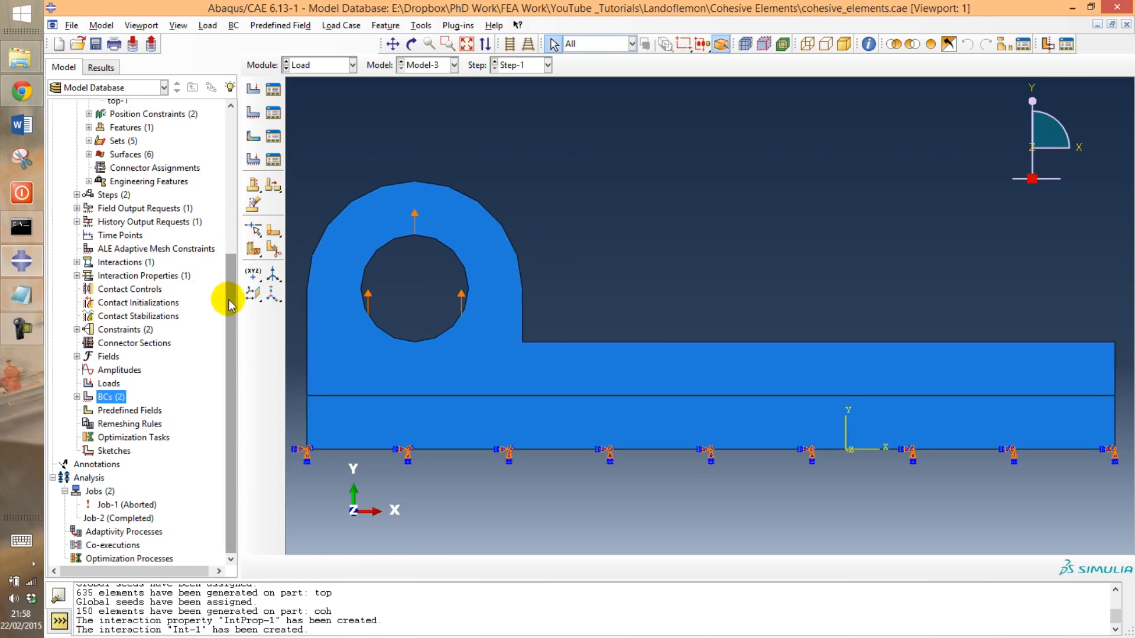
Step: Create a job named Job-3 from Model-3 and check its general and memory settings
mouse_move(229, 306)
mouse_down()
mouse_move(225, 158)
mouse_move(228, 304)
mouse_up()
click(148, 399)
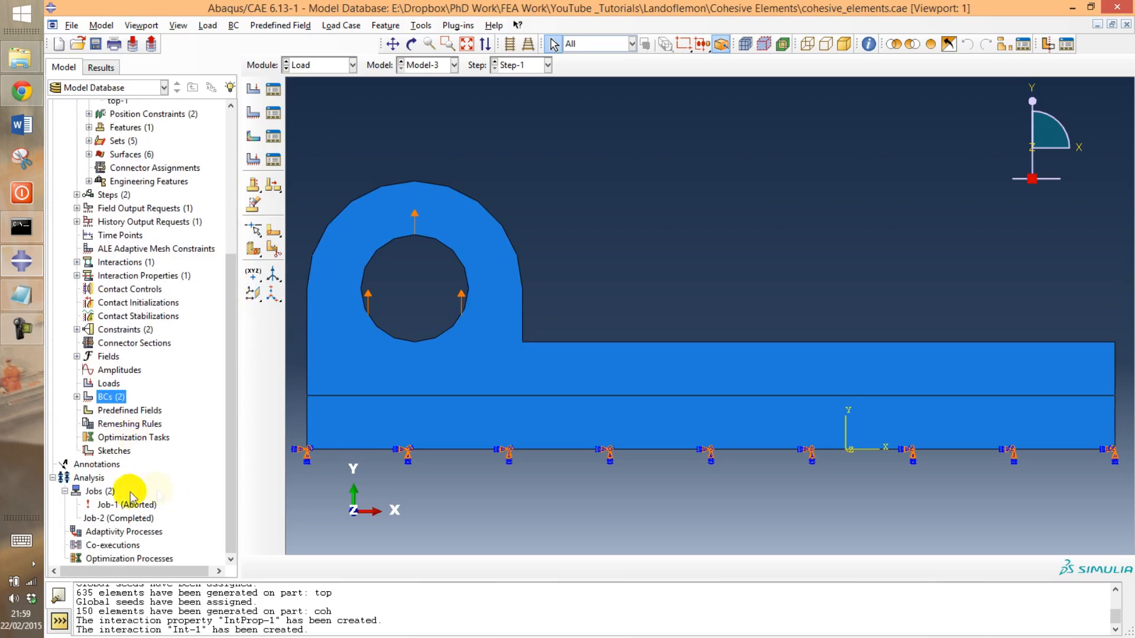
click(95, 492)
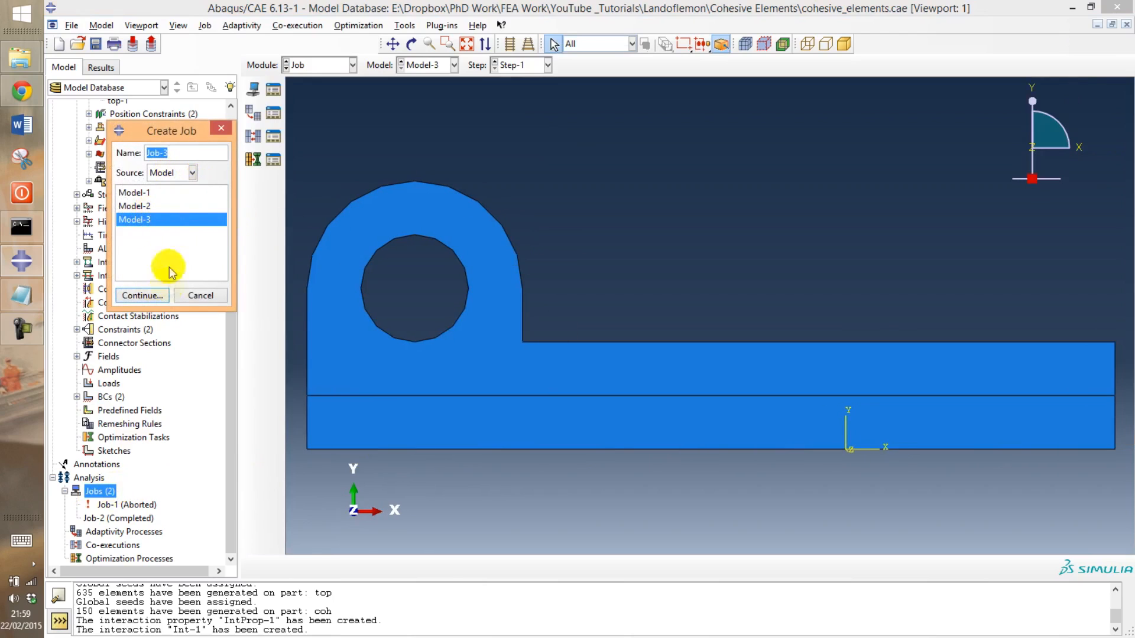
click(160, 295)
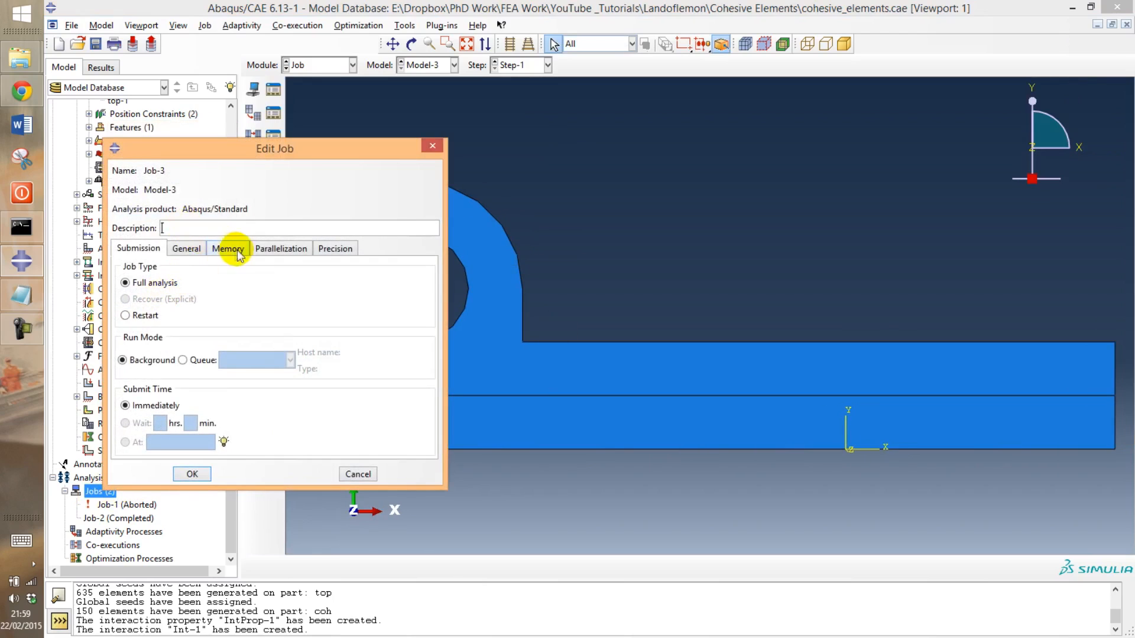
click(183, 250)
click(228, 249)
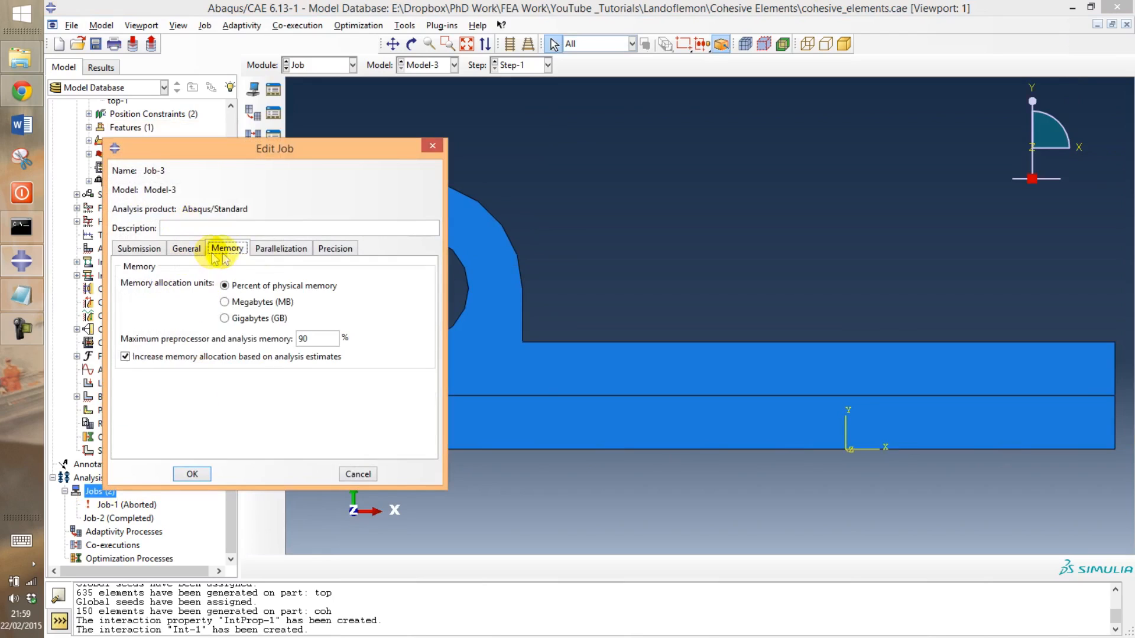
Step: Enable parallel processing for Job-3 with 4 processors and accept the job settings
click(280, 249)
click(156, 269)
click(237, 269)
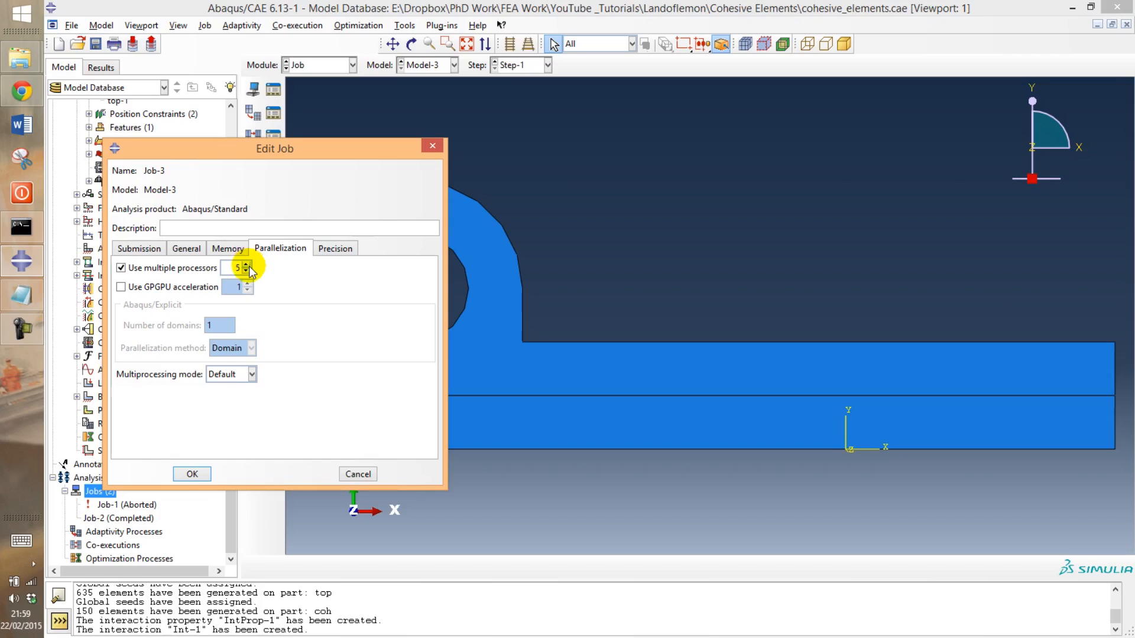
click(274, 135)
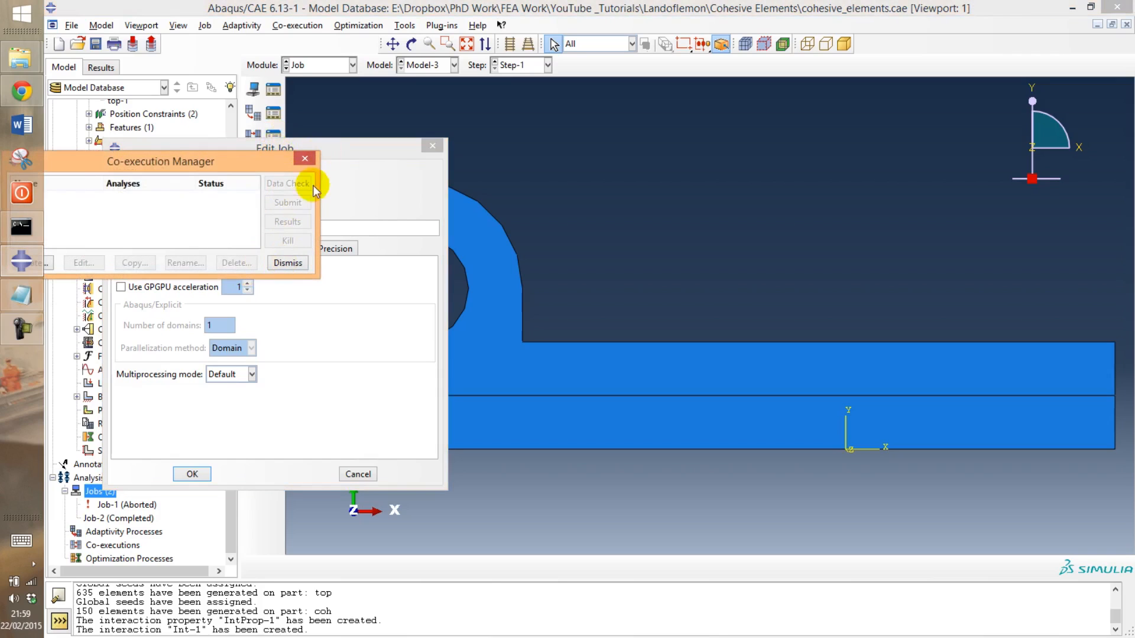
click(305, 158)
drag(316, 153, 535, 86)
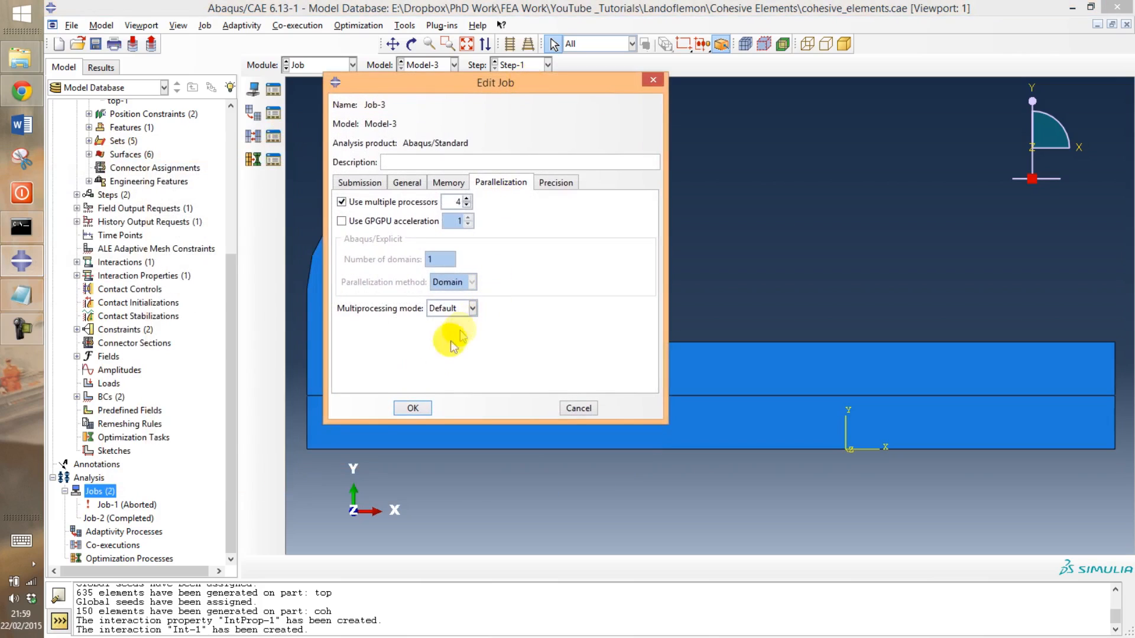
click(411, 409)
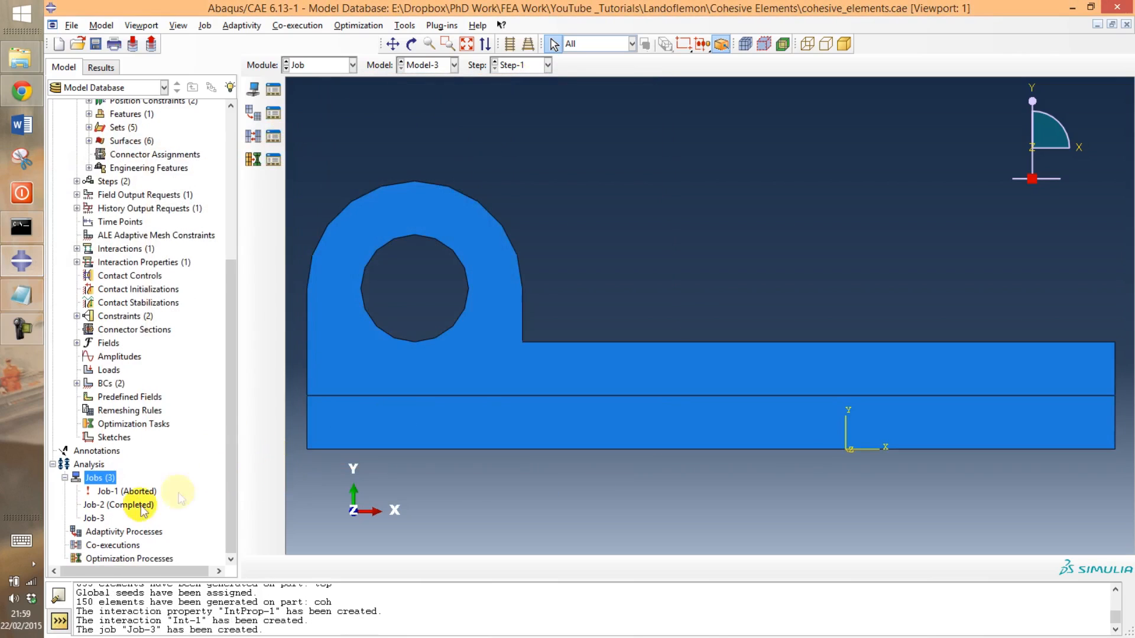
Step: Submit Job-3 for analysis and open its results
click(102, 520)
right_click(105, 522)
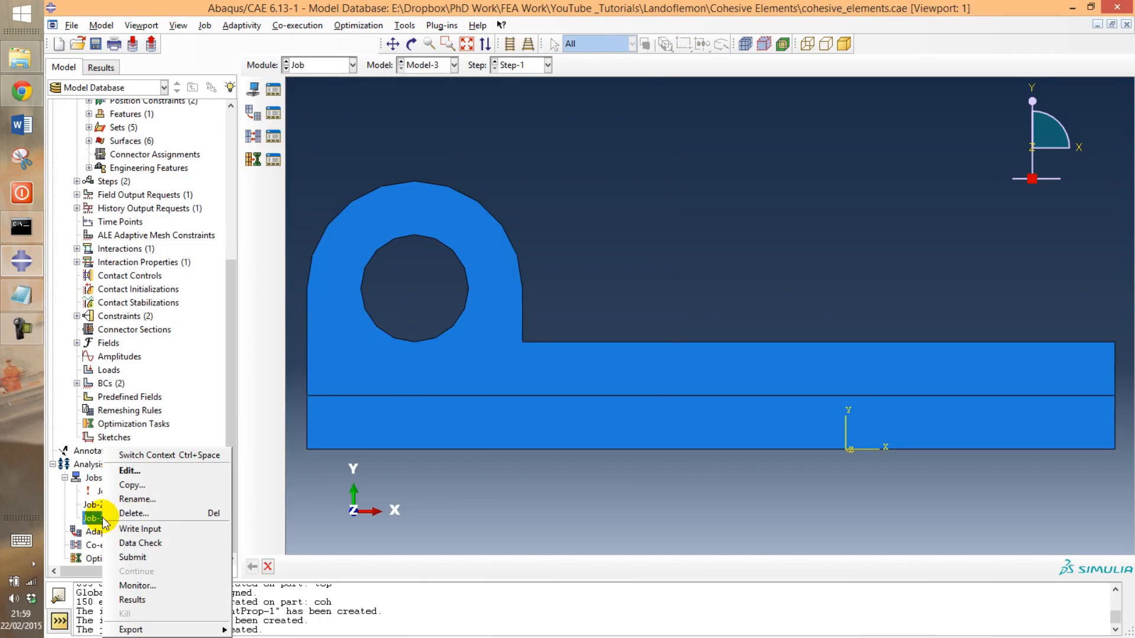
click(153, 557)
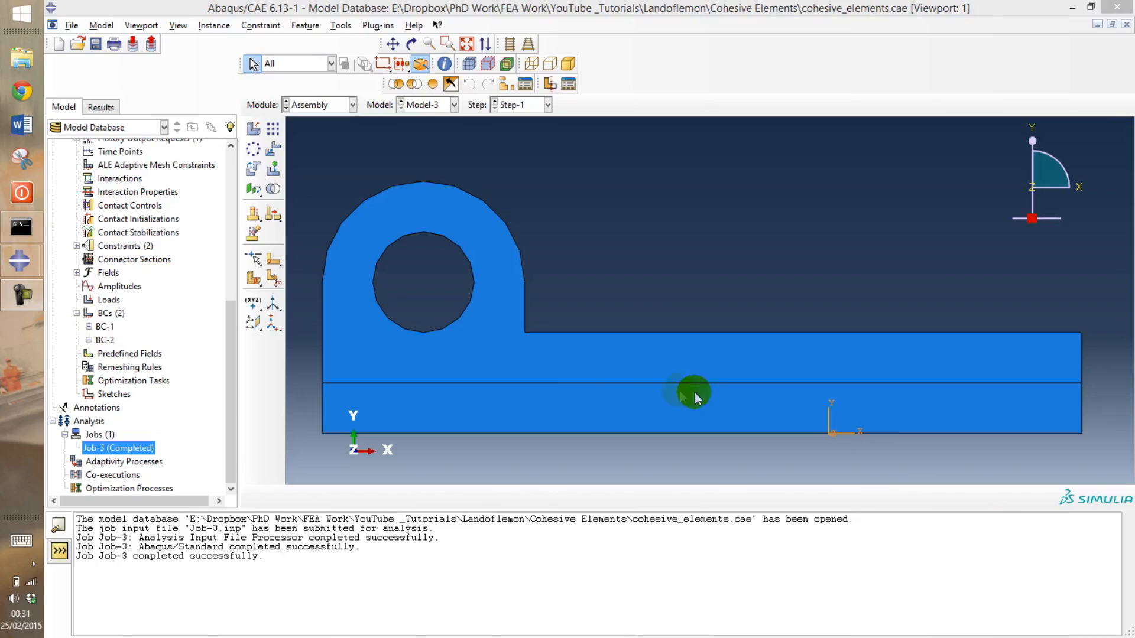
right_click(101, 454)
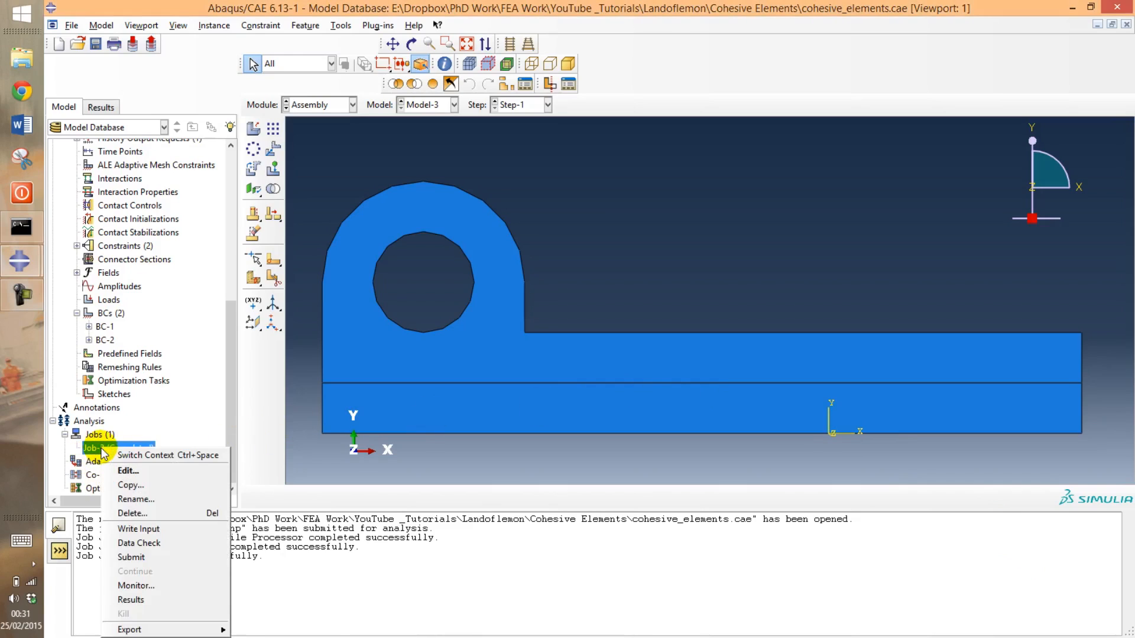
click(156, 599)
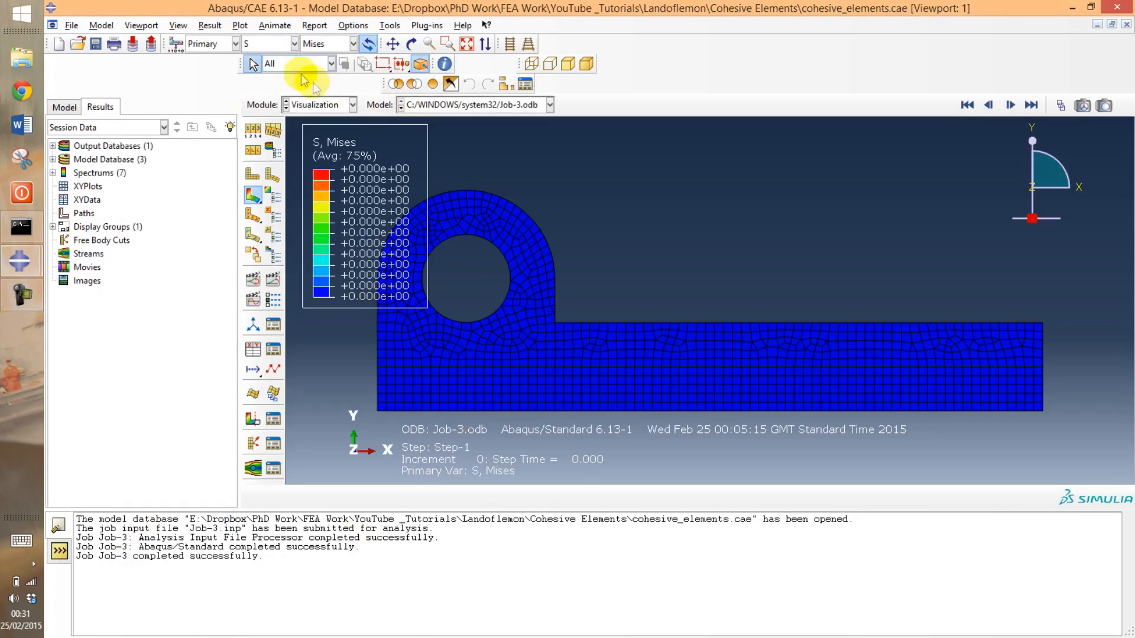
Step: Set a uniform deformation scale factor of 1 in the common plot options
click(353, 25)
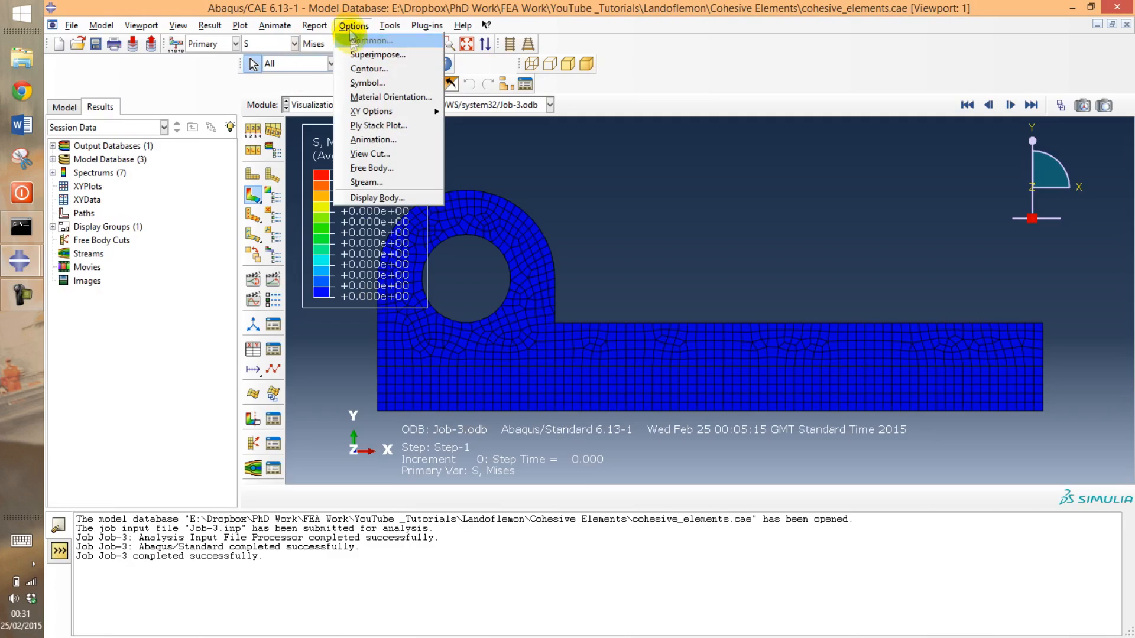
click(366, 41)
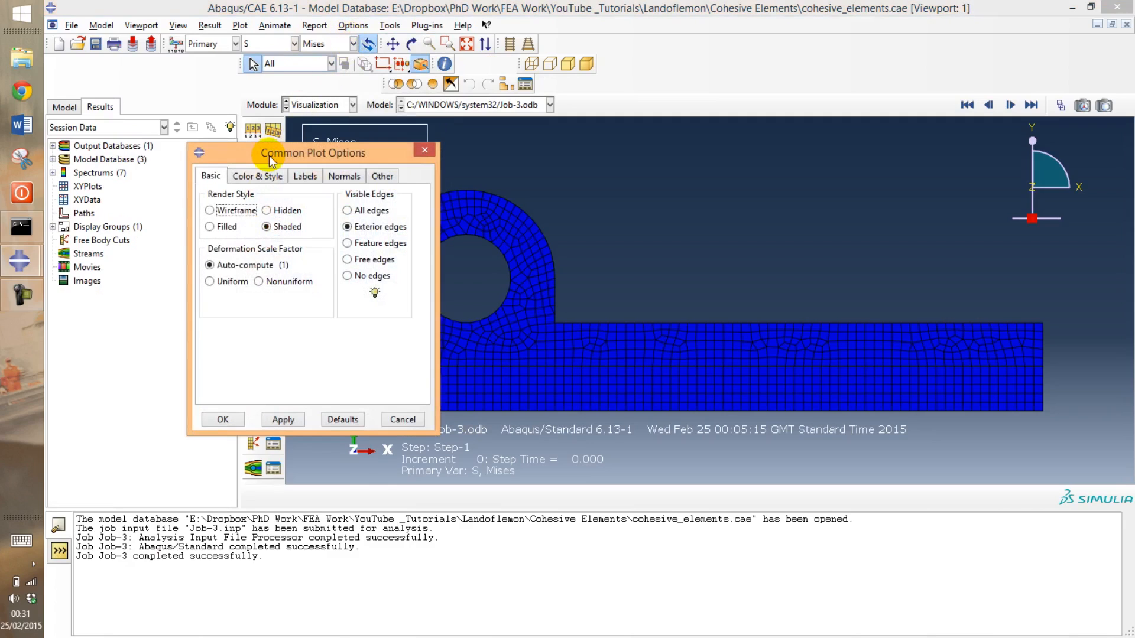
click(234, 282)
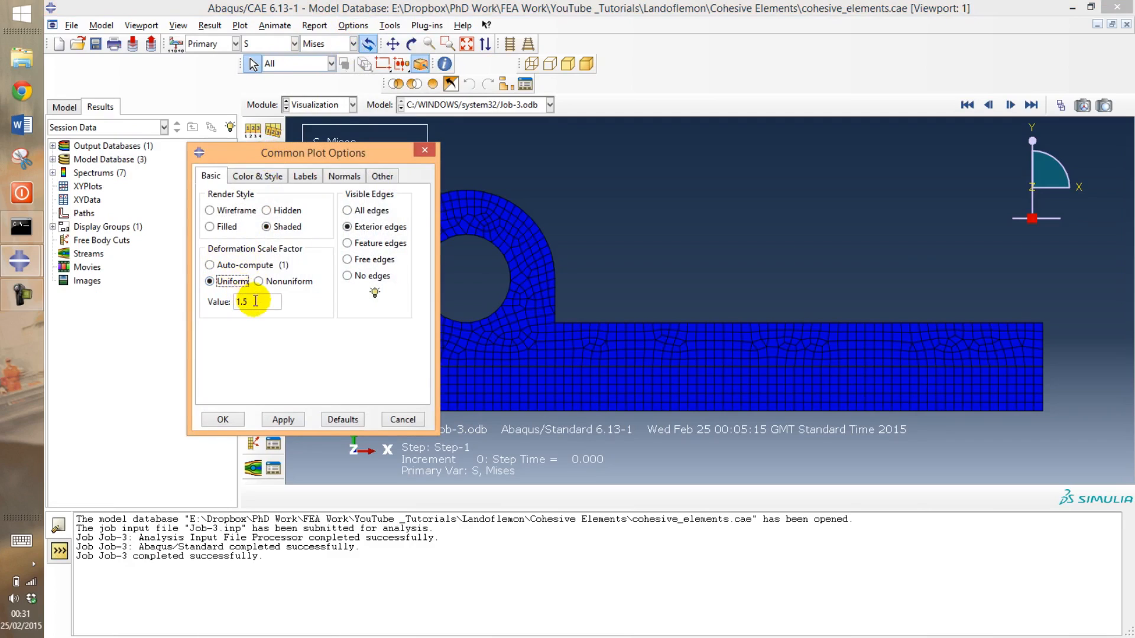
text(1)
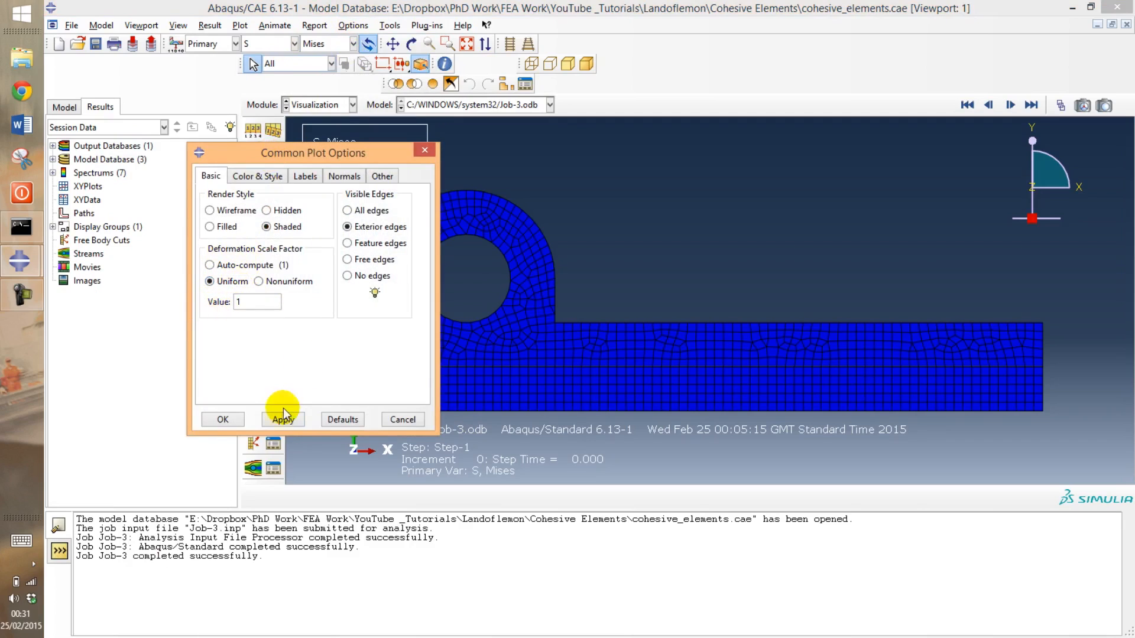
click(230, 419)
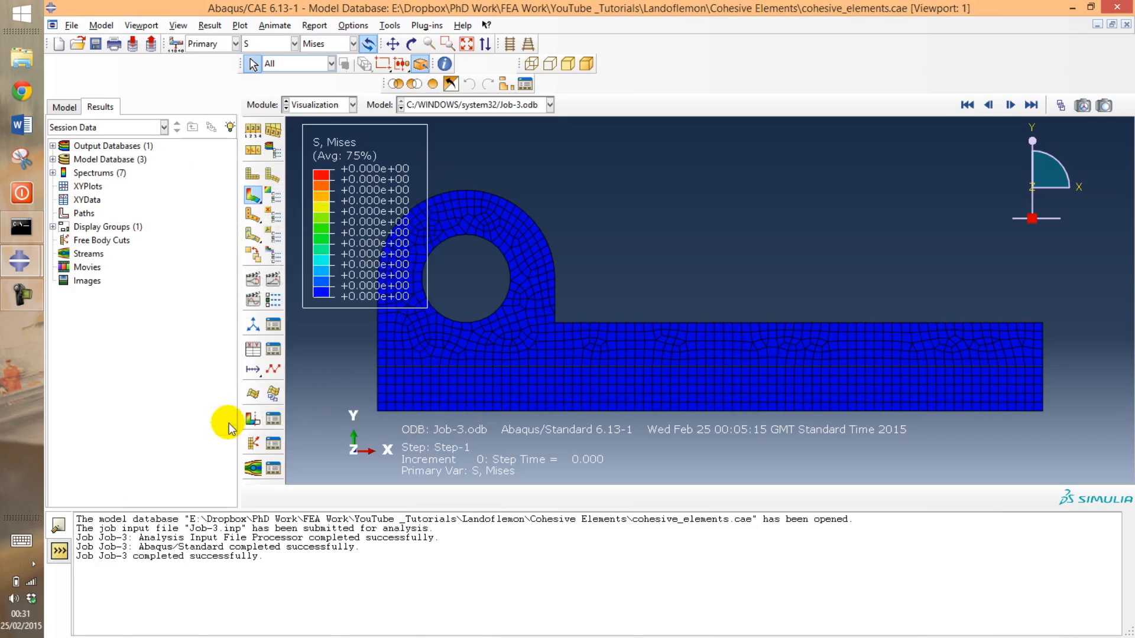
Step: Compare the undeformed plot with the von Mises contours on the deformed shape at the last and first frames
click(253, 174)
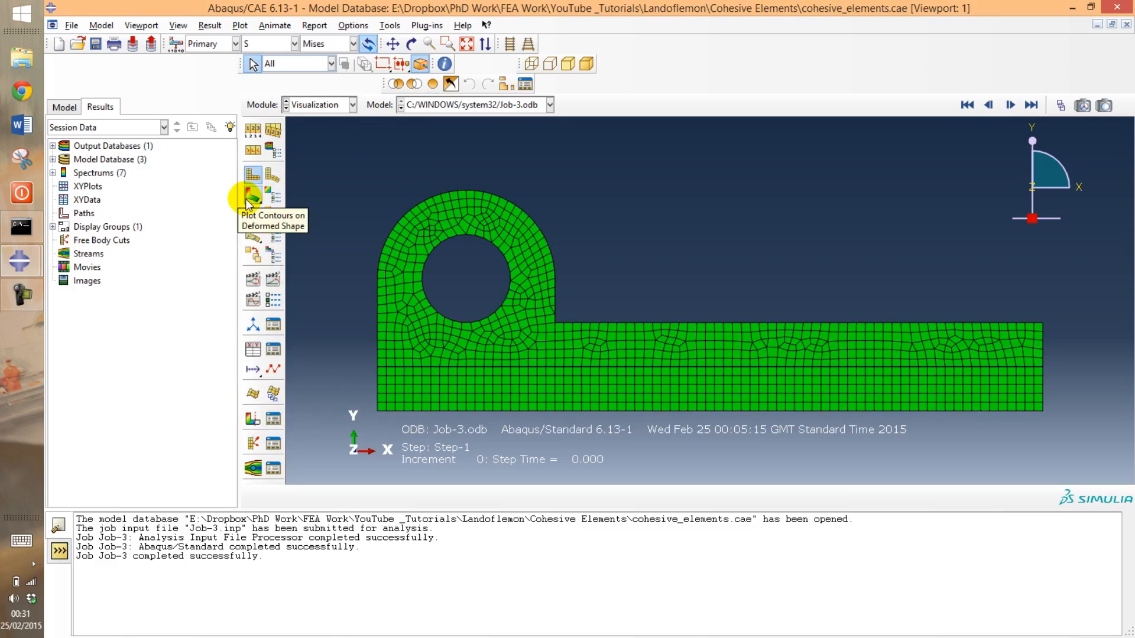
click(250, 197)
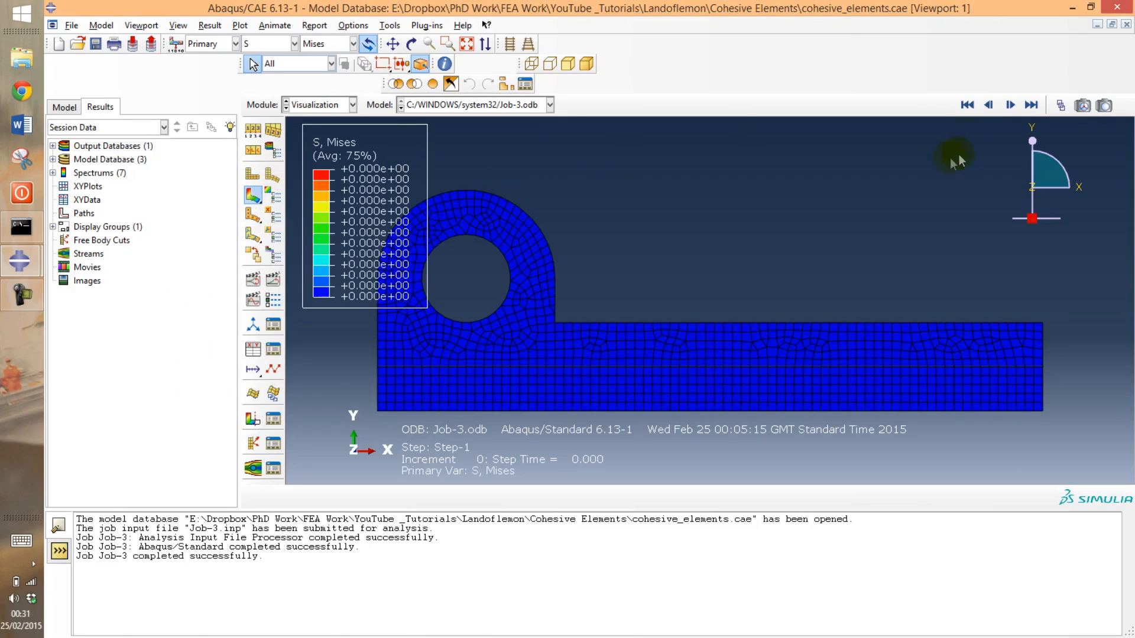
click(1028, 106)
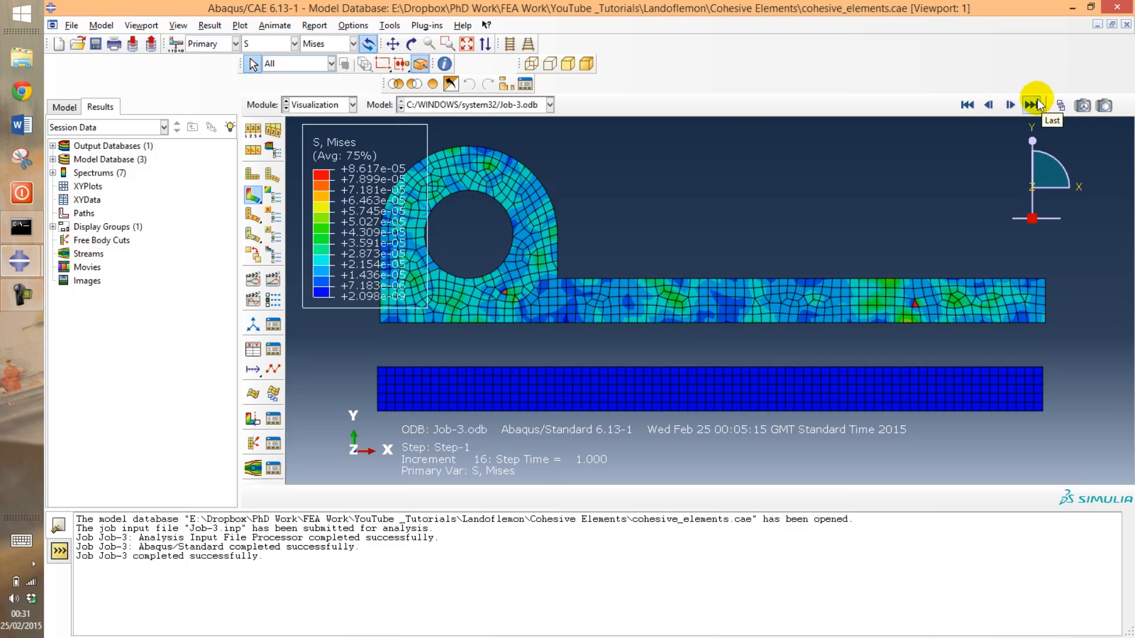
click(968, 107)
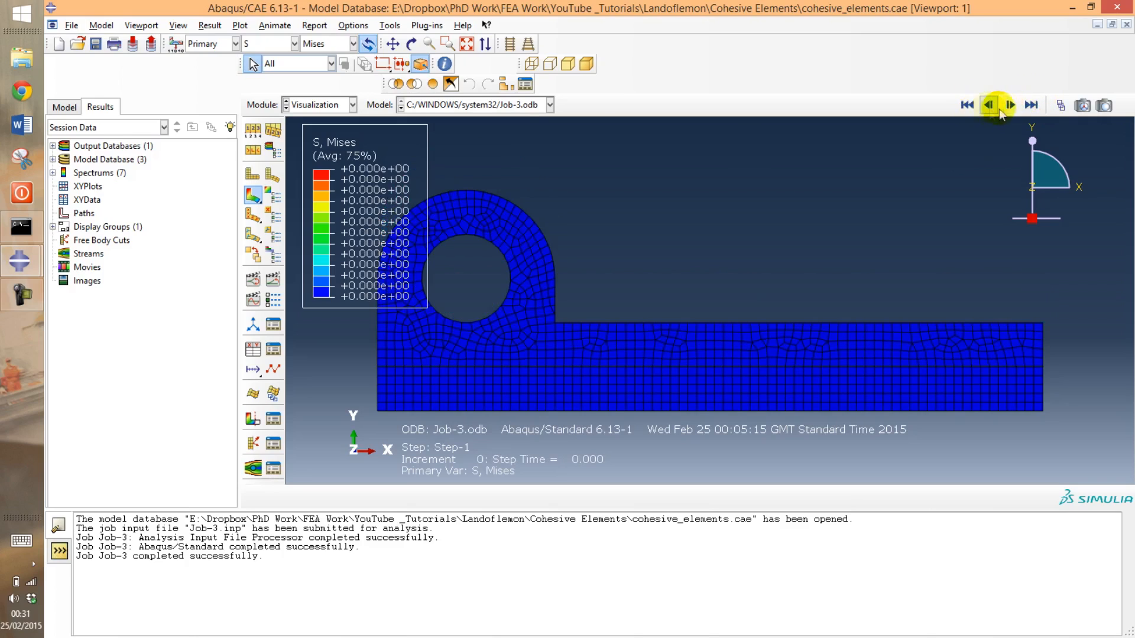
Step: Step forward frame by frame through the von Mises results from the initial frame to examine how the top part debonds
click(1004, 109)
click(1003, 109)
click(1003, 109)
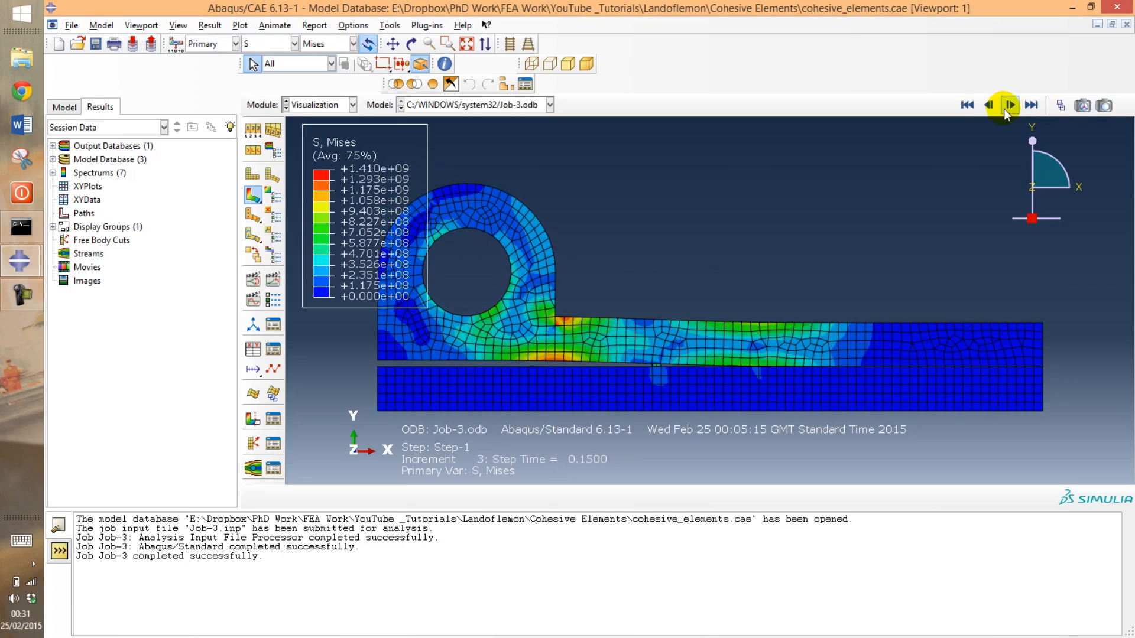
click(1003, 108)
click(1003, 109)
click(1003, 109)
click(1003, 109)
click(1004, 109)
click(1003, 109)
click(1003, 108)
click(1003, 109)
click(1003, 109)
click(1003, 109)
click(1003, 109)
click(1003, 109)
click(1003, 109)
Step: Step the von Mises results back frame by frame to increment 1
click(991, 107)
click(990, 107)
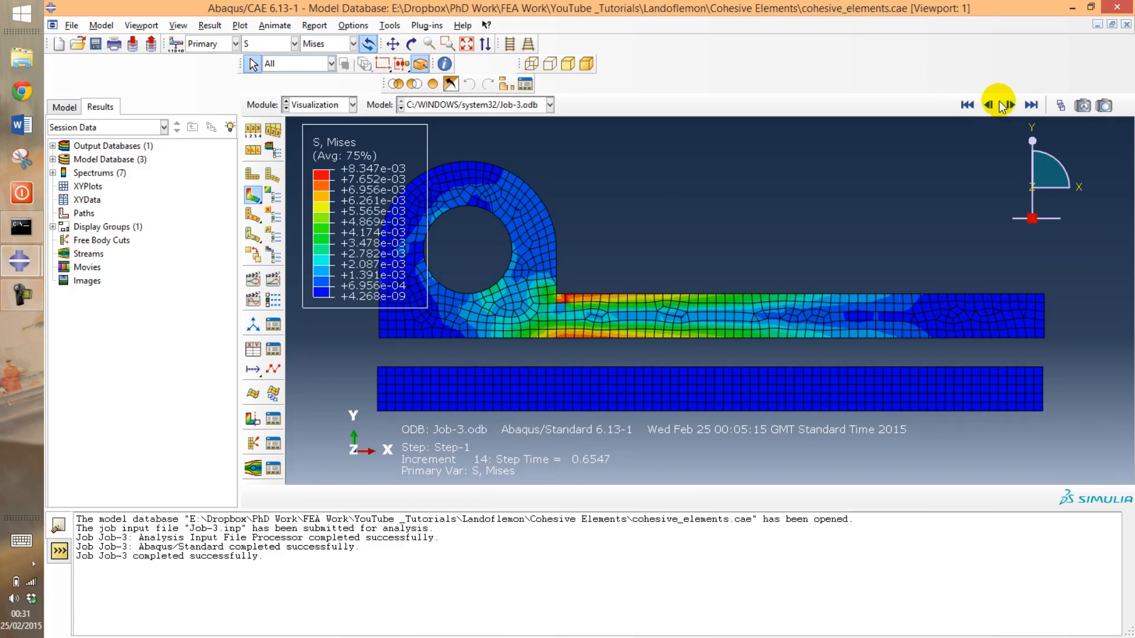
click(991, 107)
click(991, 107)
click(991, 107)
click(991, 107)
click(993, 107)
click(993, 106)
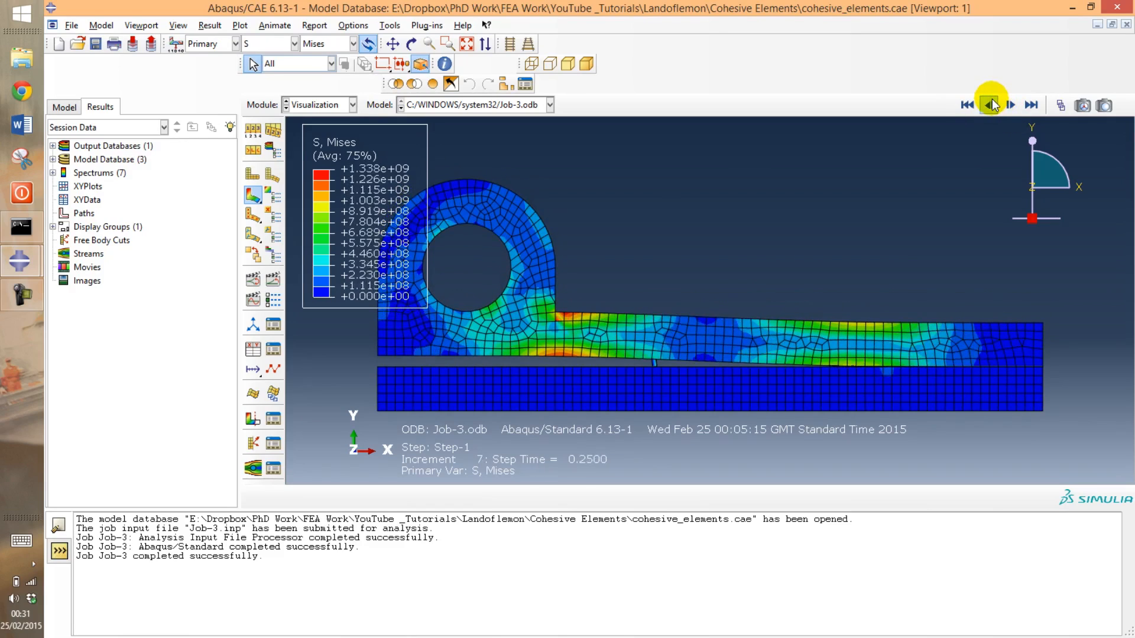
click(993, 107)
click(993, 106)
click(993, 106)
click(994, 106)
click(994, 106)
click(996, 106)
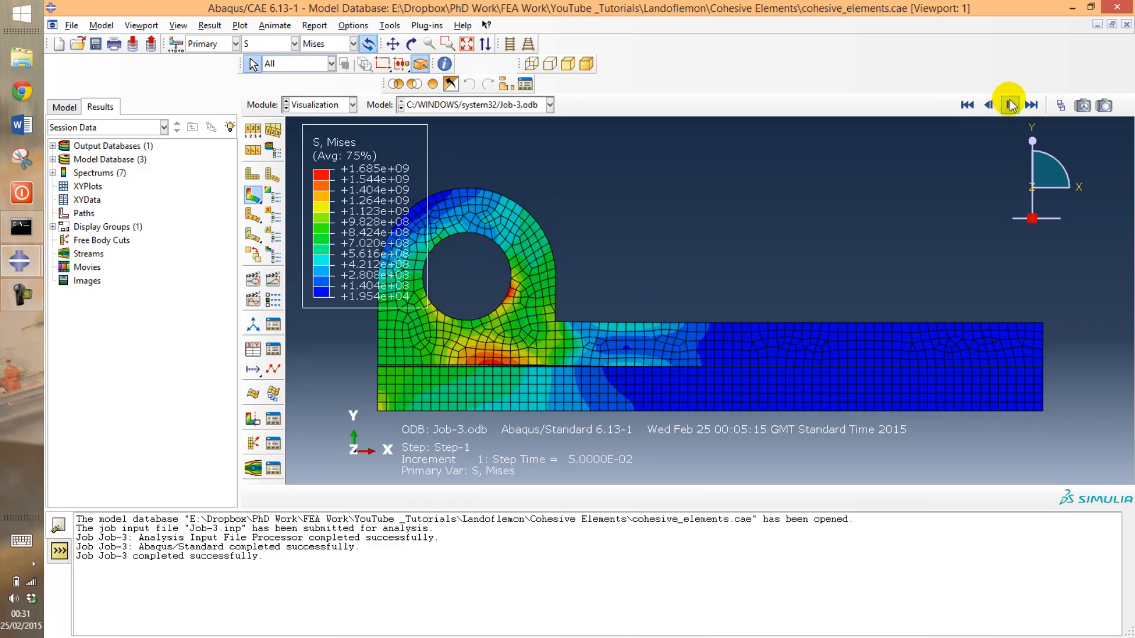
Step: Examine the cohesive layer and the crack front up close at increments 1 and 2
scroll(482, 363, down, 2)
scroll(479, 345, down, 3)
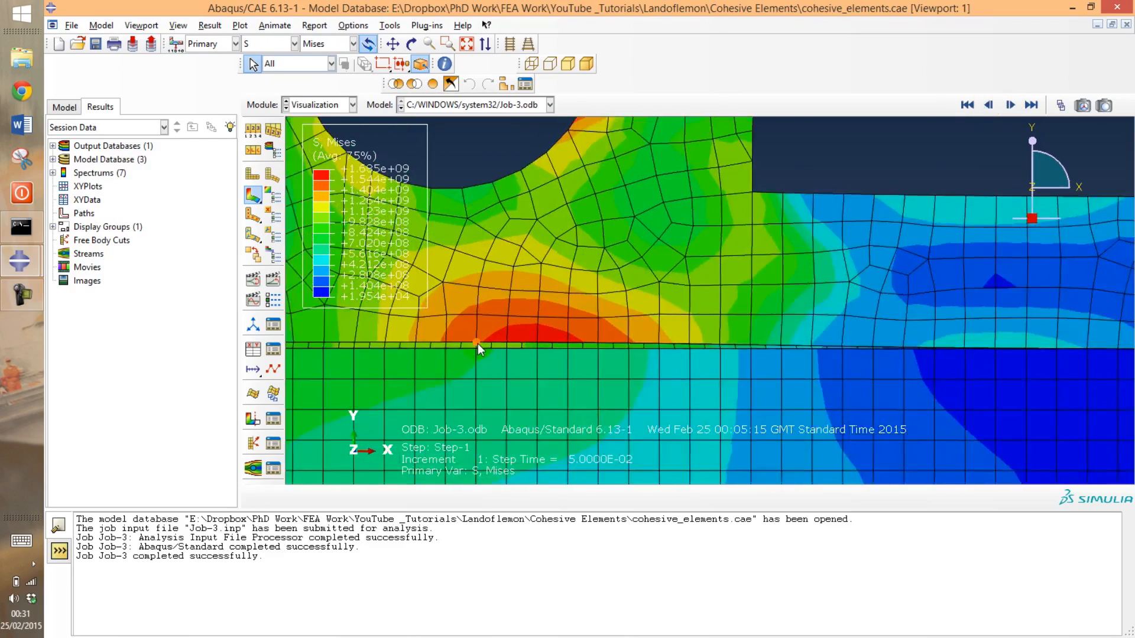
click(1012, 105)
click(1017, 105)
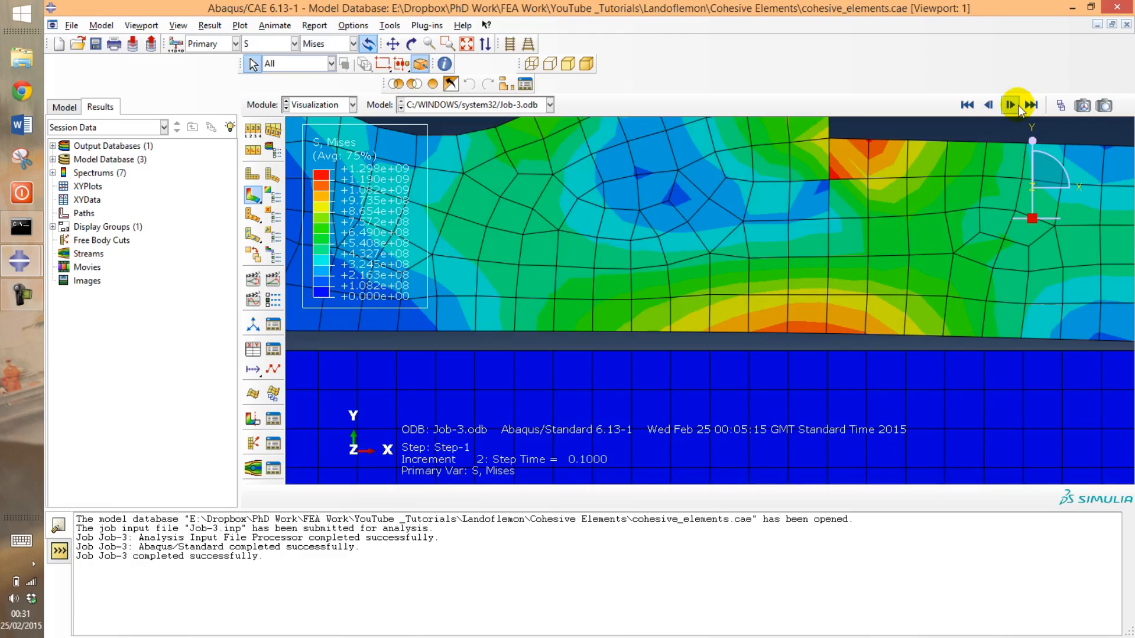
ctrl+alt+middle_drag(861, 327, 601, 316)
scroll(602, 316, down, 4)
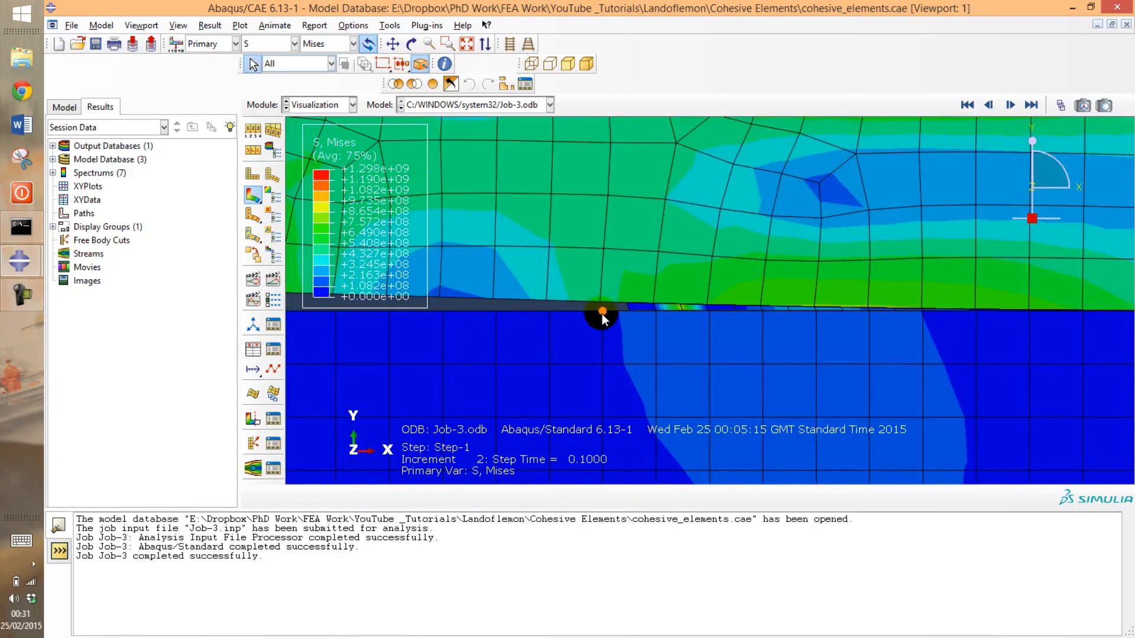
scroll(631, 305, up, 4)
scroll(633, 306, up, 2)
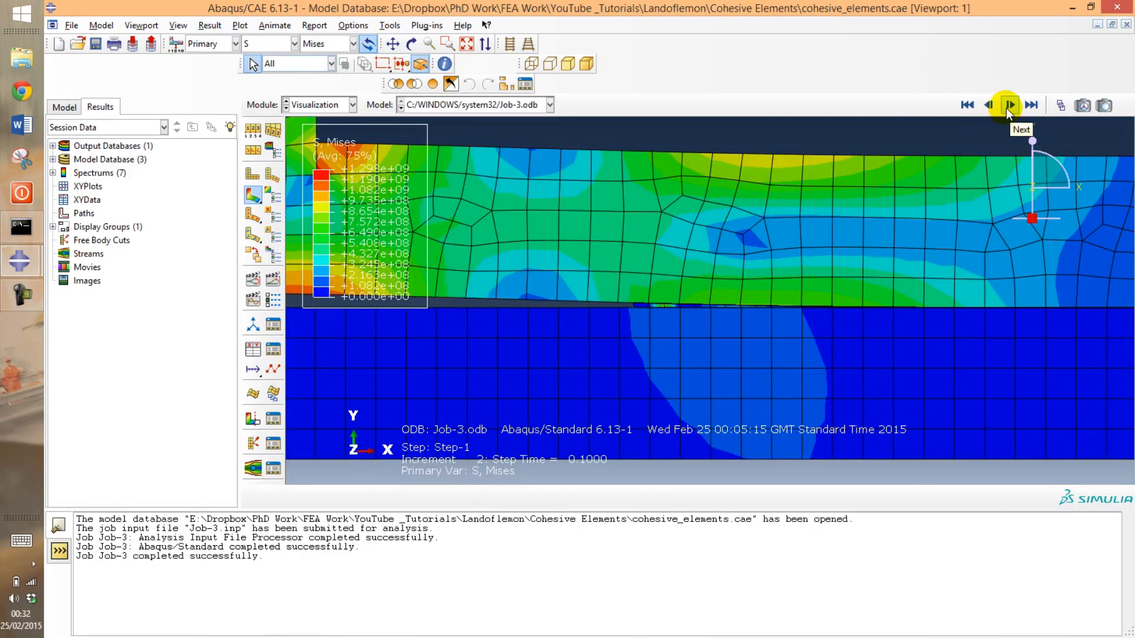
scroll(538, 317, up, 2)
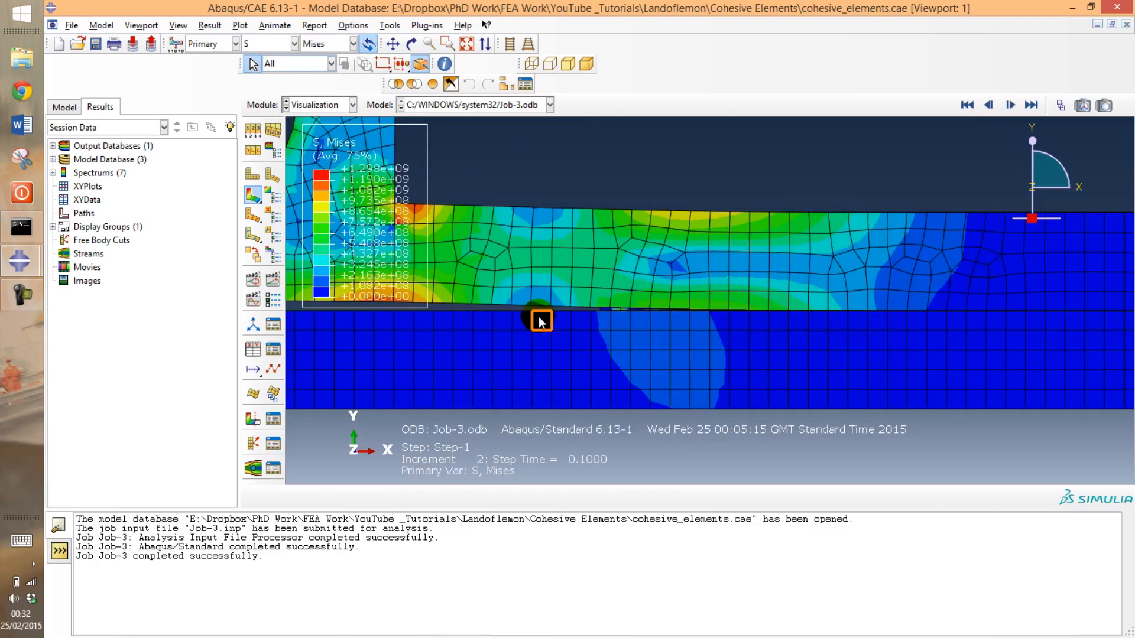
scroll(538, 317, up, 3)
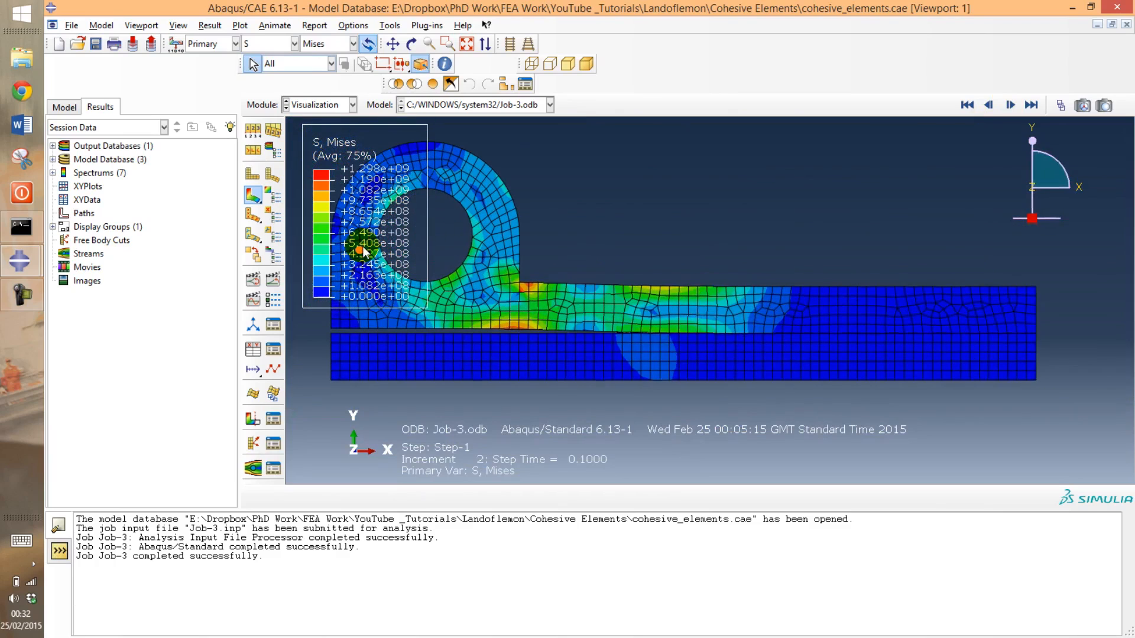
Step: Advance the von Mises results from increment 2 to increment 15, following the separation along the whole bond line
click(1010, 105)
click(1011, 105)
click(1011, 106)
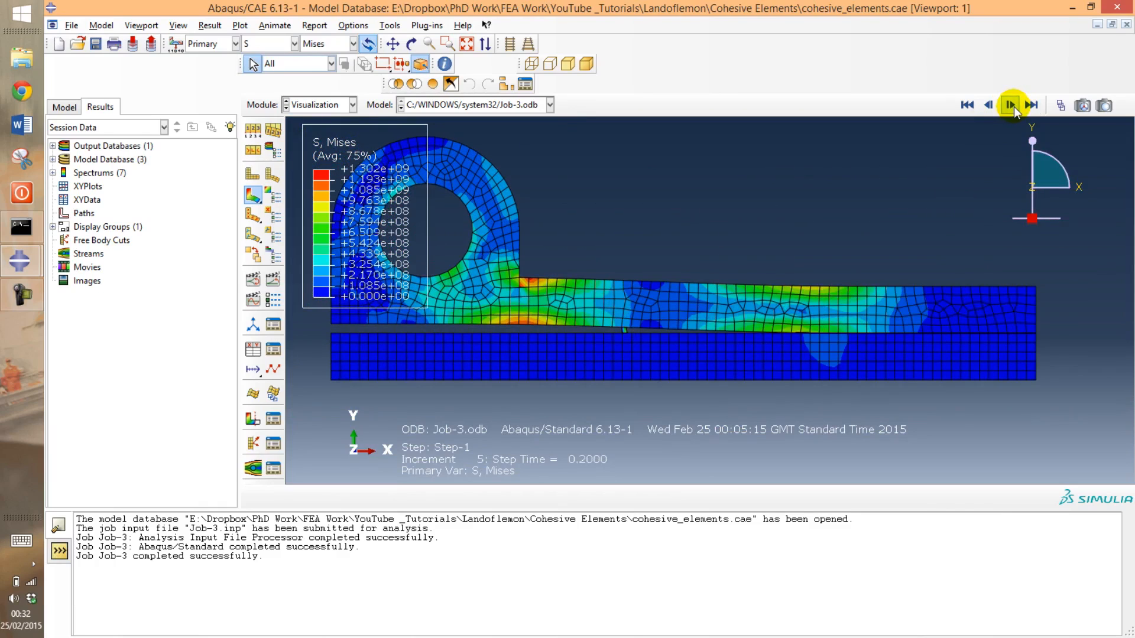
click(1012, 106)
click(1011, 106)
click(1011, 105)
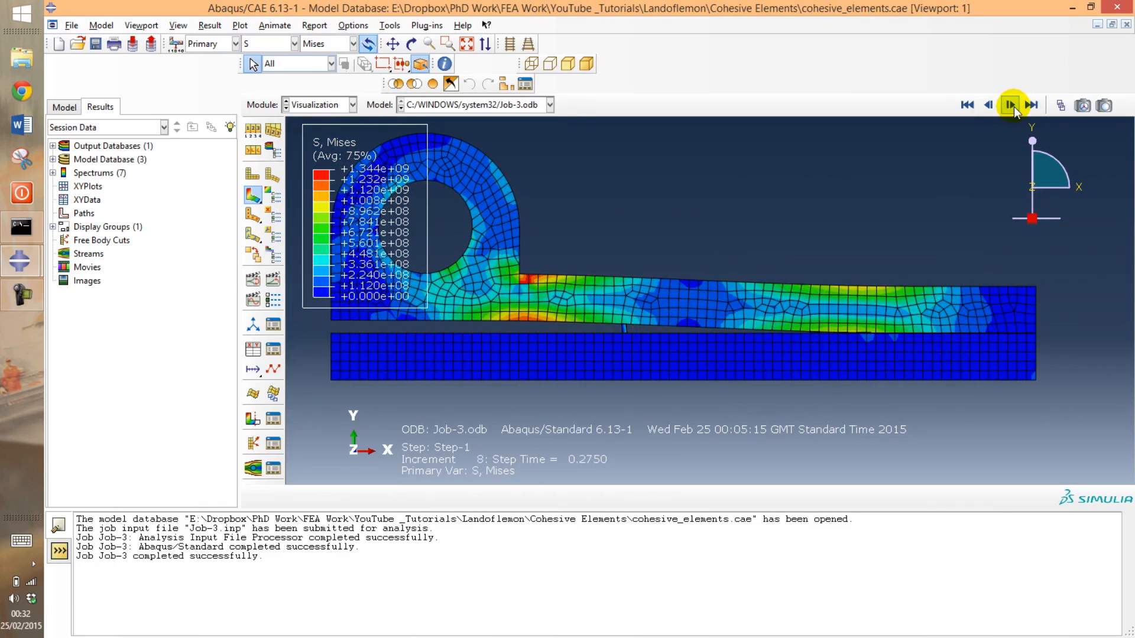
click(1012, 105)
click(1011, 106)
click(1012, 106)
click(1012, 106)
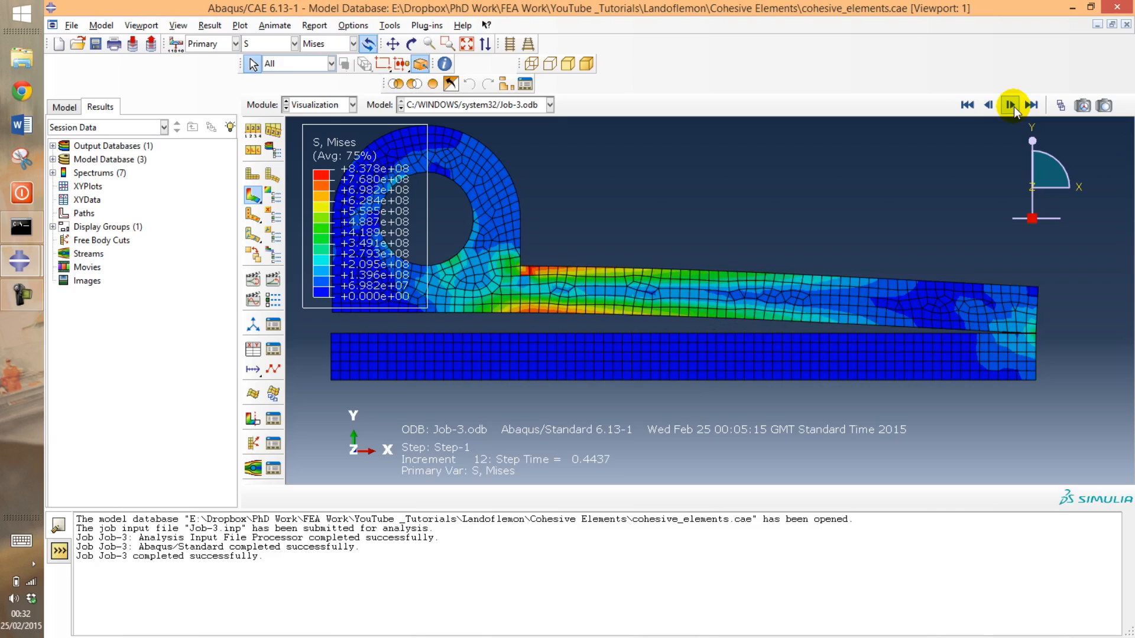
click(1012, 105)
click(1011, 105)
click(1012, 106)
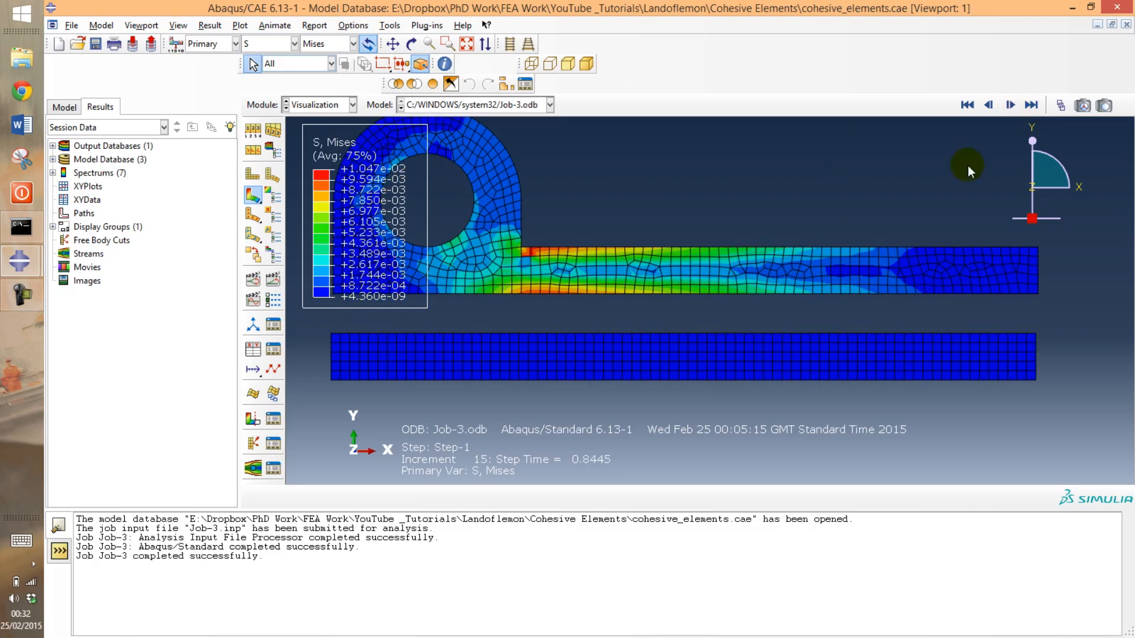
scroll(719, 266, up, 7)
scroll(600, 200, down, 5)
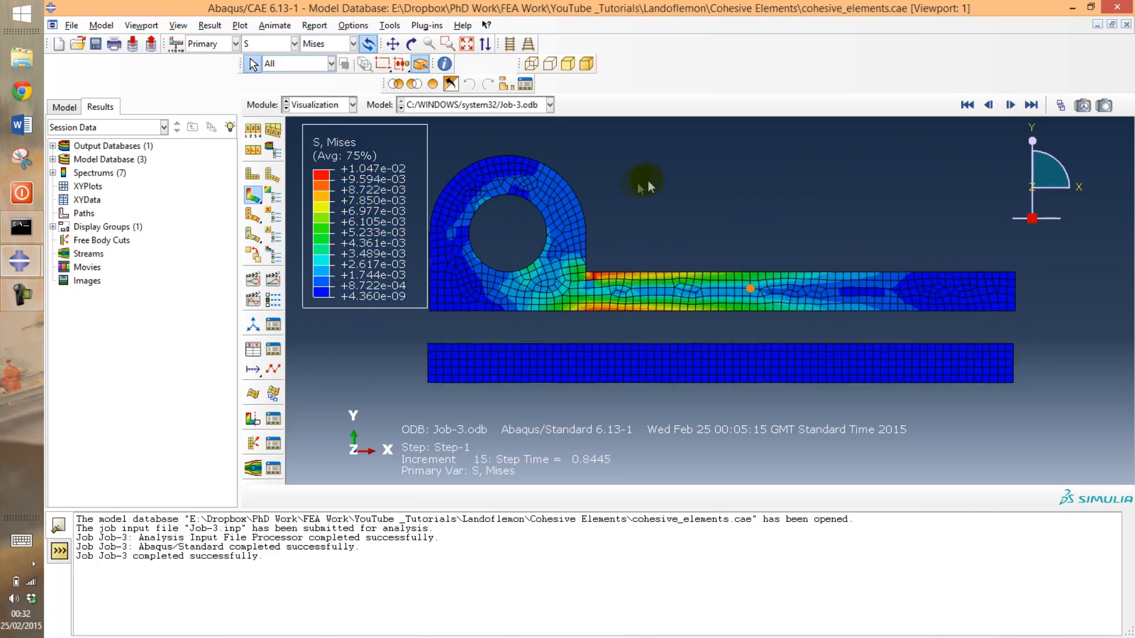